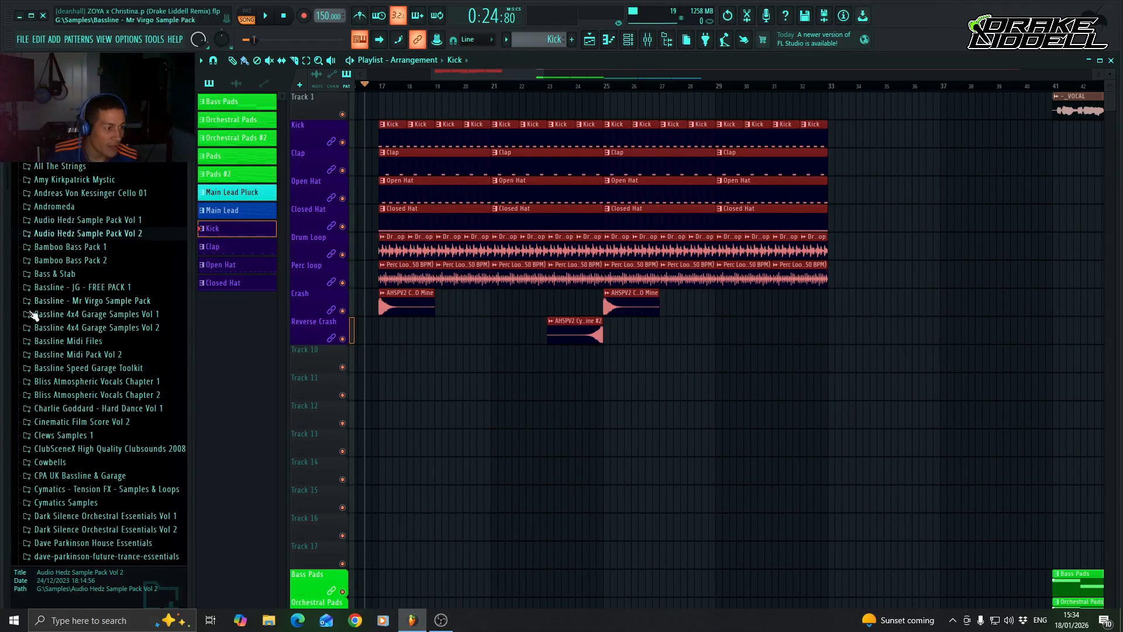
Open the Uplifters folder within the Effects folder of Drake Liddell Sample Pack Vol.1 in the sample browser
{"action": "scroll", "coordinate": [101, 363], "scroll_direction": "up", "scroll_amount": 3}
{"action": "scroll", "coordinate": [101, 363], "scroll_direction": "down", "scroll_amount": 9}
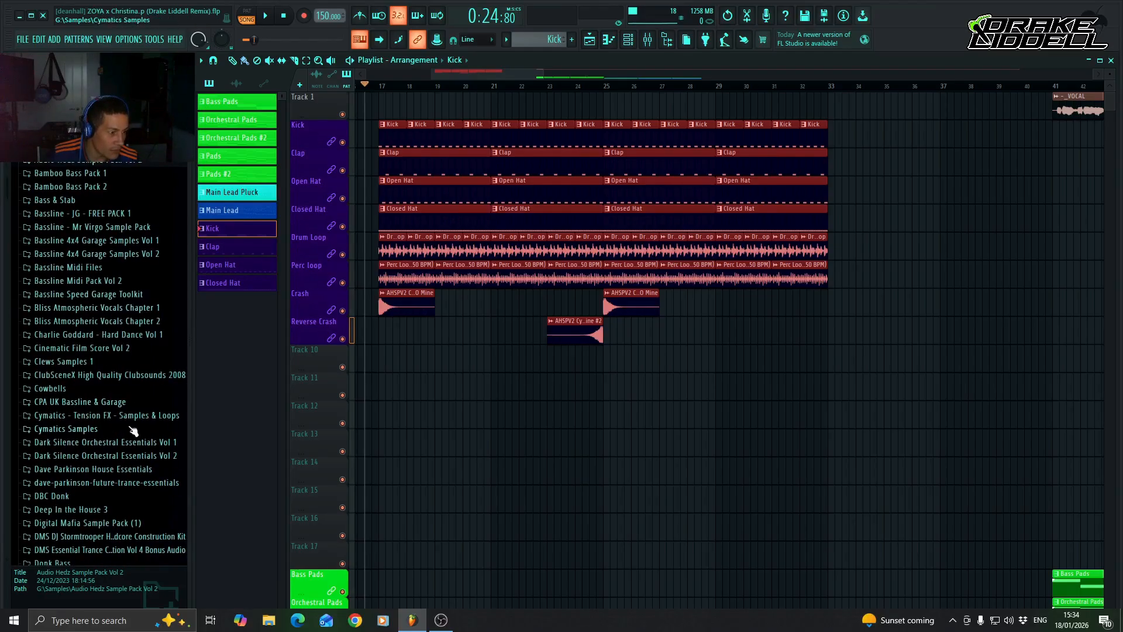
{"action": "scroll", "coordinate": [100, 357], "scroll_direction": "down", "scroll_amount": 4}
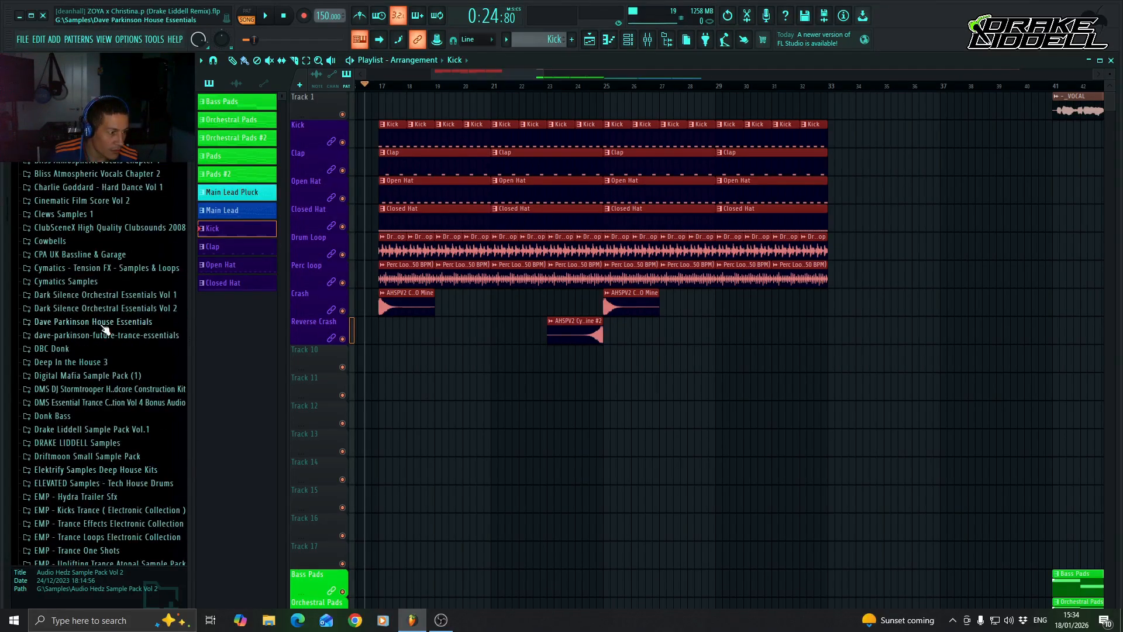
{"action": "left_click", "coordinate": [118, 427]}
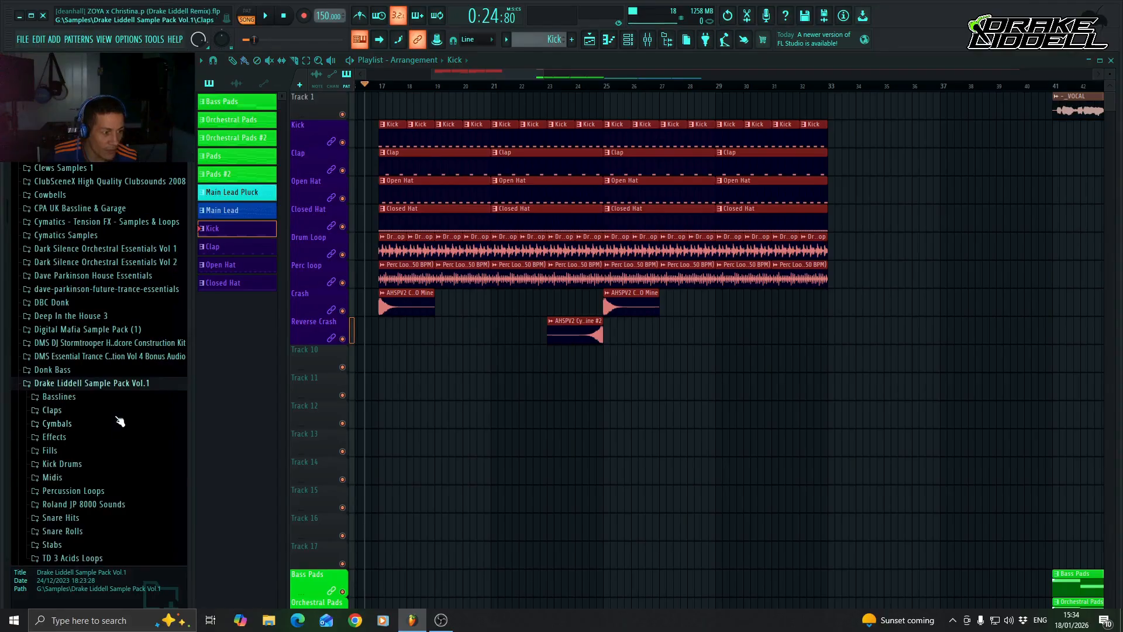
{"action": "scroll", "coordinate": [116, 416], "scroll_direction": "up", "scroll_amount": 2}
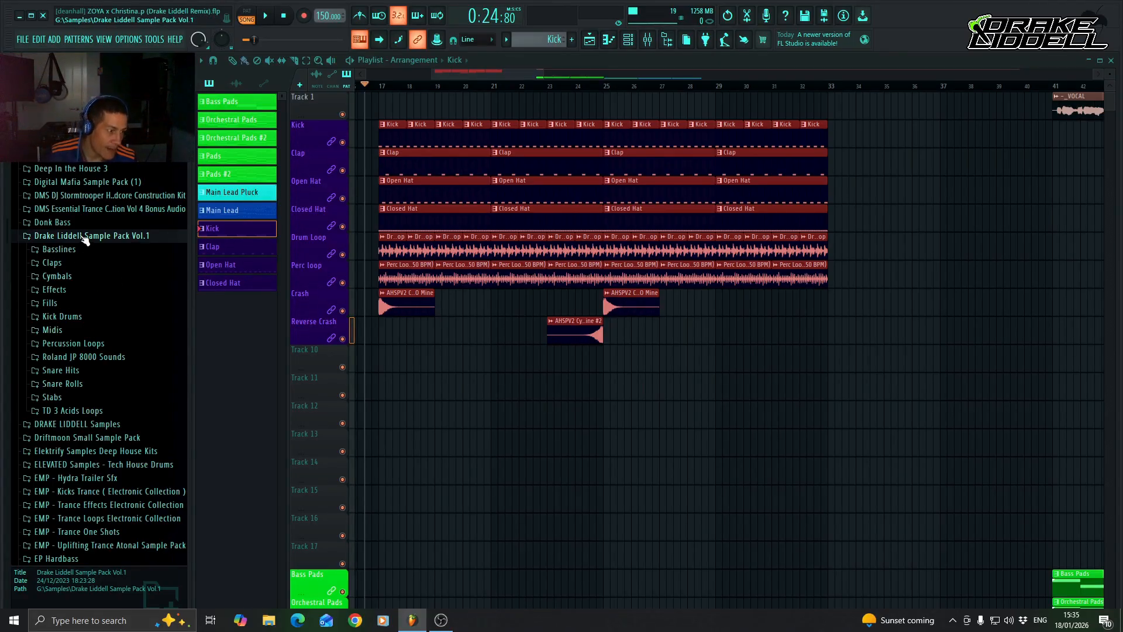
{"action": "left_click", "coordinate": [69, 291]}
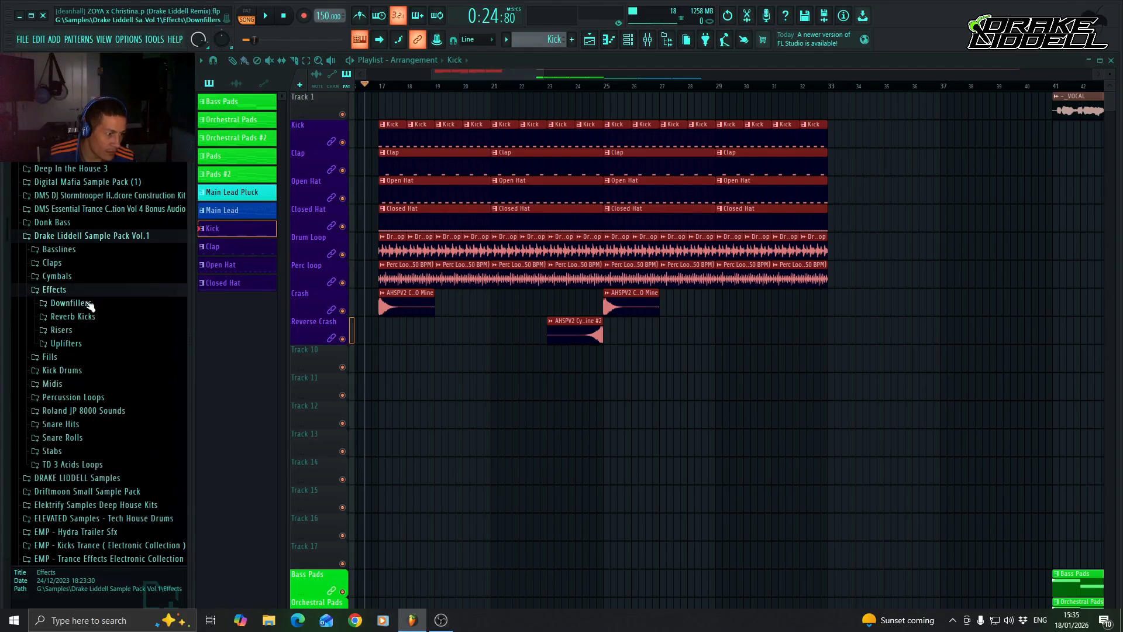
{"action": "left_click", "coordinate": [79, 345]}
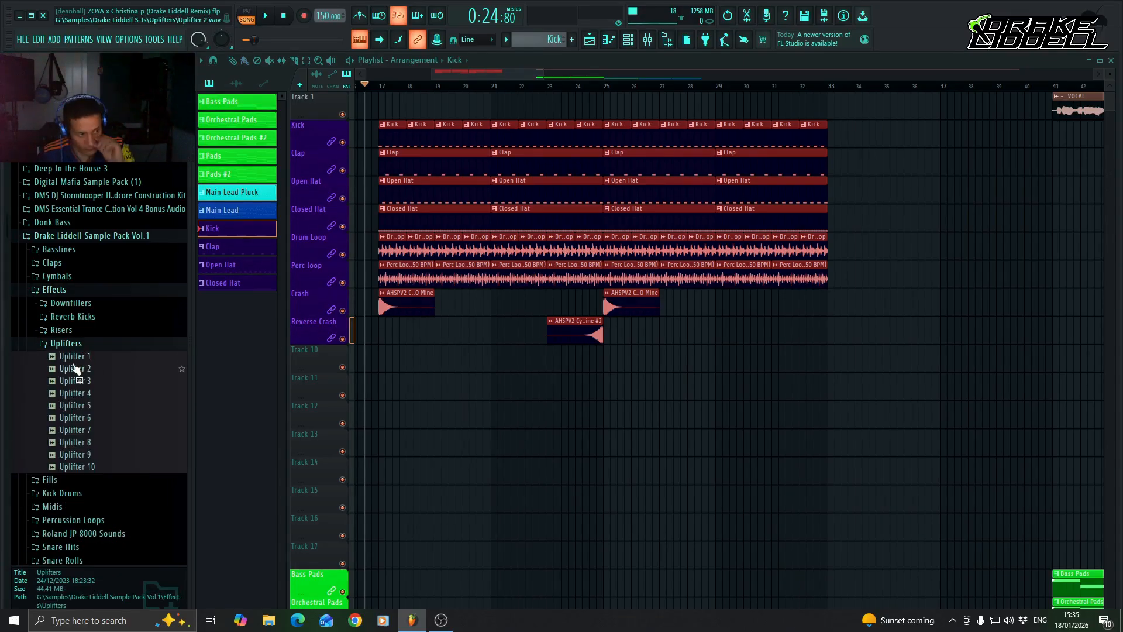
Audition Uplifter 1 and place it on track 10 of the playlist, starting at bar 25
{"action": "left_click", "coordinate": [75, 358]}
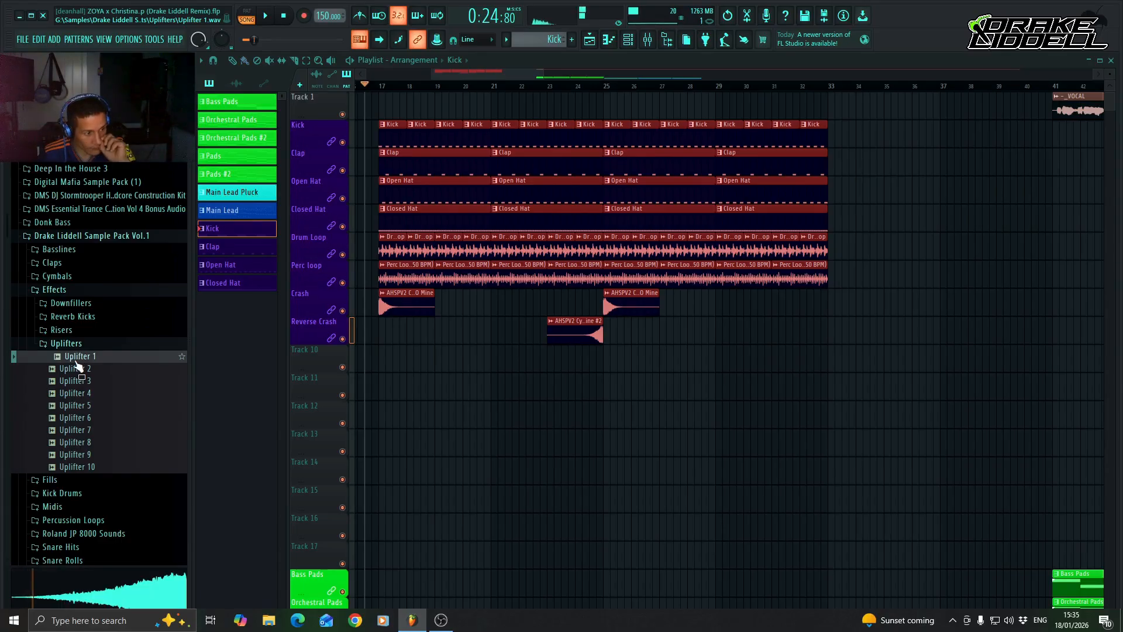
{"action": "left_click_drag", "start_coordinate": [75, 360], "coordinate": [604, 363]}
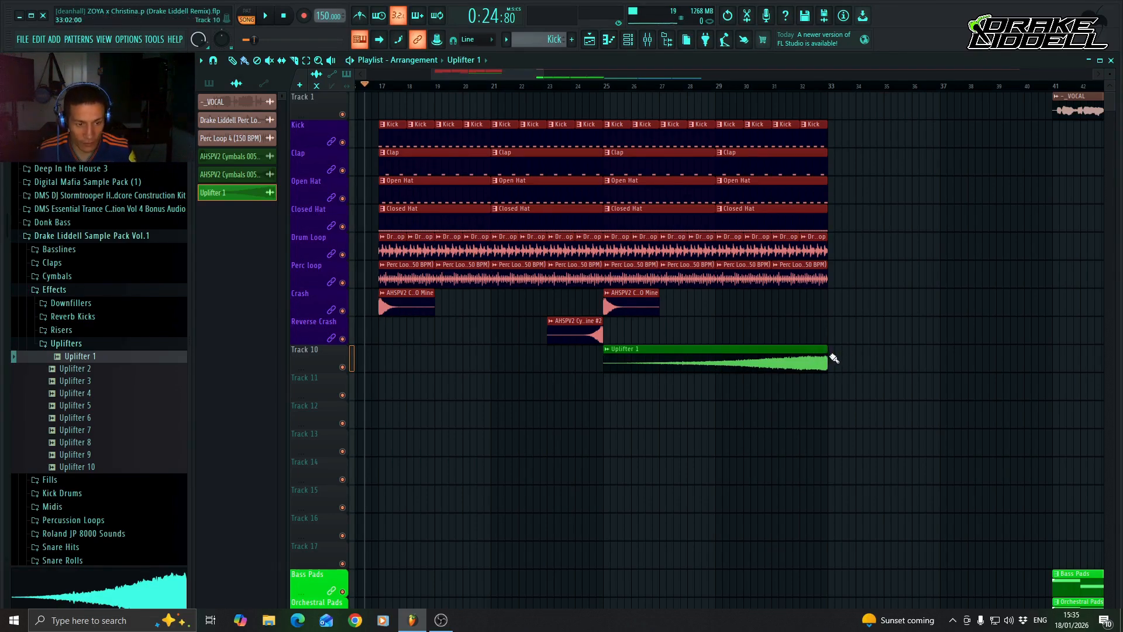
{"action": "left_click_drag", "start_coordinate": [829, 354], "coordinate": [828, 353]}
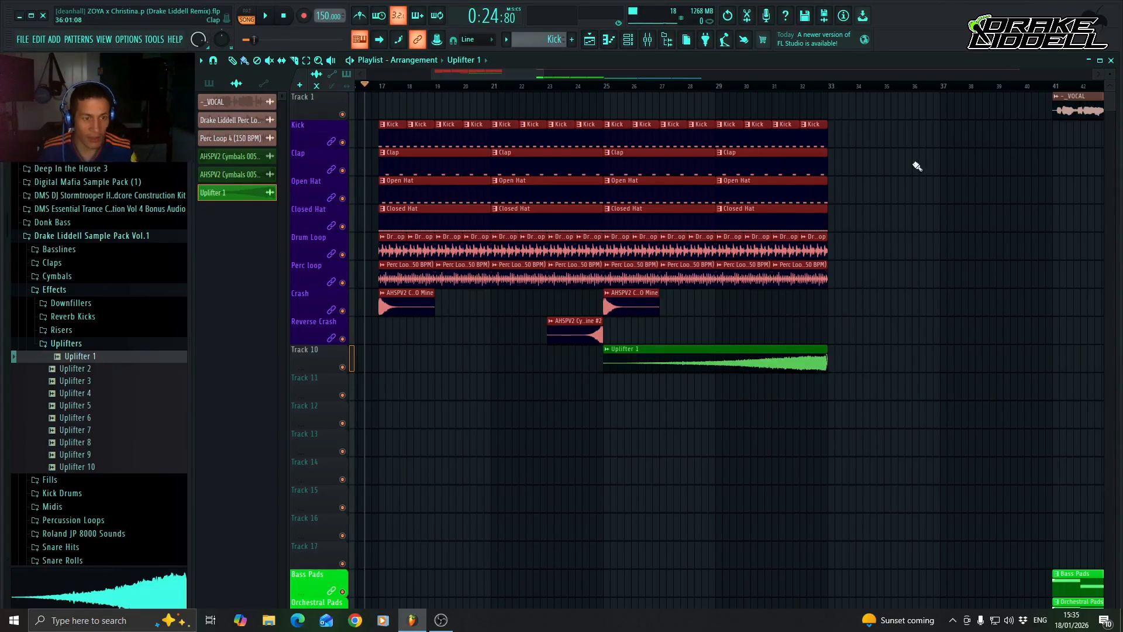
Deselect the clips, delete the last Kick clip at bar 32, and play the arrangement from bar 31
{"action": "left_click_drag", "start_coordinate": [1025, 176], "coordinate": [911, 147], "text": "ctrl"}
{"action": "right_click", "coordinate": [823, 134]}
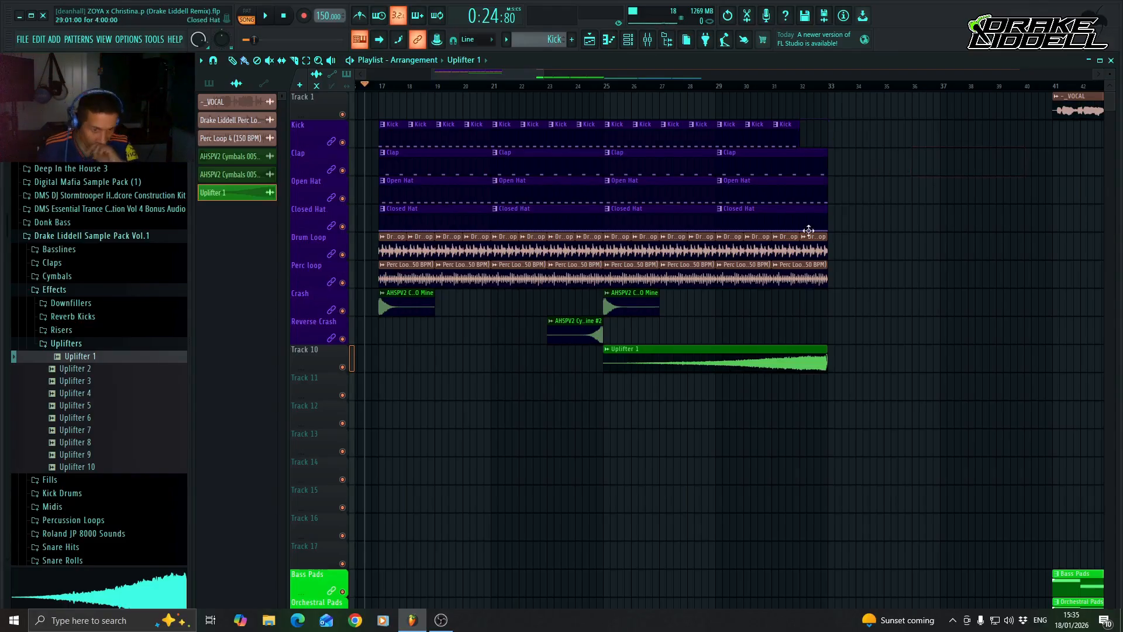
{"action": "left_click", "coordinate": [782, 87]}
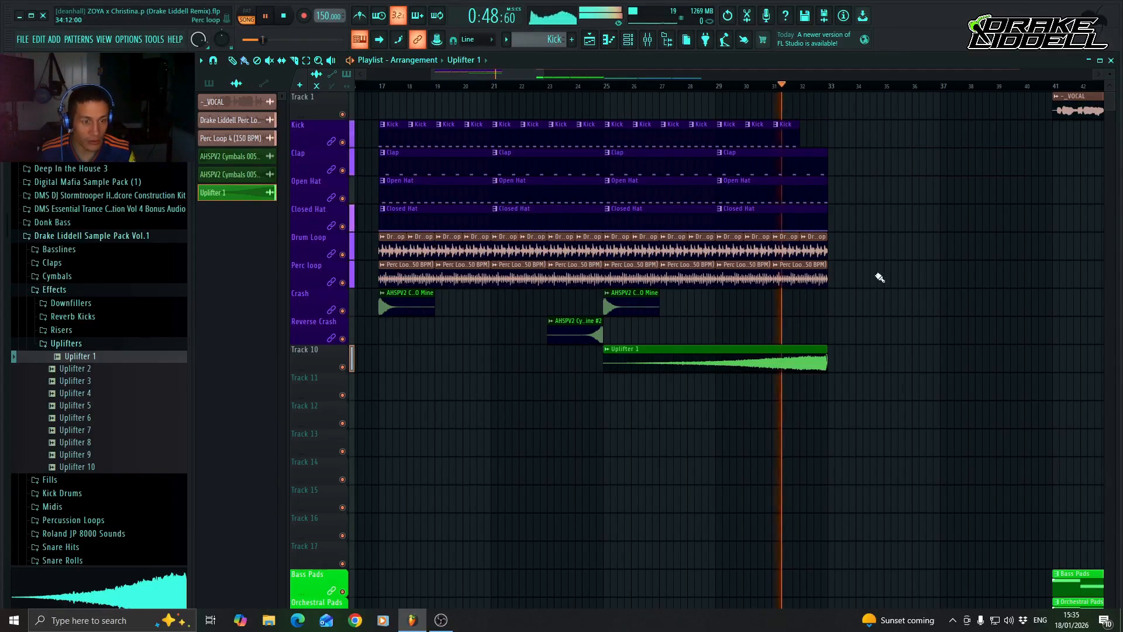
Route the Uplifter 1 sample to mixer track 11 in its channel settings, and return to the playlist
{"action": "double_click", "coordinate": [755, 361]}
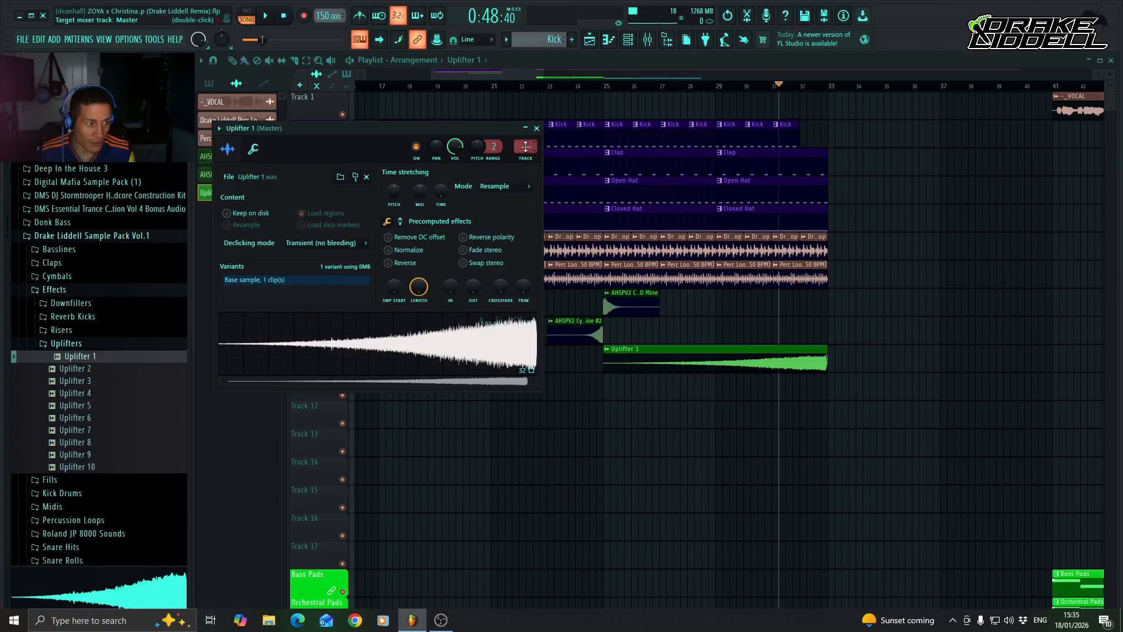
{"action": "double_click", "coordinate": [526, 146]}
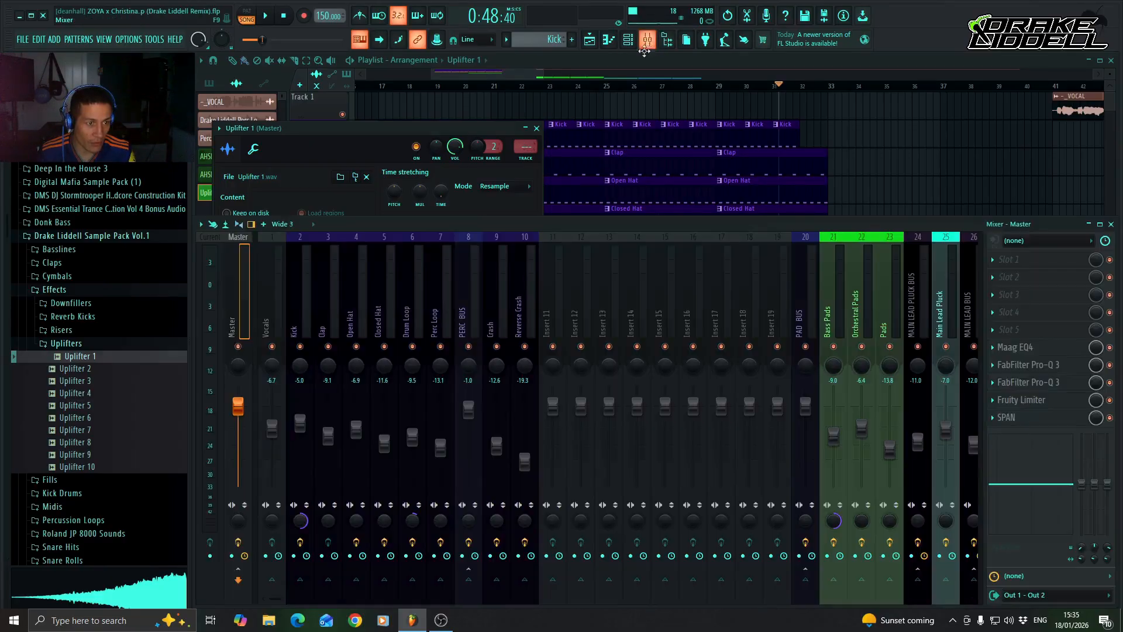
{"action": "left_click", "coordinate": [456, 140]}
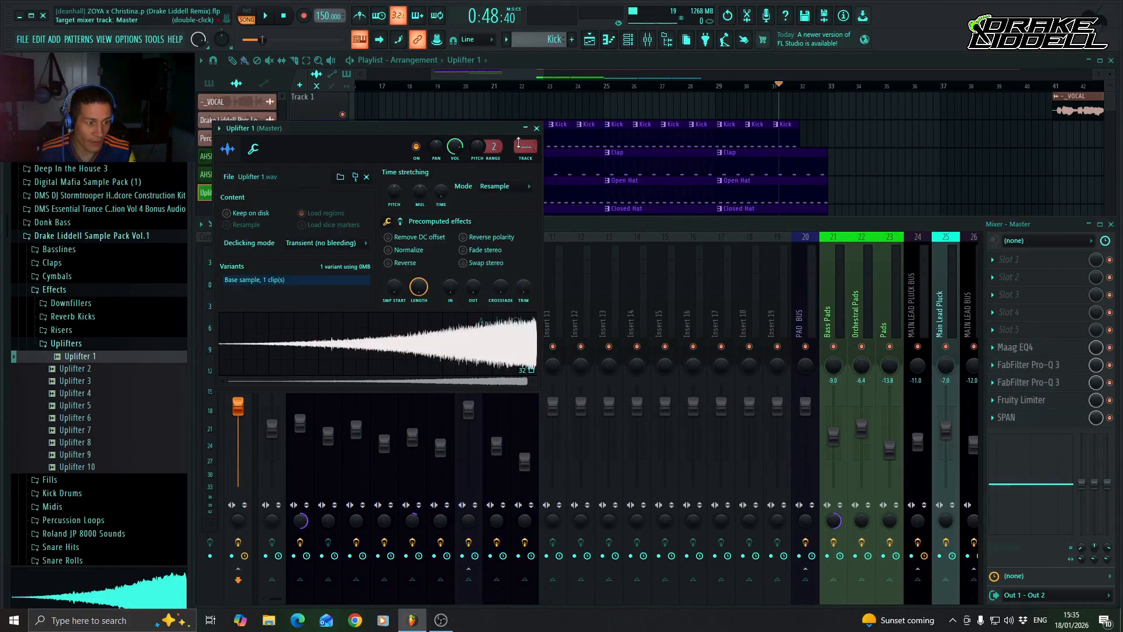
{"action": "scroll", "coordinate": [524, 147], "scroll_direction": "up", "scroll_amount": 4}
{"action": "scroll", "coordinate": [524, 146], "scroll_direction": "up", "scroll_amount": 8}
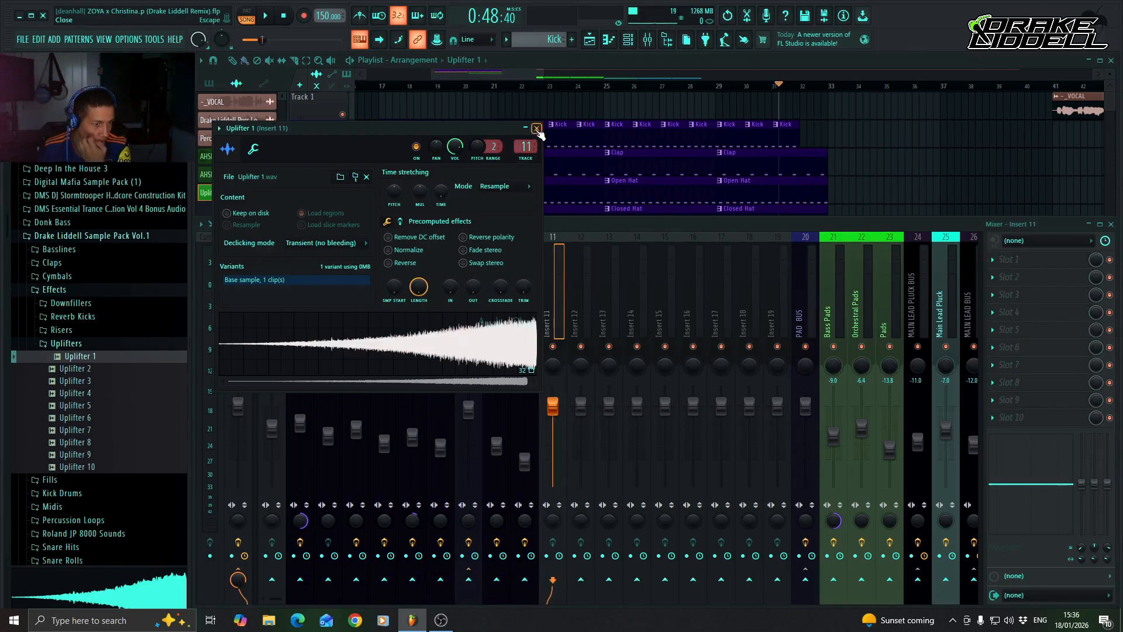
{"action": "left_click", "coordinate": [537, 128]}
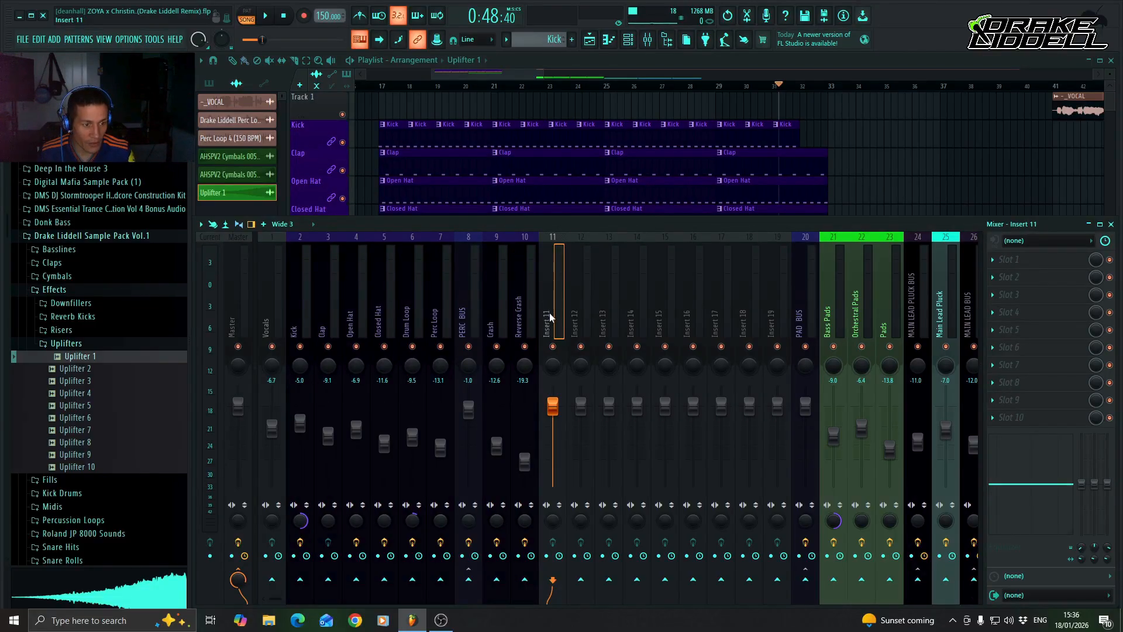
{"action": "key", "text": "F9"}
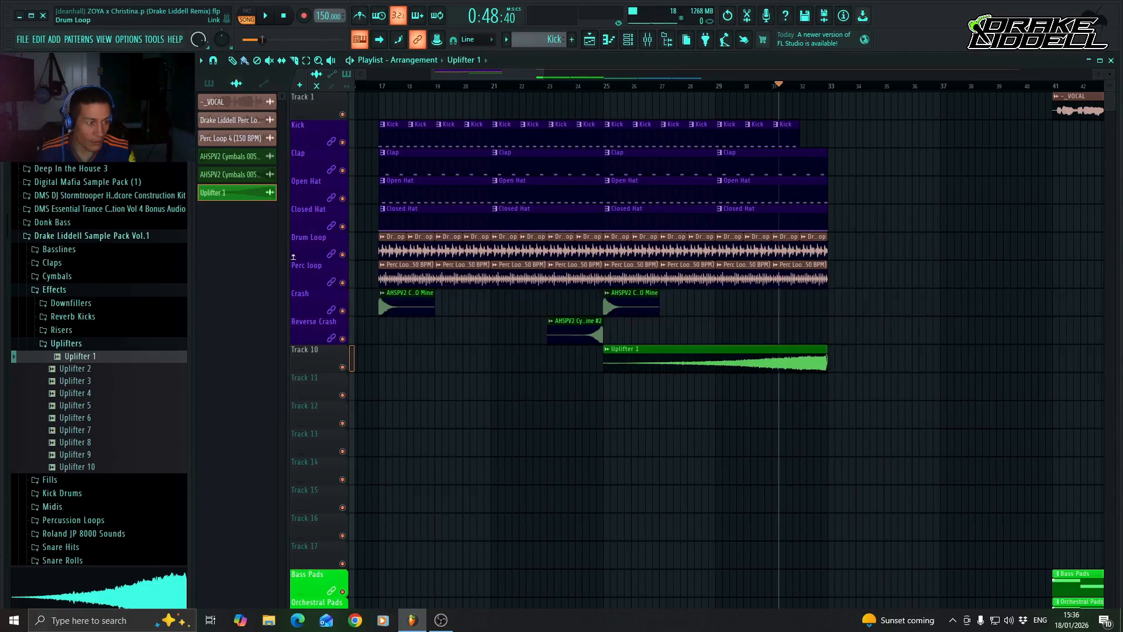
Rename playlist track 10 as Uplifter with the magenta colour #D400BA, and lock the track to its content
{"action": "right_click", "coordinate": [315, 366]}
{"action": "left_click", "coordinate": [377, 291]}
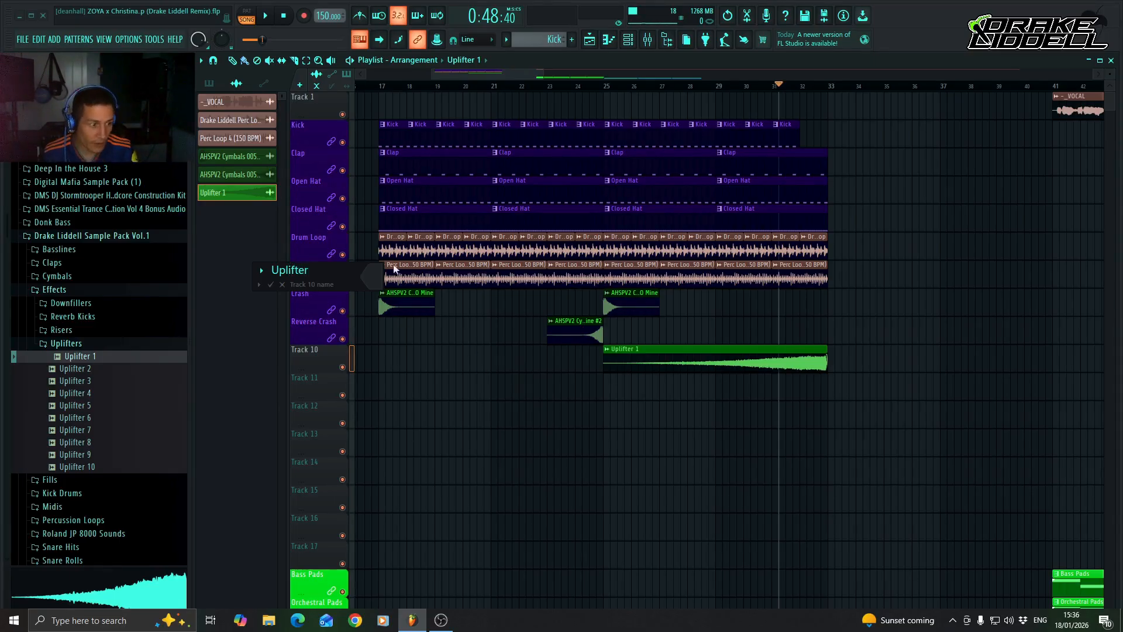
{"action": "key", "text": "Return"}
{"action": "left_click", "coordinate": [410, 475]}
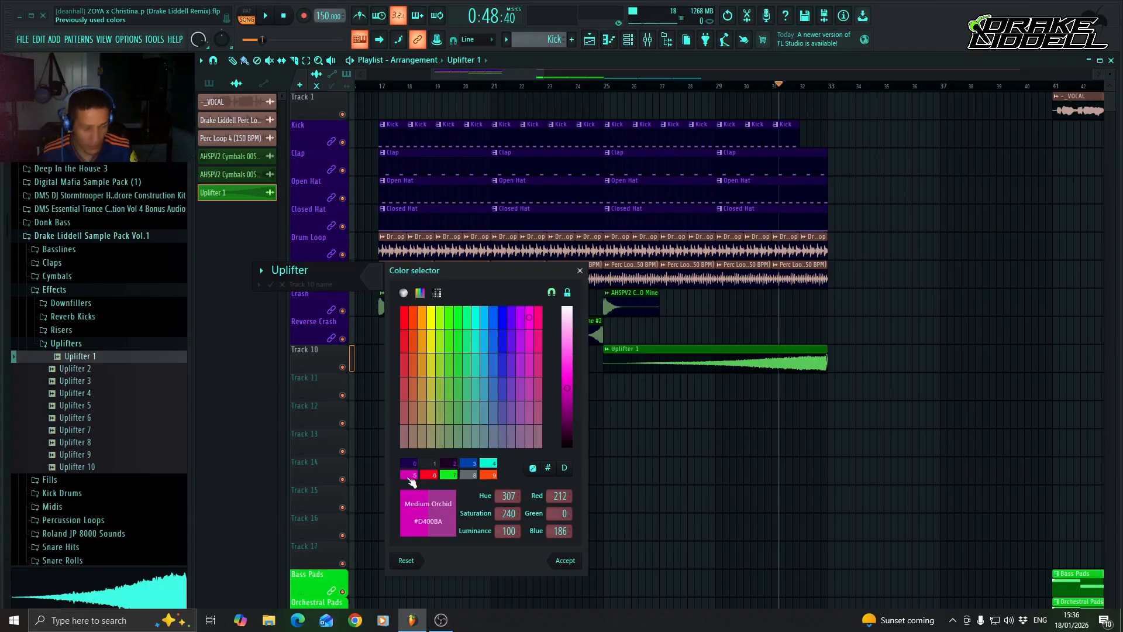
{"action": "key", "text": "Return"}
{"action": "right_click", "coordinate": [328, 364]}
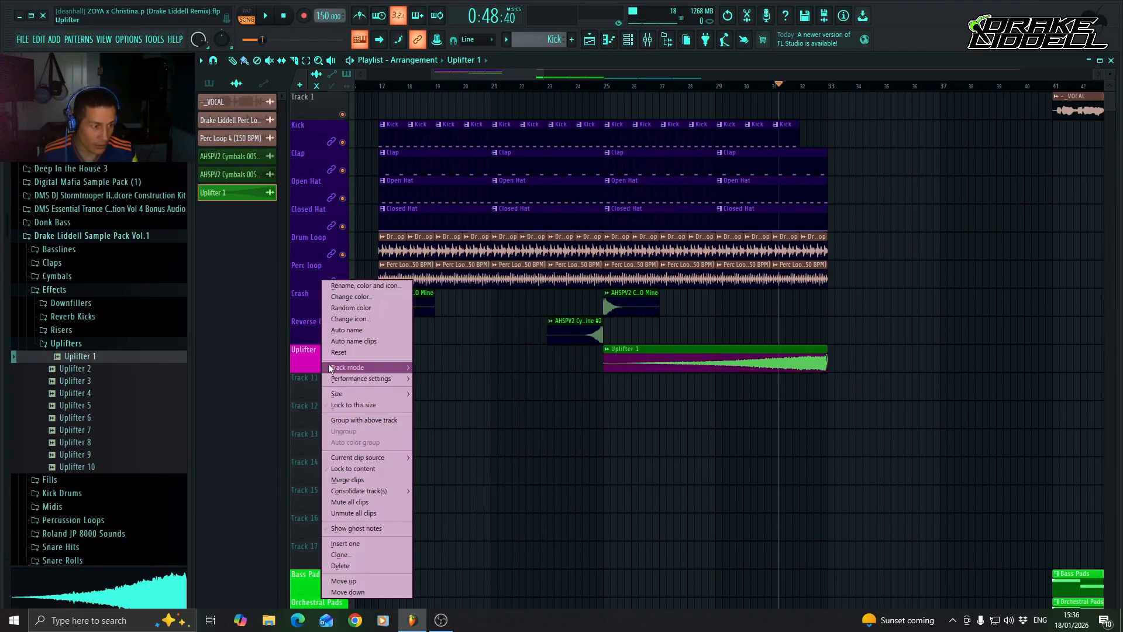
{"action": "left_click", "coordinate": [375, 470]}
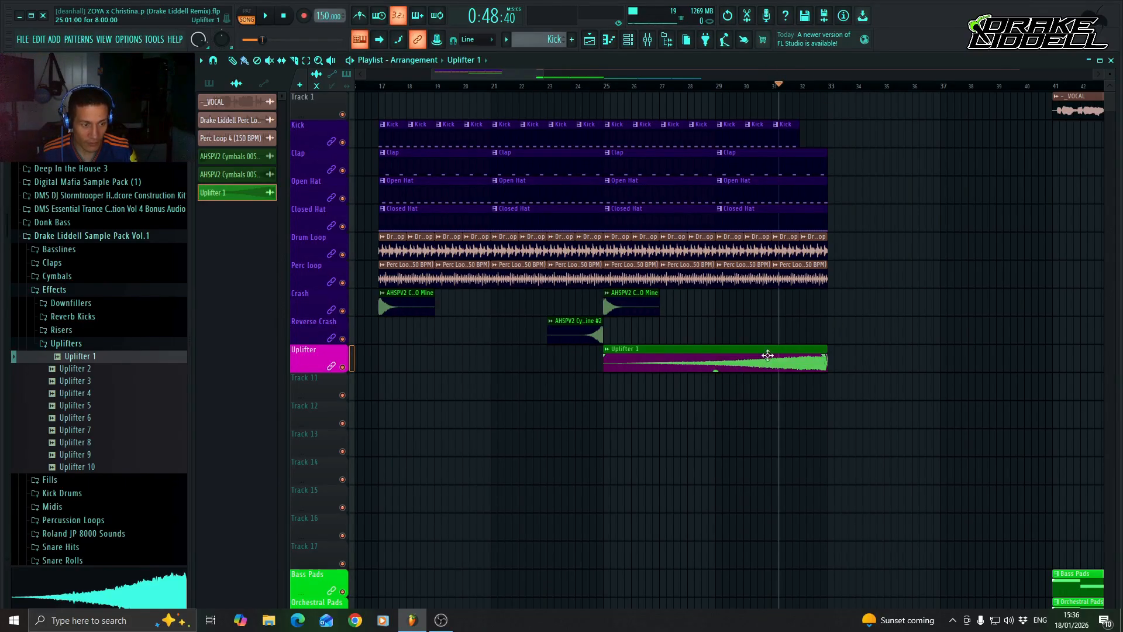
Shorten the last Clap, Open Hat and Closed Hat clips by one bar so they end at bar 32
{"action": "left_click", "coordinate": [825, 160]}
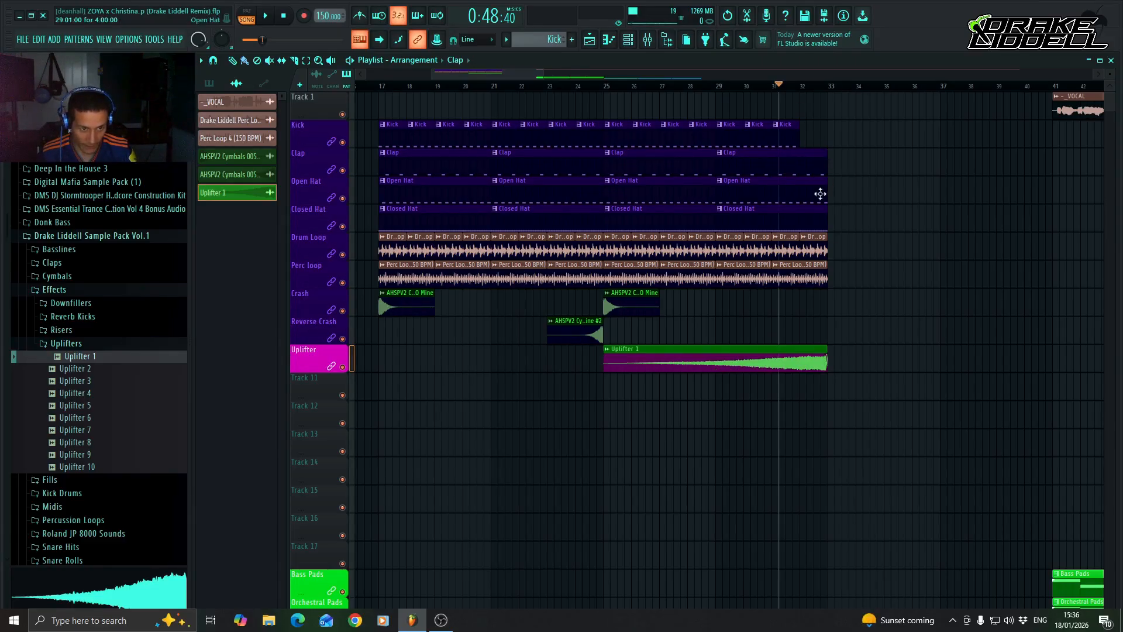
{"action": "scroll", "coordinate": [941, 444], "scroll_direction": "down", "scroll_amount": 2}
{"action": "scroll", "coordinate": [889, 351], "scroll_direction": "up", "scroll_amount": 2}
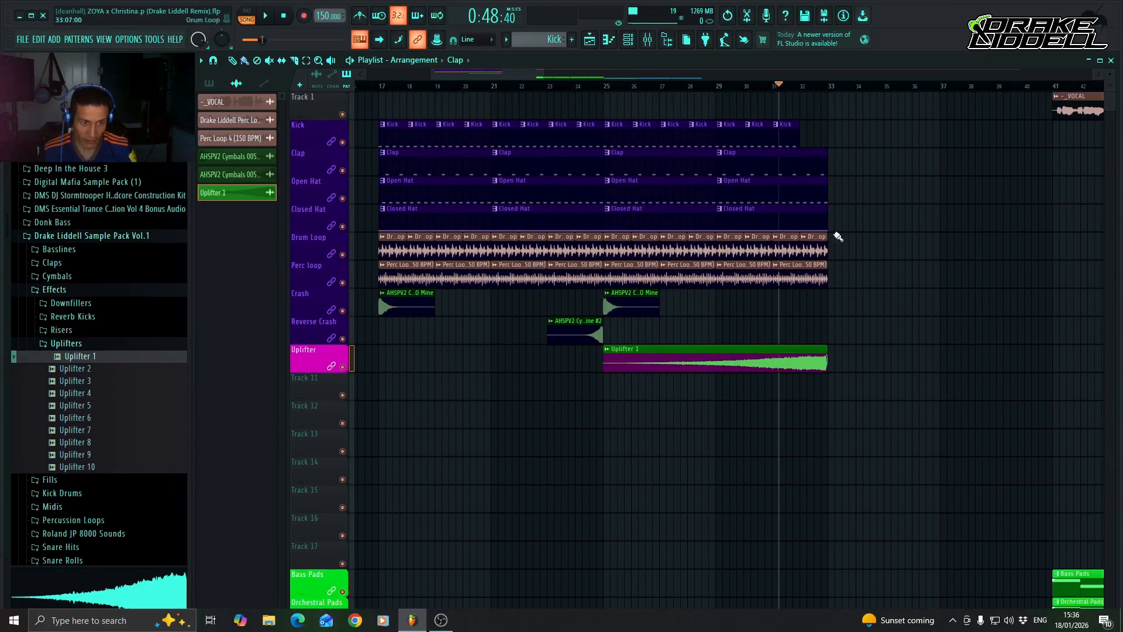
{"action": "left_click_drag", "start_coordinate": [826, 161], "coordinate": [799, 167]}
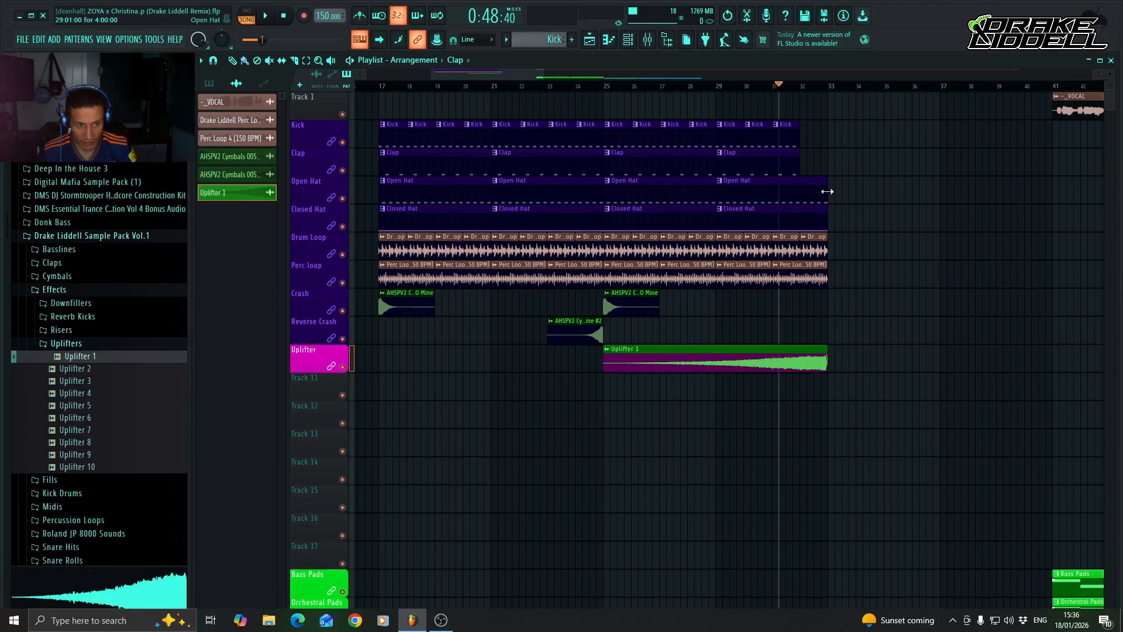
{"action": "left_click", "coordinate": [827, 191]}
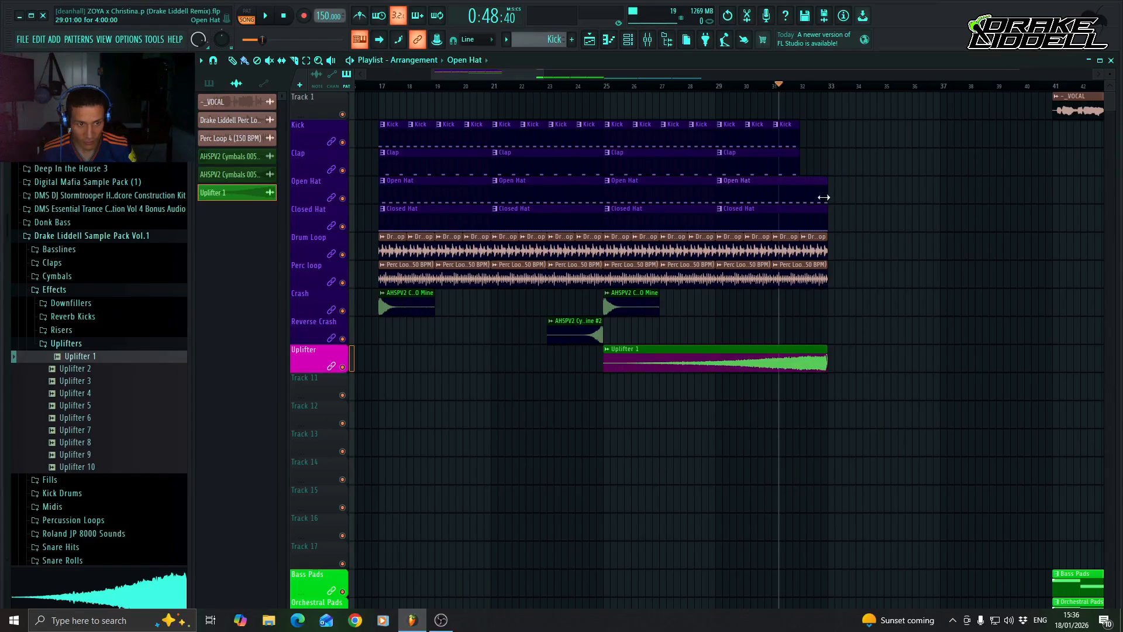
{"action": "left_click_drag", "start_coordinate": [823, 198], "coordinate": [798, 216]}
{"action": "left_click", "coordinate": [827, 216]}
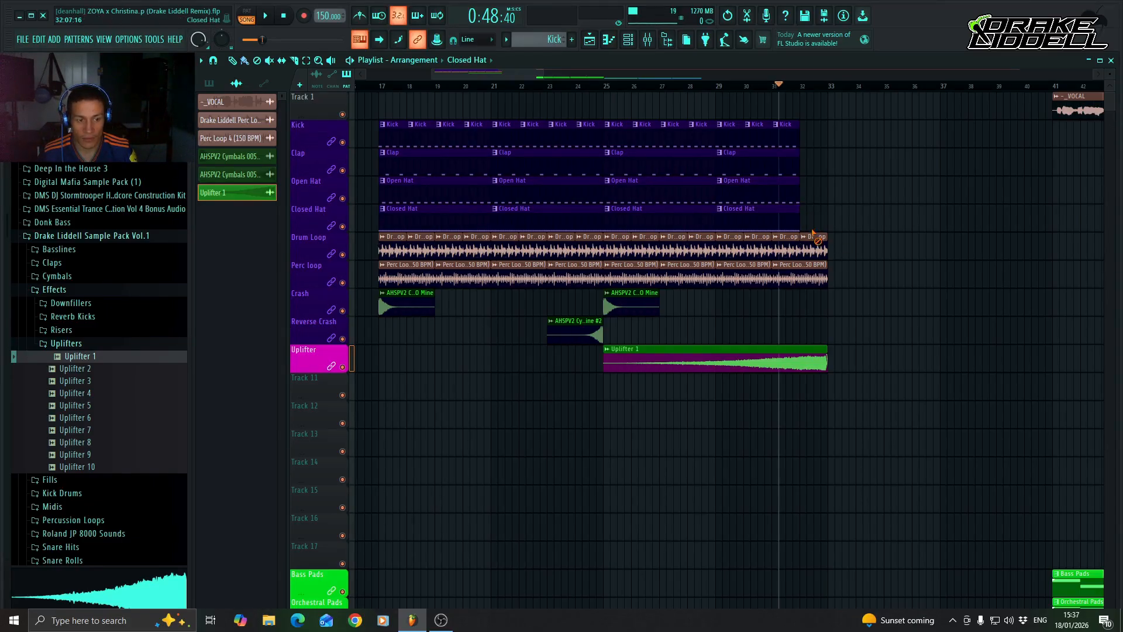
Cut the final bar from the Drum Loop and Perc loop tracks so both end at bar 32
{"action": "left_click_drag", "start_coordinate": [826, 236], "coordinate": [799, 237]}
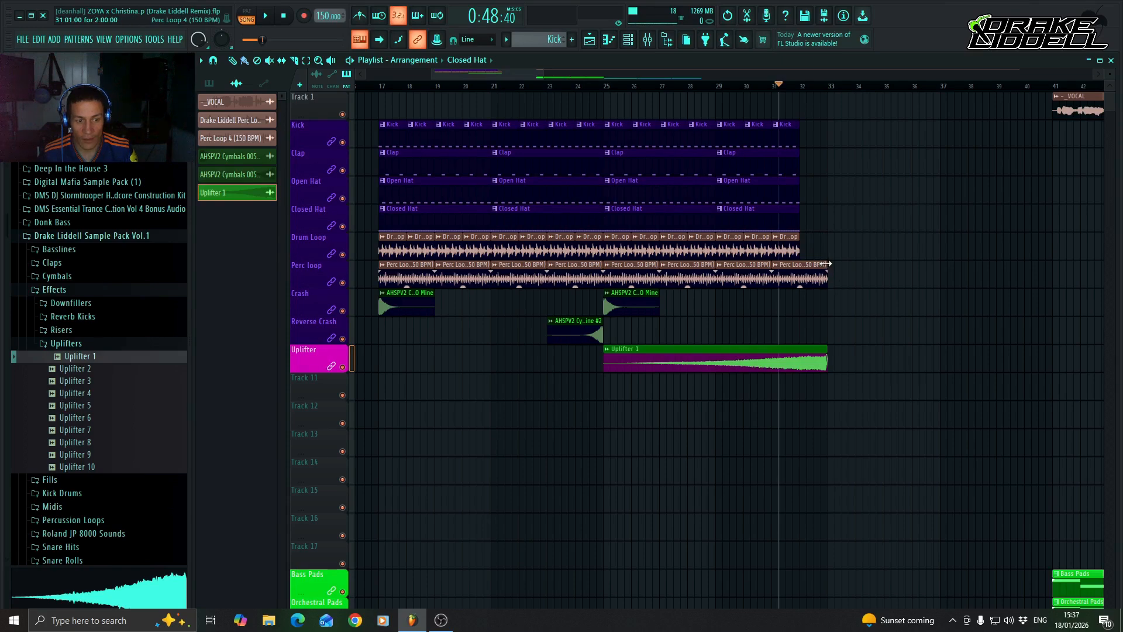
{"action": "left_click_drag", "start_coordinate": [826, 266], "coordinate": [799, 279]}
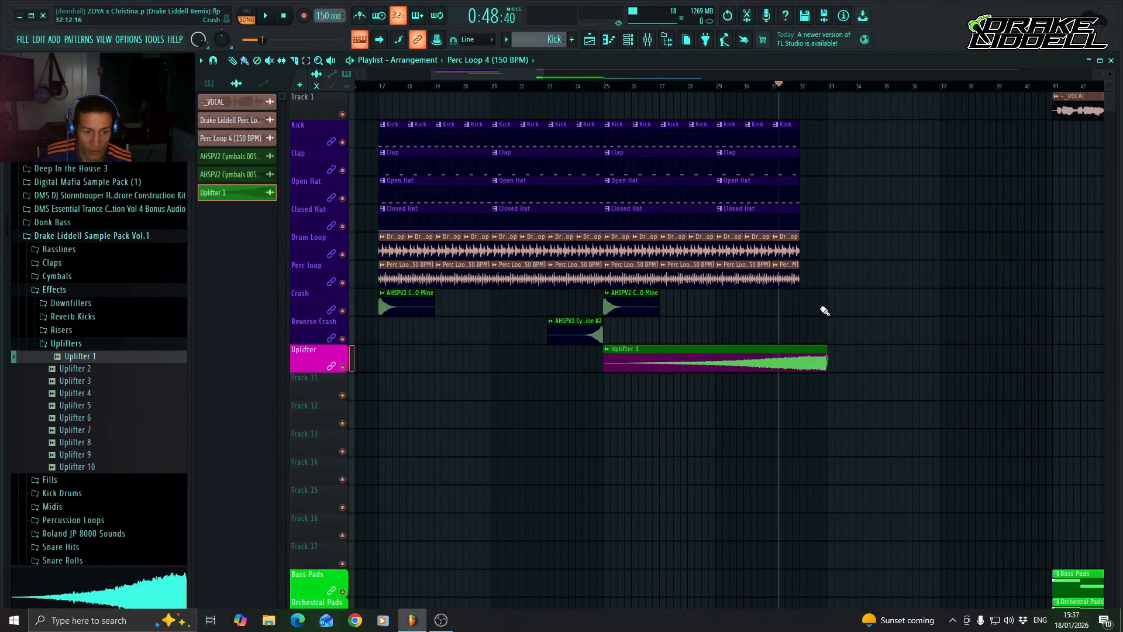
Add crash cymbal clips on the Crash track at bars 29, 30 and 31, and halfway through bar 31
{"action": "scroll", "coordinate": [865, 381], "scroll_direction": "down", "scroll_amount": 4}
{"action": "scroll", "coordinate": [864, 376], "scroll_direction": "up", "scroll_amount": 4}
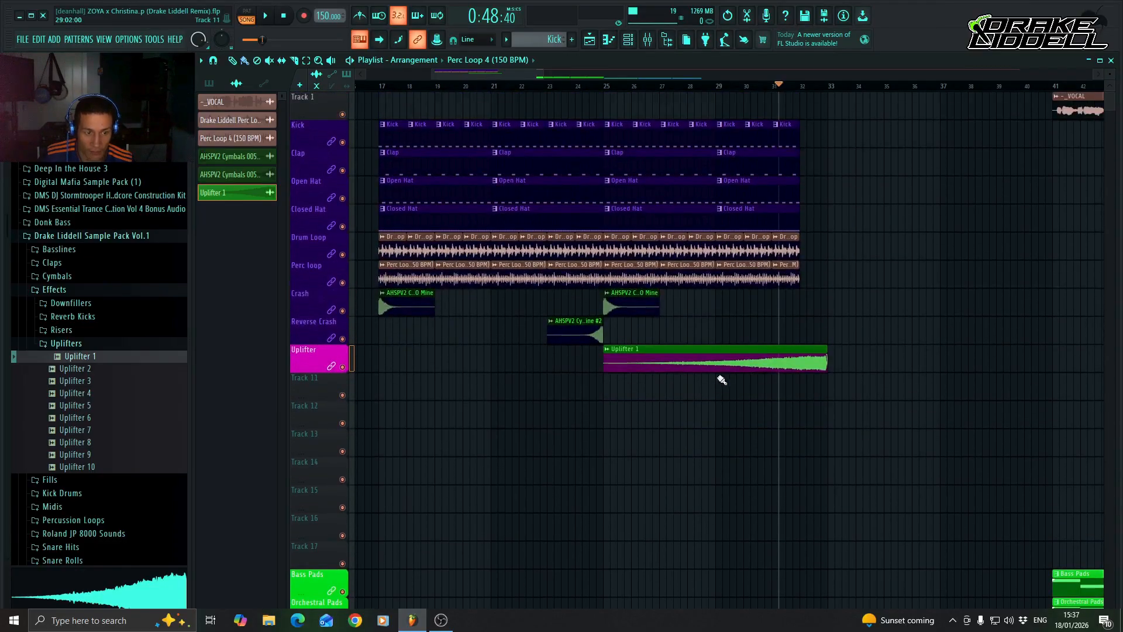
{"action": "scroll", "coordinate": [735, 371], "scroll_direction": "down", "scroll_amount": 2}
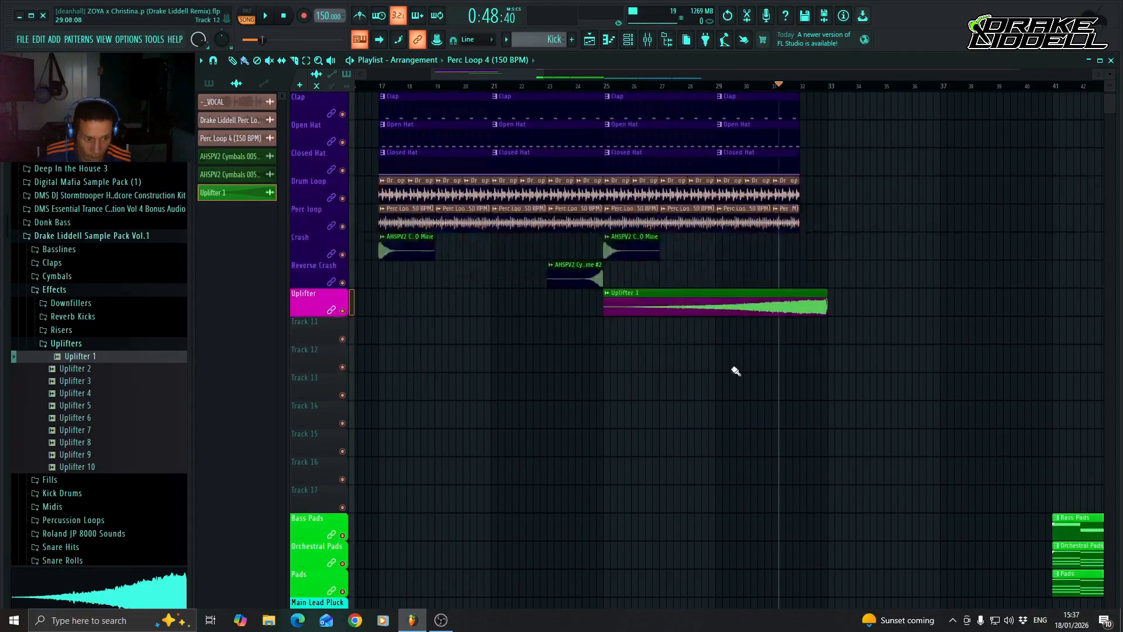
{"action": "left_click", "coordinate": [721, 249]}
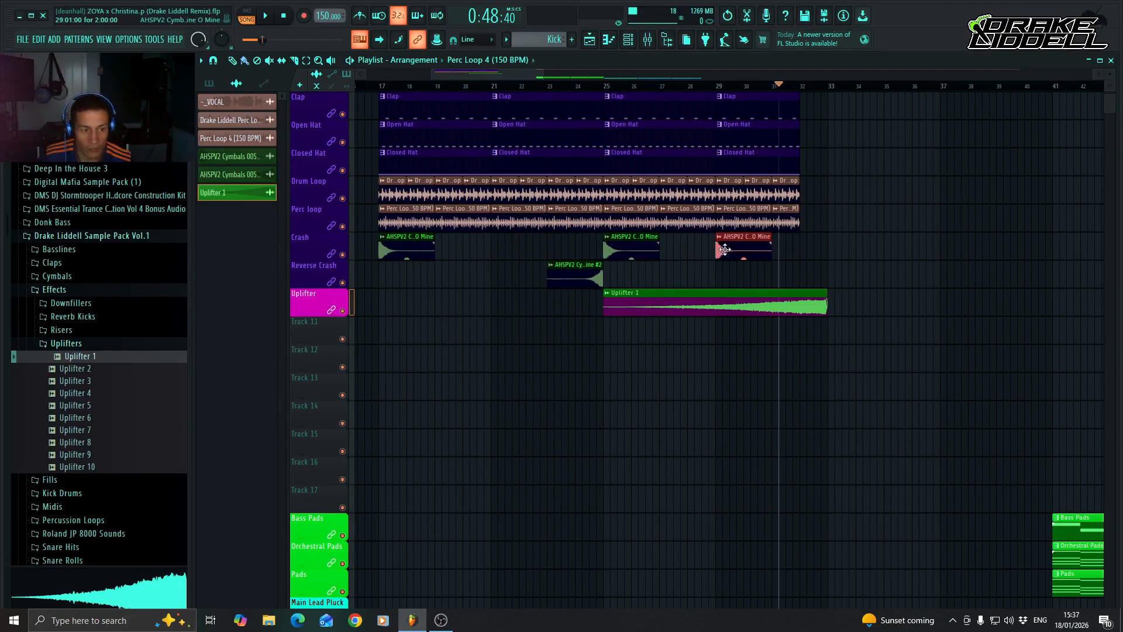
{"action": "left_click", "coordinate": [817, 249]}
{"action": "left_click_drag", "start_coordinate": [832, 246], "coordinate": [762, 254]}
{"action": "left_click", "coordinate": [840, 250]}
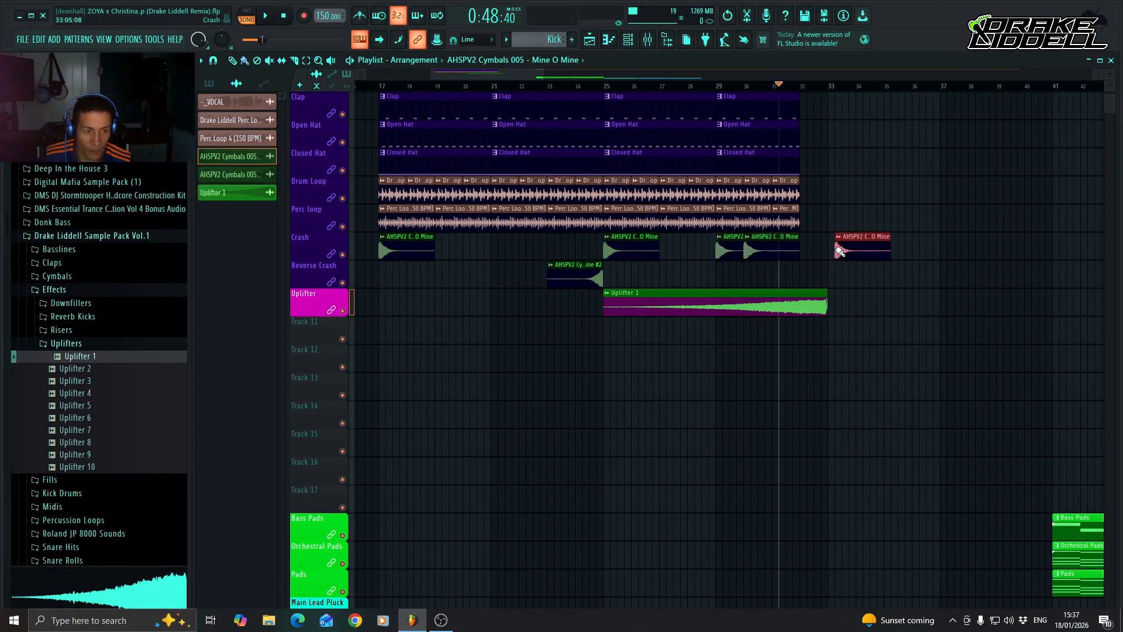
{"action": "left_click_drag", "start_coordinate": [839, 250], "coordinate": [803, 267]}
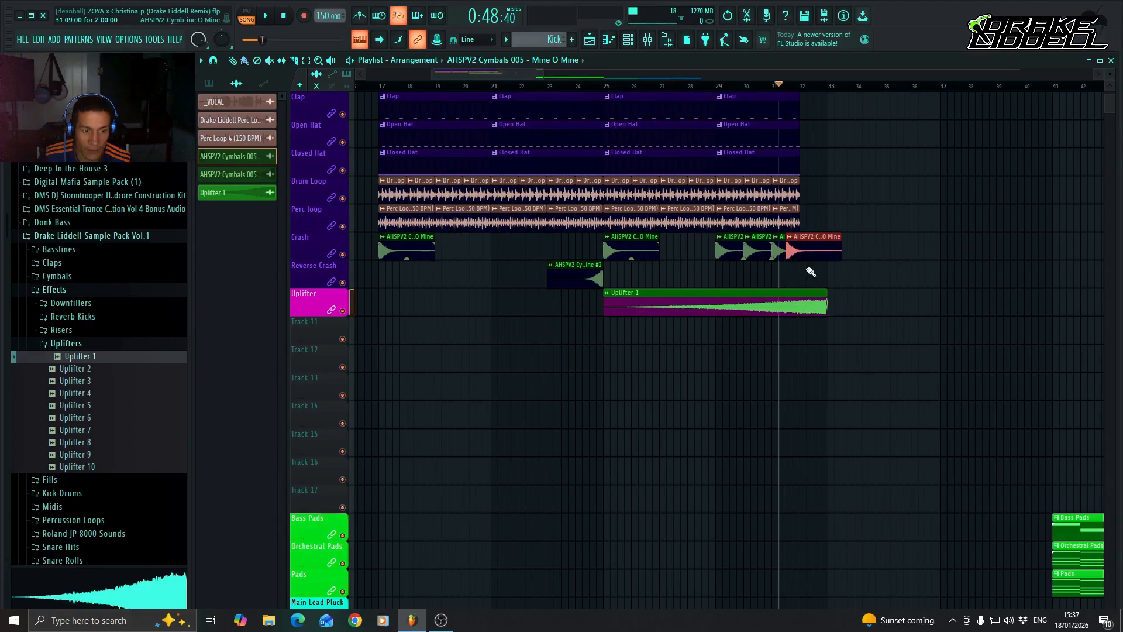
Add two more crash cymbal clips on the Crash track, starting at bars 32 and 33
{"action": "left_click", "coordinate": [888, 250]}
{"action": "left_click_drag", "start_coordinate": [889, 249], "coordinate": [815, 262]}
{"action": "left_click", "coordinate": [890, 248]}
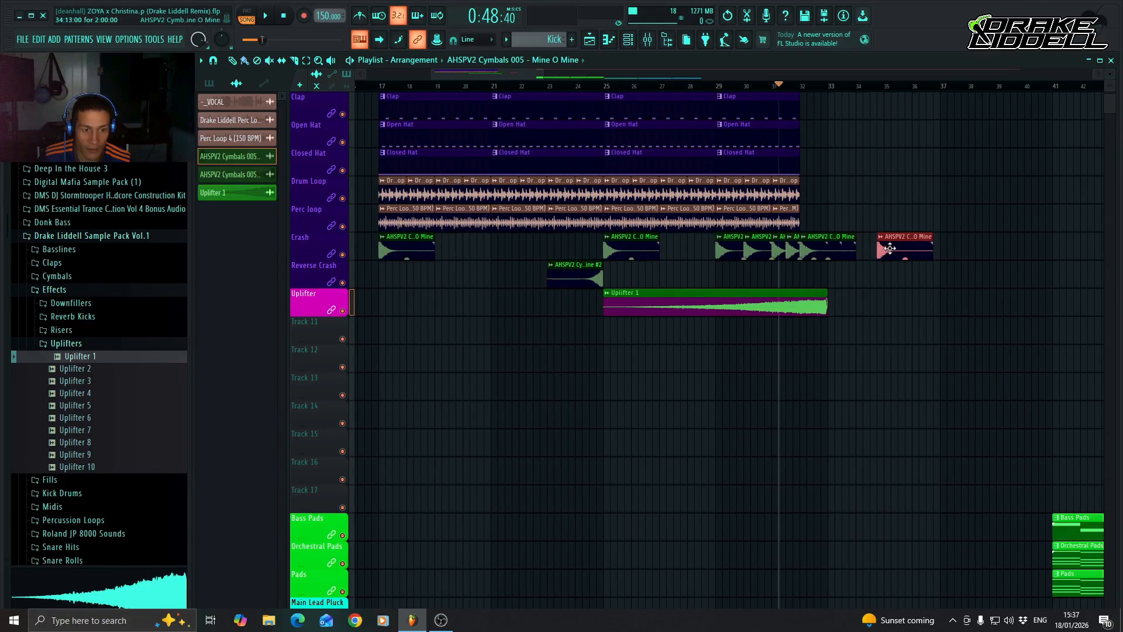
{"action": "left_click_drag", "start_coordinate": [898, 250], "coordinate": [849, 261]}
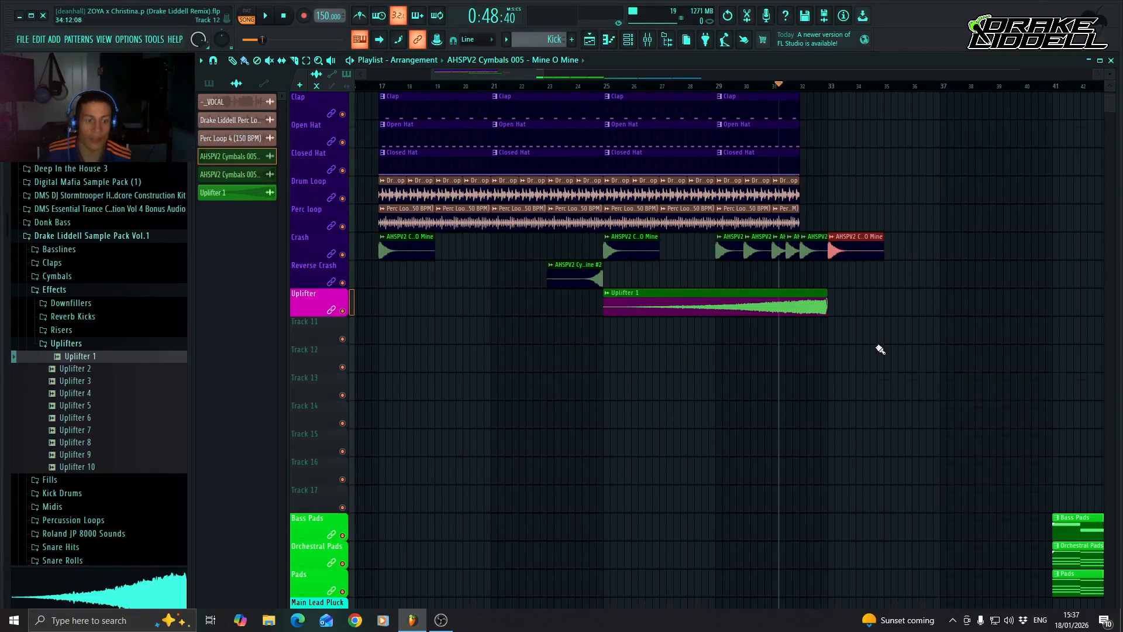
Rename mixer insert 11 to "Uplifter" and colour it magenta to match its playlist track
{"action": "scroll", "coordinate": [878, 349], "scroll_direction": "up", "scroll_amount": 2}
{"action": "scroll", "coordinate": [788, 351], "scroll_direction": "down", "scroll_amount": 4}
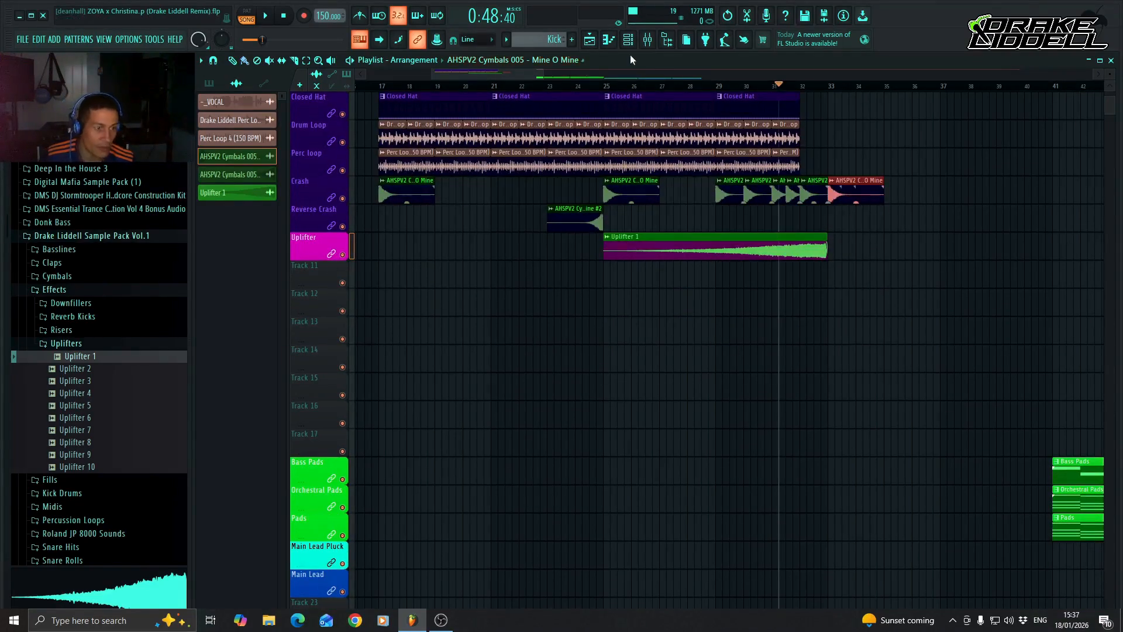
{"action": "left_click", "coordinate": [649, 40]}
{"action": "right_click", "coordinate": [548, 323]}
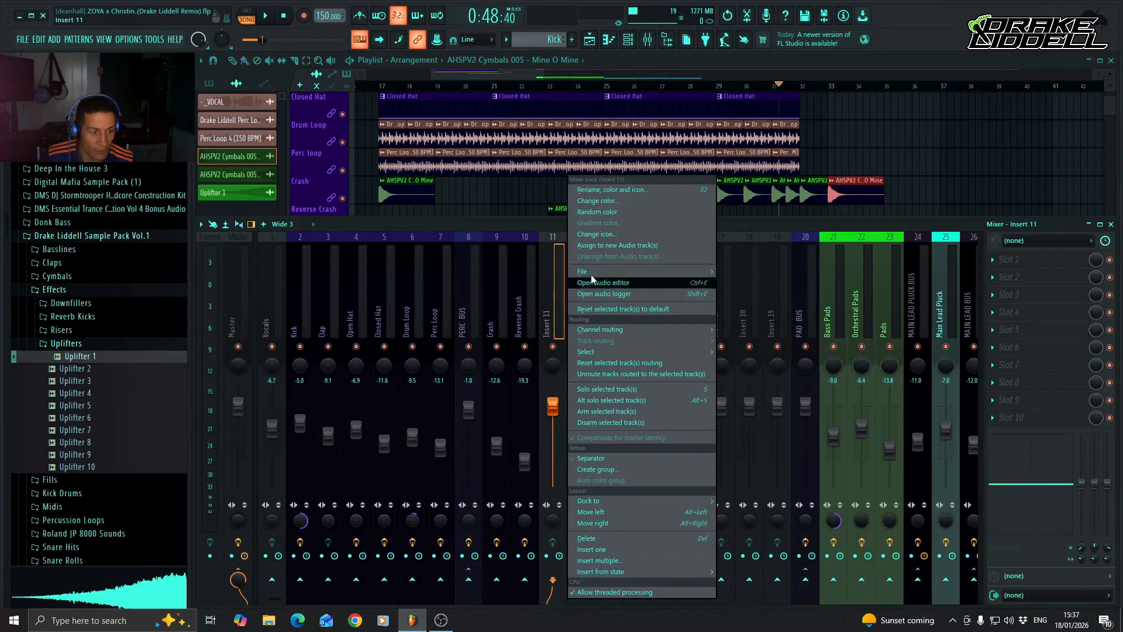
{"action": "left_click", "coordinate": [614, 190]}
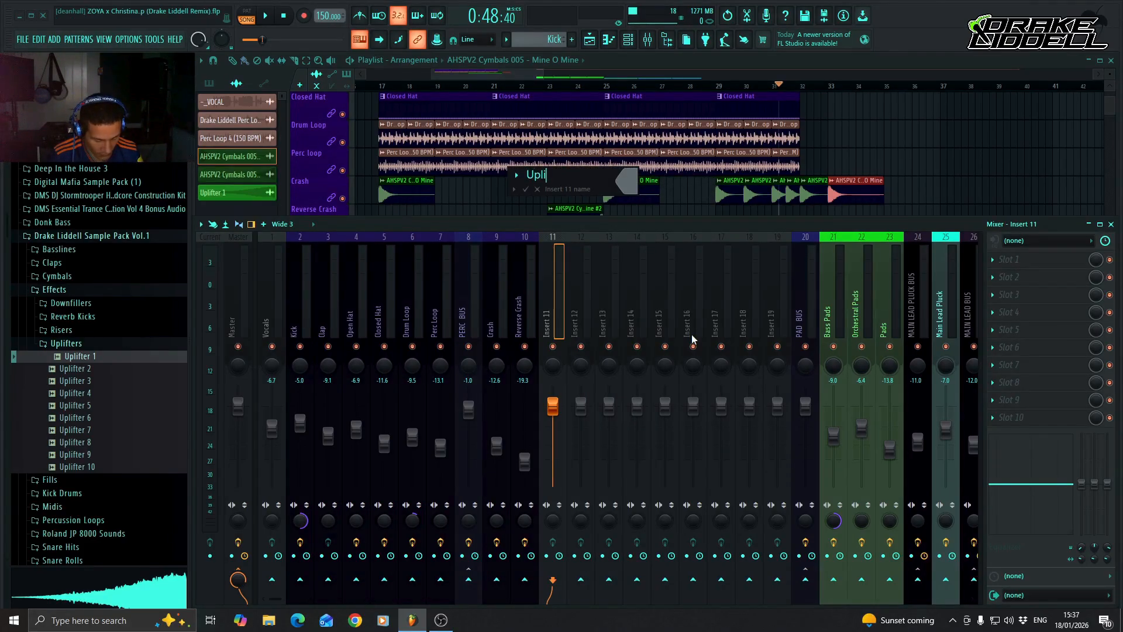
{"action": "left_click", "coordinate": [629, 183]}
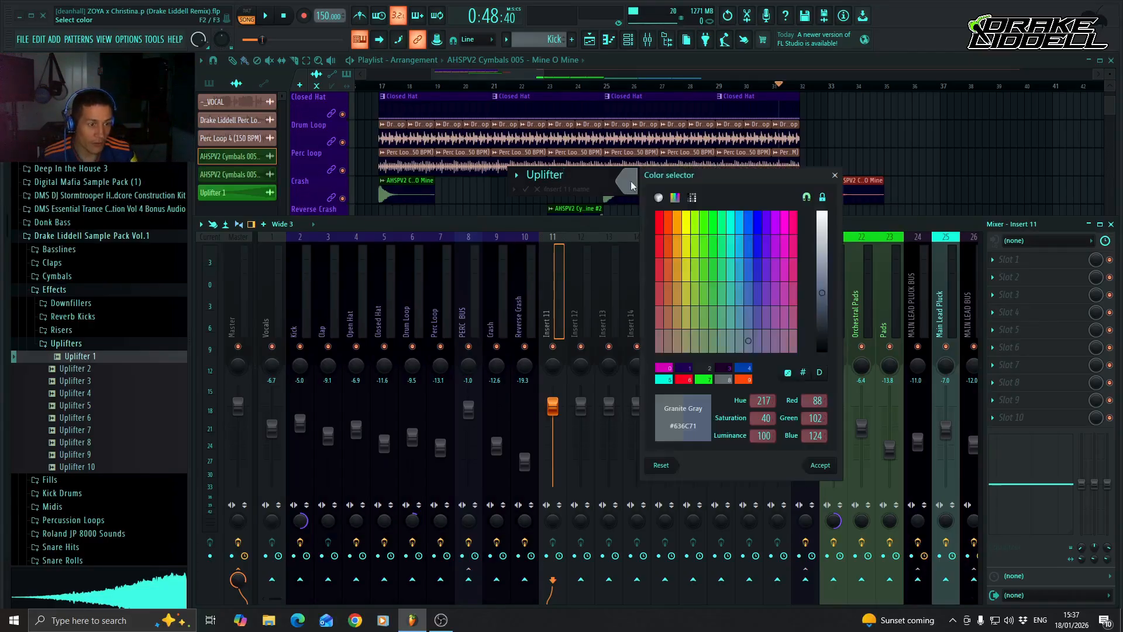
{"action": "left_click", "coordinate": [666, 366]}
{"action": "key", "text": "Return"}
{"action": "type", "text": "Uplifter"}
{"action": "key", "text": "Return"}
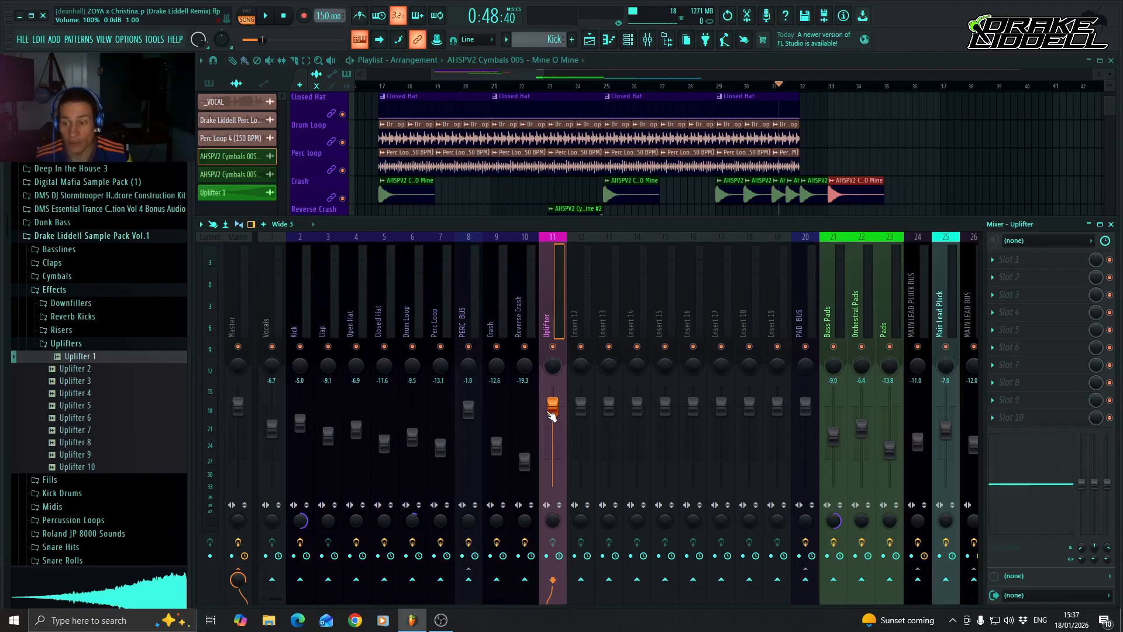
Lower the Uplifter mixer track's volume to -15.1 dB and its built-in low shelf EQ to -18.0 dB
{"action": "left_click_drag", "start_coordinate": [552, 405], "coordinate": [552, 453]}
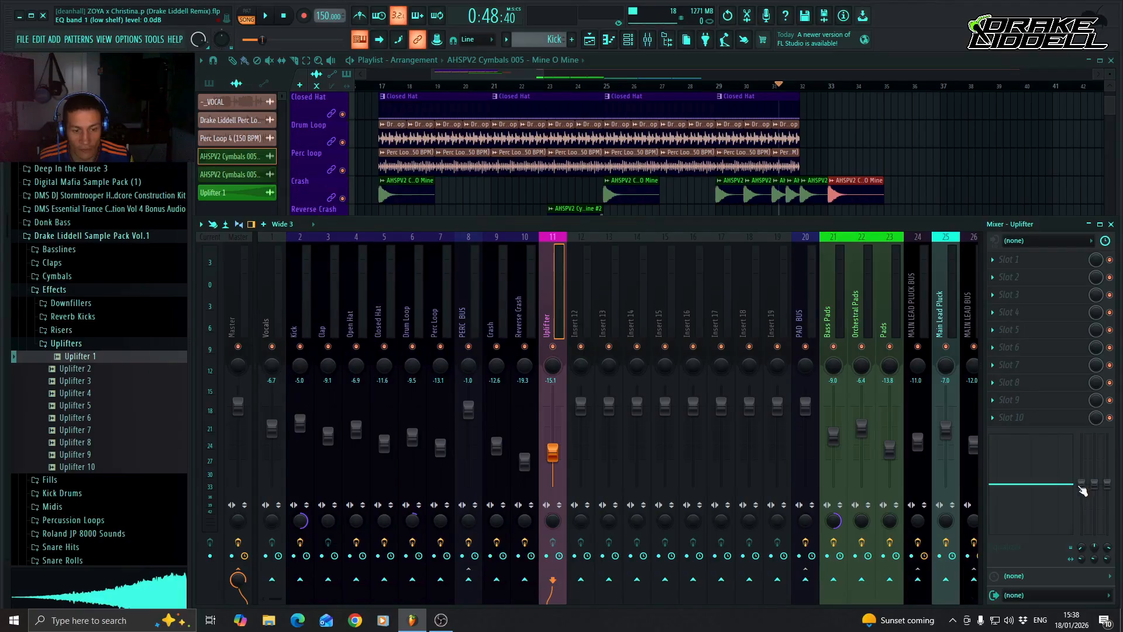
{"action": "left_click_drag", "start_coordinate": [1087, 487], "coordinate": [1081, 533]}
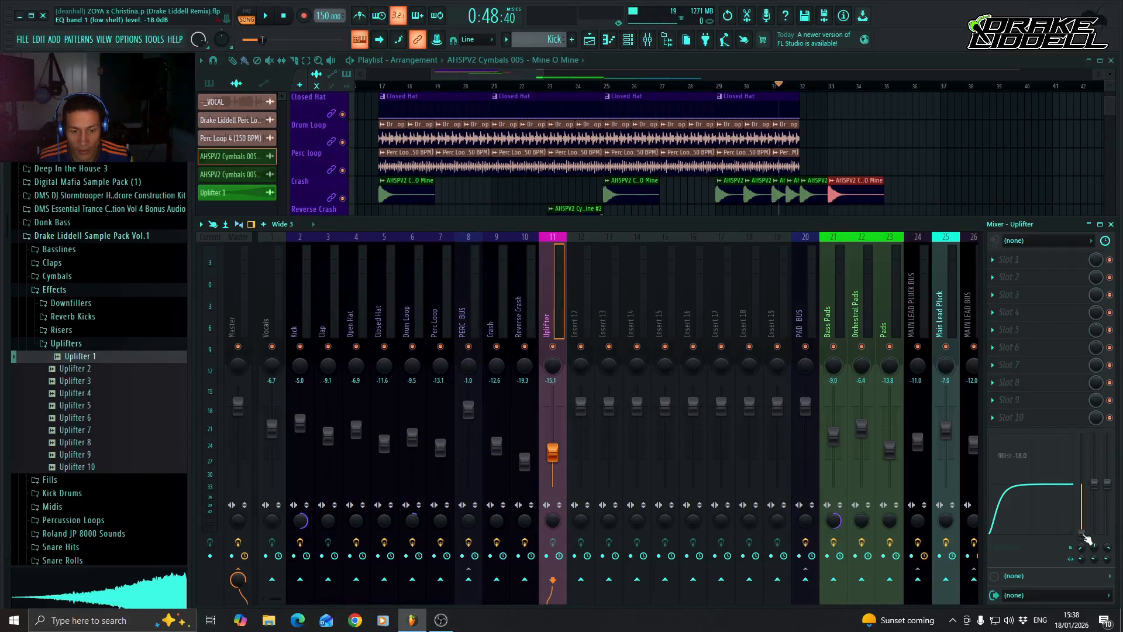
Load Fruity Parametric EQ 2 into the first effect slot of the Uplifter mixer track
{"action": "left_click", "coordinate": [993, 259]}
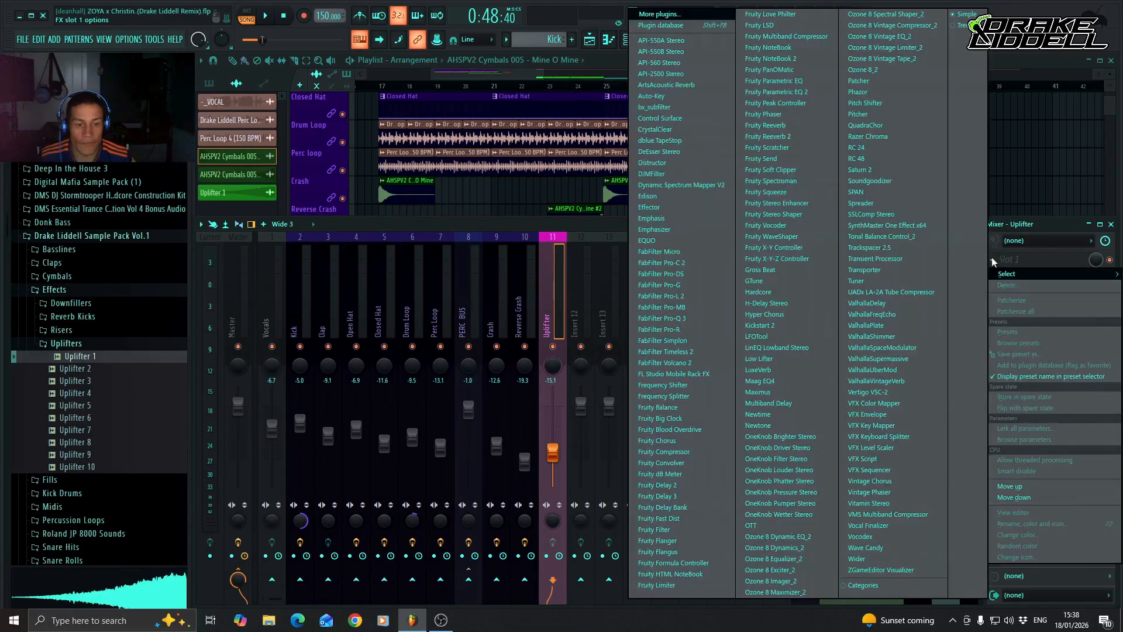
{"action": "left_click", "coordinate": [805, 91]}
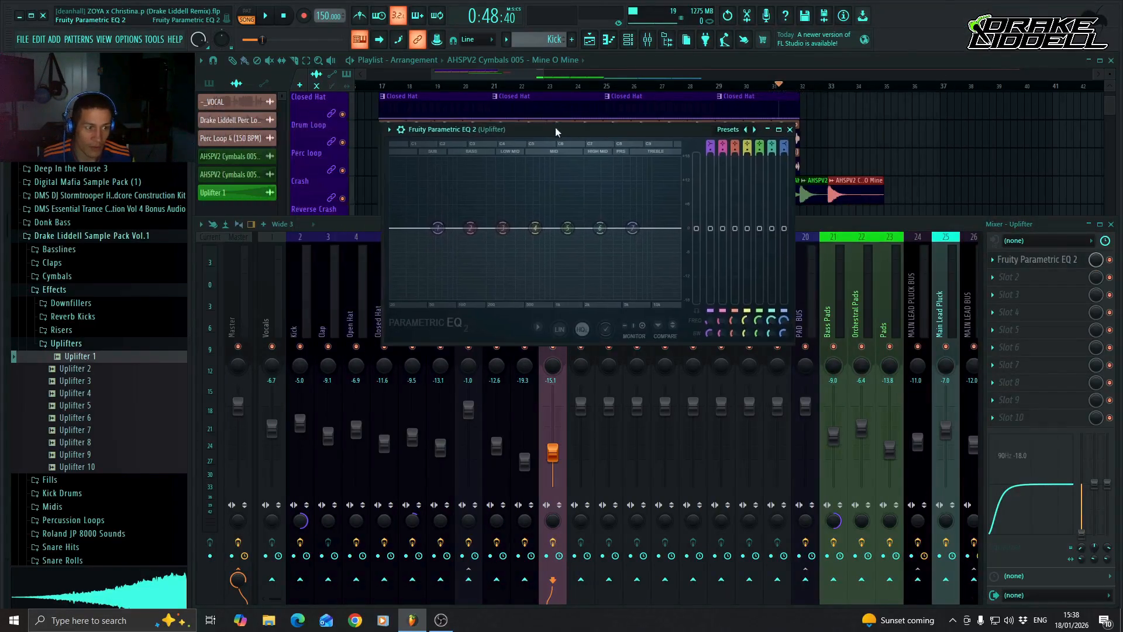
{"action": "left_click_drag", "start_coordinate": [556, 130], "coordinate": [573, 126]}
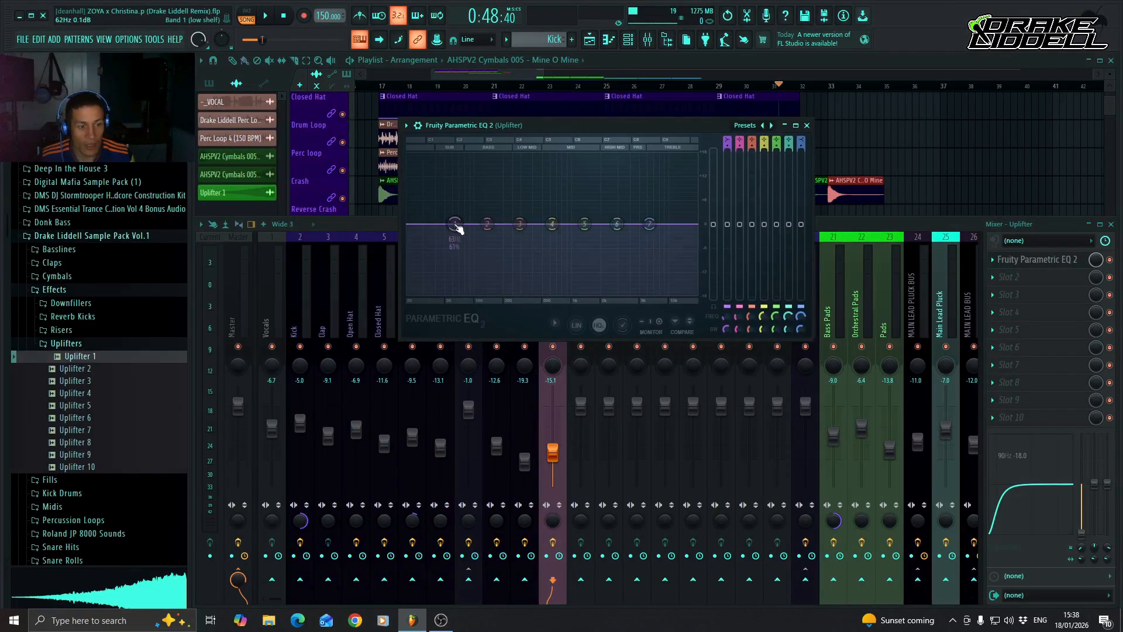
{"action": "left_click", "coordinate": [821, 60]}
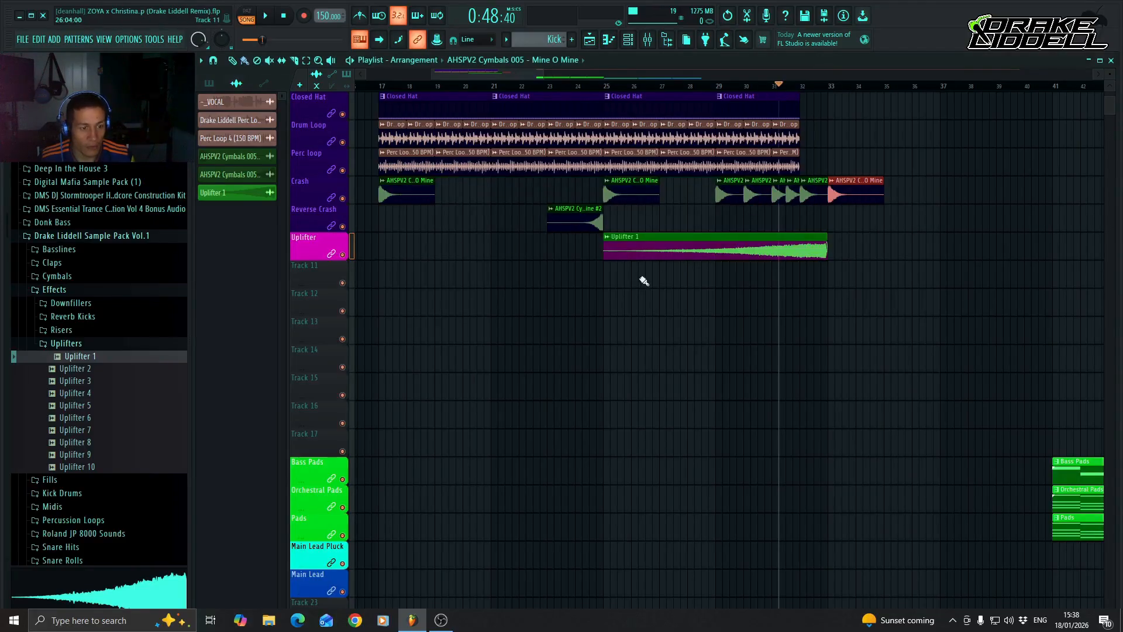
Solo the Uplifter playlist track and play it from just after bar 26 with its Fruity Parametric EQ 2 open
{"action": "right_click", "coordinate": [343, 255]}
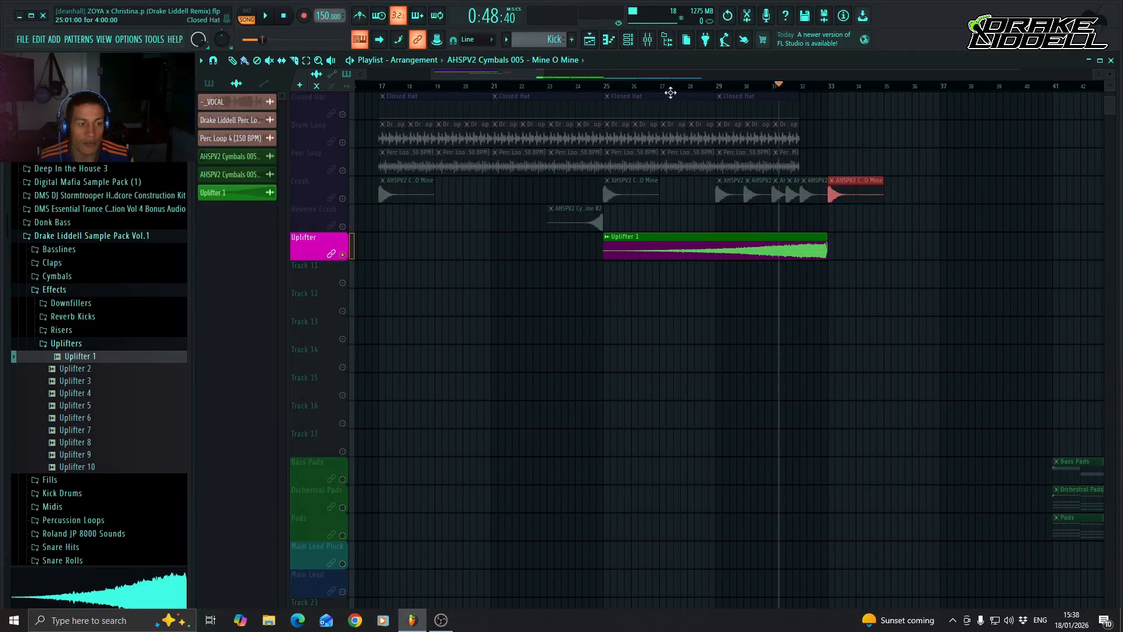
{"action": "left_click", "coordinate": [638, 86]}
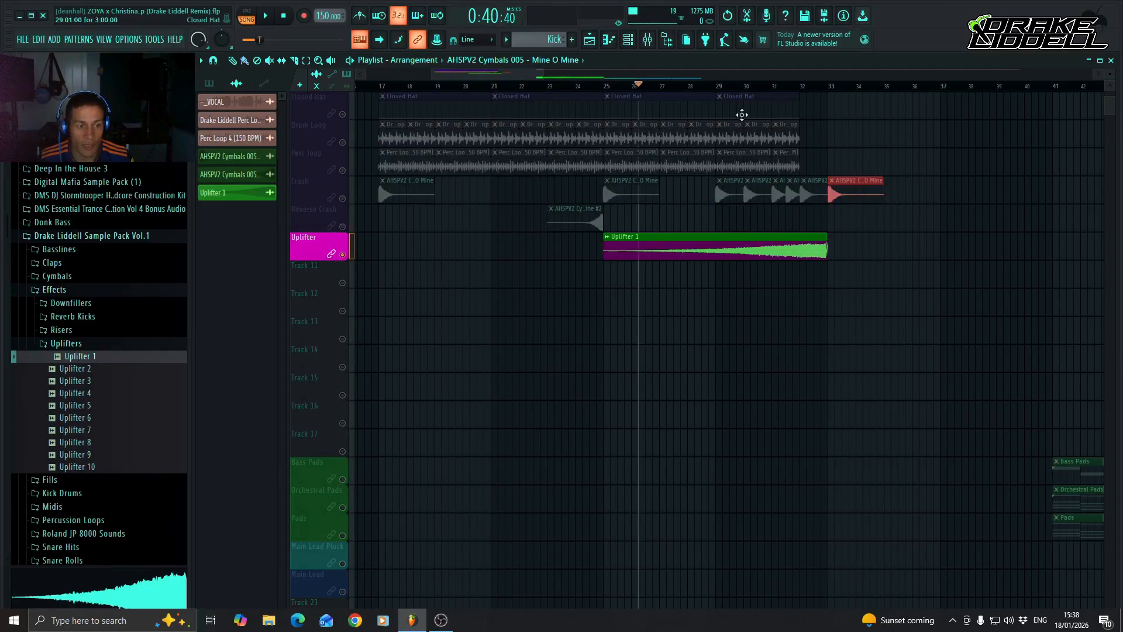
{"action": "left_click", "coordinate": [648, 40]}
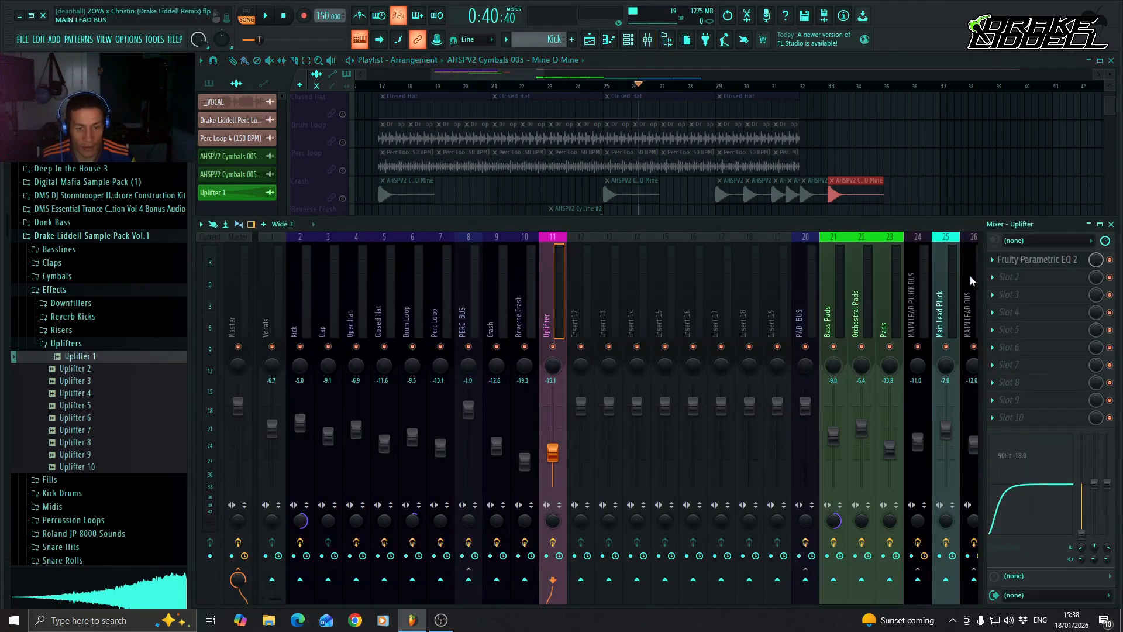
{"action": "left_click", "coordinate": [1035, 259]}
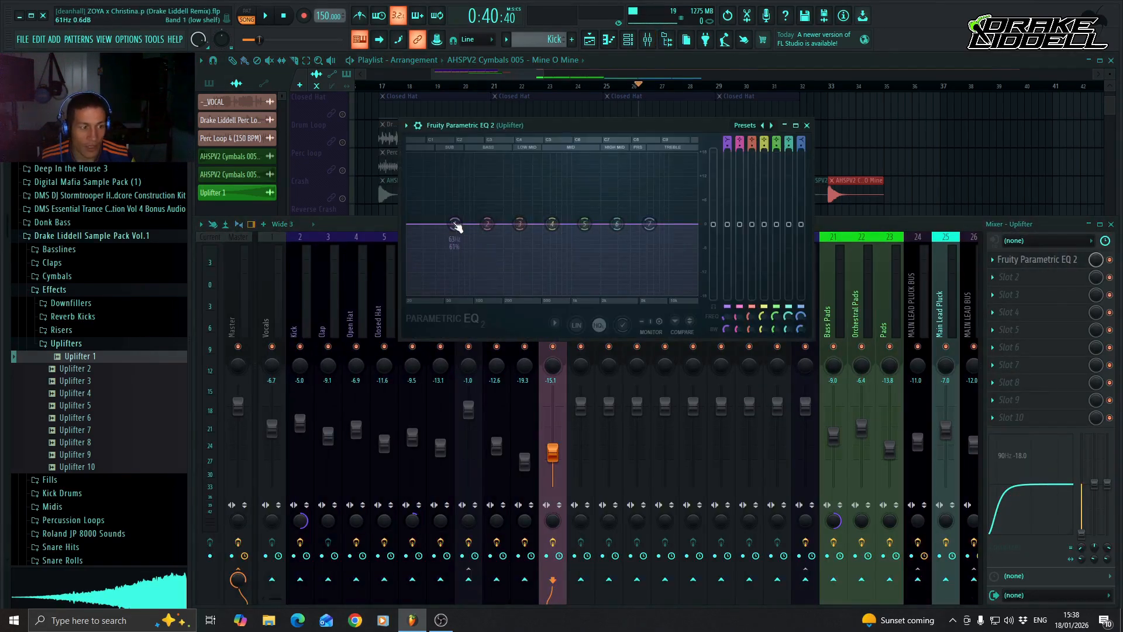
{"action": "key", "text": "space"}
Cut the Uplifter's lows up to about 1.4 kHz with EQ band 1 and lower the band 7 high shelf to about -2.9 dB
{"action": "left_click_drag", "start_coordinate": [455, 226], "coordinate": [585, 295]}
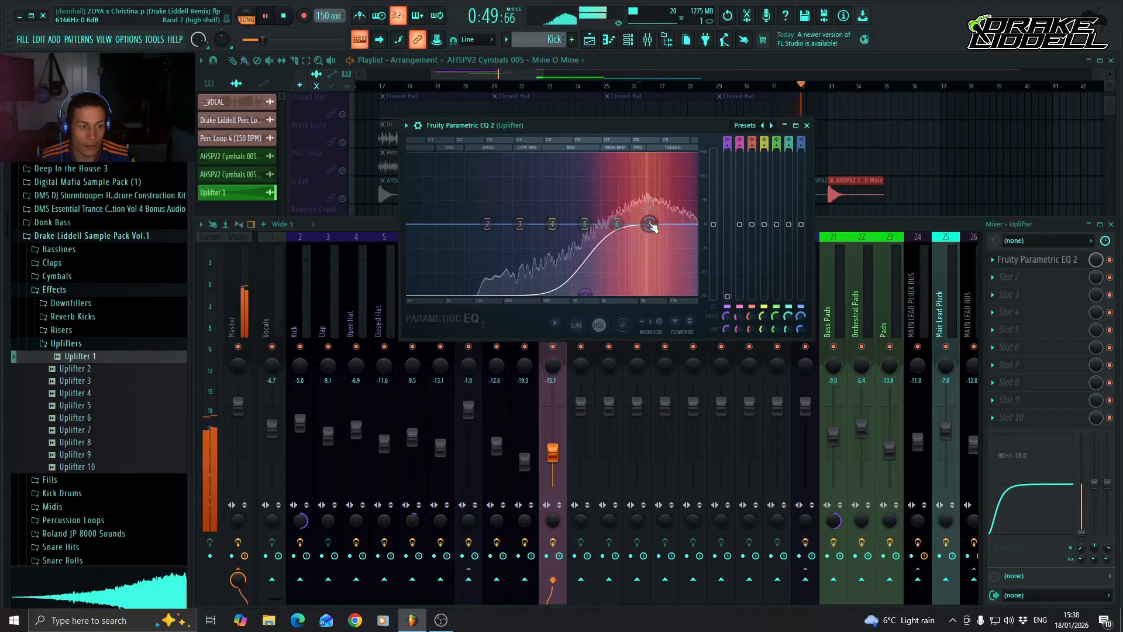
{"action": "left_click_drag", "start_coordinate": [652, 226], "coordinate": [654, 240]}
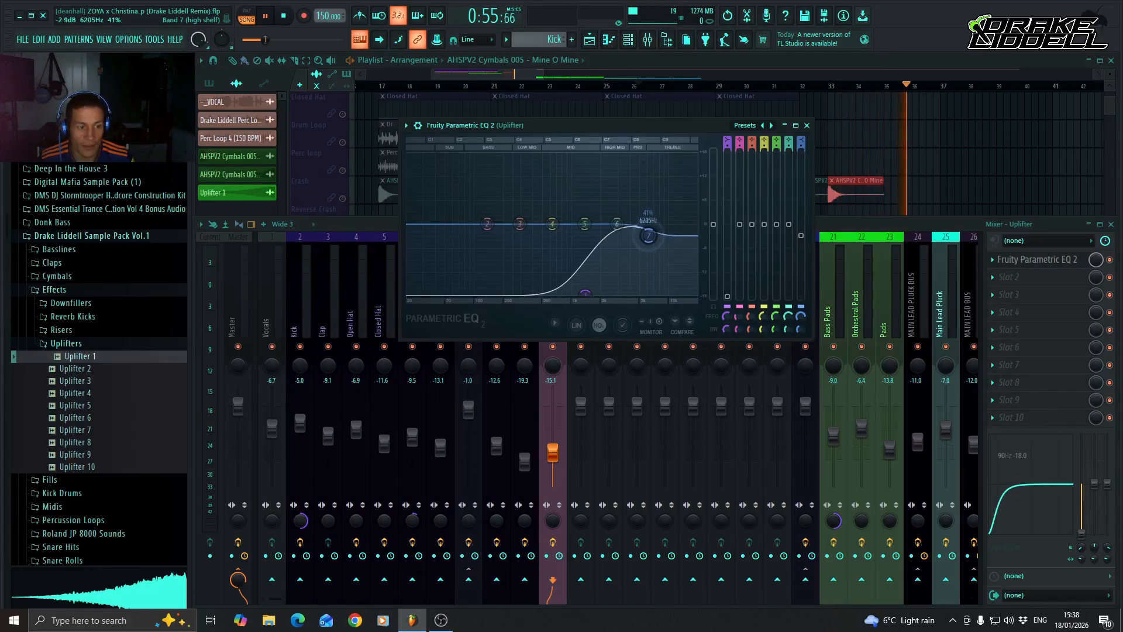
{"action": "scroll", "coordinate": [653, 239], "scroll_direction": "down", "scroll_amount": 3}
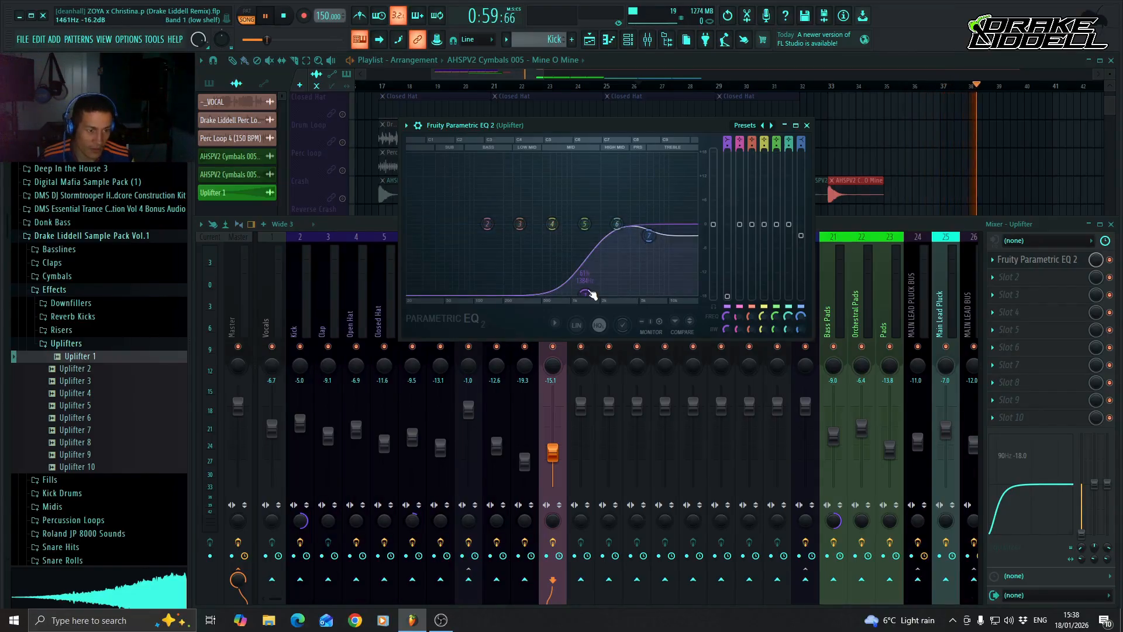
{"action": "key", "text": "space"}
{"action": "key", "text": "space"}
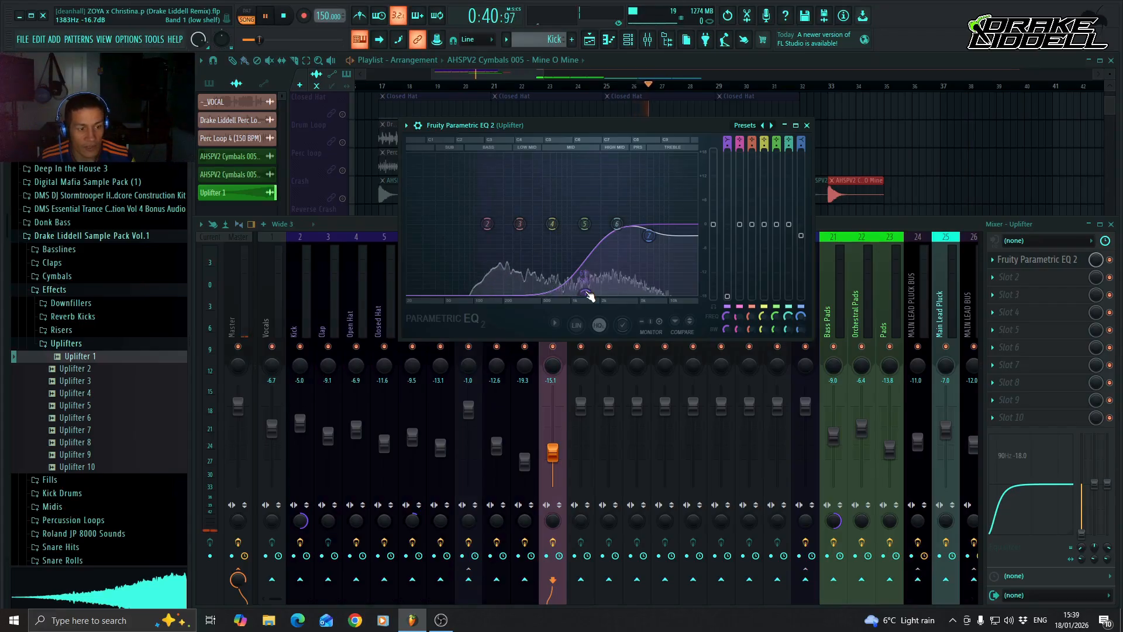
{"action": "left_click_drag", "start_coordinate": [587, 293], "coordinate": [591, 294]}
{"action": "key", "text": "space"}
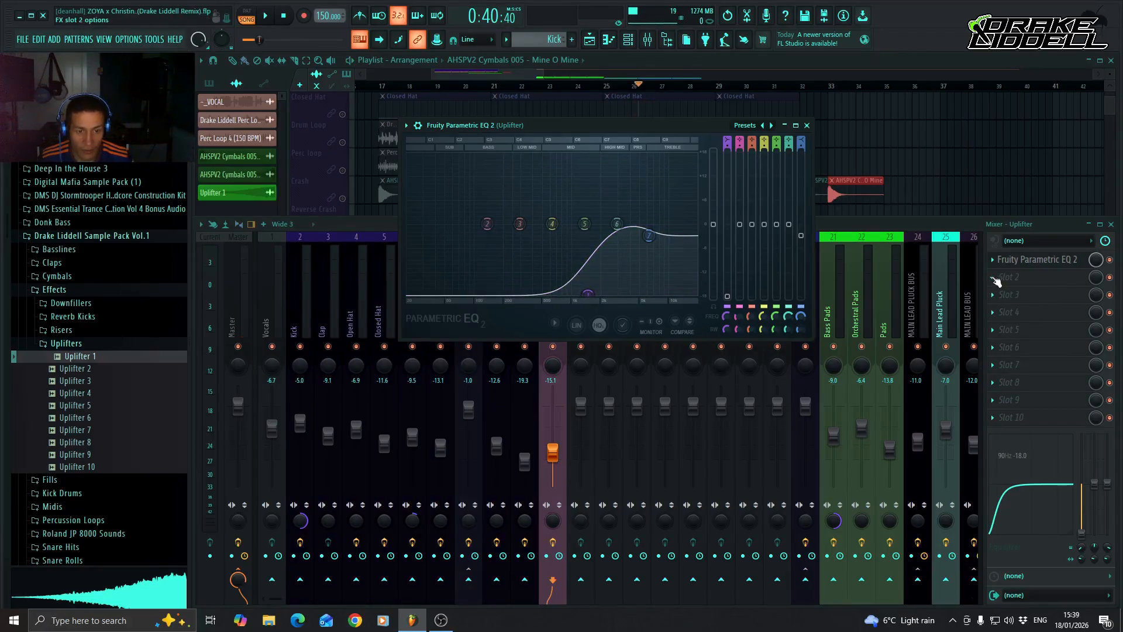
Close the Uplifter's EQ window and unsolo the Uplifter playlist track
{"action": "left_click", "coordinate": [806, 125]}
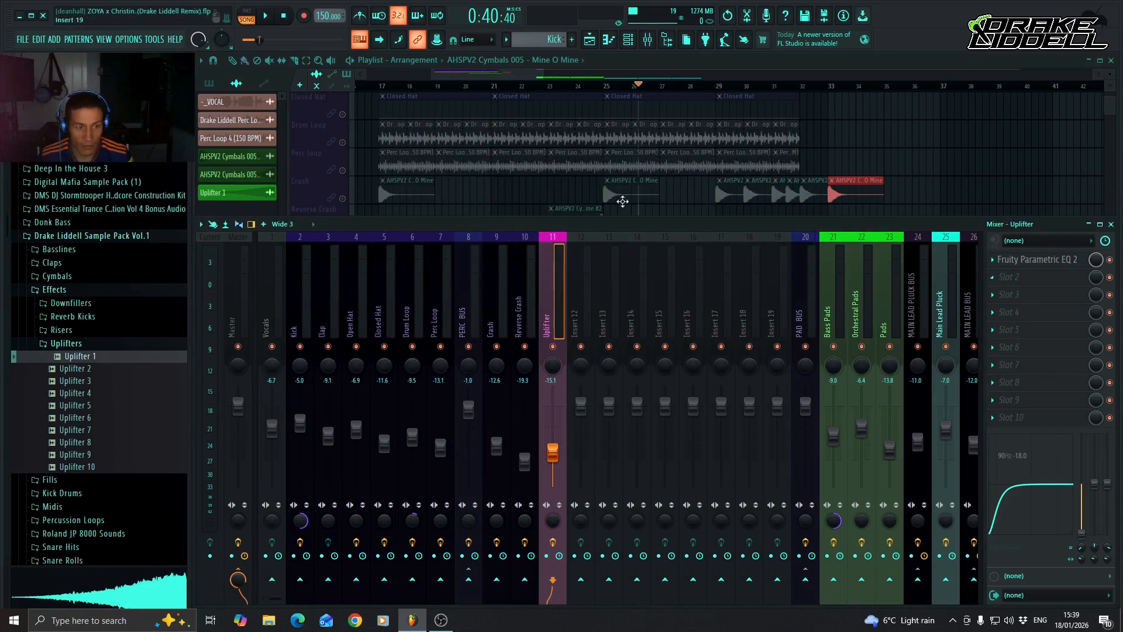
{"action": "left_click", "coordinate": [675, 56]}
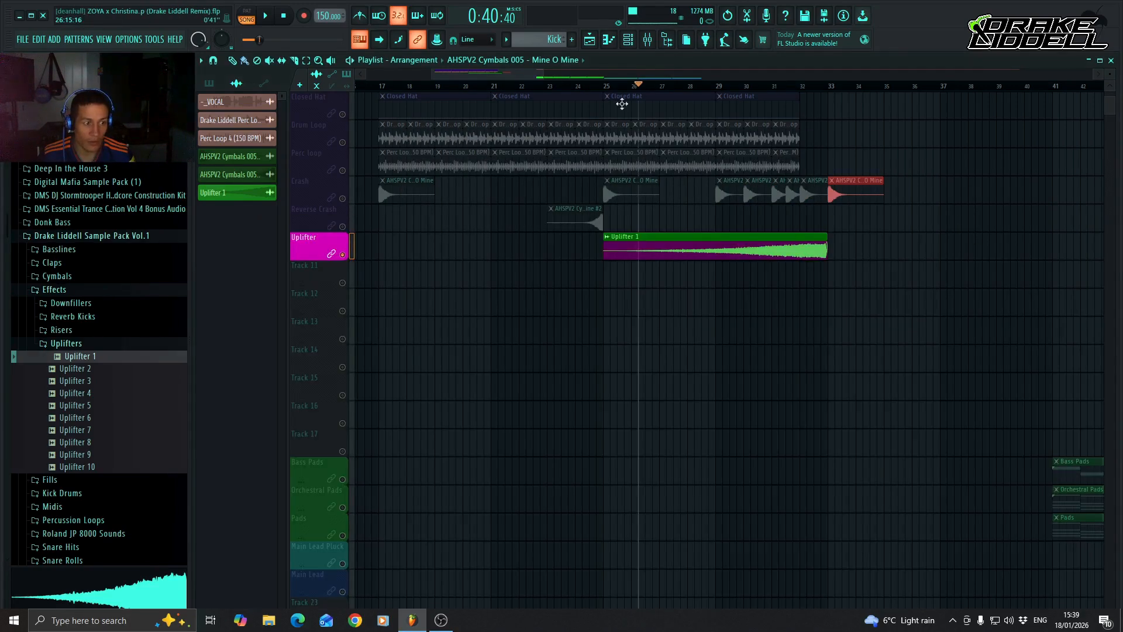
{"action": "right_click", "coordinate": [342, 255]}
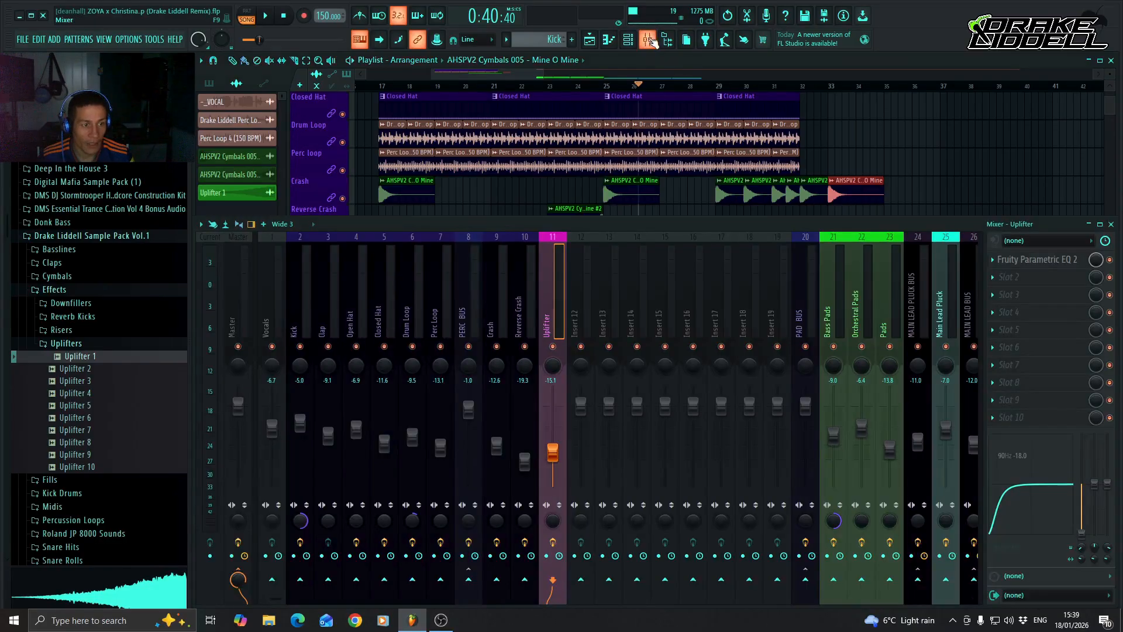
Load LFOTool into the second effect slot of the Uplifter mixer track
{"action": "key", "text": "F9"}
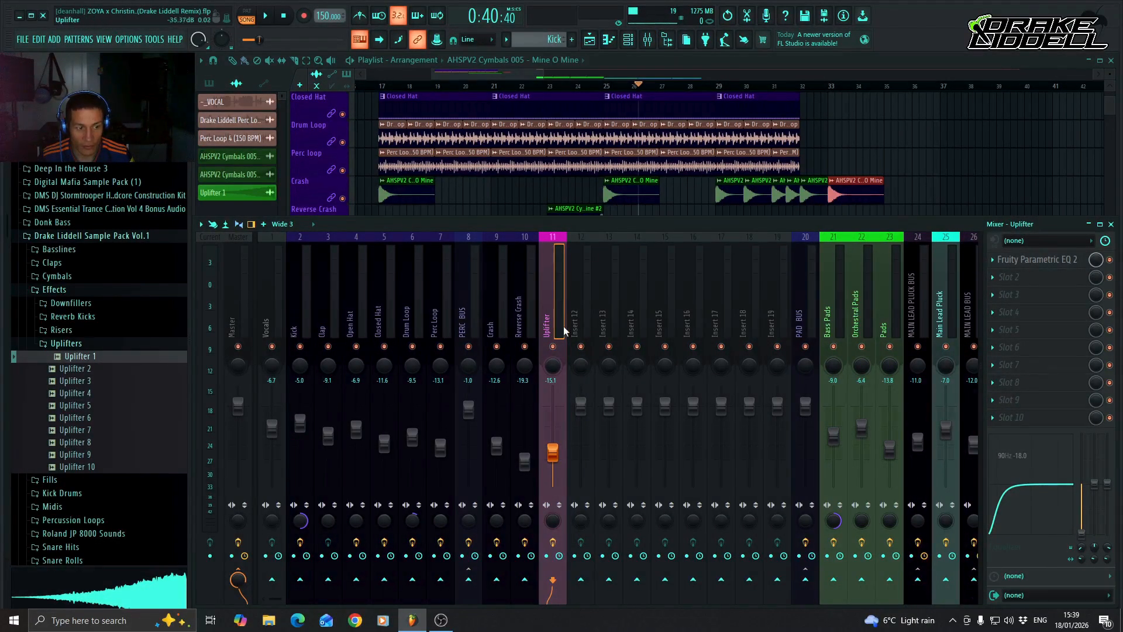
{"action": "left_click", "coordinate": [995, 281]}
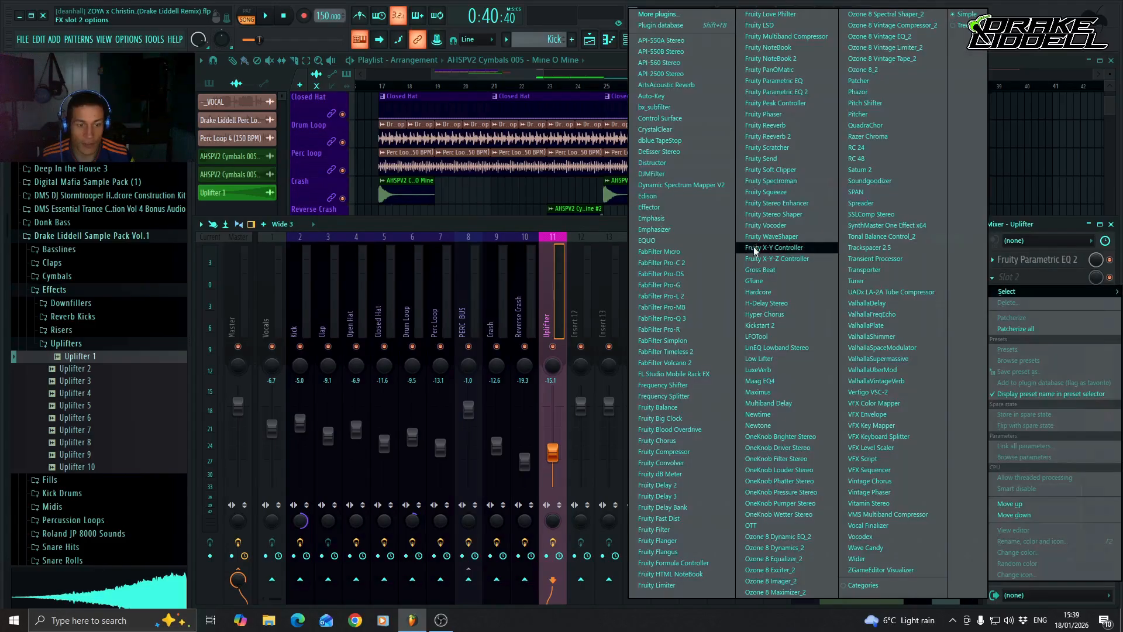
{"action": "left_click", "coordinate": [785, 339]}
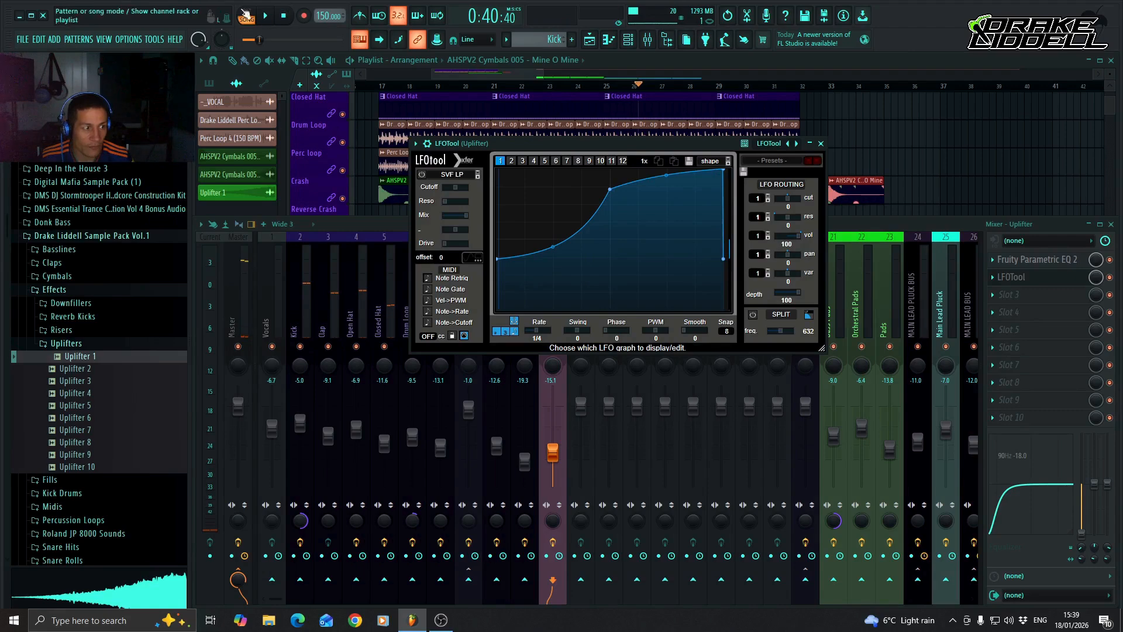
Move the LFOTool curve's final peak slightly earlier so it slopes down at the end, and set the effect's mix level to 80%
{"action": "left_click_drag", "start_coordinate": [723, 169], "coordinate": [708, 169]}
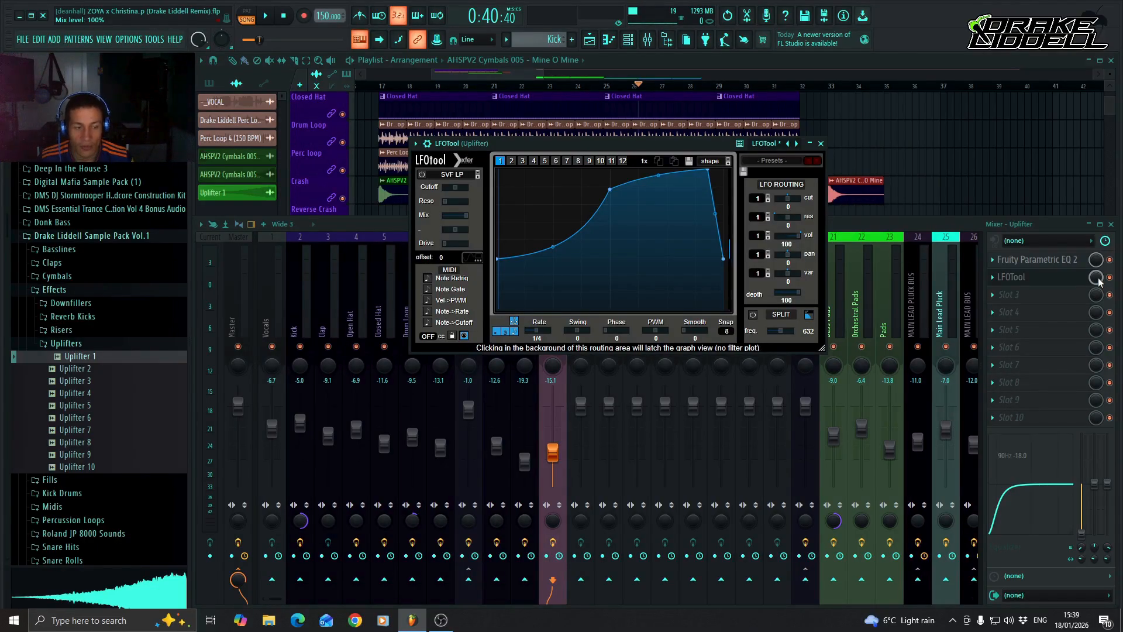
{"action": "left_click_drag", "start_coordinate": [1098, 281], "coordinate": [1097, 285]}
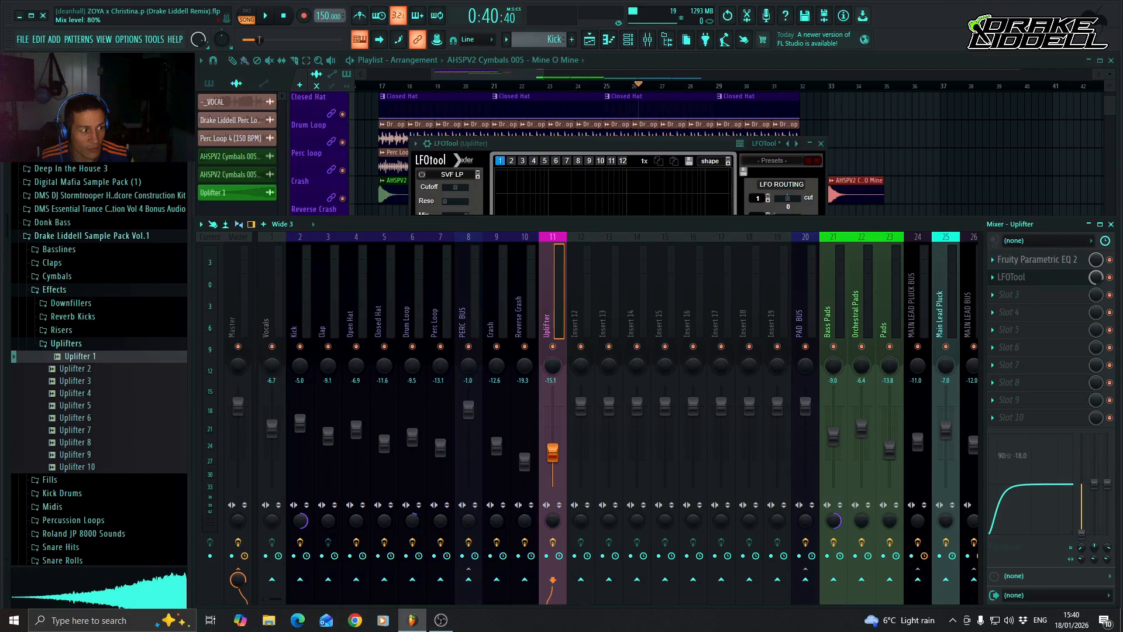
{"action": "left_click", "coordinate": [812, 62]}
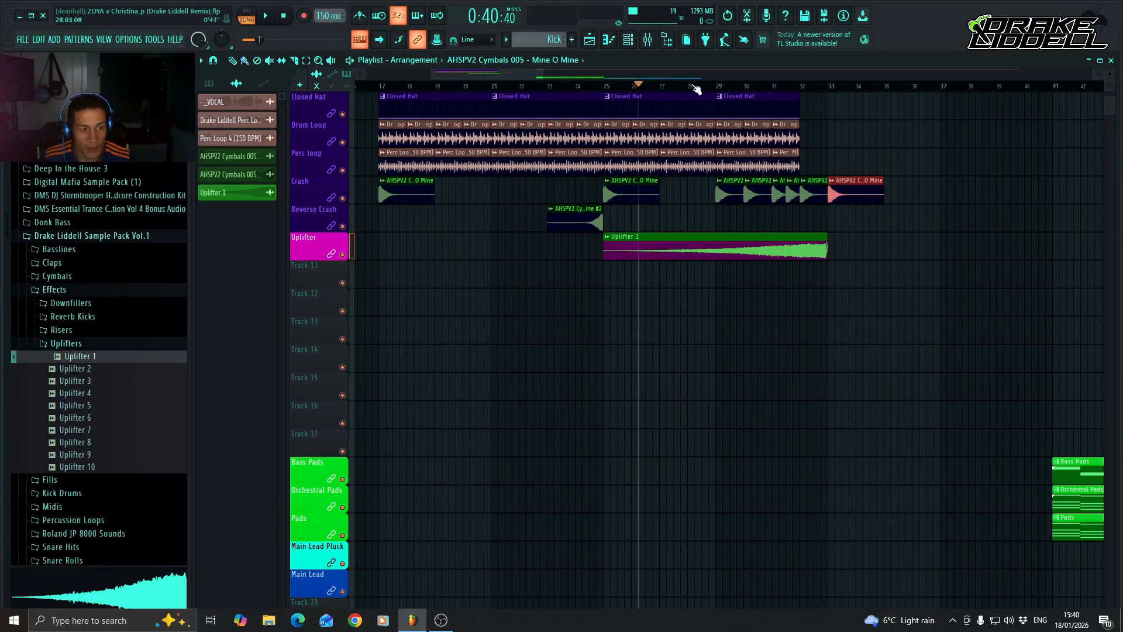
Play the arrangement from bar 25 through the drum break at bar 32 to check the uplifter in the mix
{"action": "left_click", "coordinate": [604, 86]}
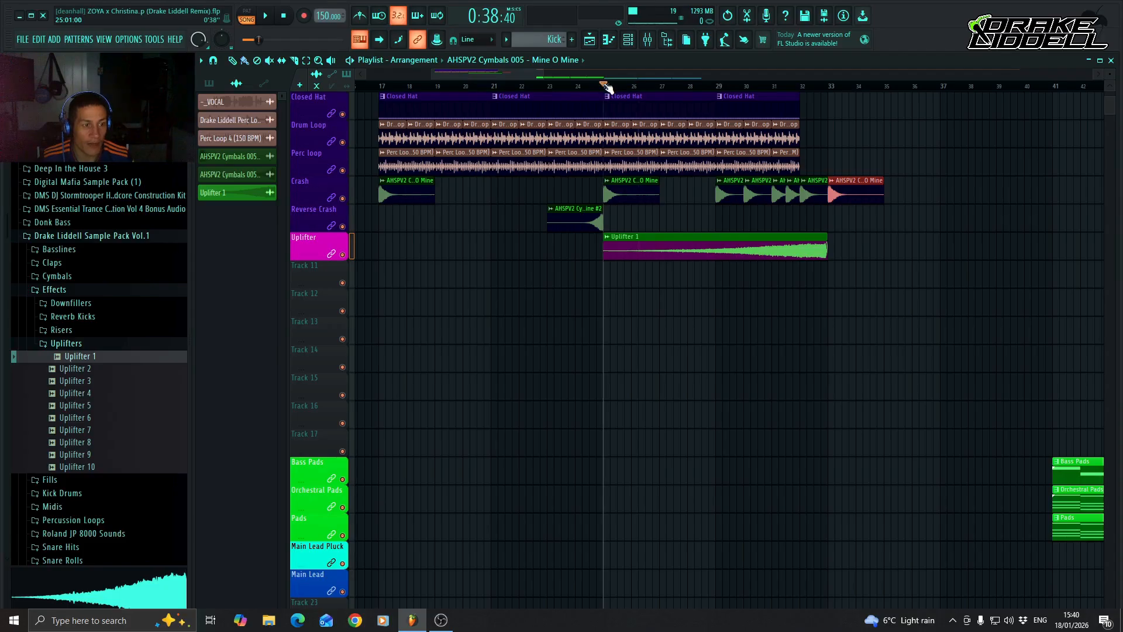
{"action": "left_click", "coordinate": [648, 40]}
{"action": "key", "text": "space"}
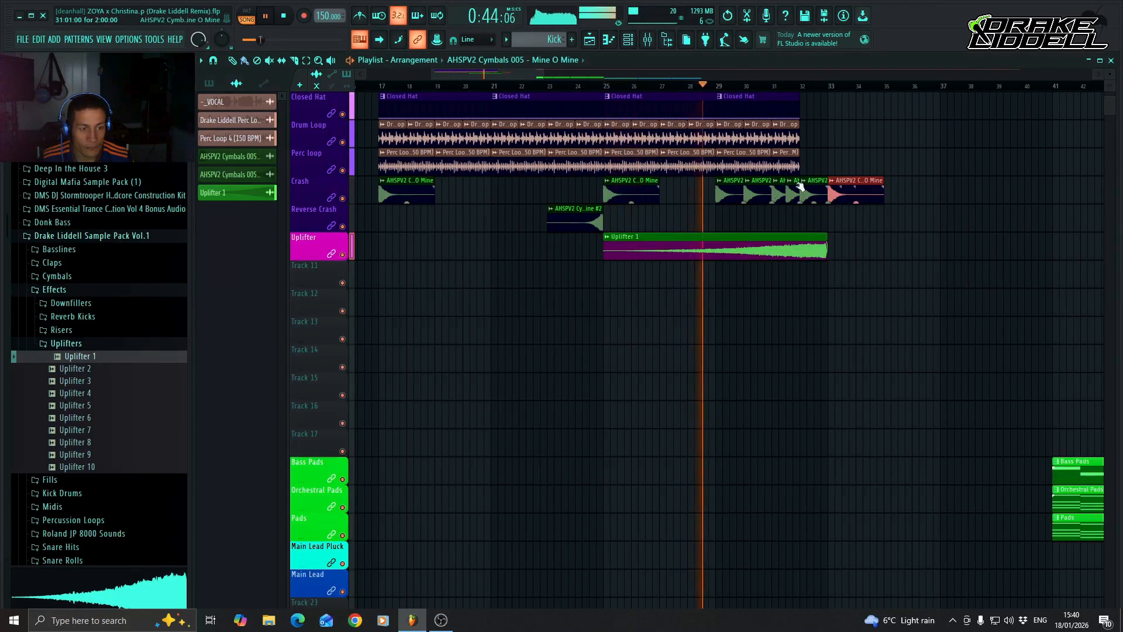
{"action": "left_click_drag", "start_coordinate": [532, 70], "coordinate": [543, 72]}
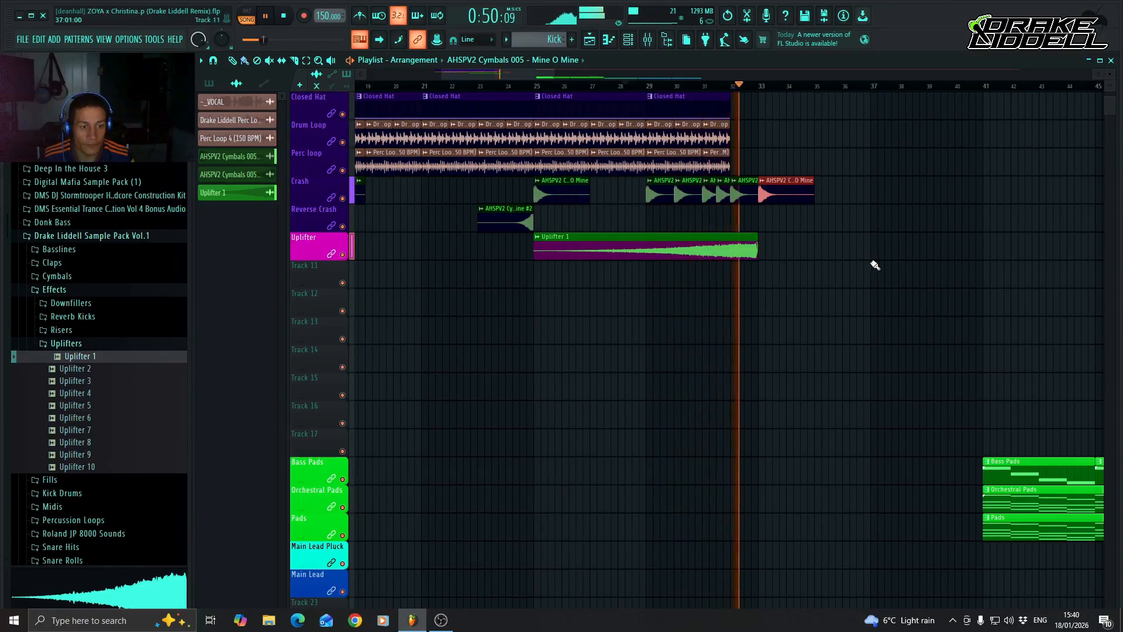
{"action": "key", "text": "space"}
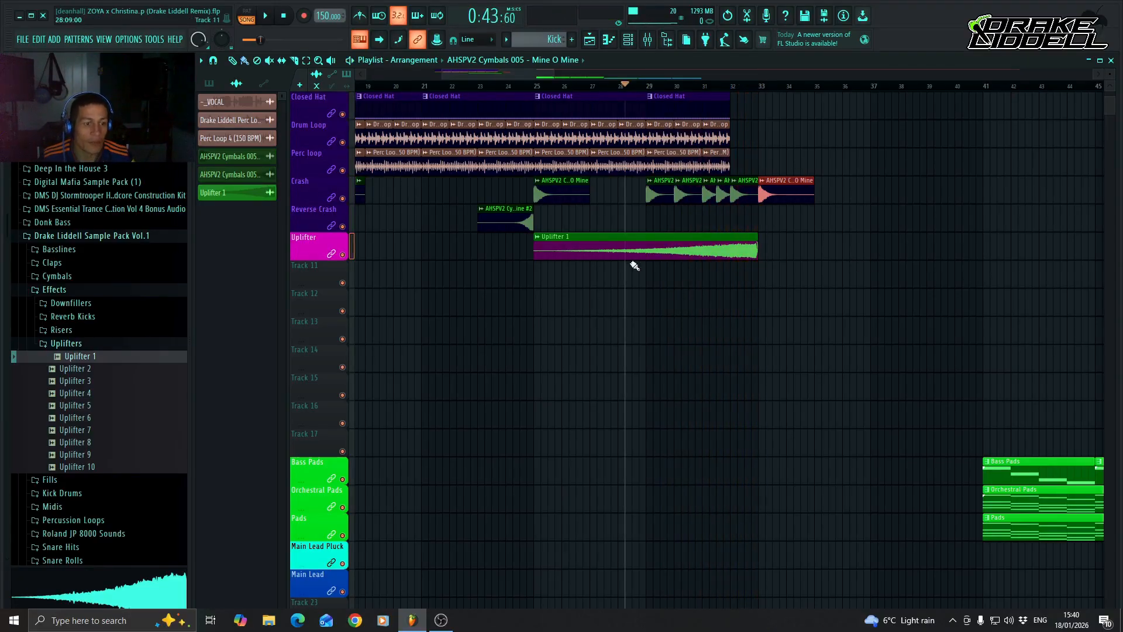
{"action": "left_click", "coordinate": [629, 45]}
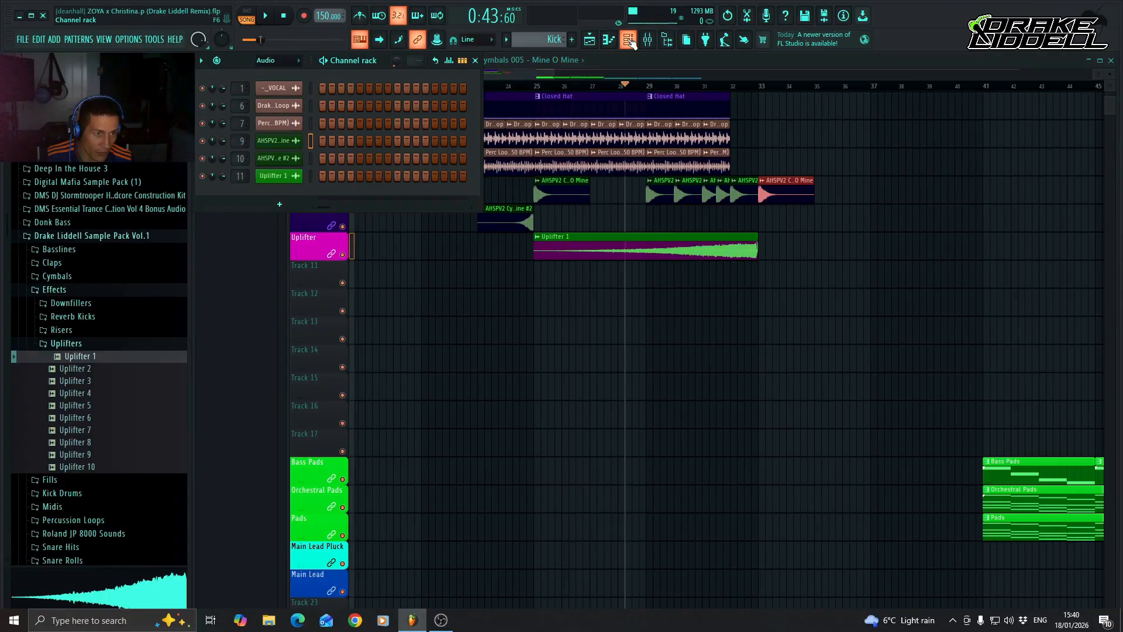
{"action": "left_click", "coordinate": [628, 45]}
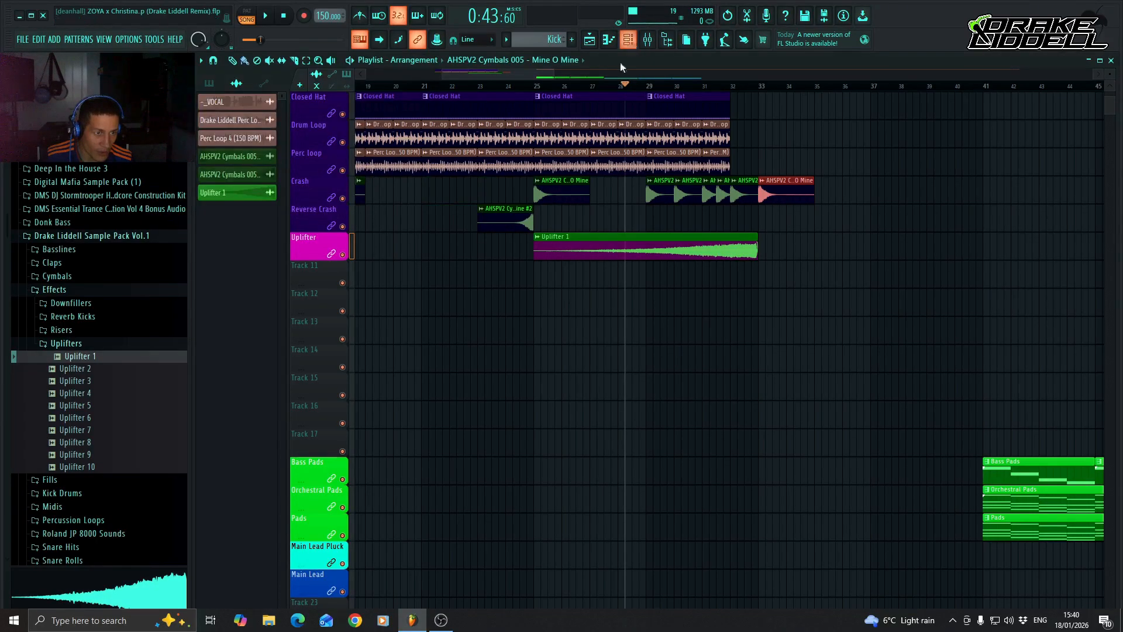
Audition the samples from Downfiller 1 to Downfiller 10 in the sample pack's Downfillers folder
{"action": "left_click", "coordinate": [109, 345]}
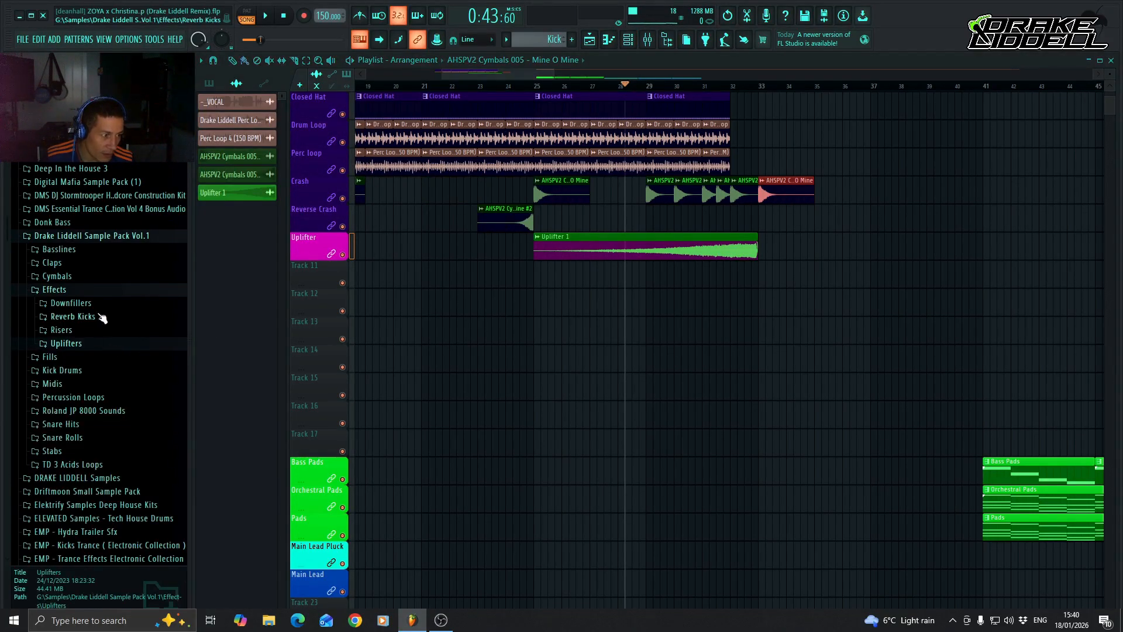
{"action": "left_click", "coordinate": [92, 307]}
{"action": "left_click", "coordinate": [93, 316]}
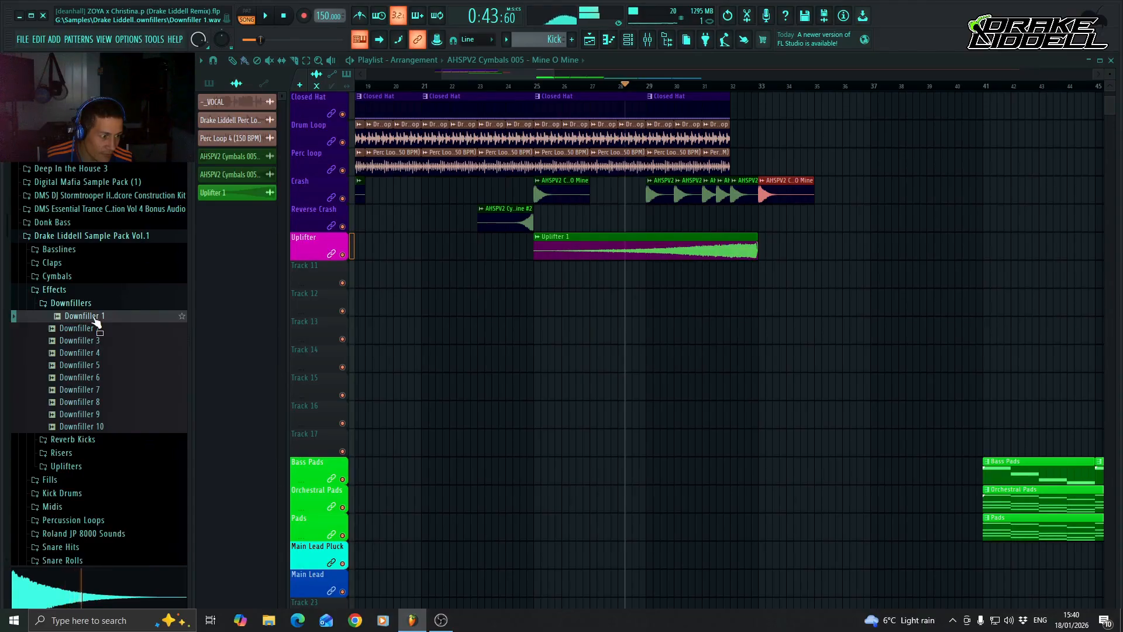
{"action": "left_click", "coordinate": [93, 328]}
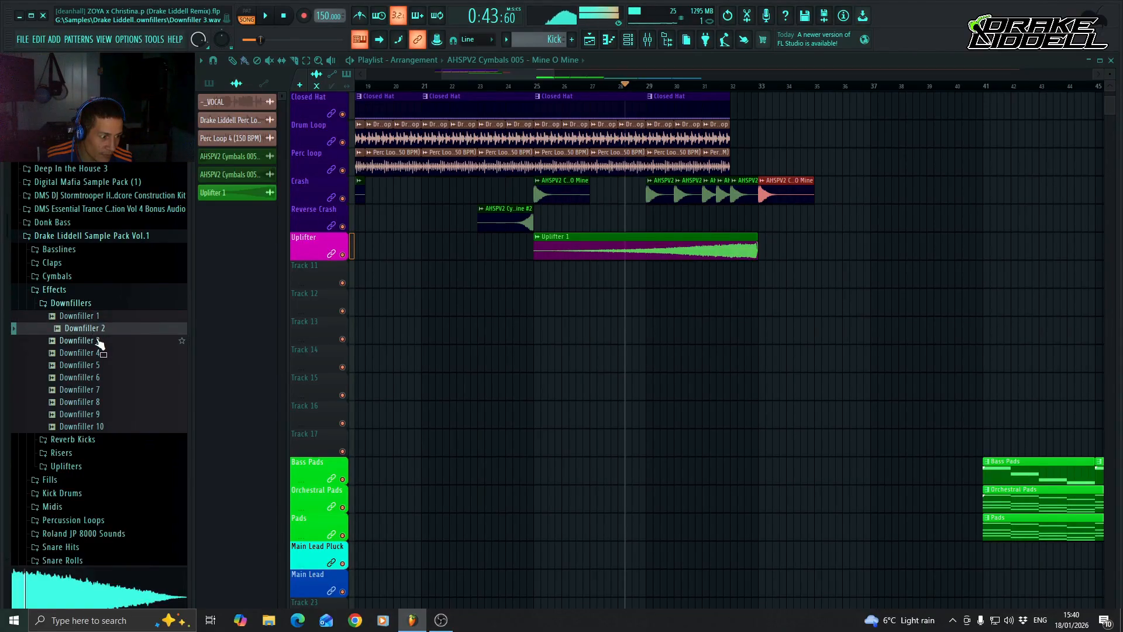
{"action": "left_click", "coordinate": [99, 340]}
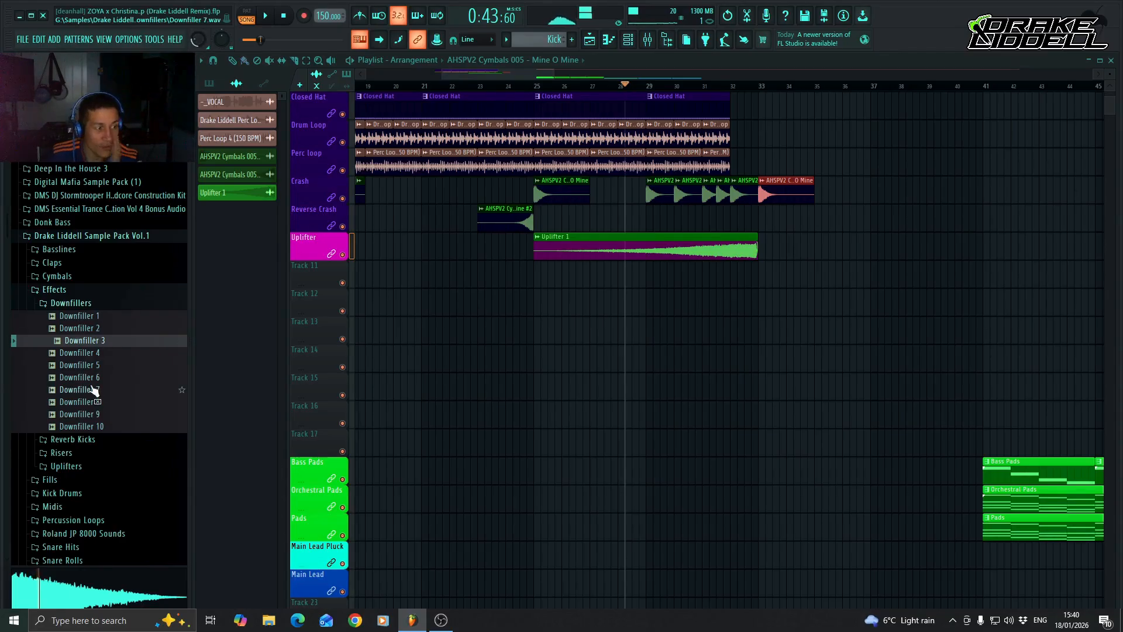
{"action": "left_click", "coordinate": [82, 353]}
{"action": "left_click", "coordinate": [91, 365]}
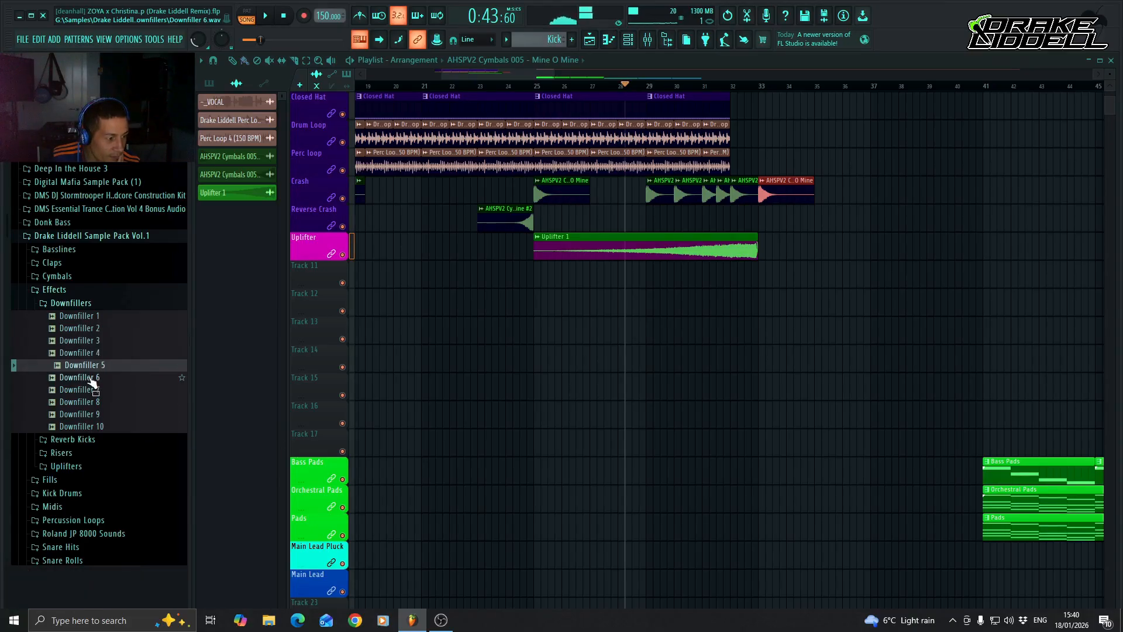
{"action": "left_click", "coordinate": [90, 380]}
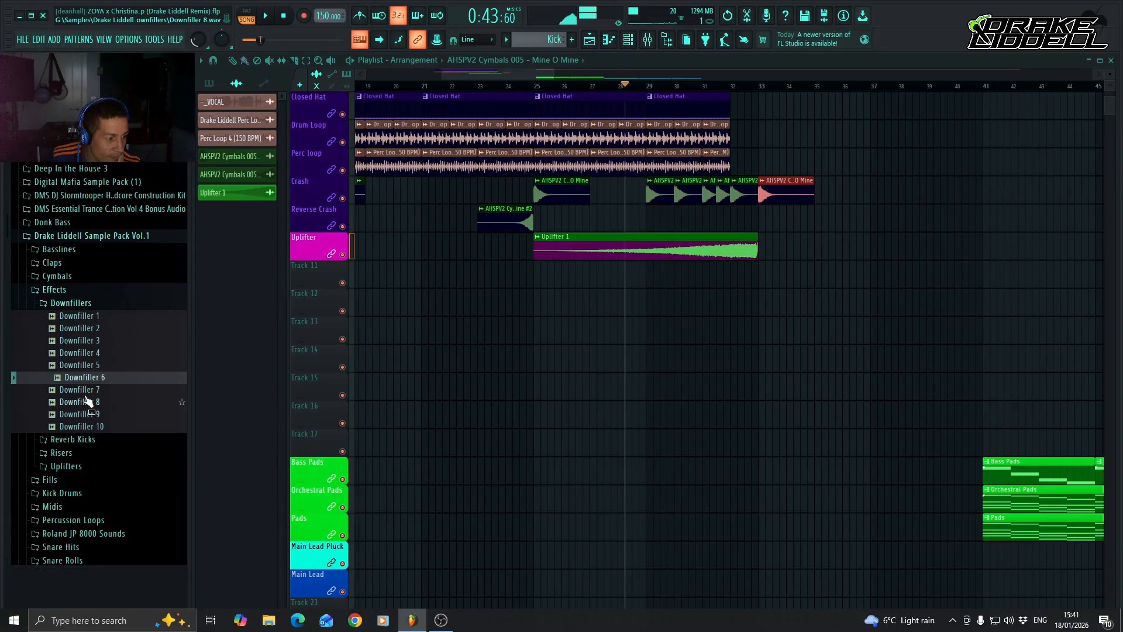
{"action": "left_click", "coordinate": [90, 391]}
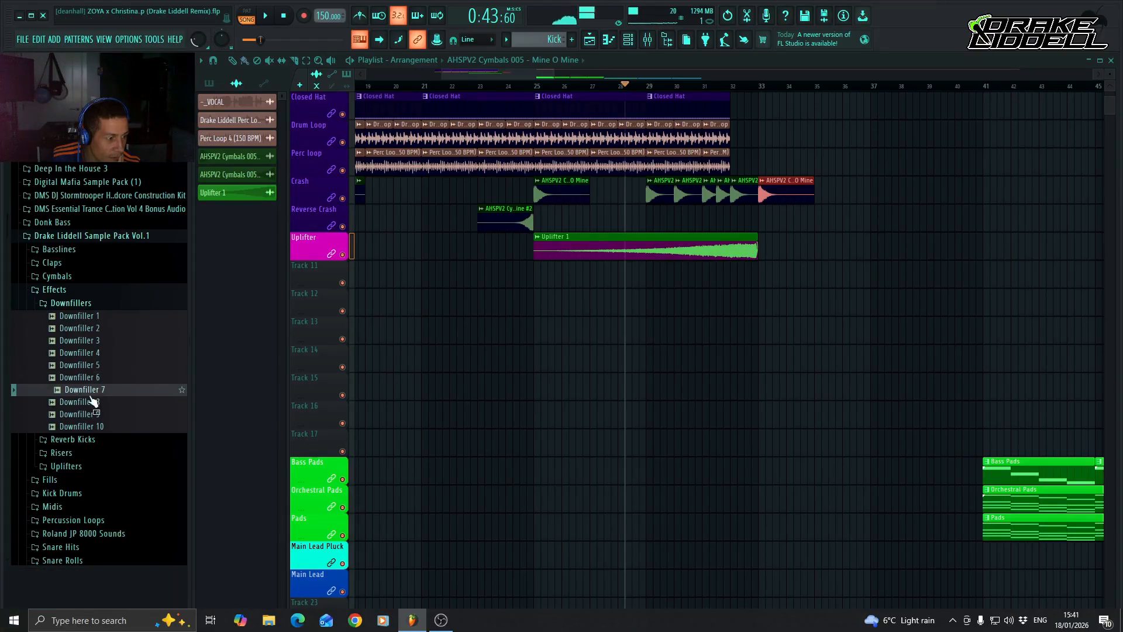
{"action": "left_click", "coordinate": [93, 403]}
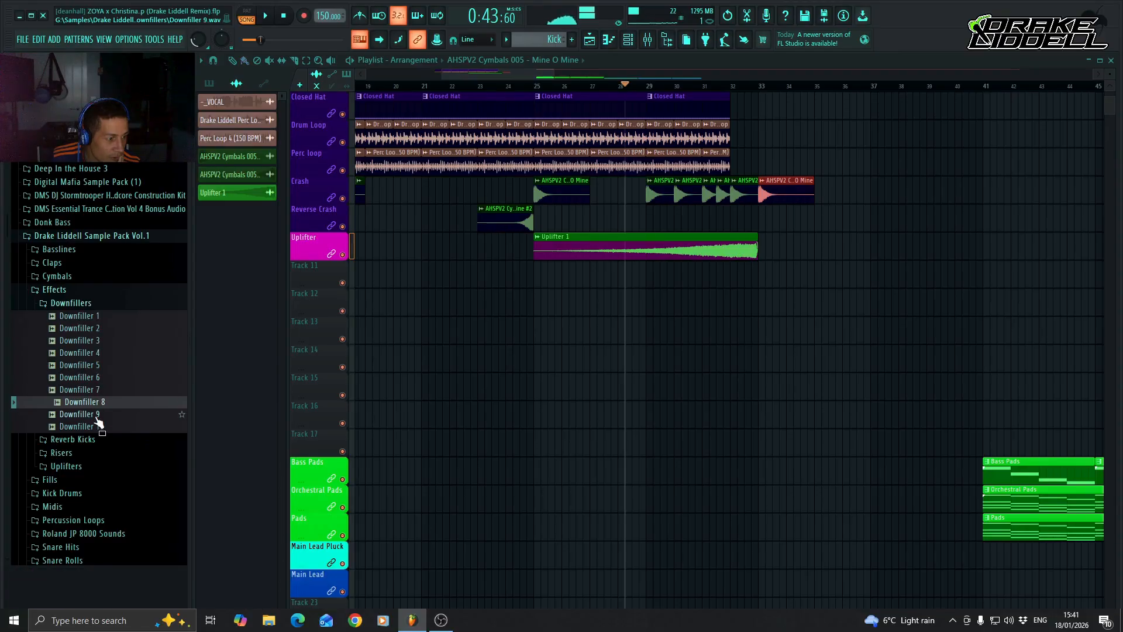
{"action": "left_click", "coordinate": [96, 417]}
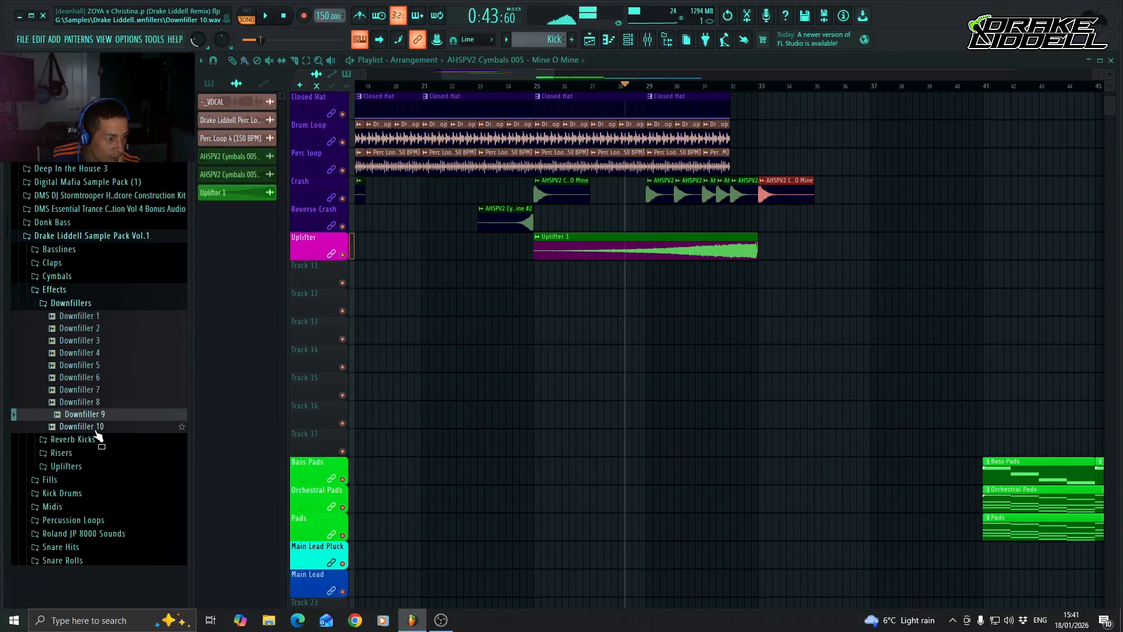
{"action": "left_click", "coordinate": [98, 430]}
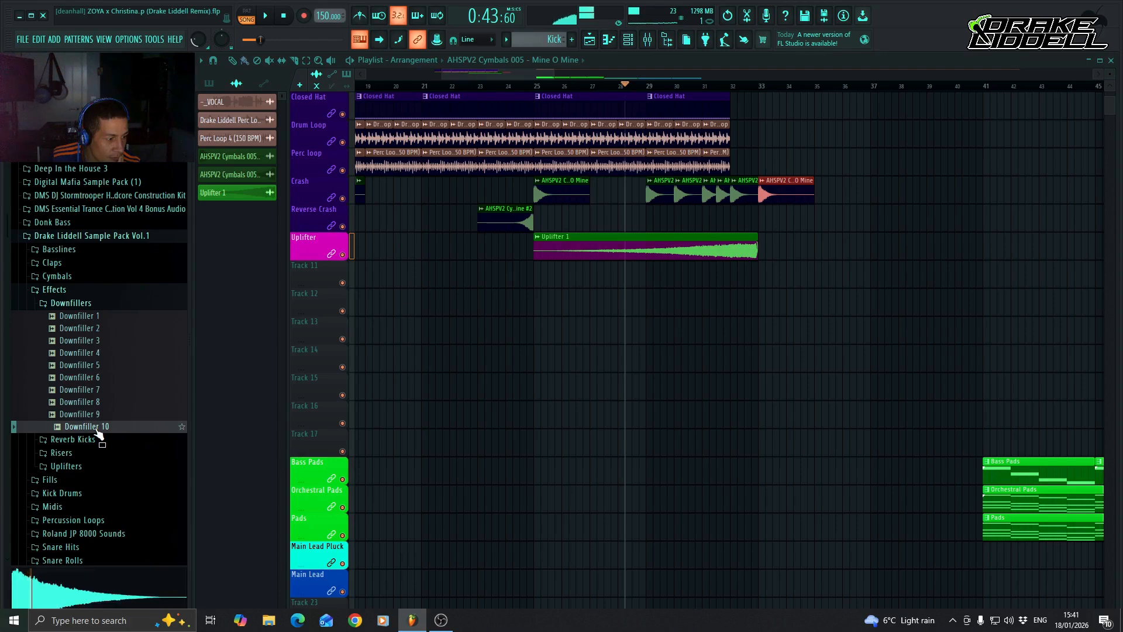
Place the Downfiller 10 sample on playlist Track 11 at bar 33, right where the Uplifter clip ends
{"action": "left_click_drag", "start_coordinate": [99, 434], "coordinate": [759, 282]}
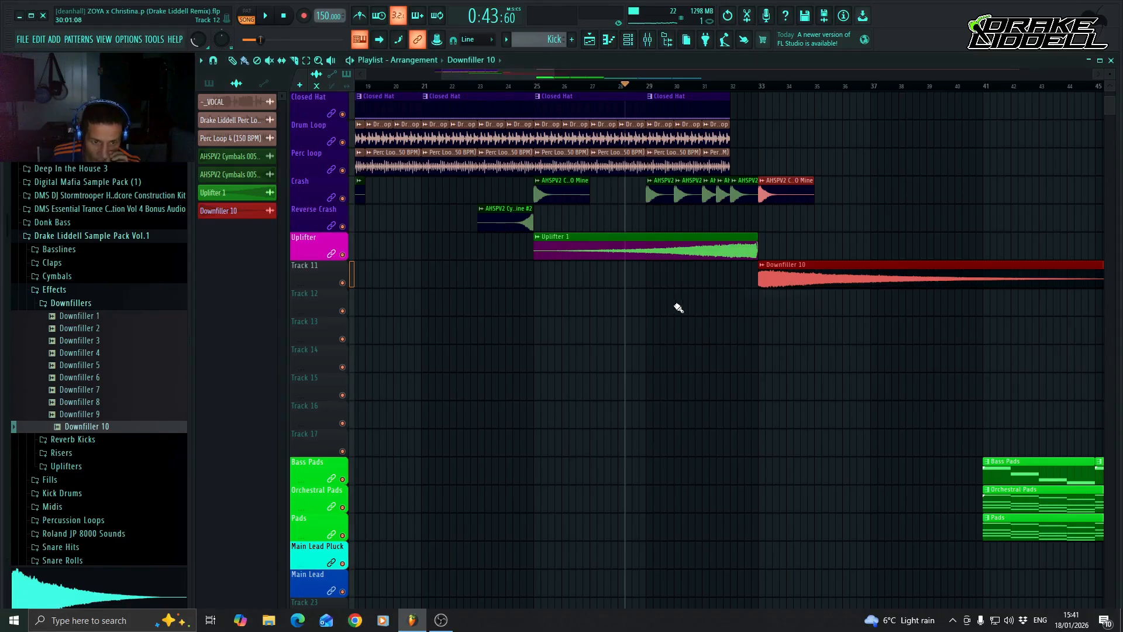
{"action": "left_click_drag", "start_coordinate": [482, 74], "coordinate": [496, 72]}
{"action": "left_click_drag", "start_coordinate": [495, 73], "coordinate": [493, 74]}
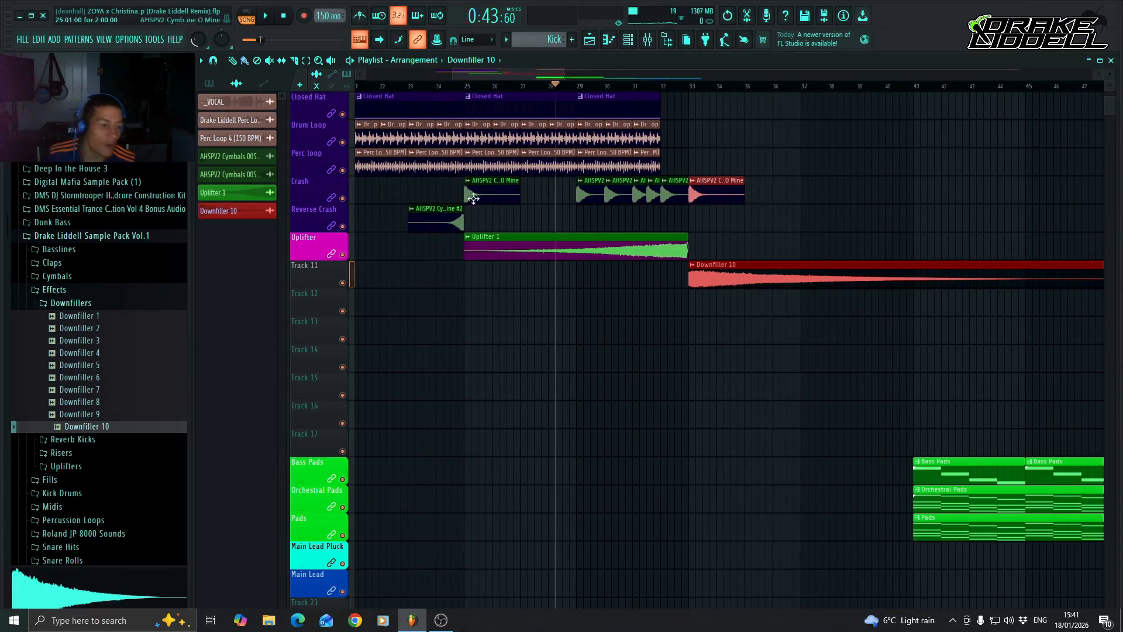
Preview Downfiller 1 and use it to replace the sample in the Downfiller 10 channel
{"action": "left_click", "coordinate": [99, 317]}
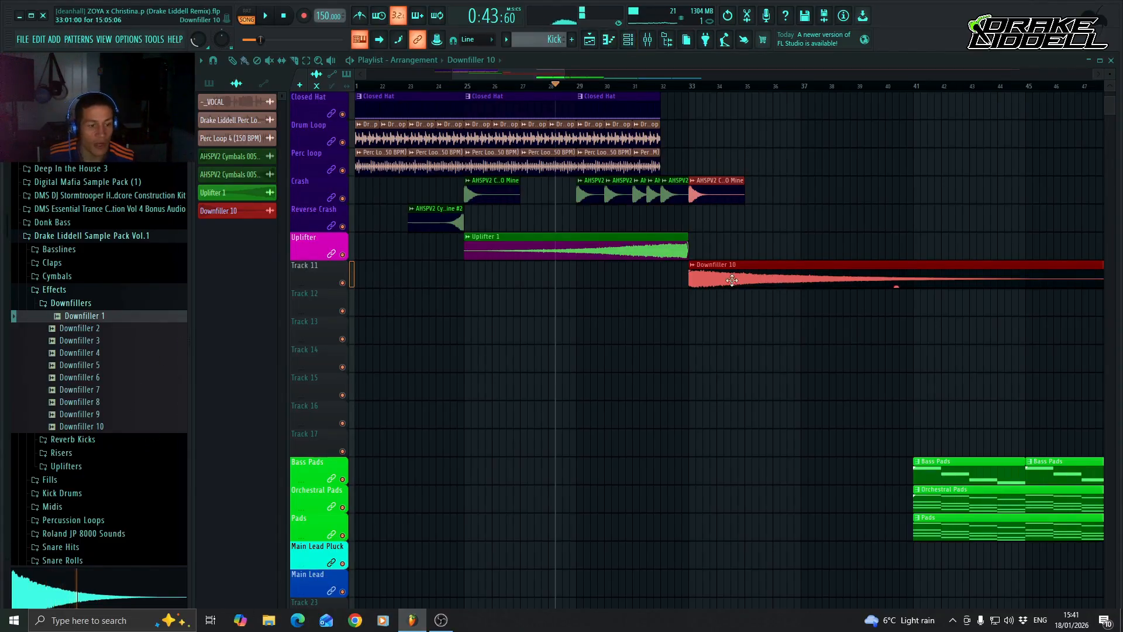
{"action": "left_click", "coordinate": [628, 39]}
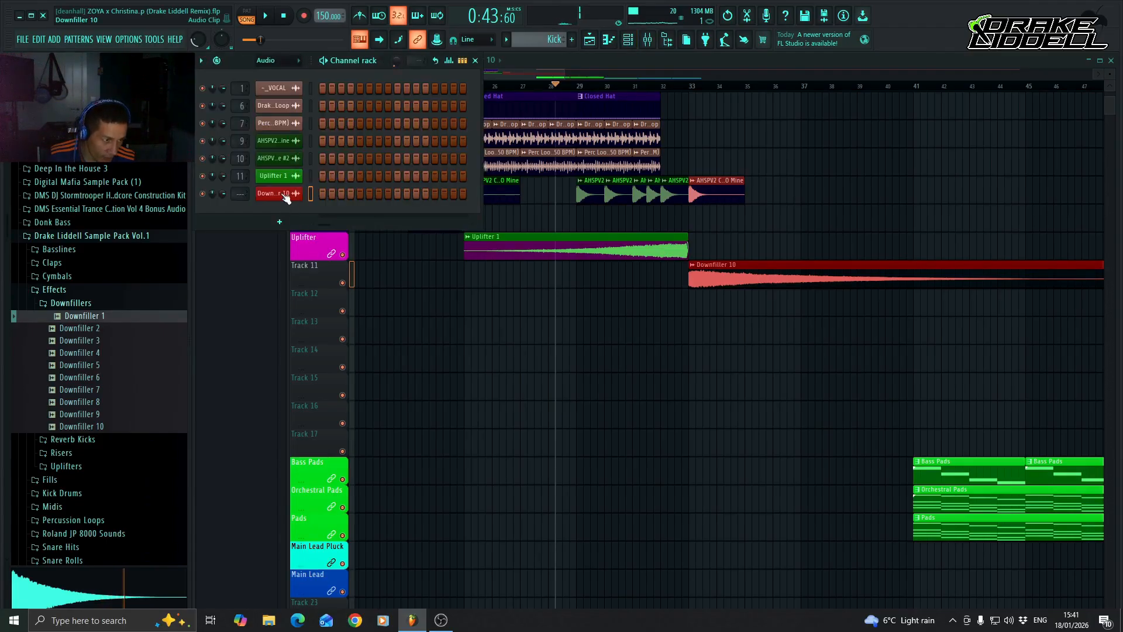
{"action": "left_click", "coordinate": [628, 40]}
{"action": "left_click", "coordinate": [628, 40]}
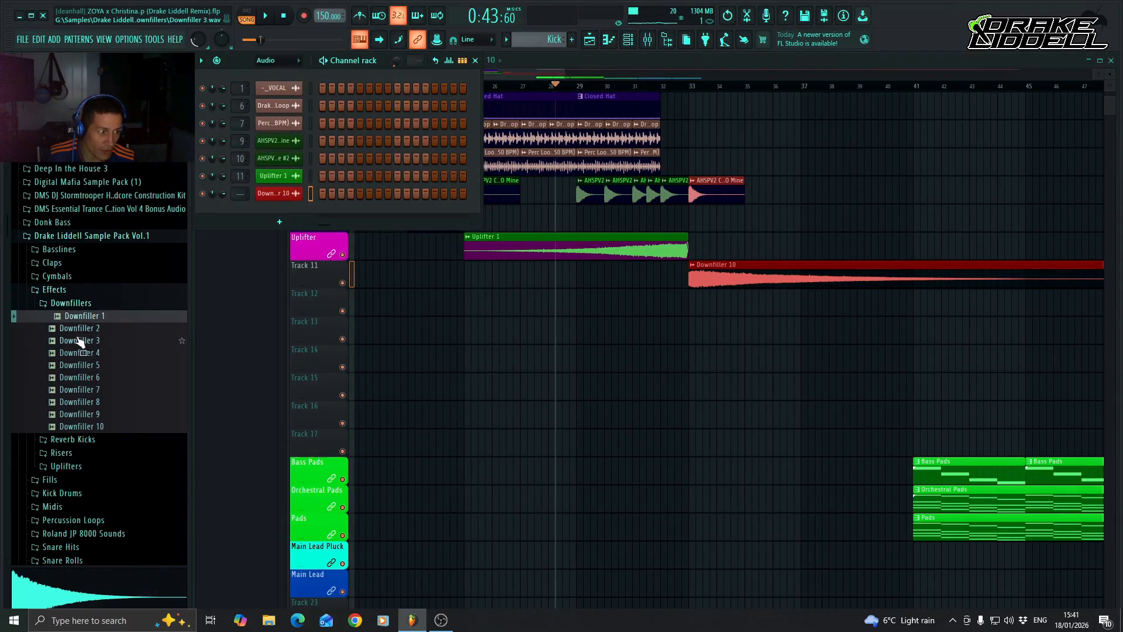
{"action": "left_click_drag", "start_coordinate": [71, 318], "coordinate": [292, 198]}
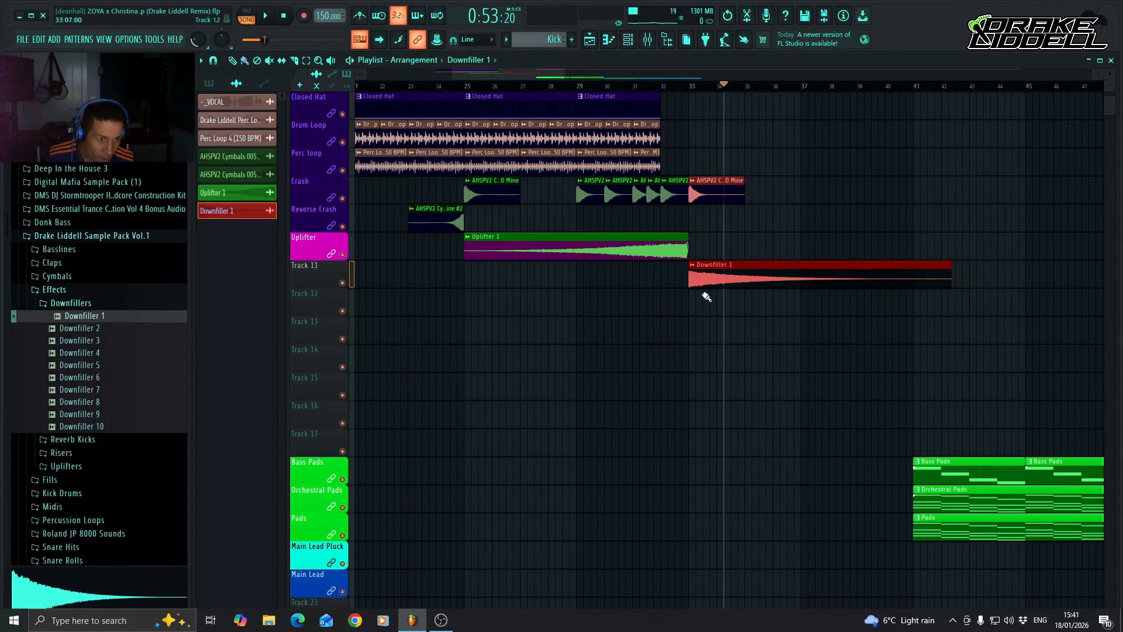
Play the downfiller from just before bar 33, and reset the main volume to 100%
{"action": "left_click", "coordinate": [682, 86]}
{"action": "key", "text": "space"}
{"action": "key", "text": "space"}
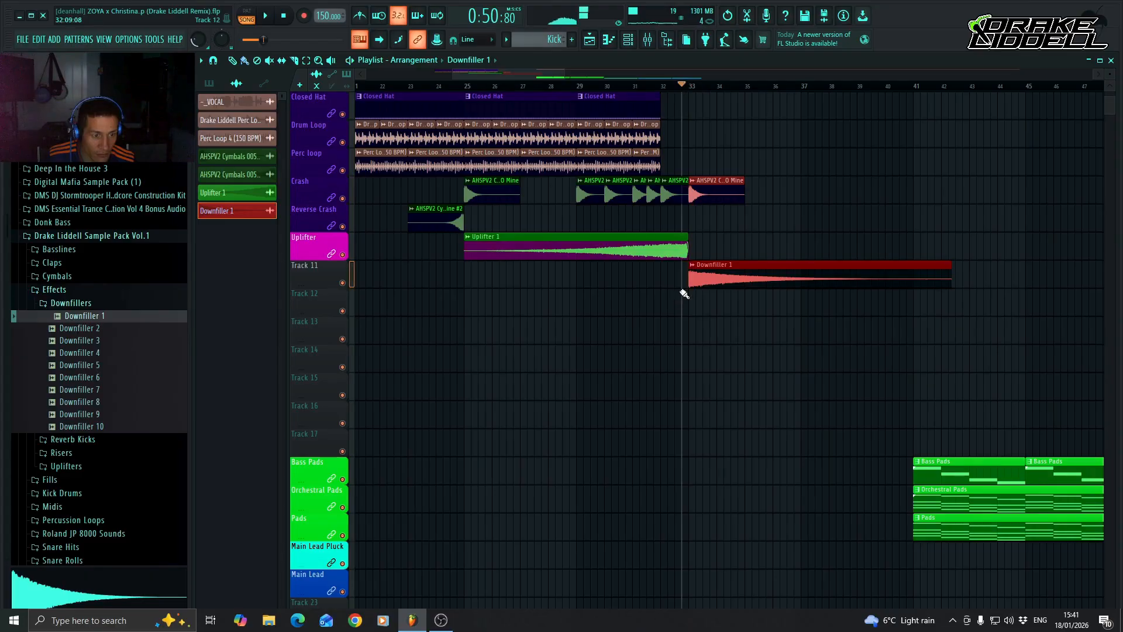
{"action": "right_click", "coordinate": [200, 41]}
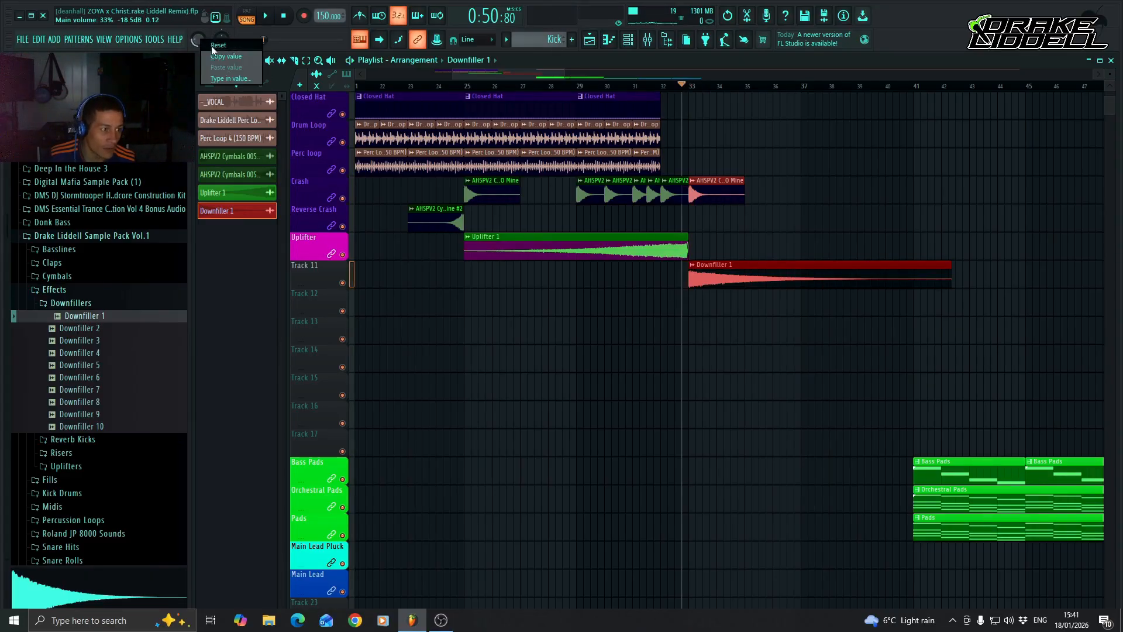
{"action": "left_click", "coordinate": [218, 46]}
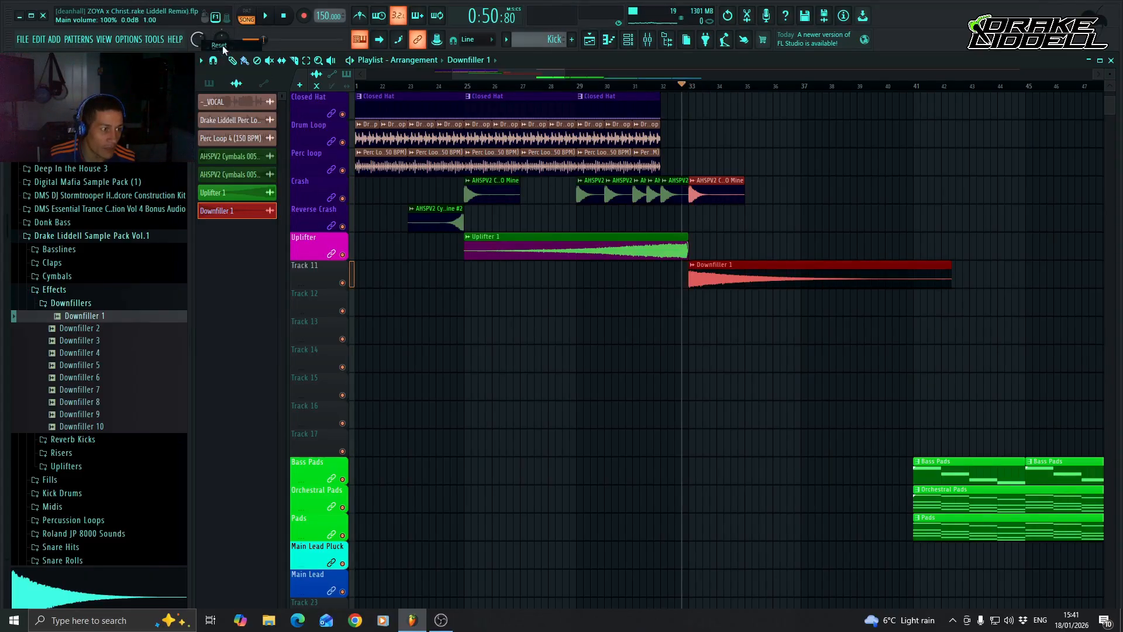
Route the Downfiller 1 clip to mixer track Insert 12 and close its channel settings
{"action": "double_click", "coordinate": [741, 275]}
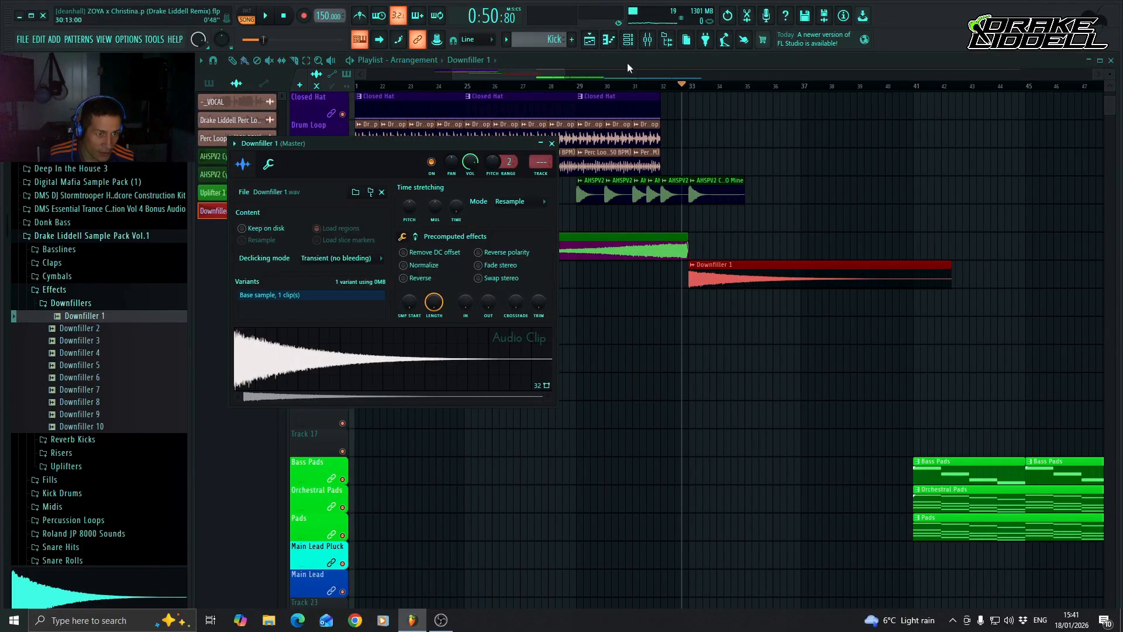
{"action": "left_click", "coordinate": [647, 39]}
{"action": "left_click", "coordinate": [439, 145]}
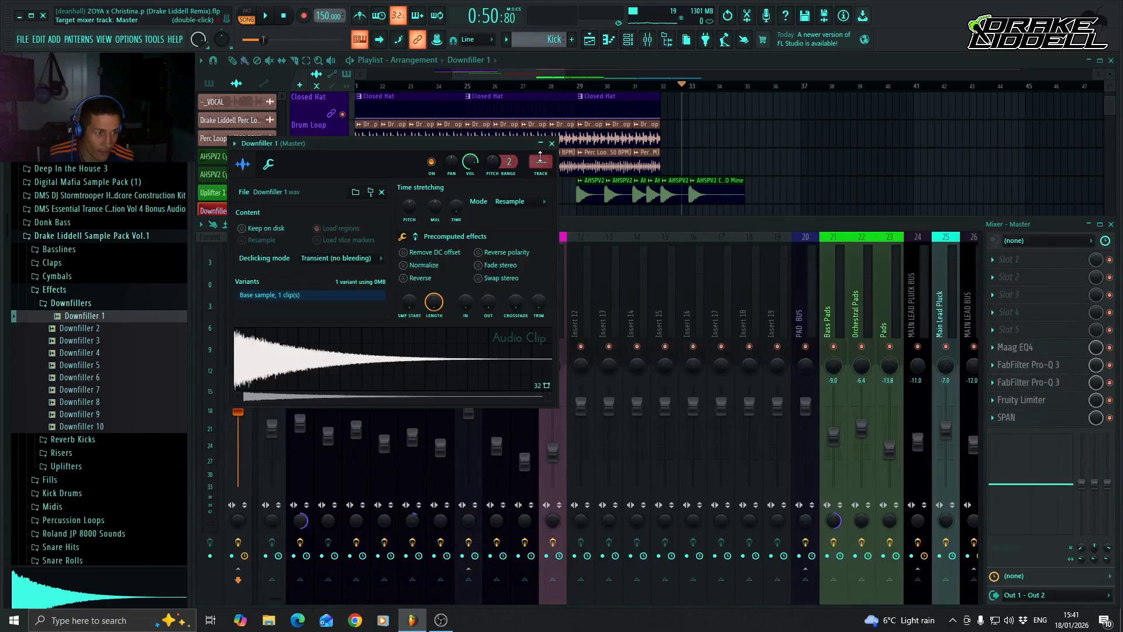
{"action": "left_click_drag", "start_coordinate": [539, 158], "coordinate": [667, 444]}
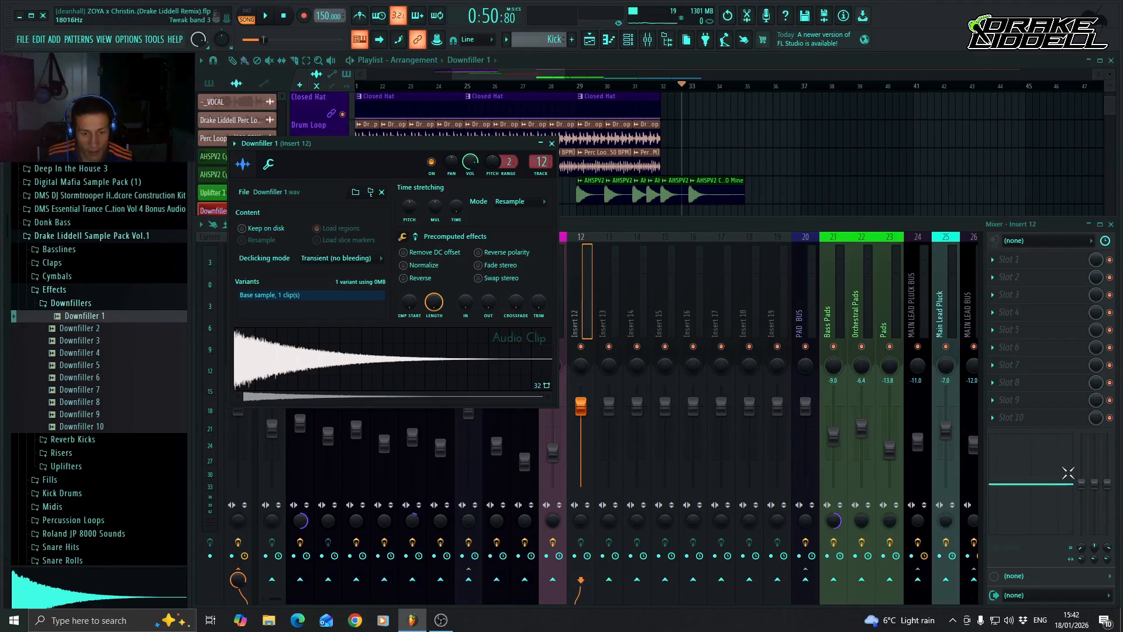
{"action": "left_click", "coordinate": [552, 143]}
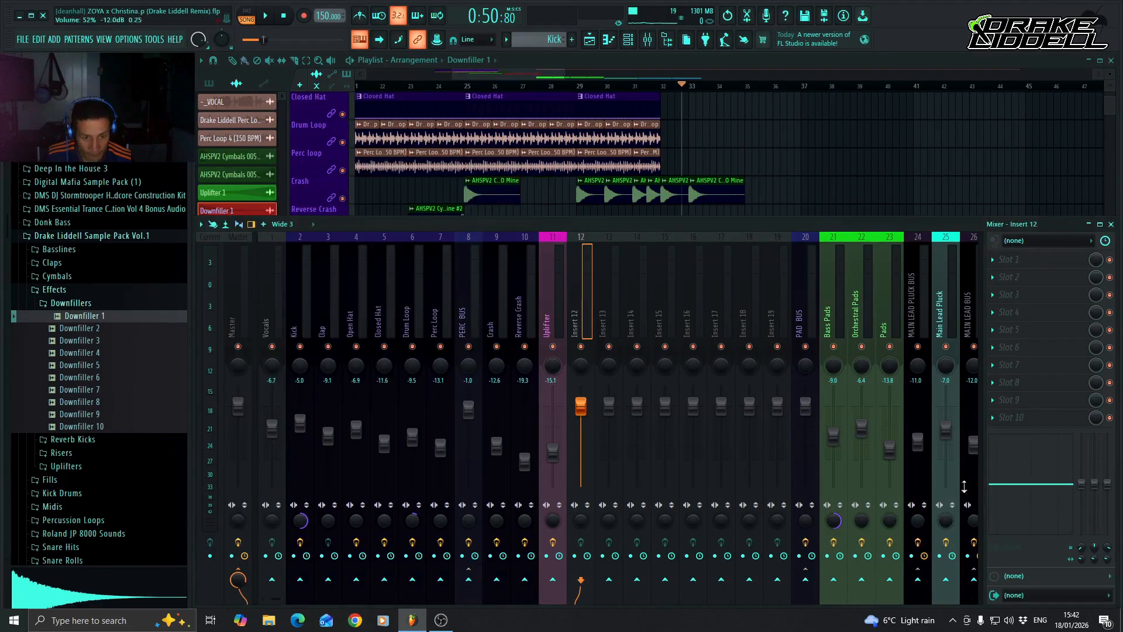
Cut Insert 12's built-in low EQ band by 18 dB and load Fruity Parametric EQ 2 into its first effect slot
{"action": "left_click_drag", "start_coordinate": [1081, 485], "coordinate": [1081, 533]}
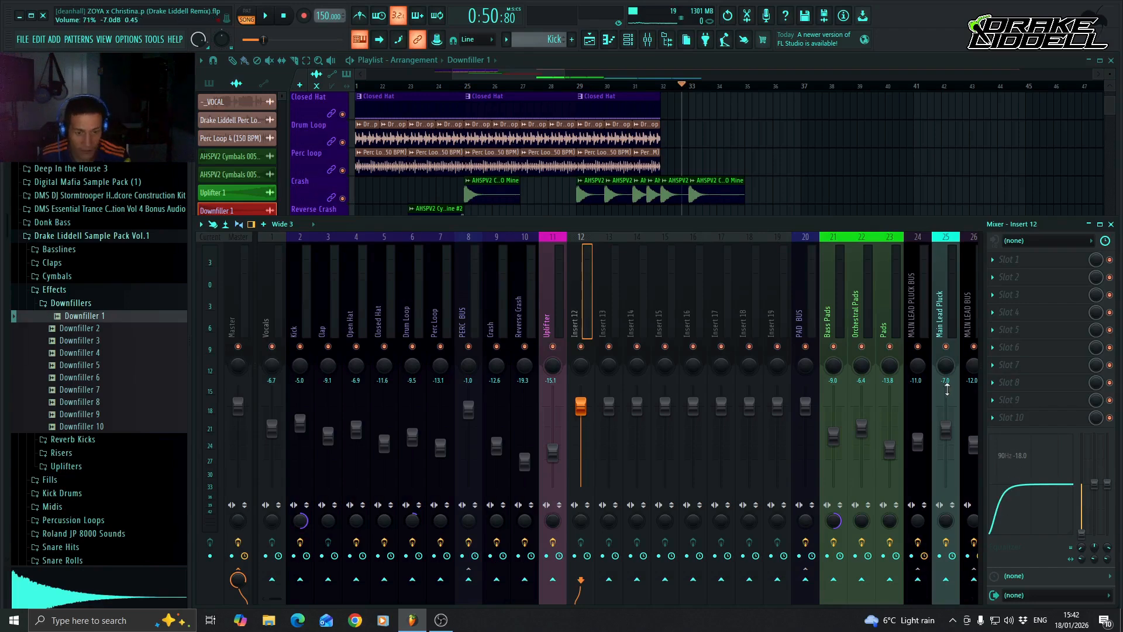
{"action": "left_click", "coordinate": [996, 264]}
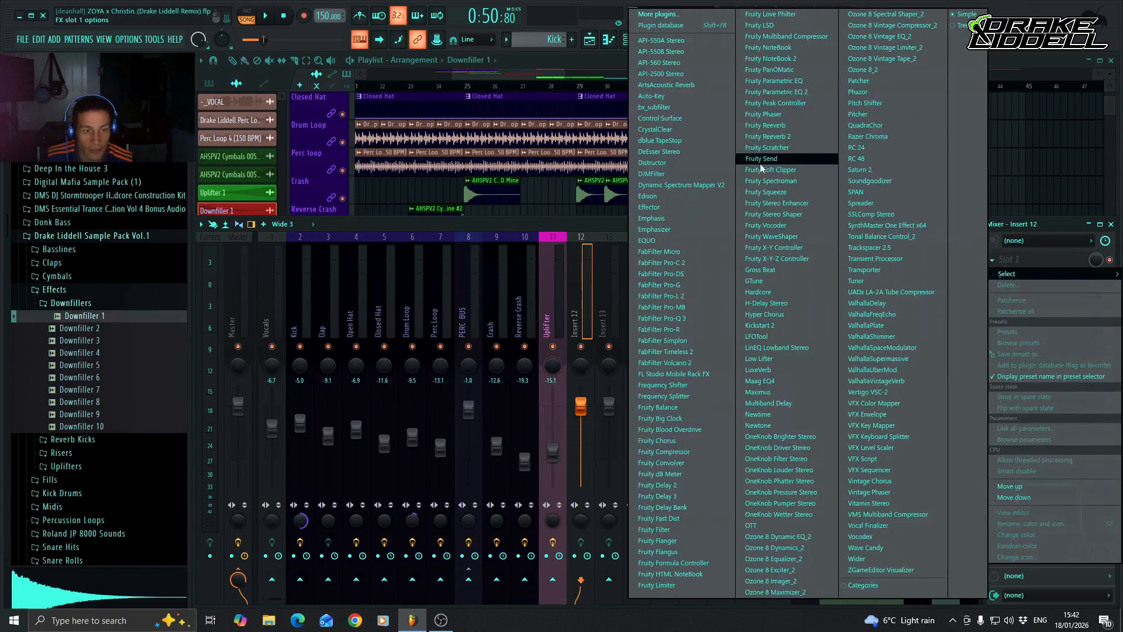
{"action": "left_click", "coordinate": [796, 93]}
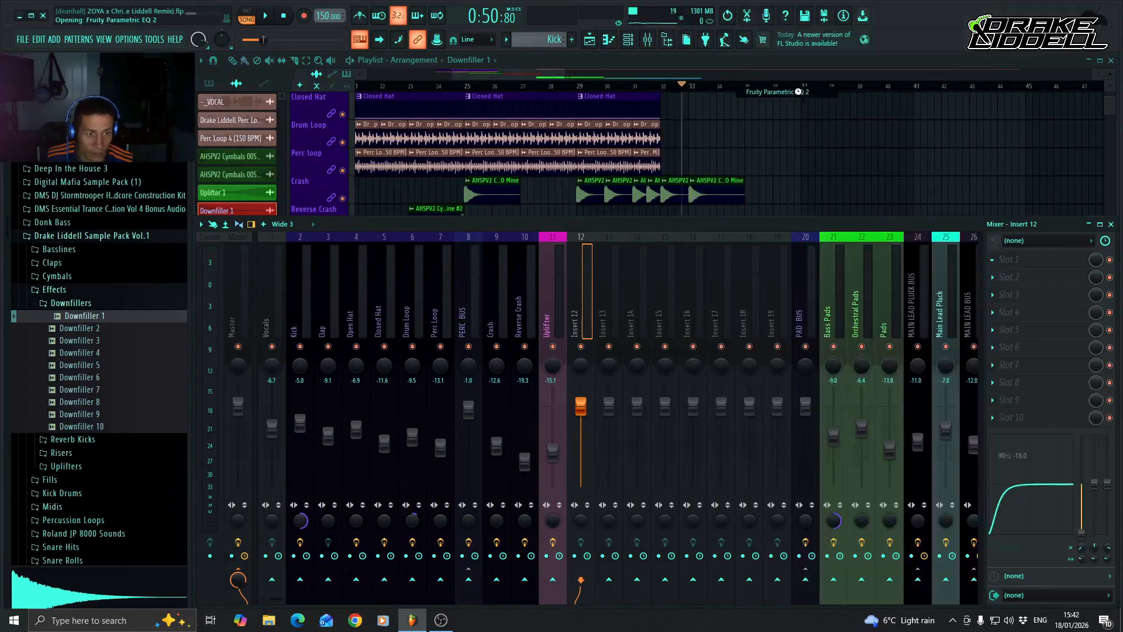
{"action": "left_click_drag", "start_coordinate": [450, 142], "coordinate": [537, 149]}
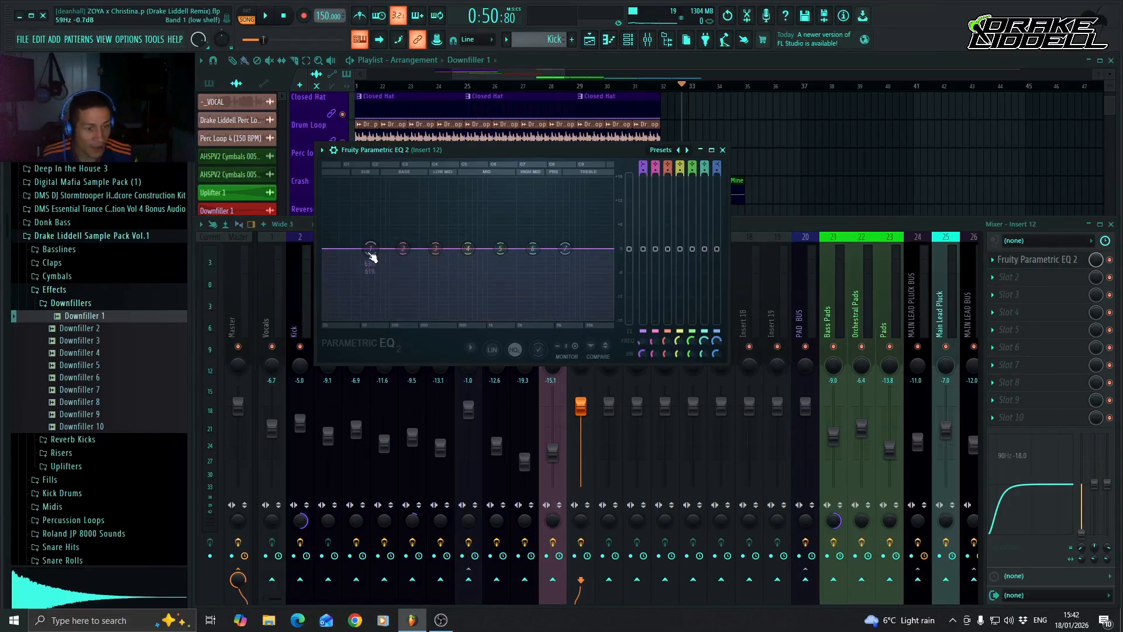
Set the playback position to bar 33, reopen Insert 12's Parametric EQ 2, and lower the track's volume to -15.1 dB
{"action": "left_click", "coordinate": [733, 61]}
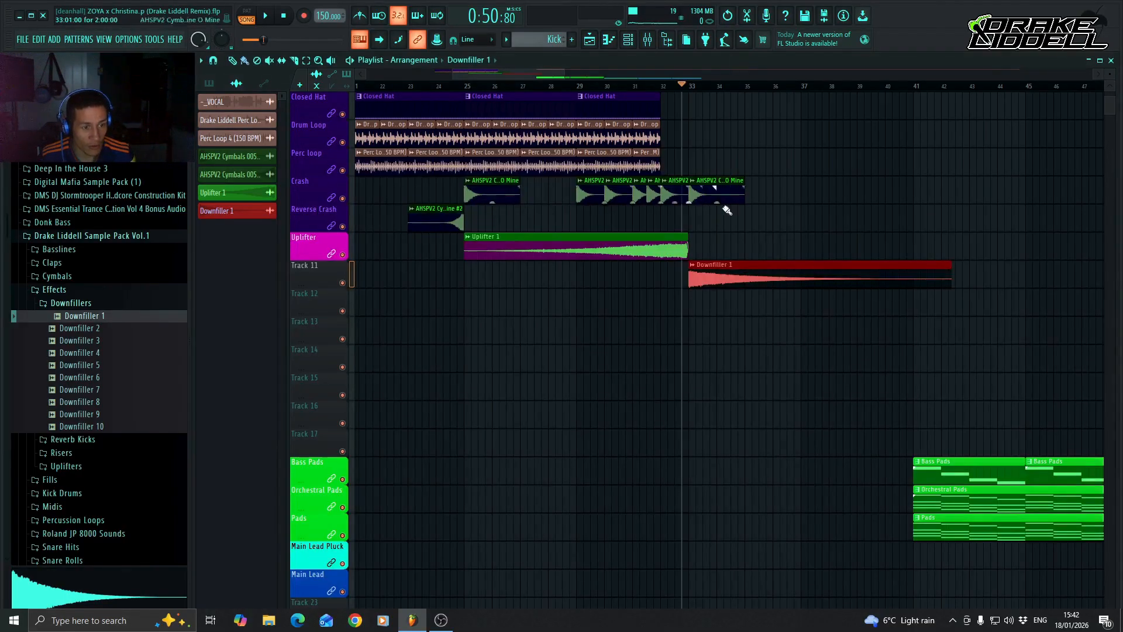
{"action": "left_click", "coordinate": [689, 87]}
{"action": "left_click", "coordinate": [647, 41]}
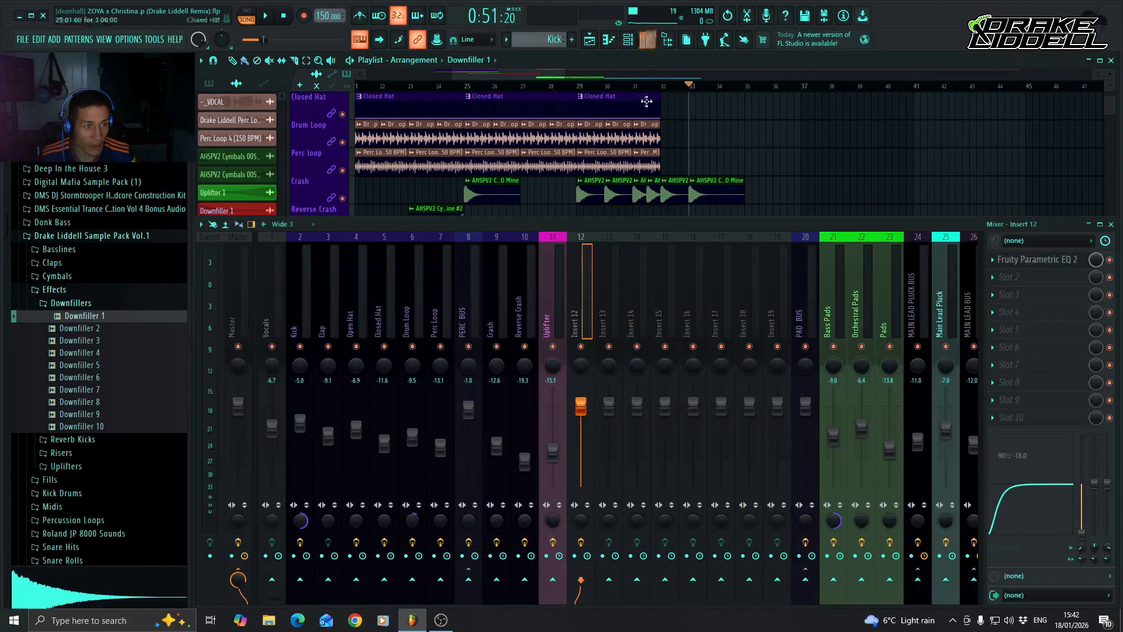
{"action": "left_click", "coordinate": [1062, 260]}
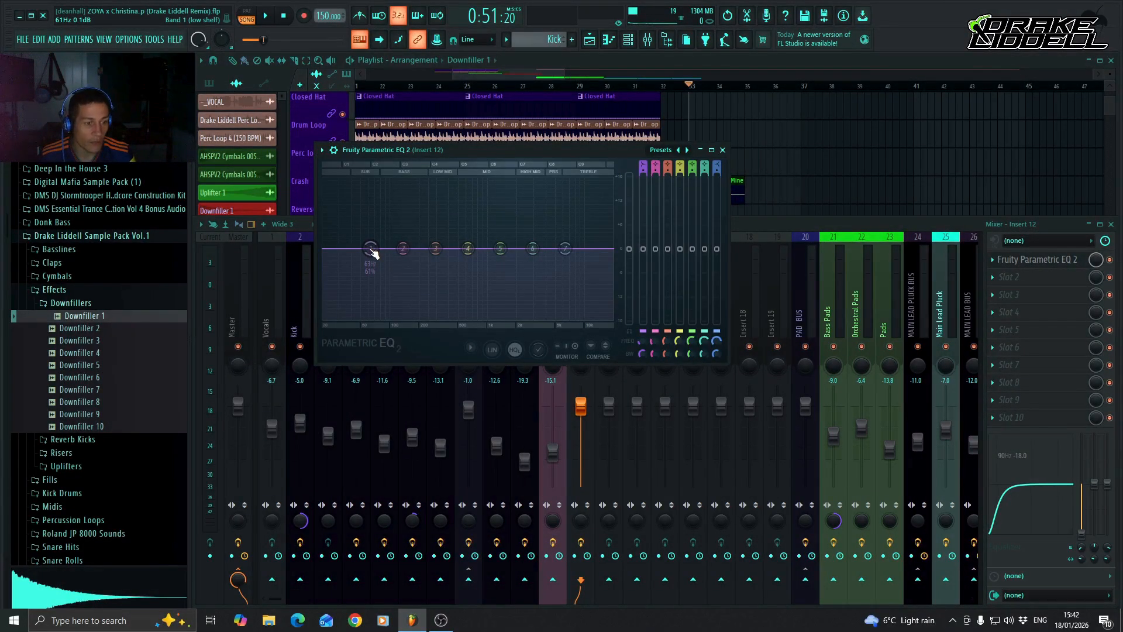
{"action": "left_click_drag", "start_coordinate": [580, 404], "coordinate": [581, 446]}
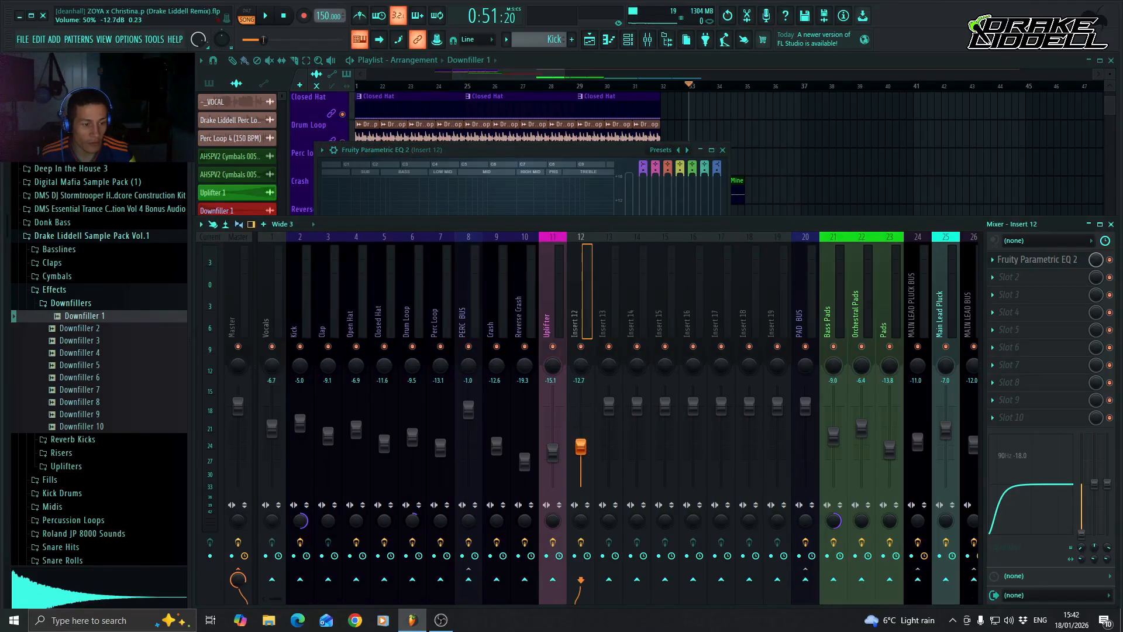
During playback, cut Insert 12's EQ band 1 to -18 dB at about 2.2 kHz and slightly lower band 7, then close the EQ
{"action": "left_click", "coordinate": [531, 147]}
{"action": "key", "text": "space"}
{"action": "left_click_drag", "start_coordinate": [373, 254], "coordinate": [505, 324]}
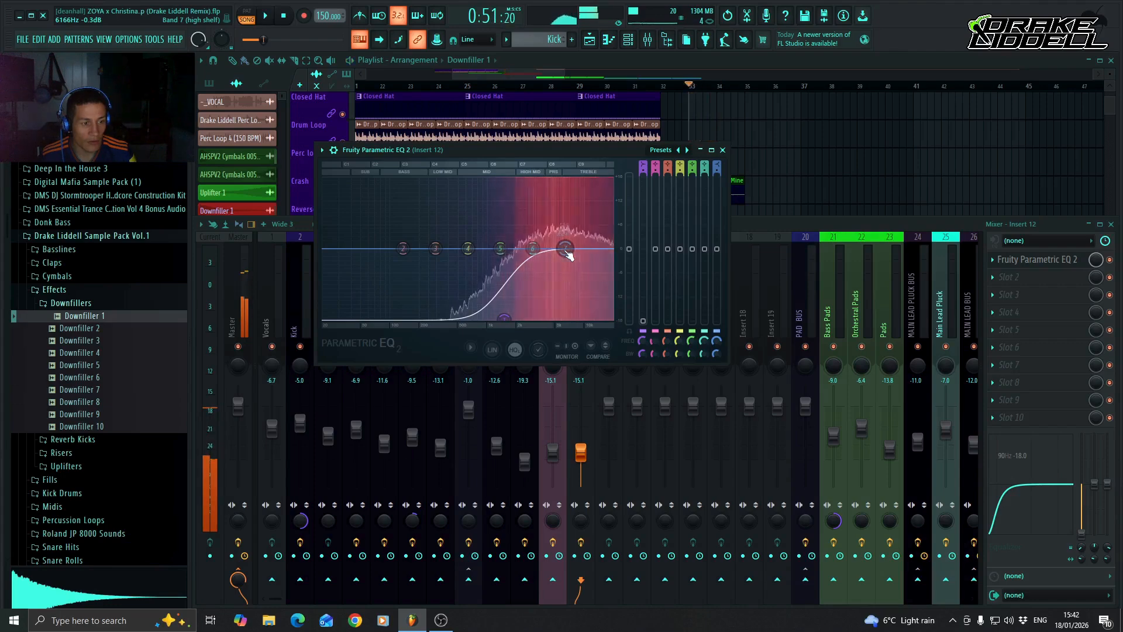
{"action": "left_click_drag", "start_coordinate": [567, 252], "coordinate": [534, 250]}
{"action": "key", "text": "space"}
{"action": "left_click_drag", "start_coordinate": [506, 320], "coordinate": [523, 319]}
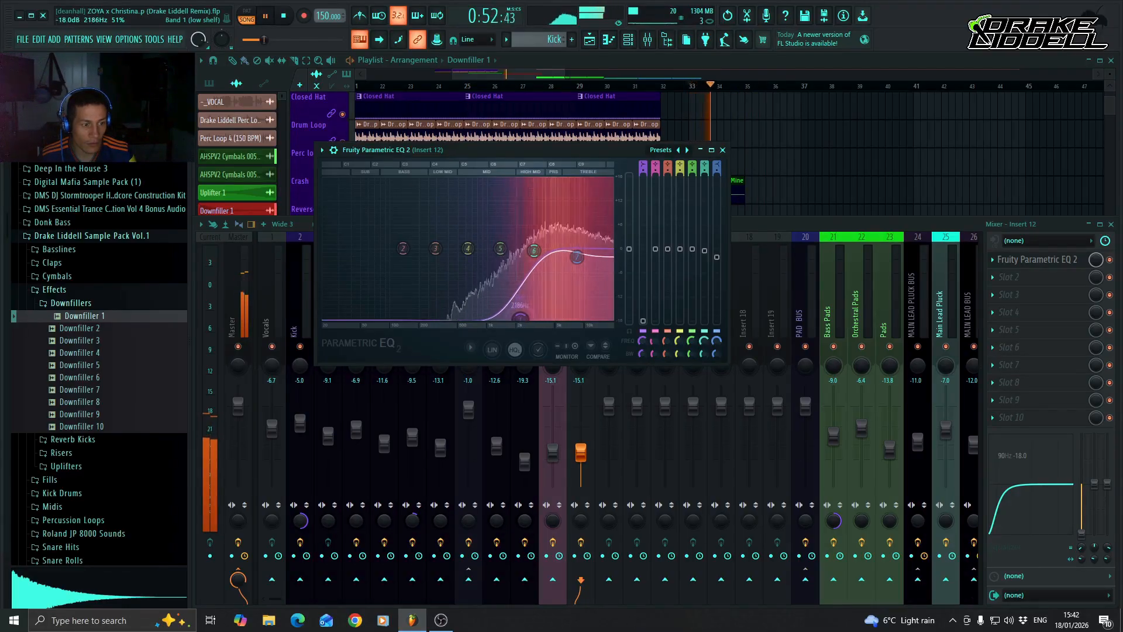
{"action": "left_click", "coordinate": [722, 150]}
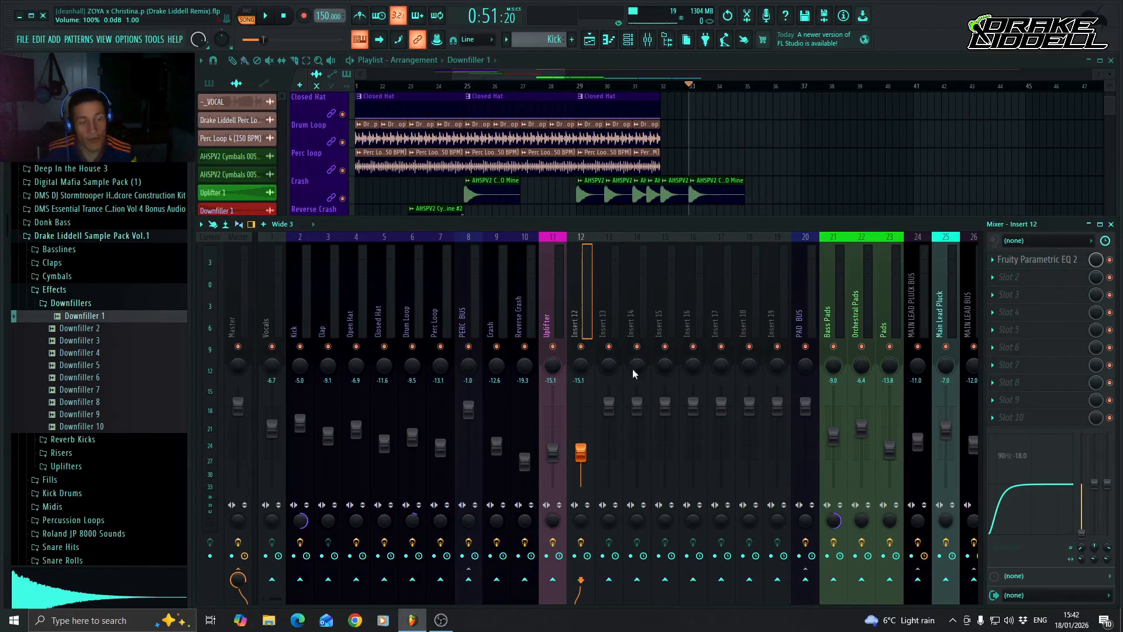
Rename mixer track Insert 12 as Downfiller, colour it magenta (#D400BA), and close the mixer
{"action": "right_click", "coordinate": [577, 314]}
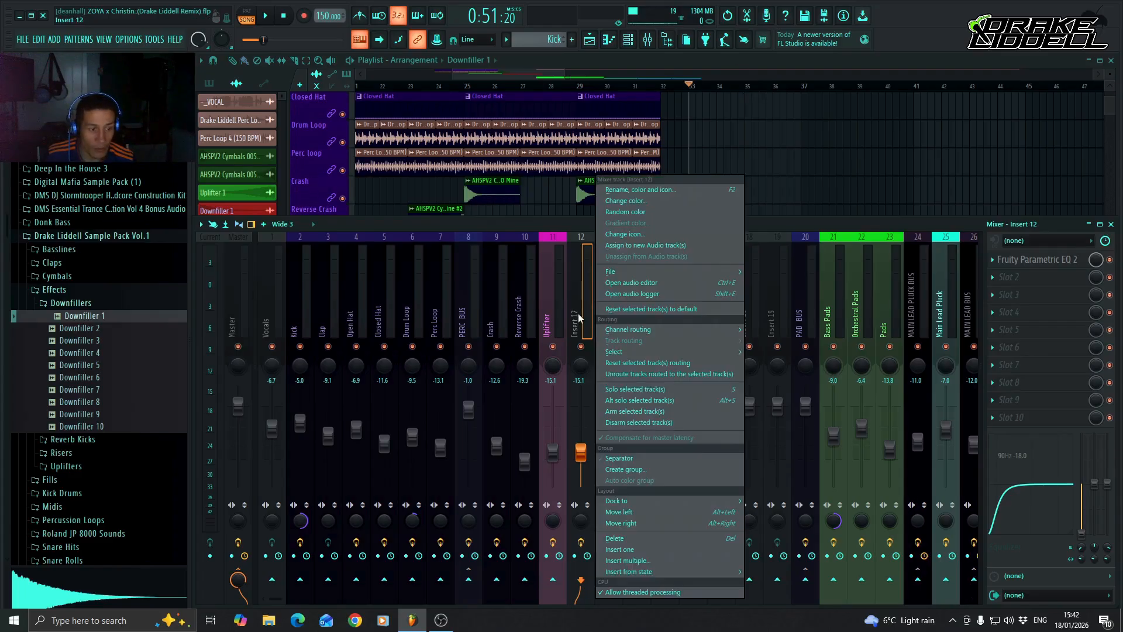
{"action": "left_click", "coordinate": [665, 191]}
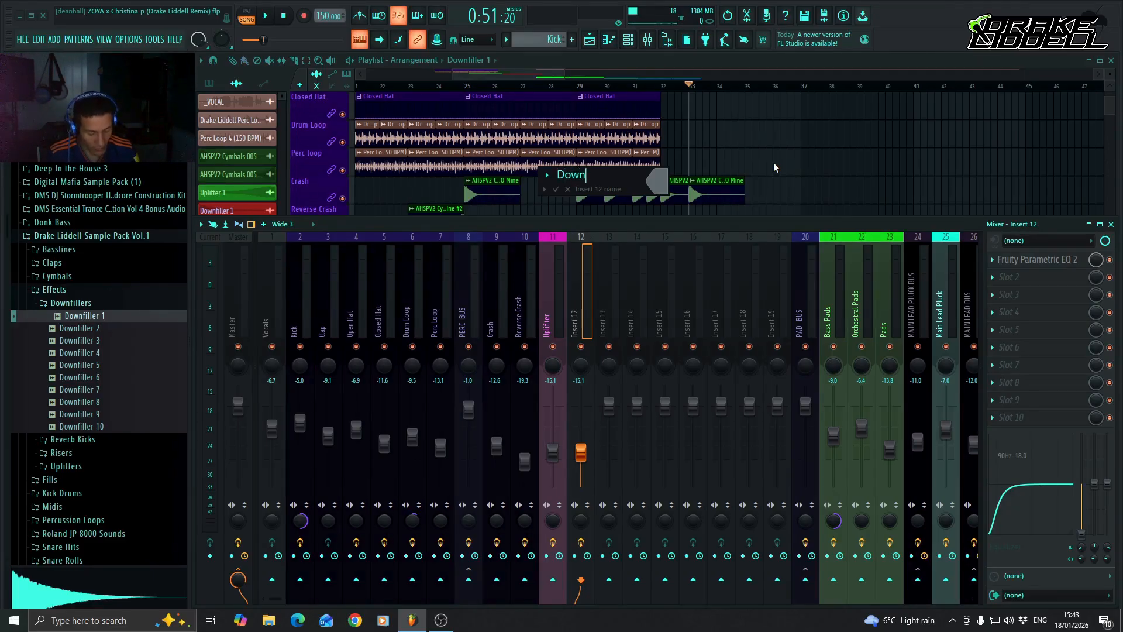
{"action": "type", "text": "ller"}
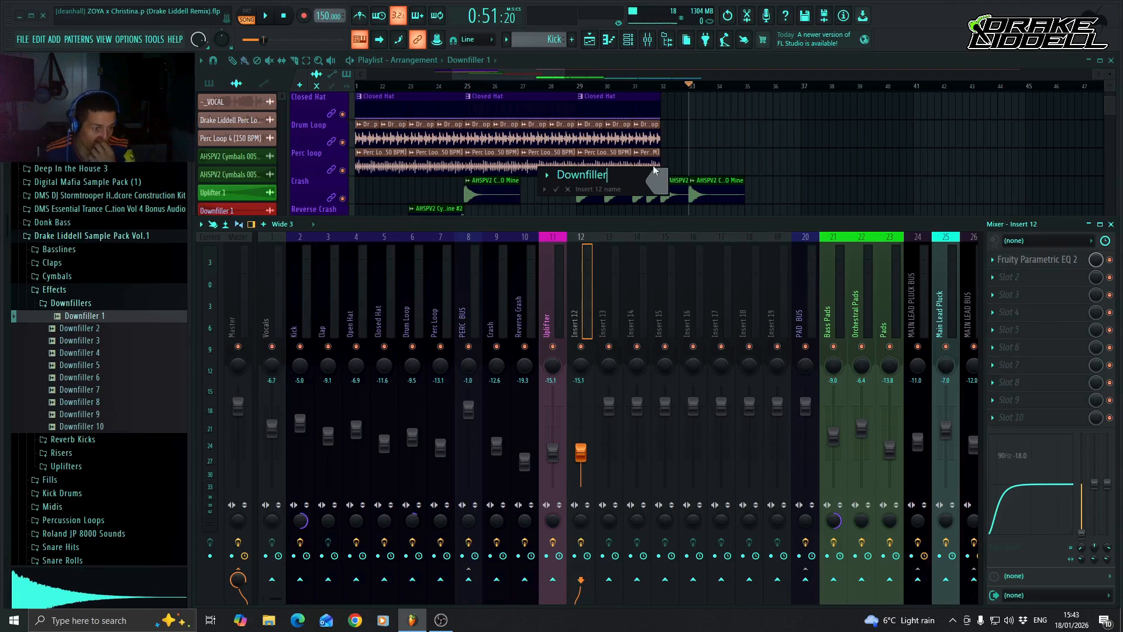
{"action": "left_click", "coordinate": [658, 185]}
{"action": "left_click", "coordinate": [697, 376]}
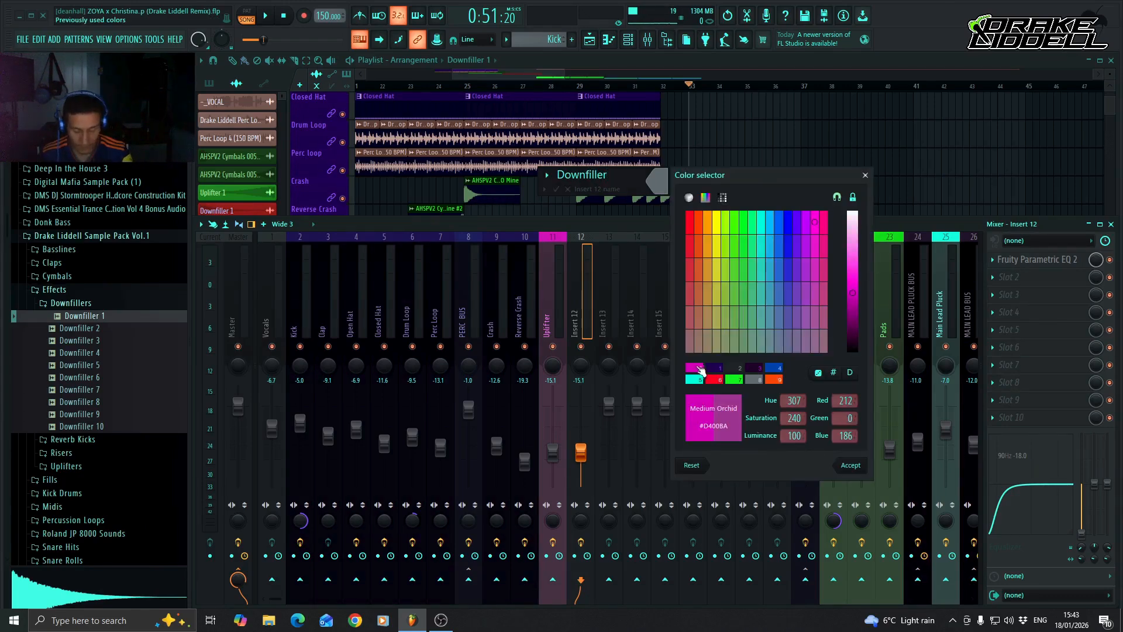
{"action": "key", "text": "Return"}
{"action": "key", "text": "F9"}
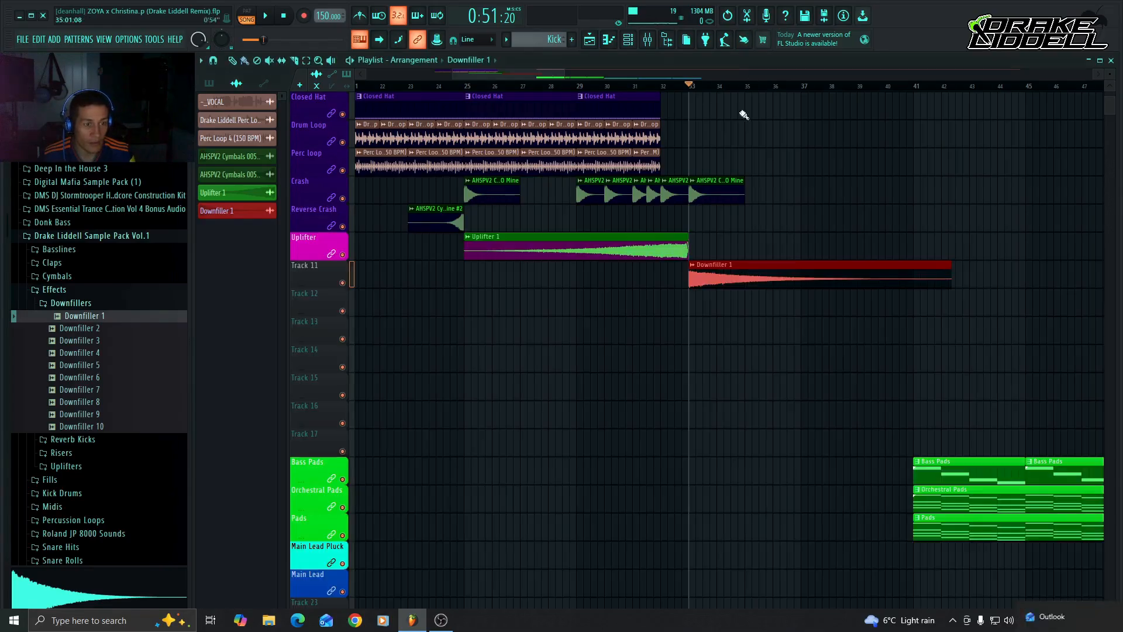
Rename playlist Track 11 as Downfiller, give it the Uplifter track's magenta colour, and lock the track to its content
{"action": "right_click", "coordinate": [321, 270]}
{"action": "left_click", "coordinate": [339, 264]}
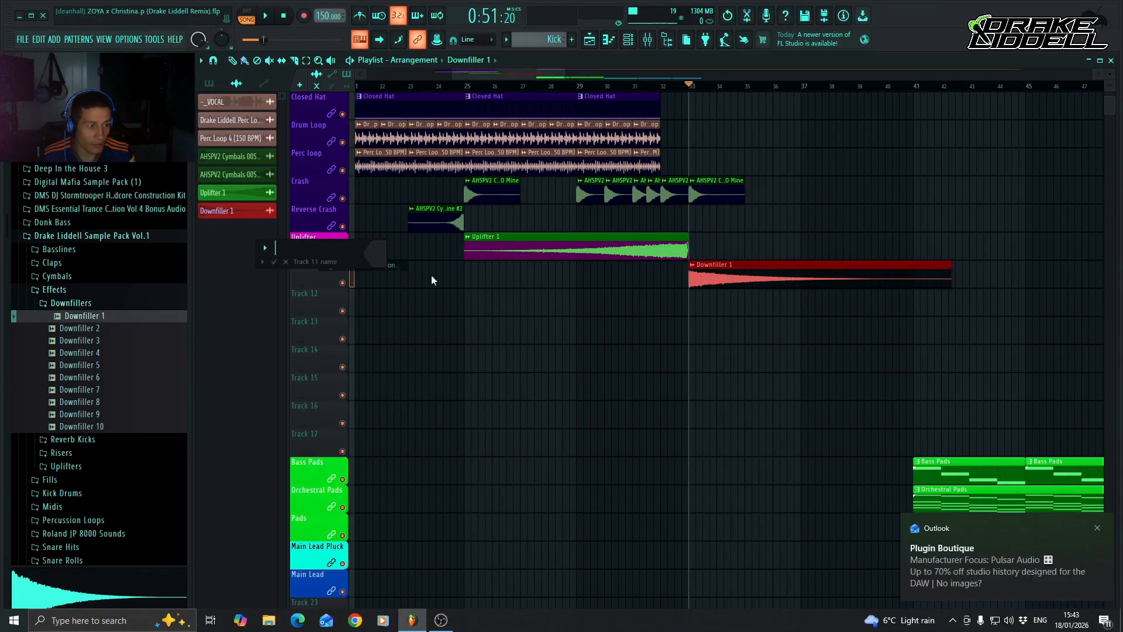
{"action": "type", "text": "Down"}
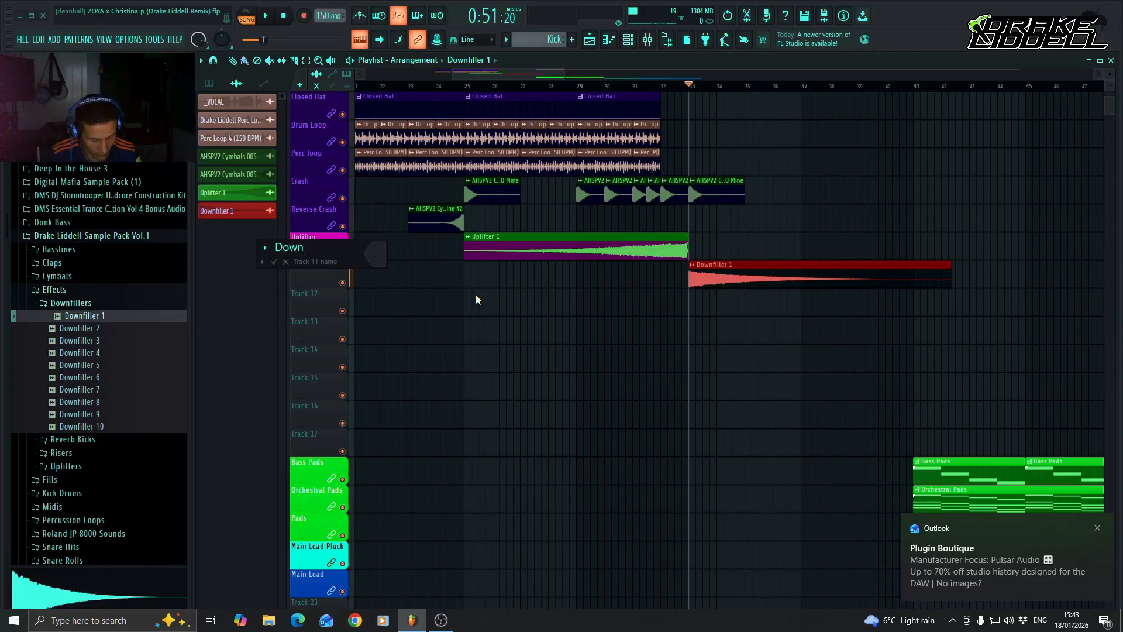
{"action": "type", "text": "filler"}
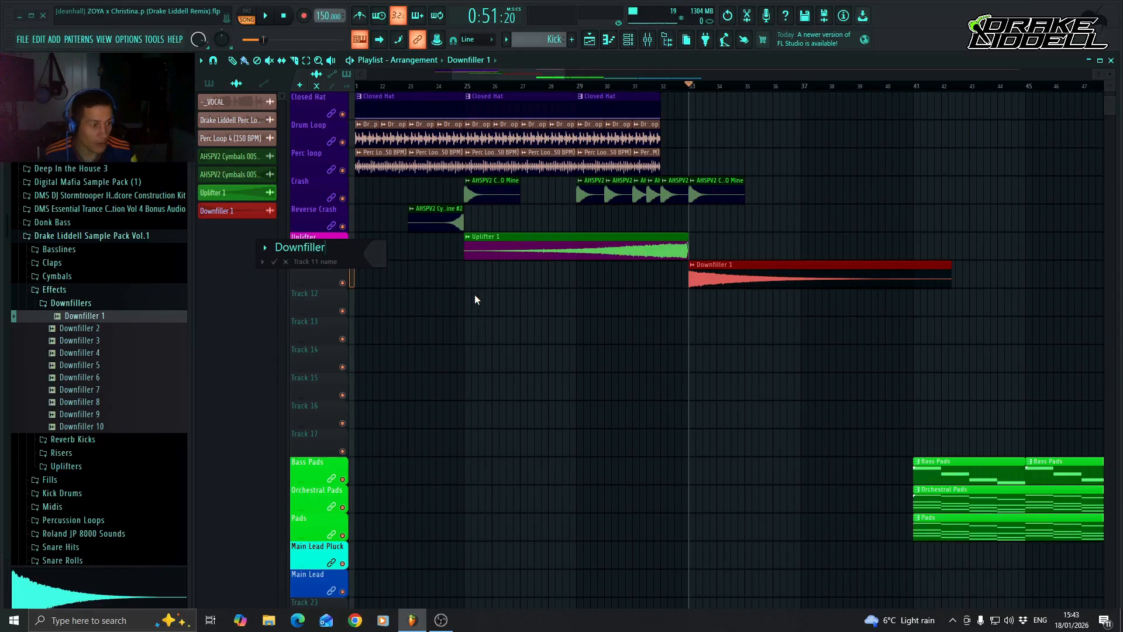
{"action": "left_click", "coordinate": [375, 251]}
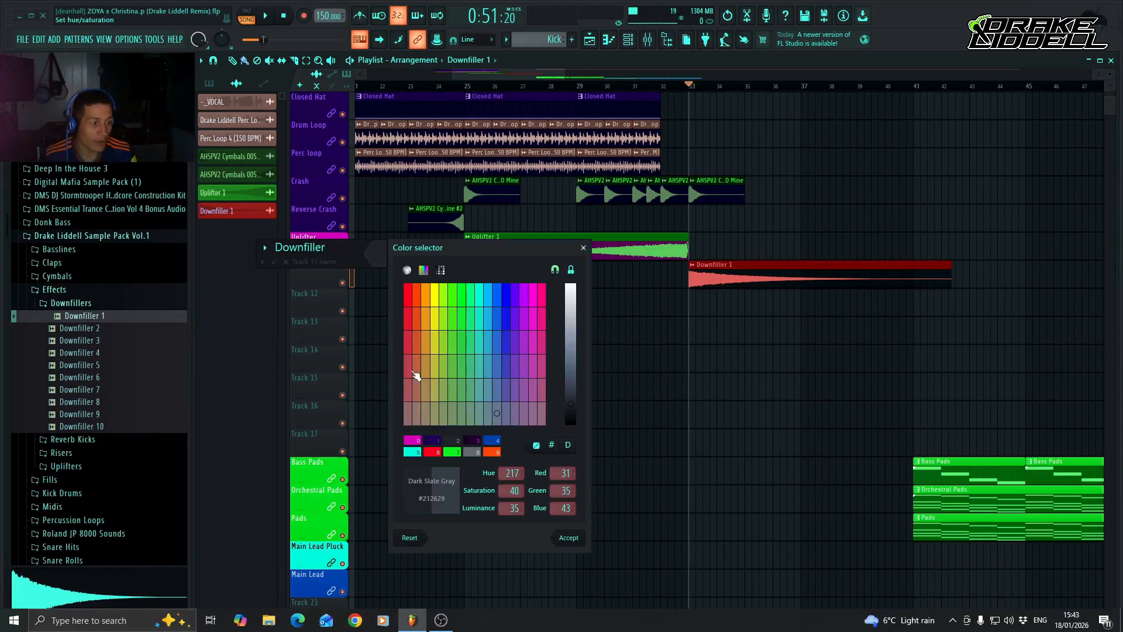
{"action": "left_click", "coordinate": [416, 441]}
{"action": "key", "text": "Return"}
{"action": "right_click", "coordinate": [344, 431]}
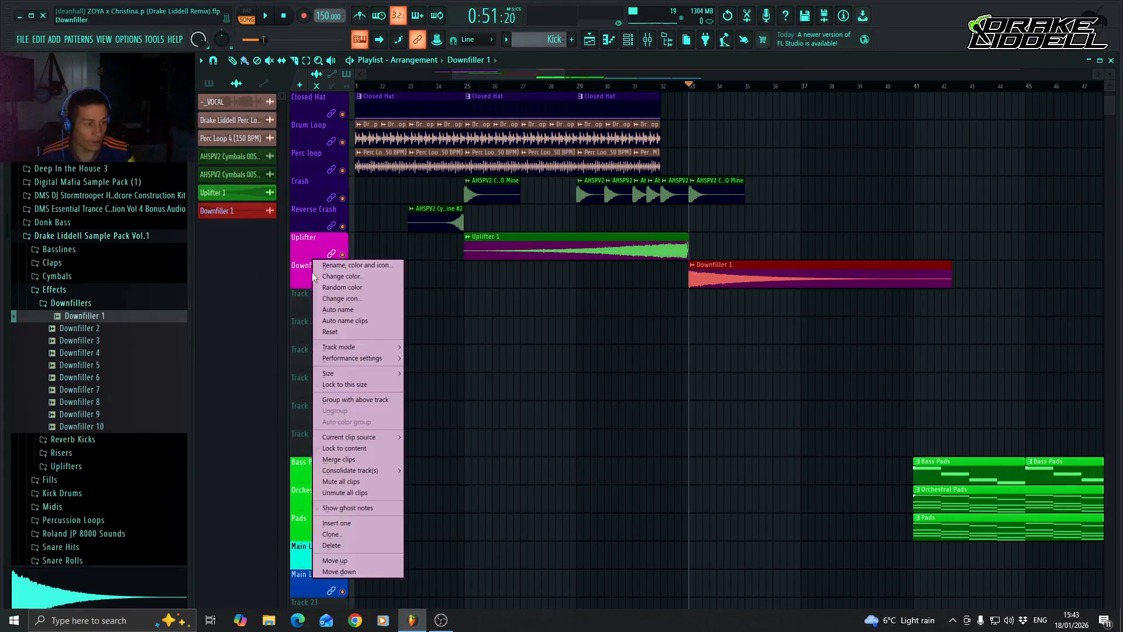
{"action": "left_click", "coordinate": [359, 447]}
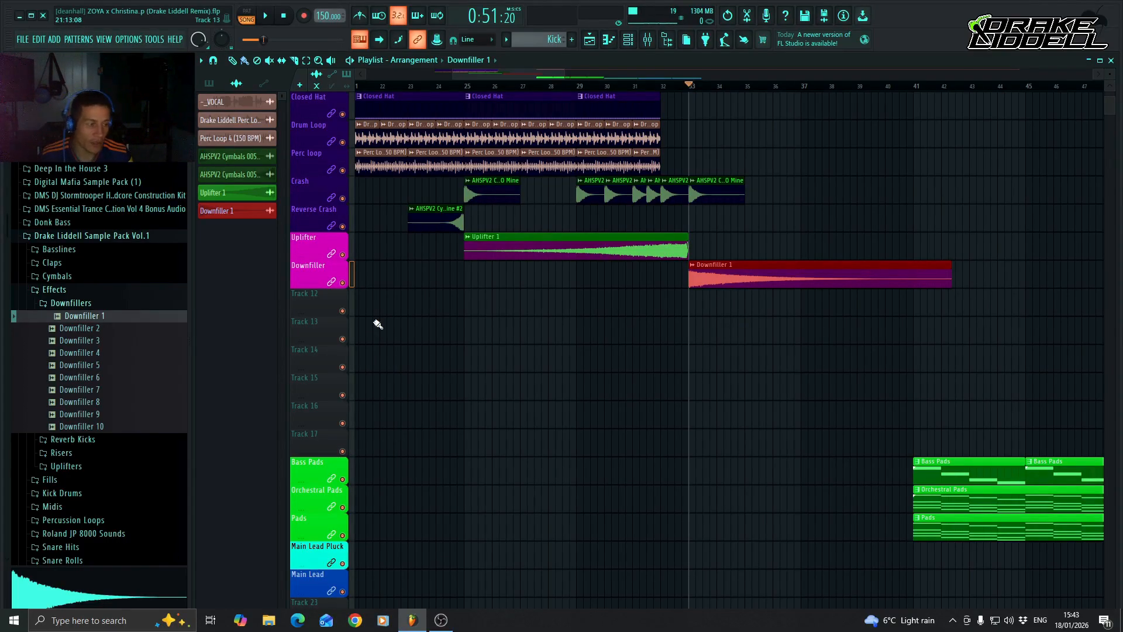
Collapse the Drake Liddell sample pack and open the VEC4 Sweeps Down folder under Vec Club Essentials Vol 4's VEC4 Effects
{"action": "left_click", "coordinate": [102, 288]}
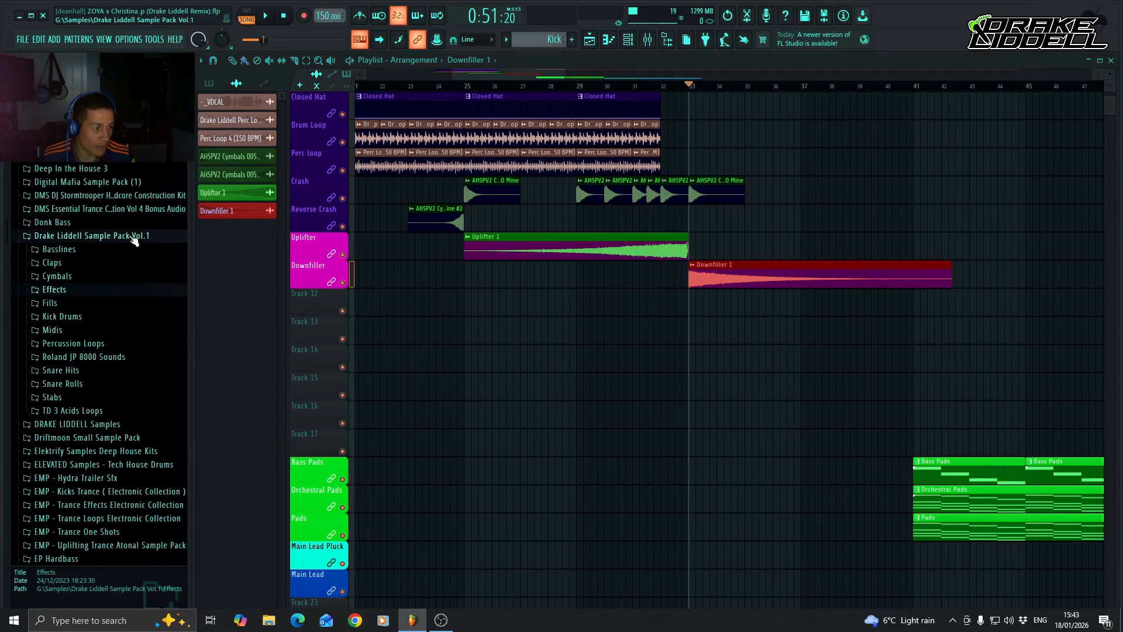
{"action": "left_click", "coordinate": [135, 236]}
{"action": "scroll", "coordinate": [138, 349], "scroll_direction": "down", "scroll_amount": 2}
{"action": "scroll", "coordinate": [138, 349], "scroll_direction": "down", "scroll_amount": 5}
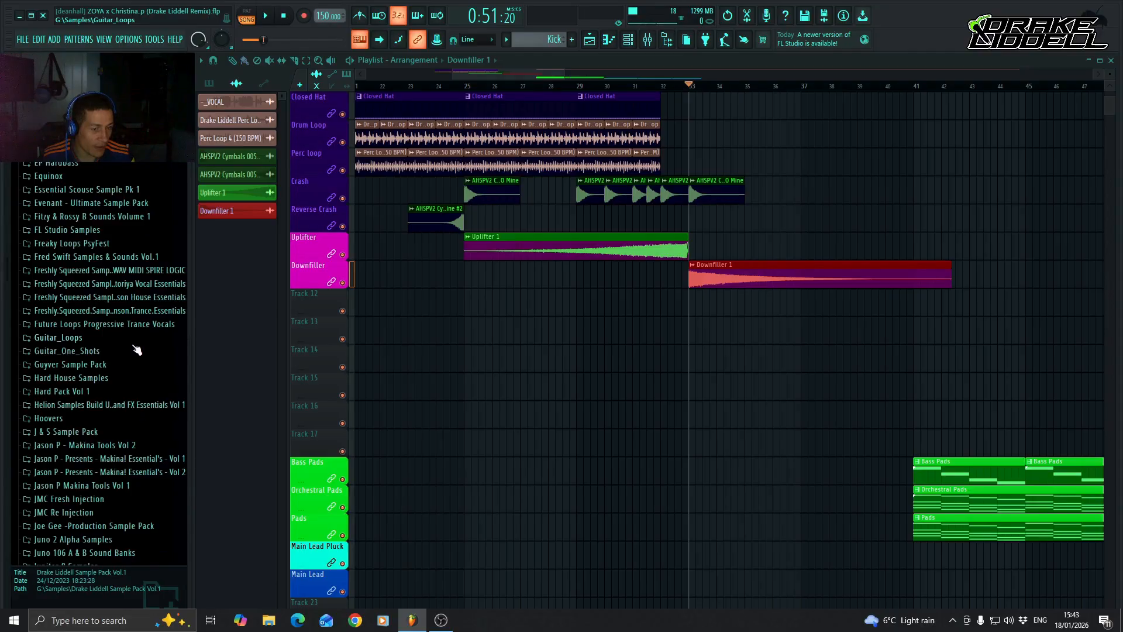
{"action": "scroll", "coordinate": [137, 349], "scroll_direction": "down", "scroll_amount": 4}
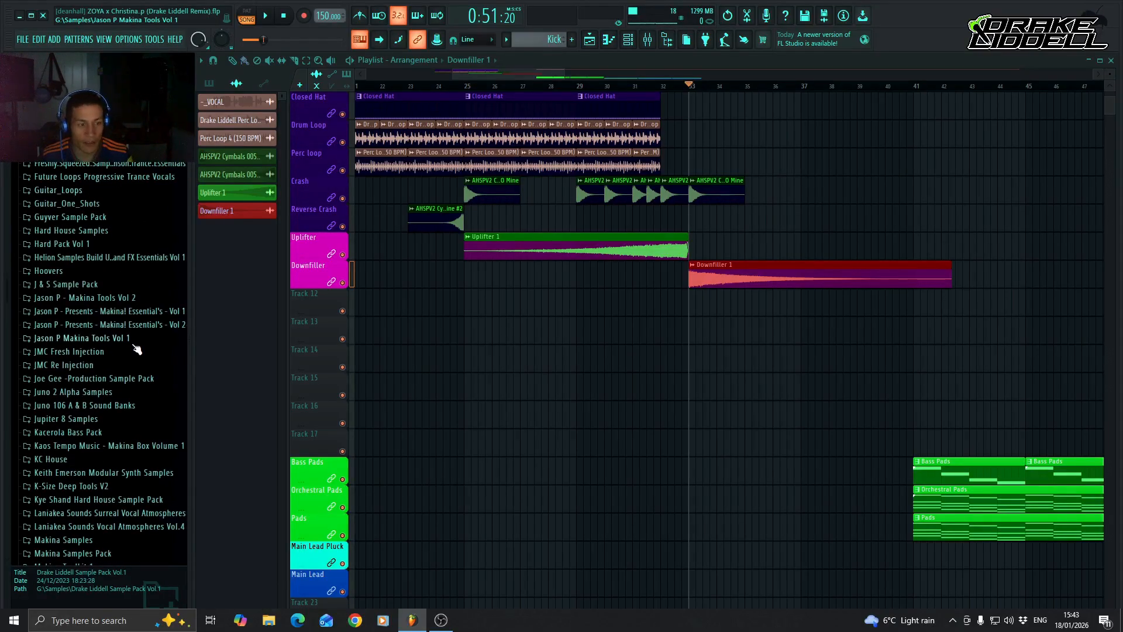
{"action": "scroll", "coordinate": [134, 351], "scroll_direction": "down", "scroll_amount": 4}
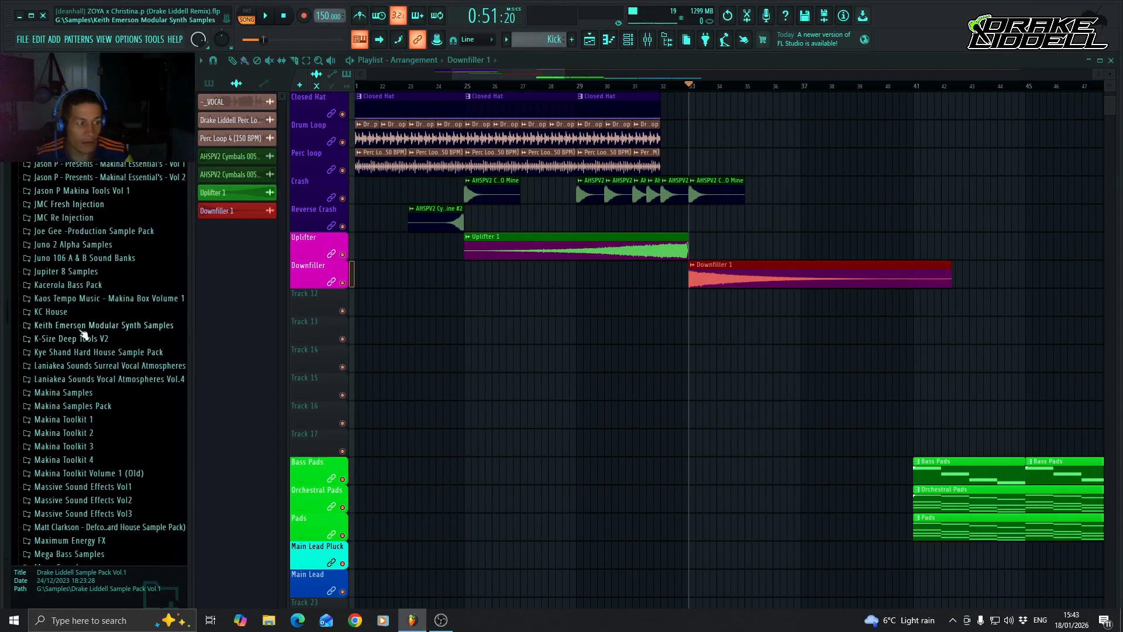
{"action": "scroll", "coordinate": [100, 363], "scroll_direction": "down", "scroll_amount": 15}
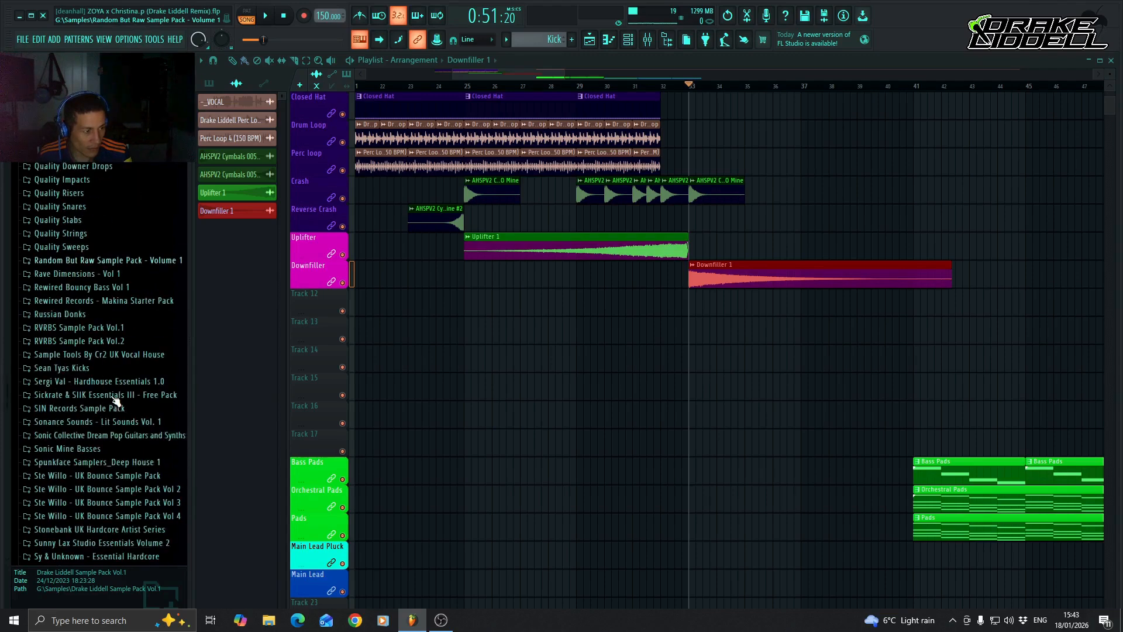
{"action": "scroll", "coordinate": [120, 409], "scroll_direction": "down", "scroll_amount": 10}
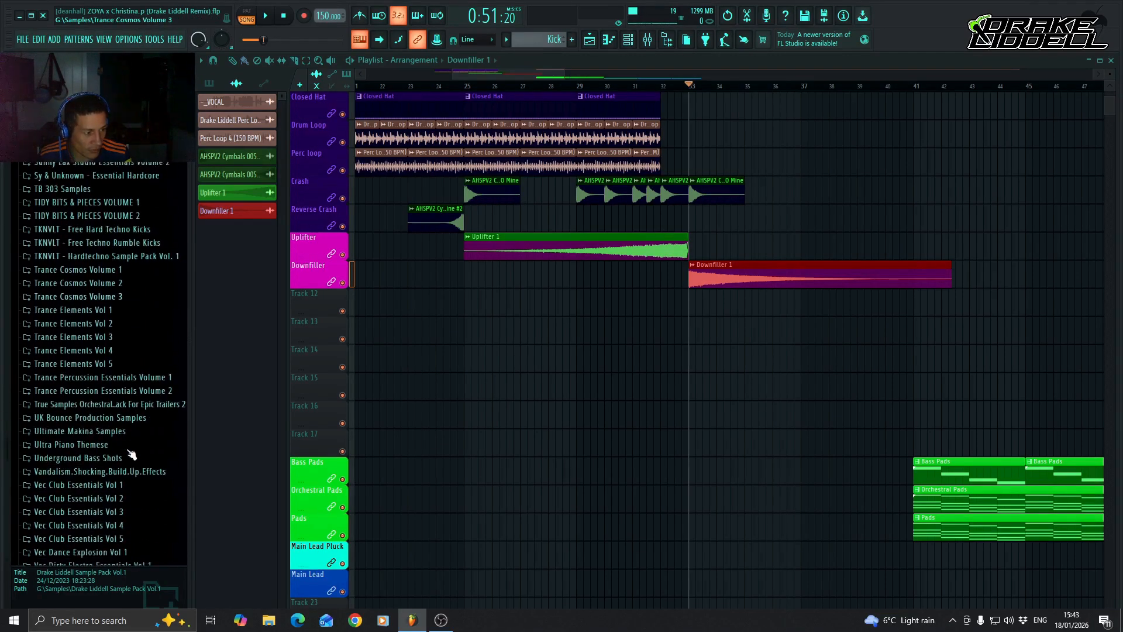
{"action": "scroll", "coordinate": [128, 453], "scroll_direction": "down", "scroll_amount": 6}
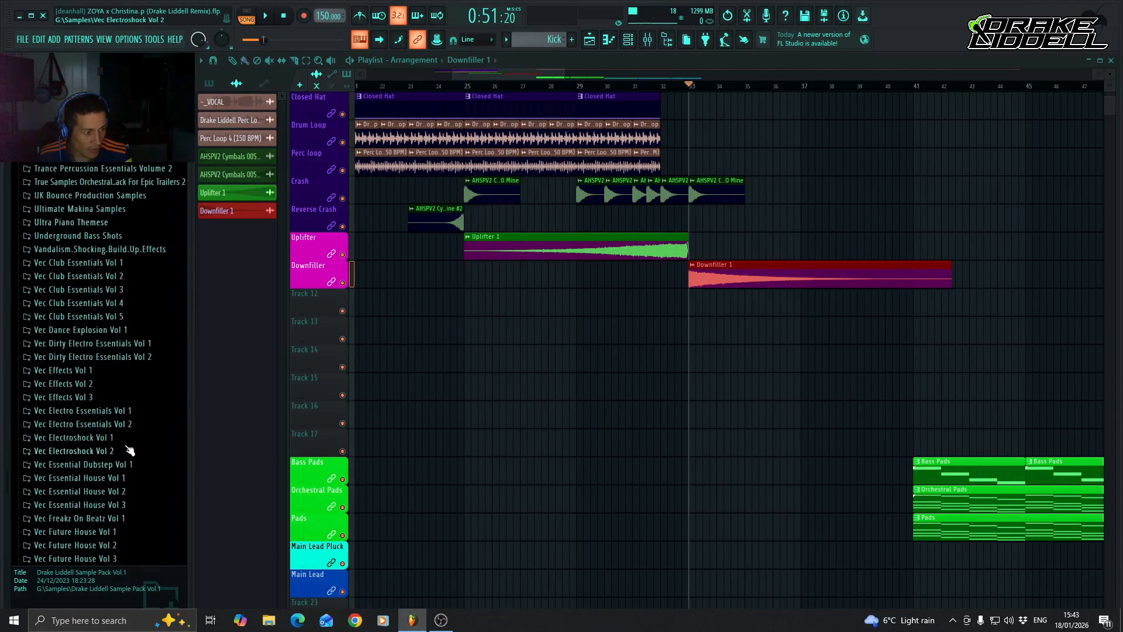
{"action": "left_click", "coordinate": [113, 304]}
{"action": "left_click", "coordinate": [88, 357]}
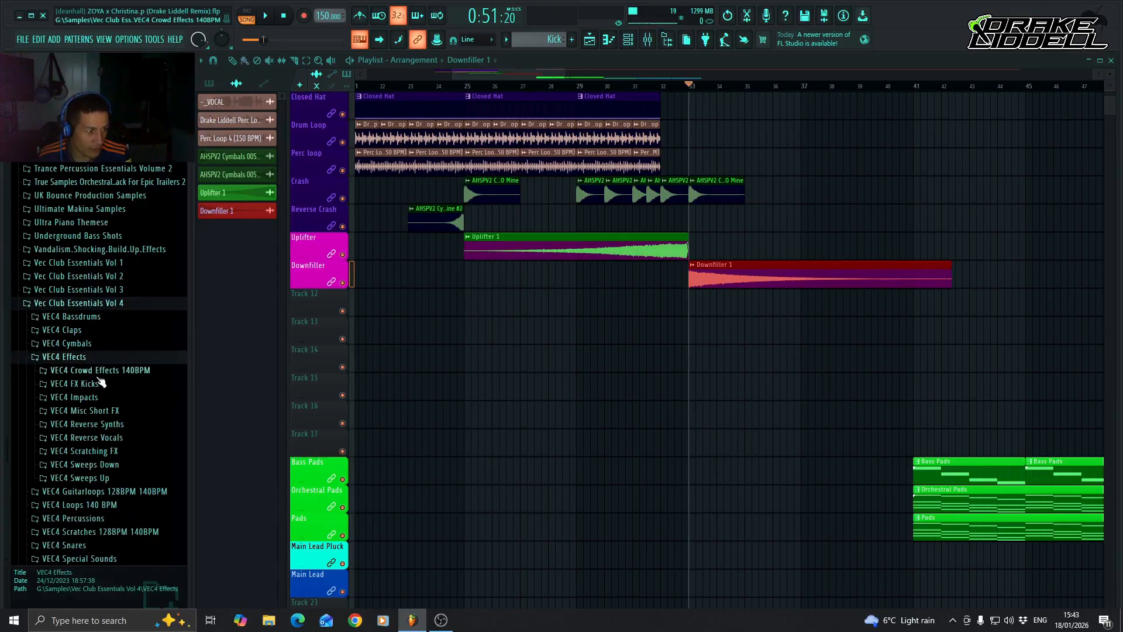
{"action": "scroll", "coordinate": [101, 384], "scroll_direction": "down", "scroll_amount": 2}
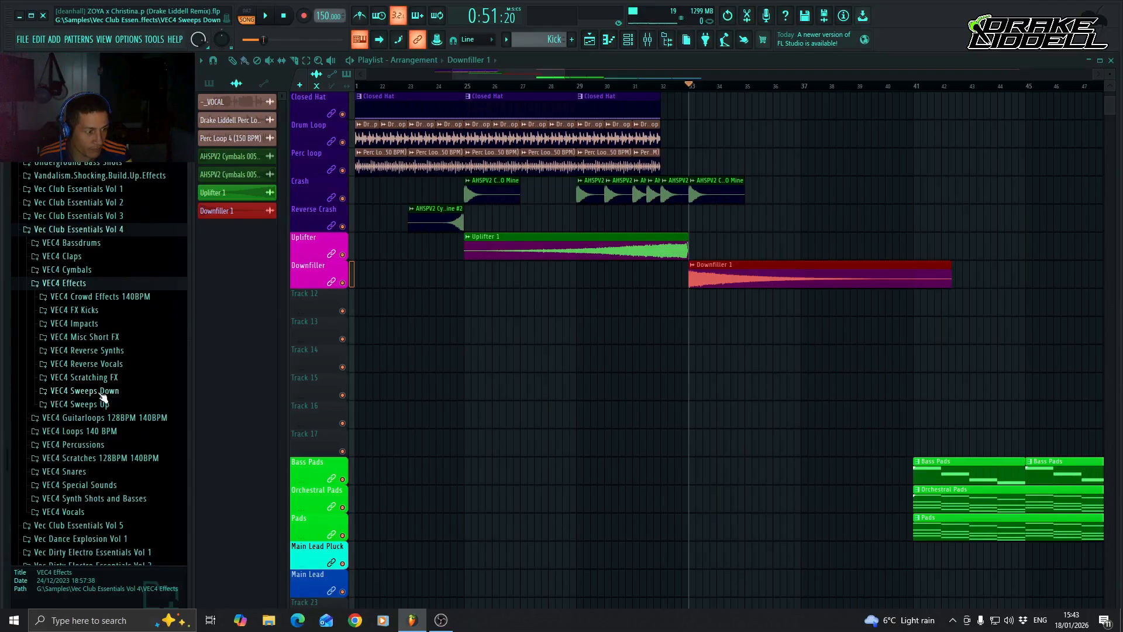
{"action": "left_click", "coordinate": [101, 391]}
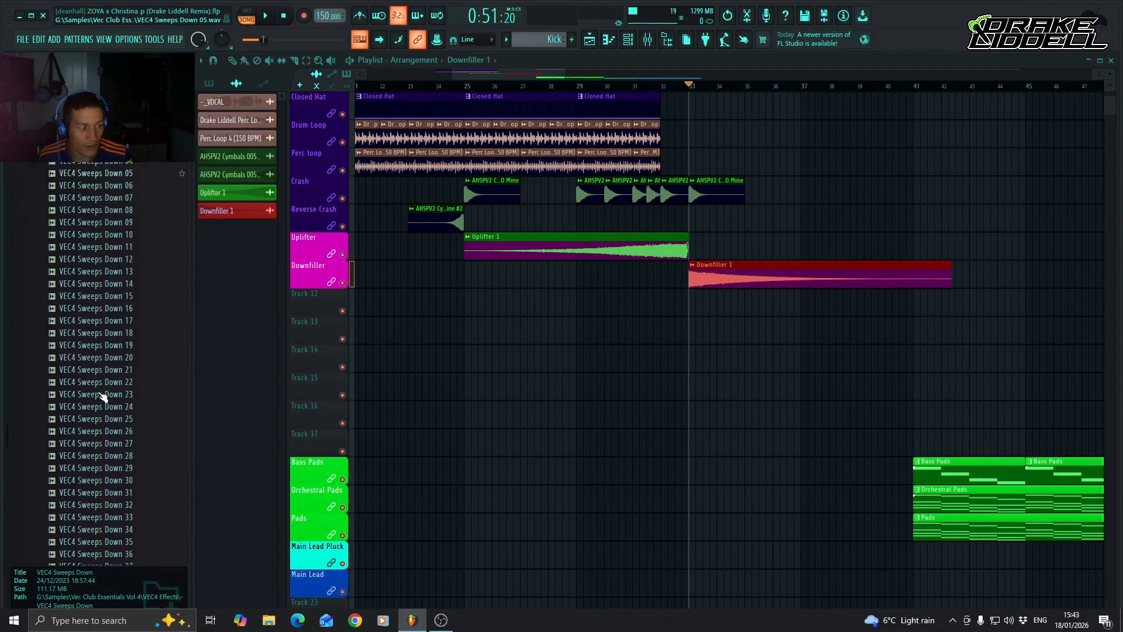
Preview VEC4 Sweeps Down 18, place it on Track 12 at bar 33, and collapse the Vec Club Essentials Vol 4 folder
{"action": "left_click", "coordinate": [98, 333]}
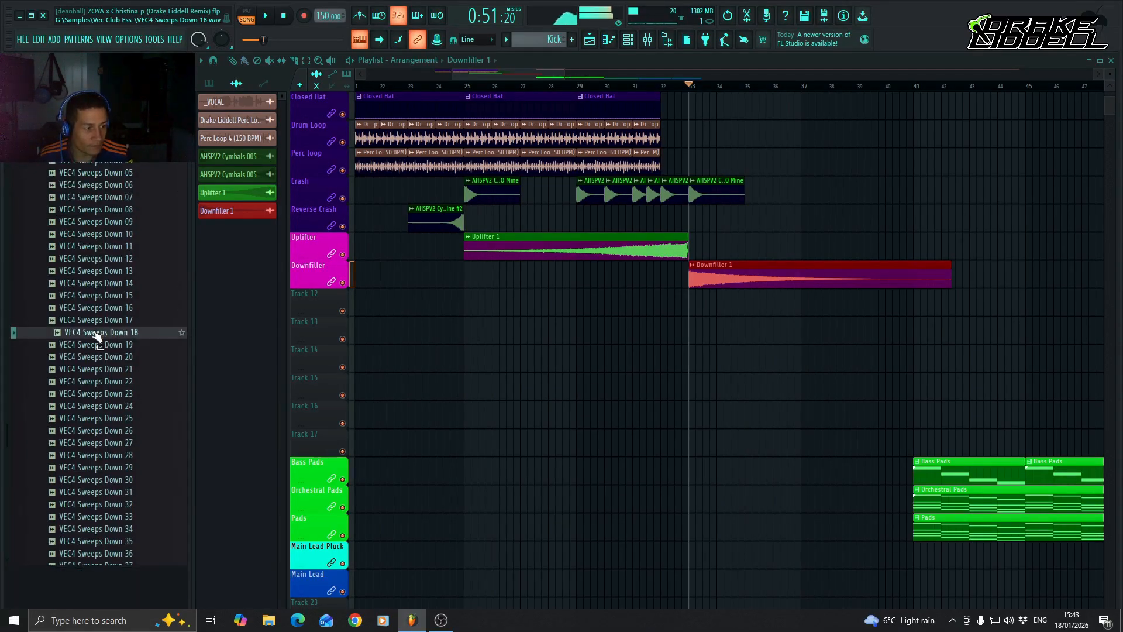
{"action": "left_click_drag", "start_coordinate": [98, 335], "coordinate": [716, 307]}
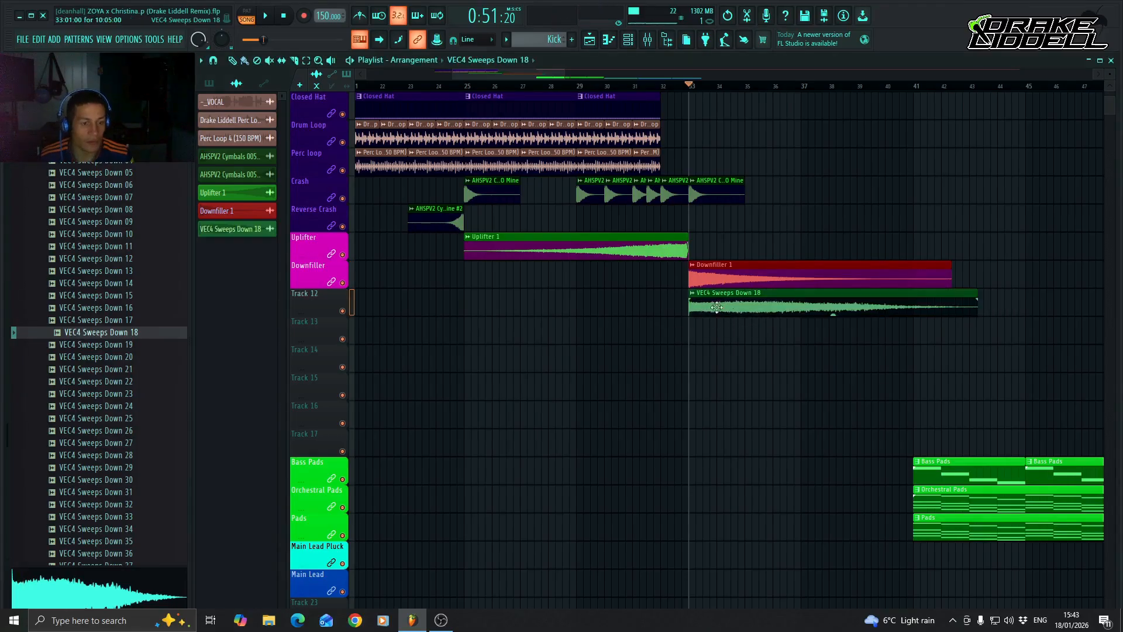
{"action": "scroll", "coordinate": [125, 255], "scroll_direction": "up", "scroll_amount": 5}
{"action": "left_click", "coordinate": [120, 299]}
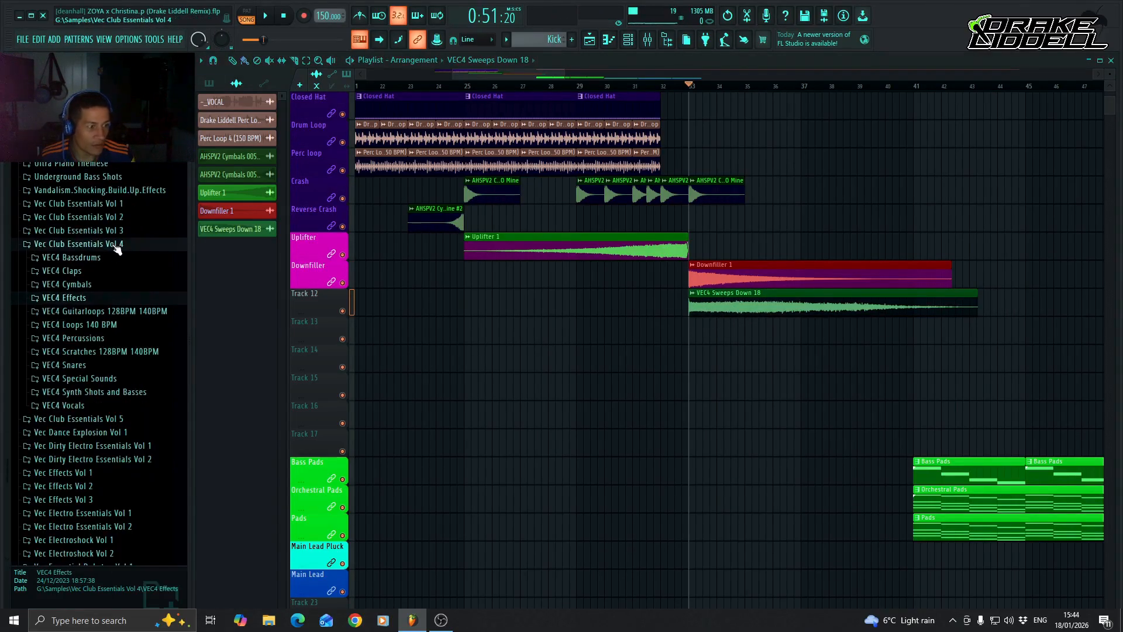
{"action": "left_click", "coordinate": [117, 244]}
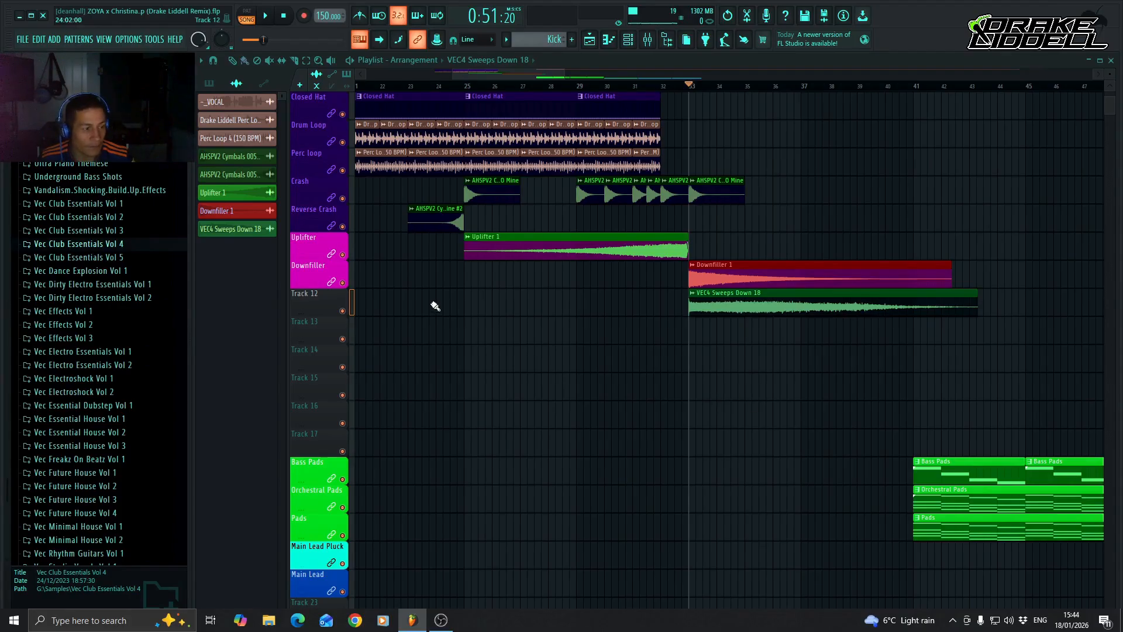
Rename playlist Track 12 as Downfiller 2, colour it magenta (#D400BA), and lock the track to its content
{"action": "right_click", "coordinate": [320, 298]}
{"action": "left_click", "coordinate": [351, 285]}
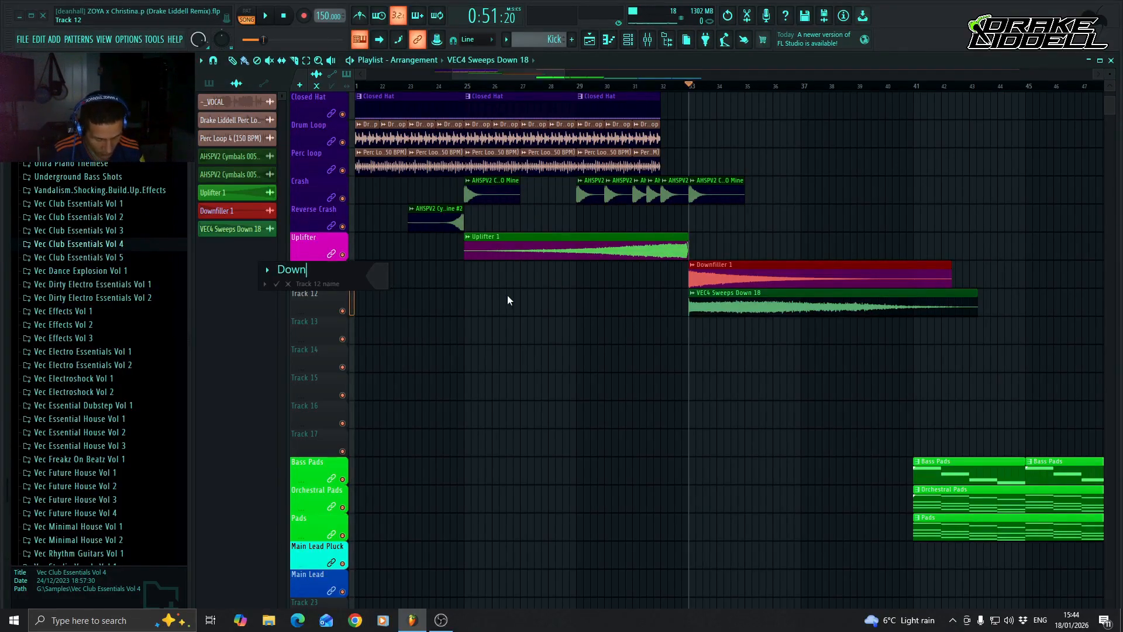
{"action": "type", "text": "Downfiller 2"}
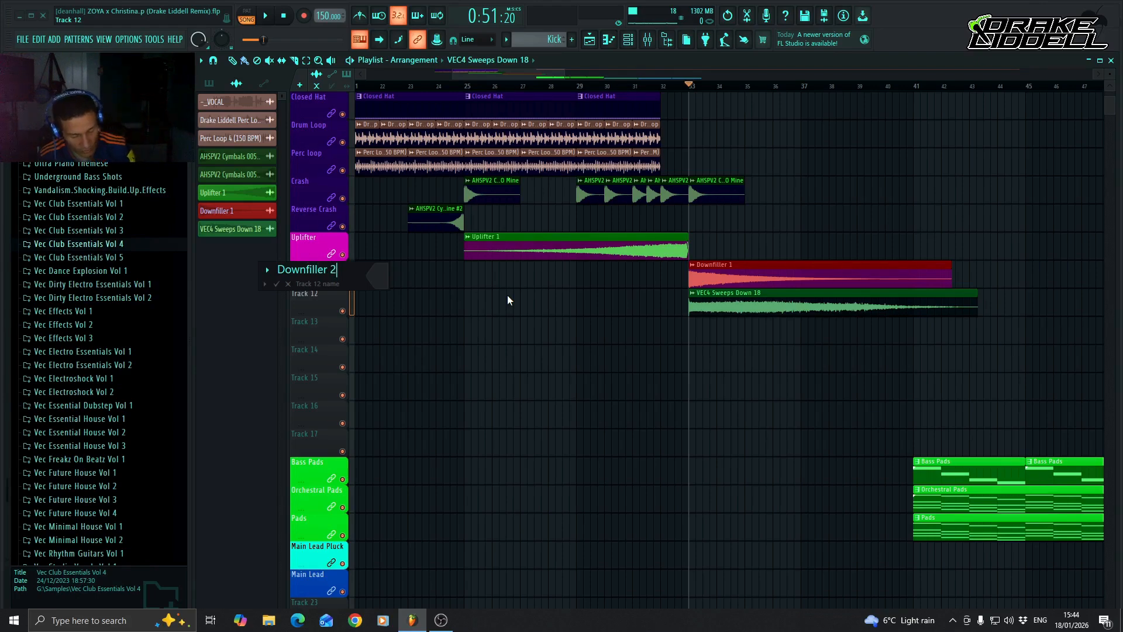
{"action": "left_click", "coordinate": [379, 275]}
{"action": "left_click", "coordinate": [416, 463]}
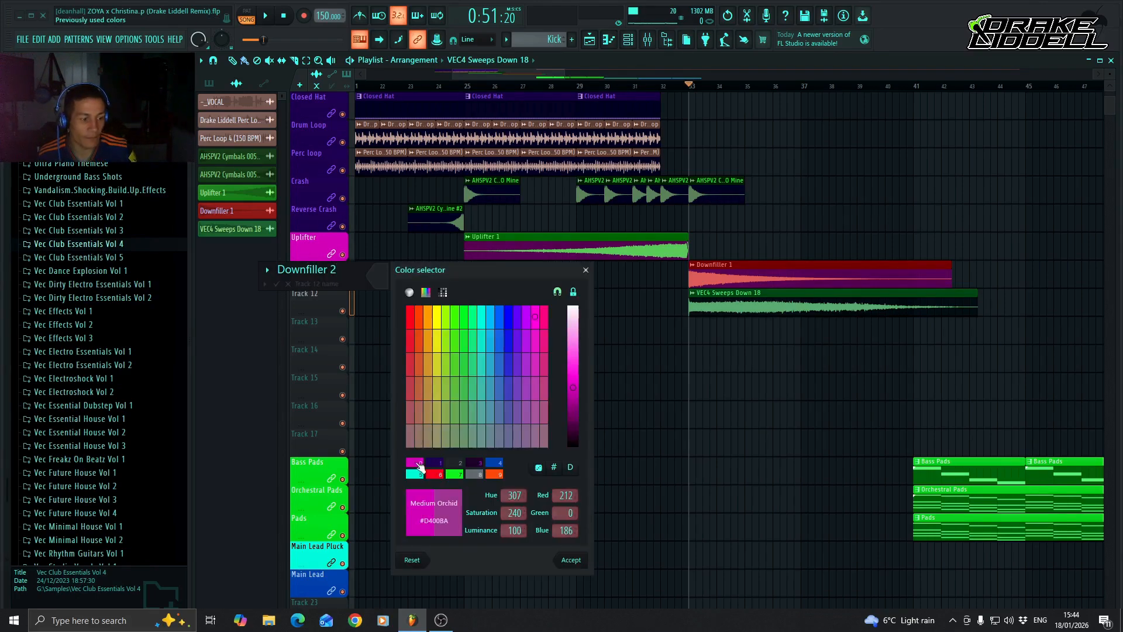
{"action": "key", "text": "Return"}
{"action": "right_click", "coordinate": [321, 305]}
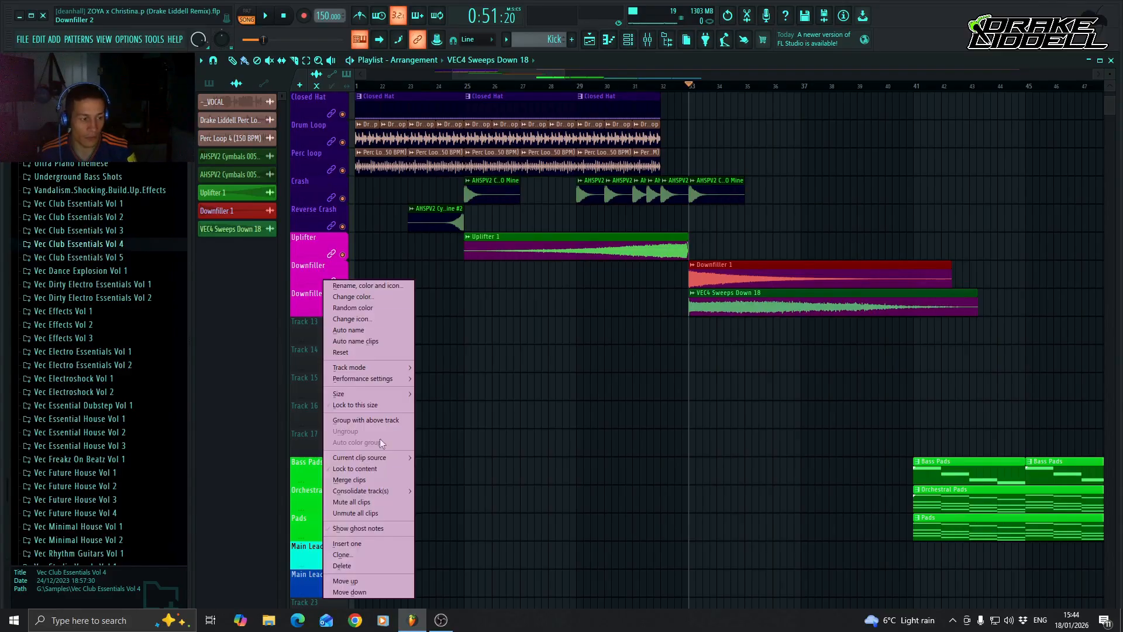
{"action": "left_click", "coordinate": [382, 469]}
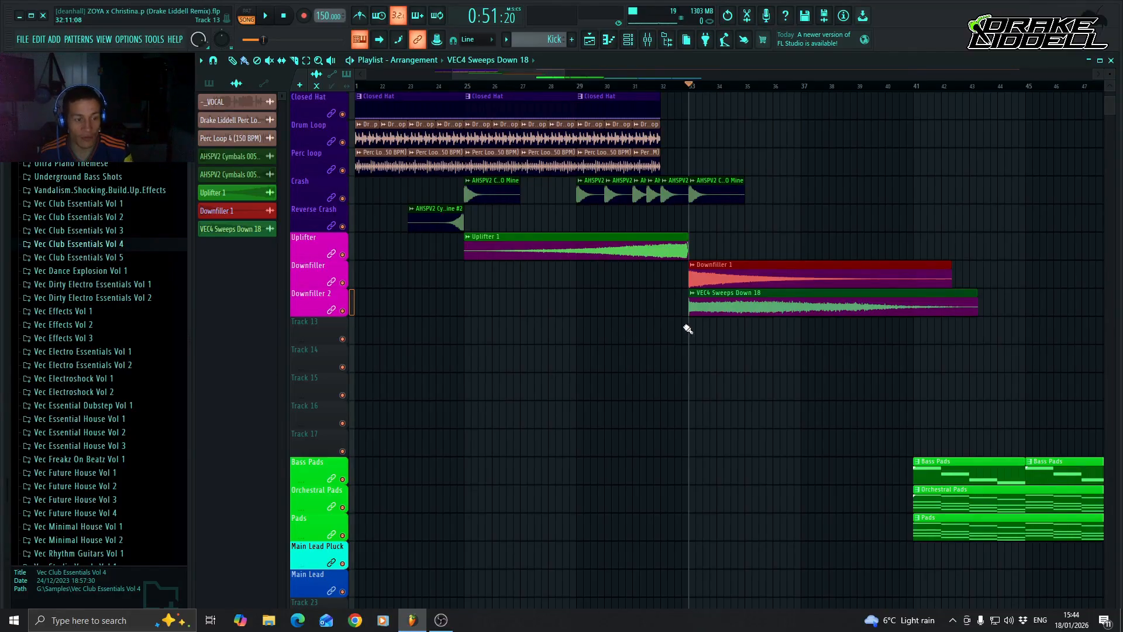
Route the VEC4 Sweeps Down 18 clip to mixer track Insert 13 and close its channel settings
{"action": "double_click", "coordinate": [741, 305]}
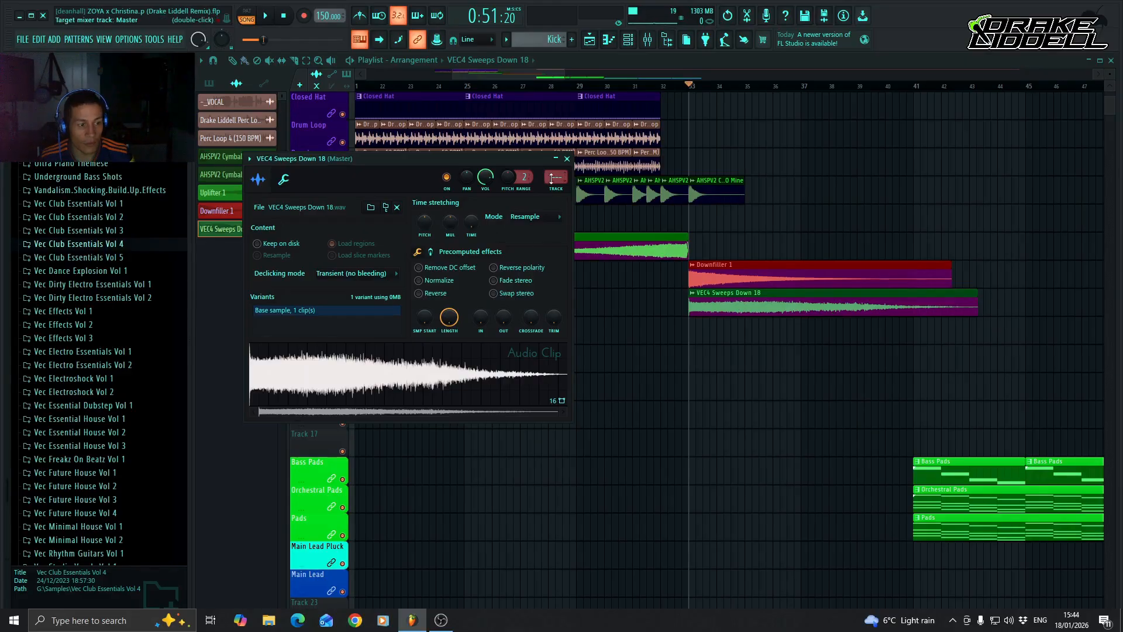
{"action": "left_click", "coordinate": [463, 159]}
{"action": "scroll", "coordinate": [549, 176], "scroll_direction": "up", "scroll_amount": 1}
{"action": "scroll", "coordinate": [550, 176], "scroll_direction": "up", "scroll_amount": 12}
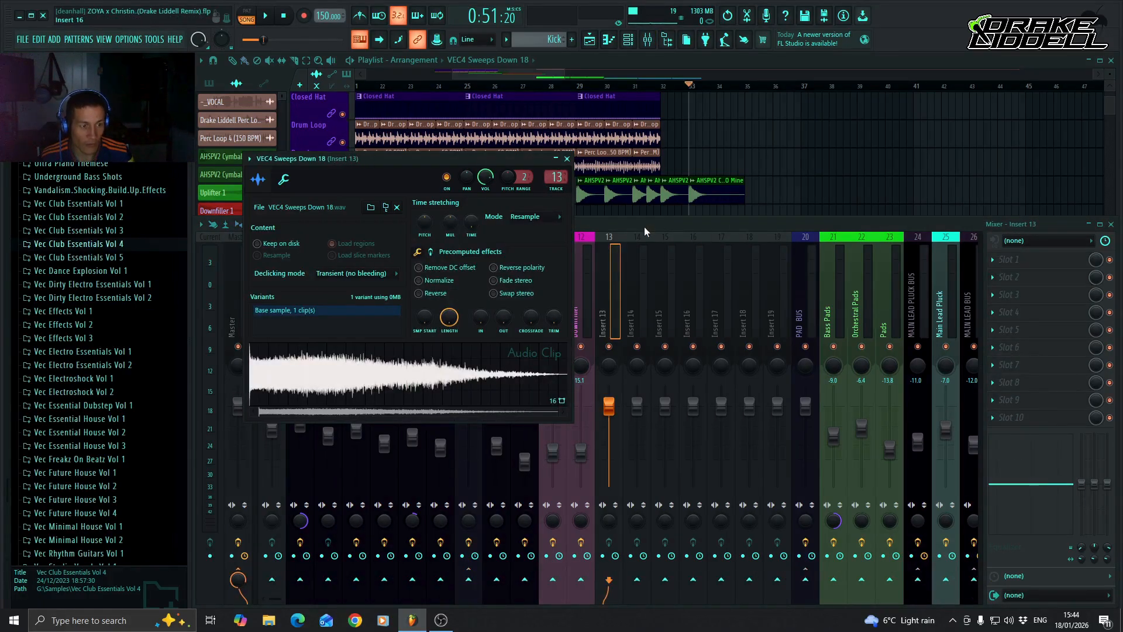
{"action": "left_click", "coordinate": [567, 159]}
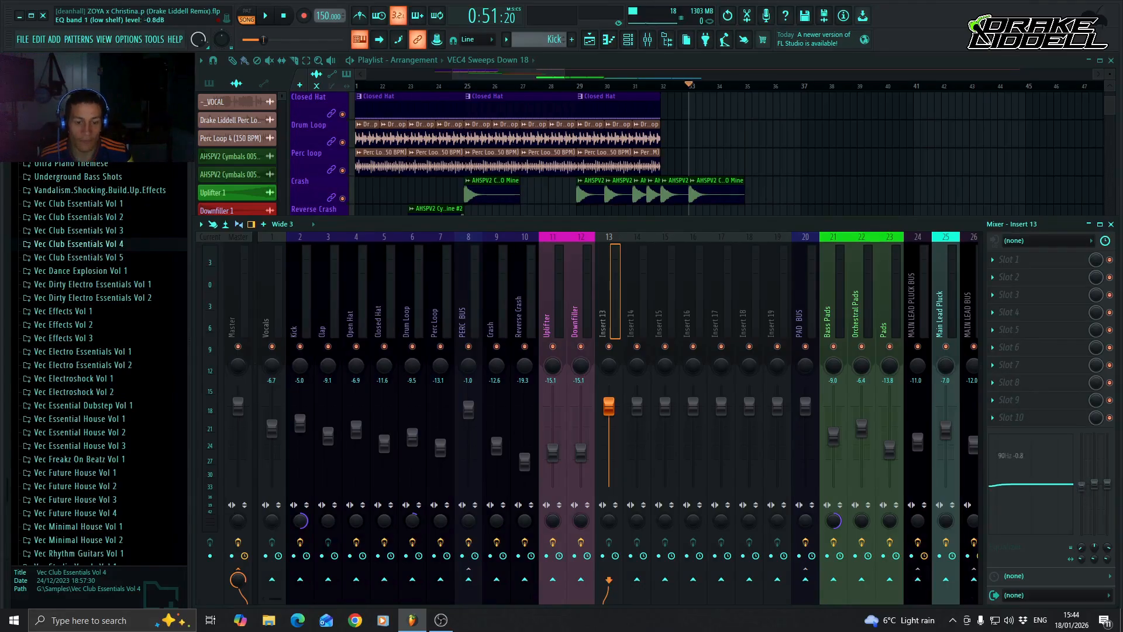
Cut Insert 13's built-in low EQ band to -18 dB and load Fruity Parametric EQ 2 into its first effect slot
{"action": "left_click_drag", "start_coordinate": [1081, 484], "coordinate": [1082, 533]}
{"action": "left_click", "coordinate": [994, 260]}
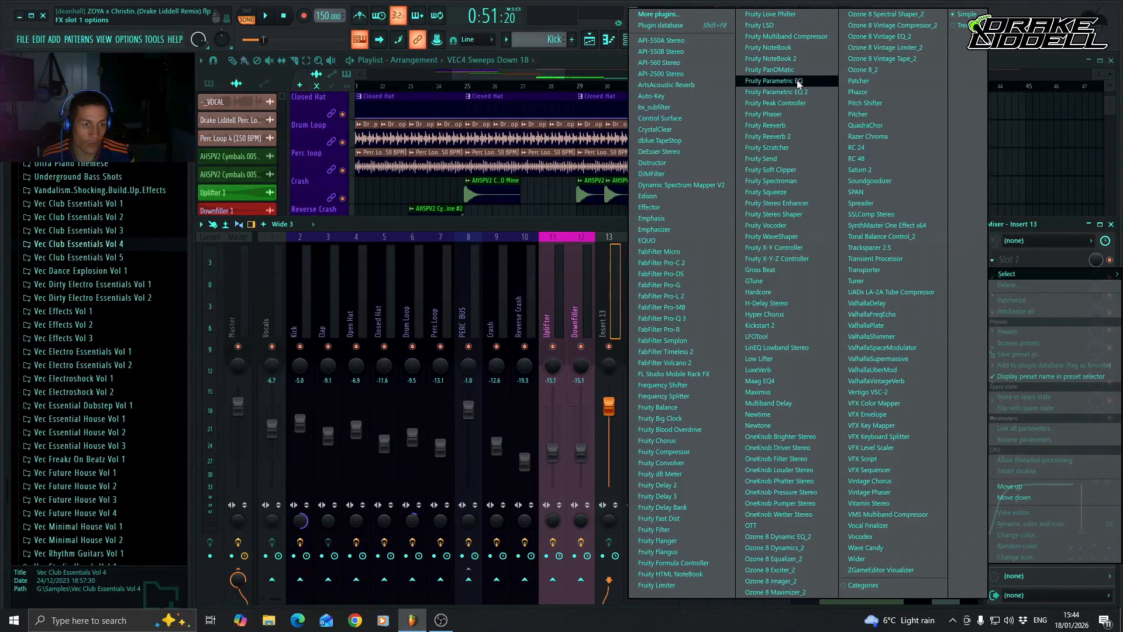
{"action": "left_click", "coordinate": [781, 92]}
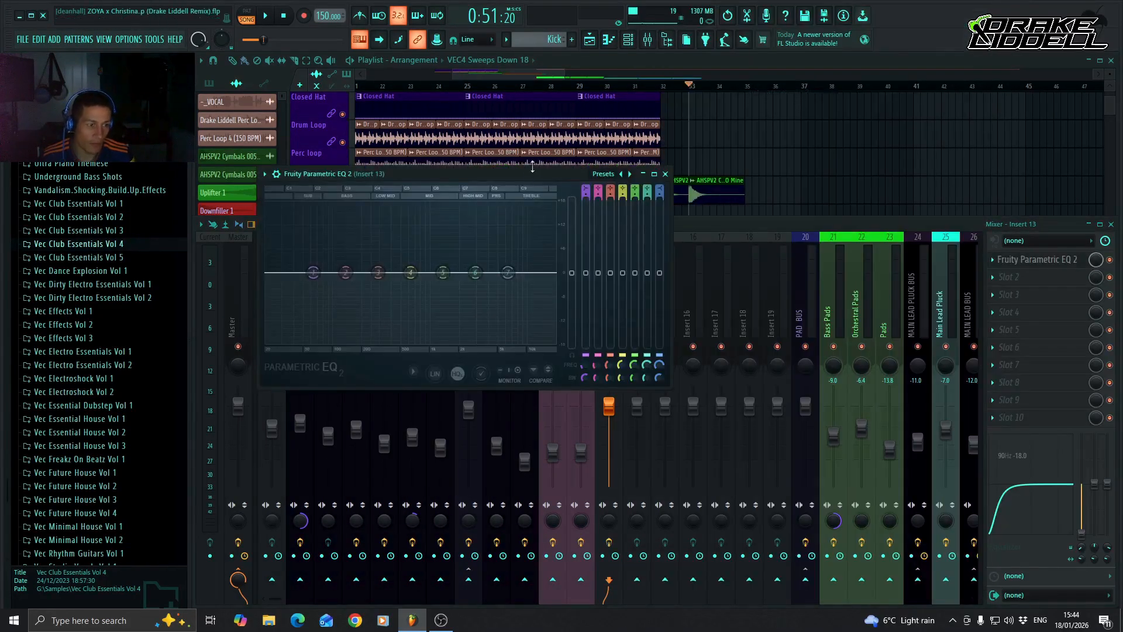
Lower the Insert 13 fader to about -14.6 dB and solo the Downfiller 2 playlist track
{"action": "left_click_drag", "start_coordinate": [525, 177], "coordinate": [682, 155]}
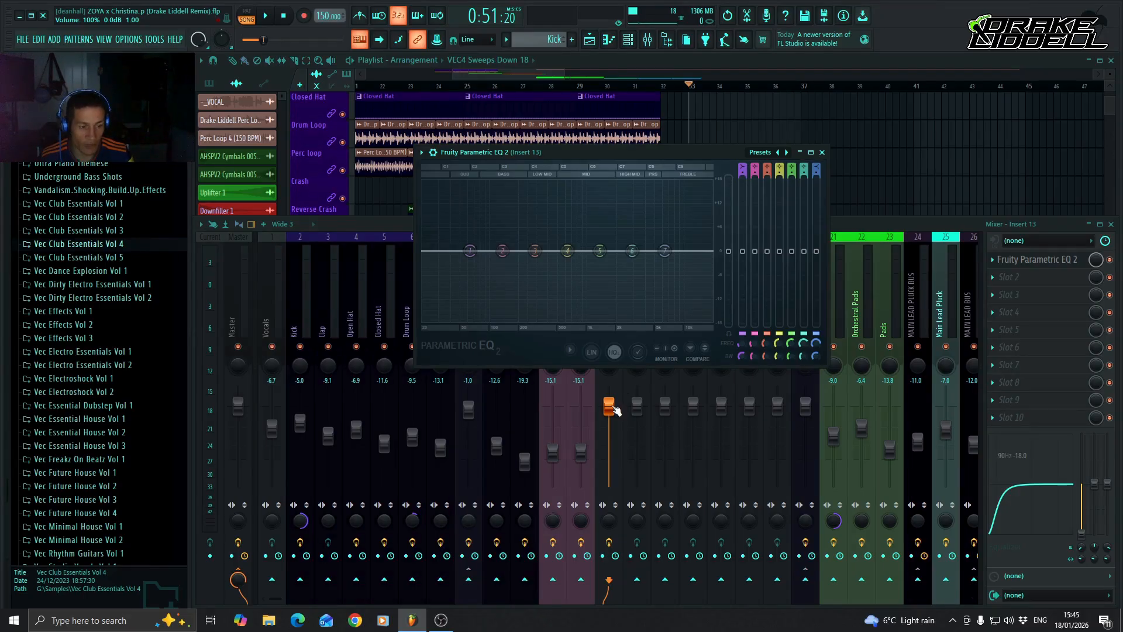
{"action": "left_click_drag", "start_coordinate": [614, 410], "coordinate": [614, 458]}
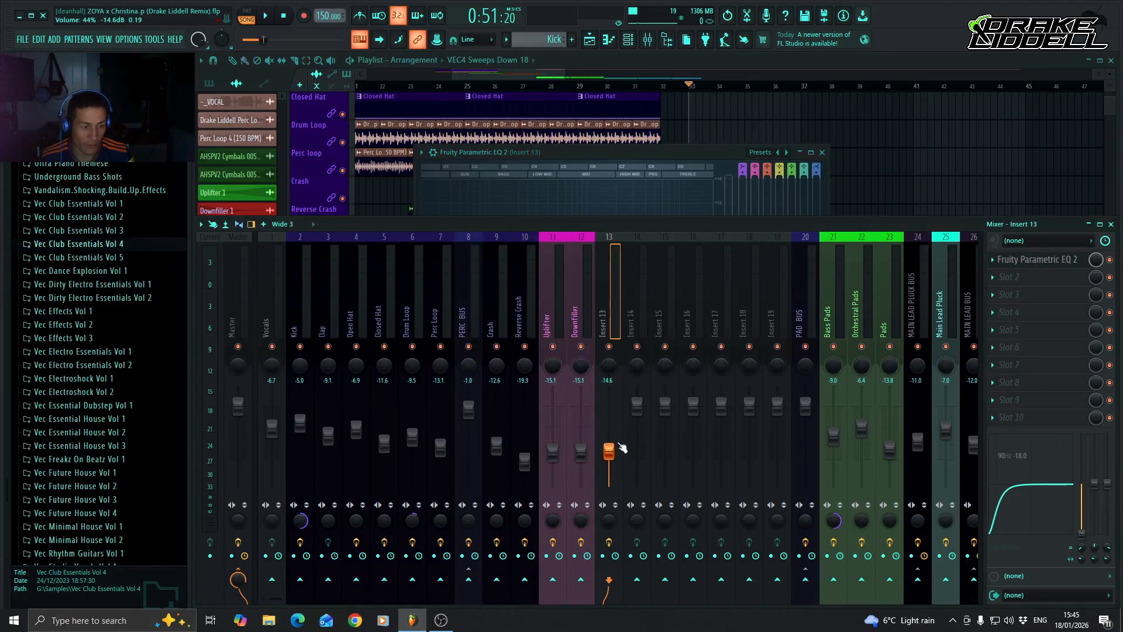
{"action": "double_click", "coordinate": [726, 56]}
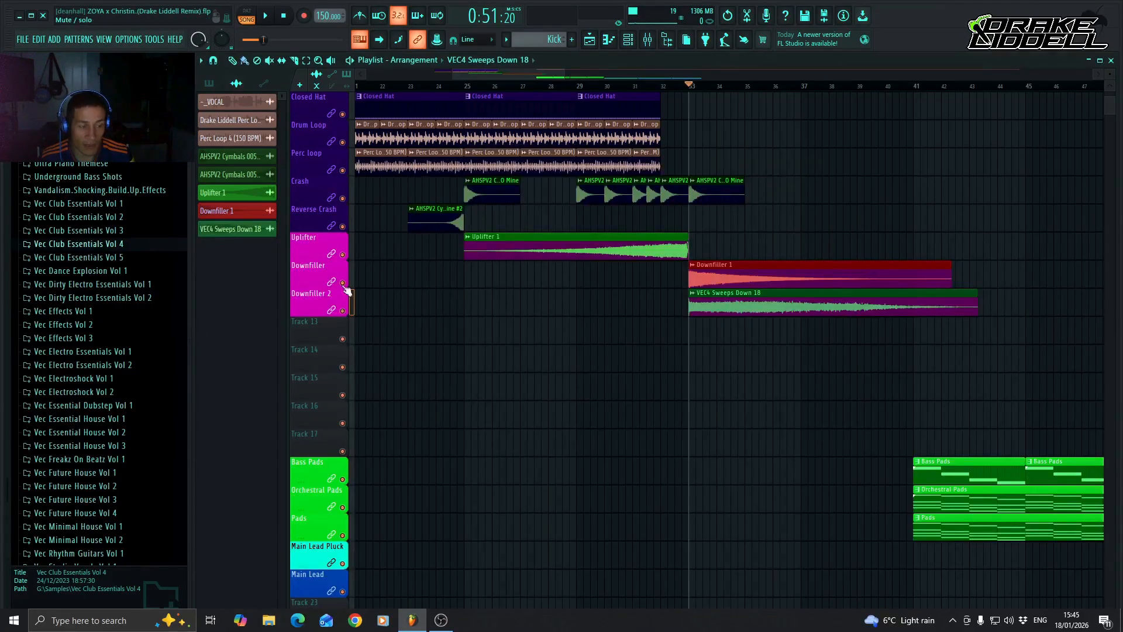
{"action": "right_click", "coordinate": [342, 311]}
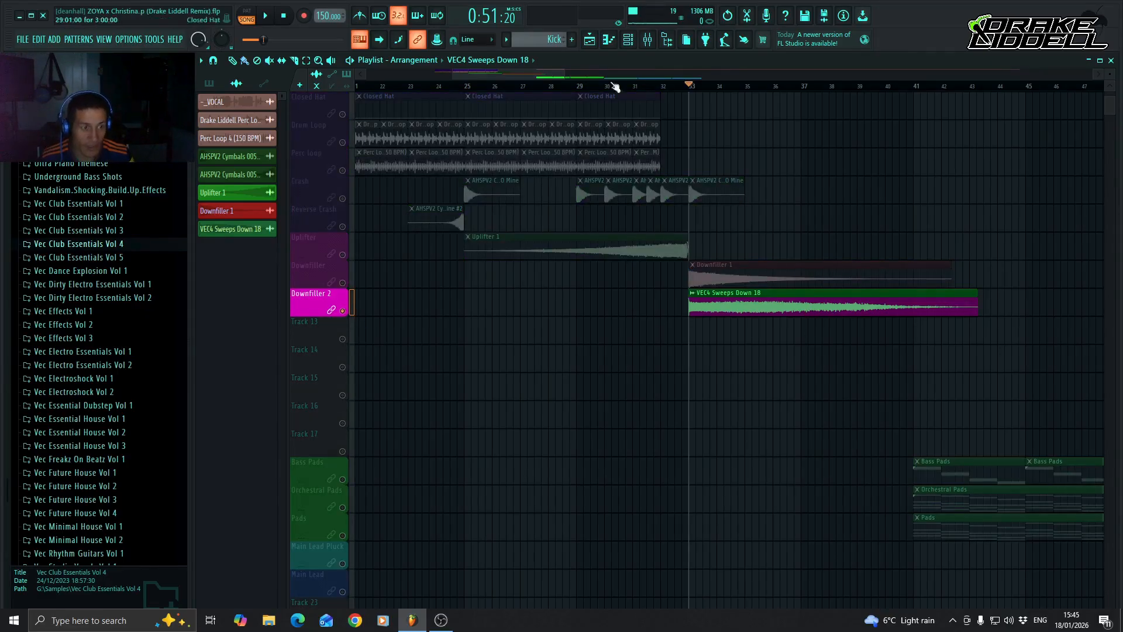
Rename mixer track Insert 13 as Downfiller 2 and colour it the same magenta as the other effect tracks
{"action": "left_click", "coordinate": [647, 40]}
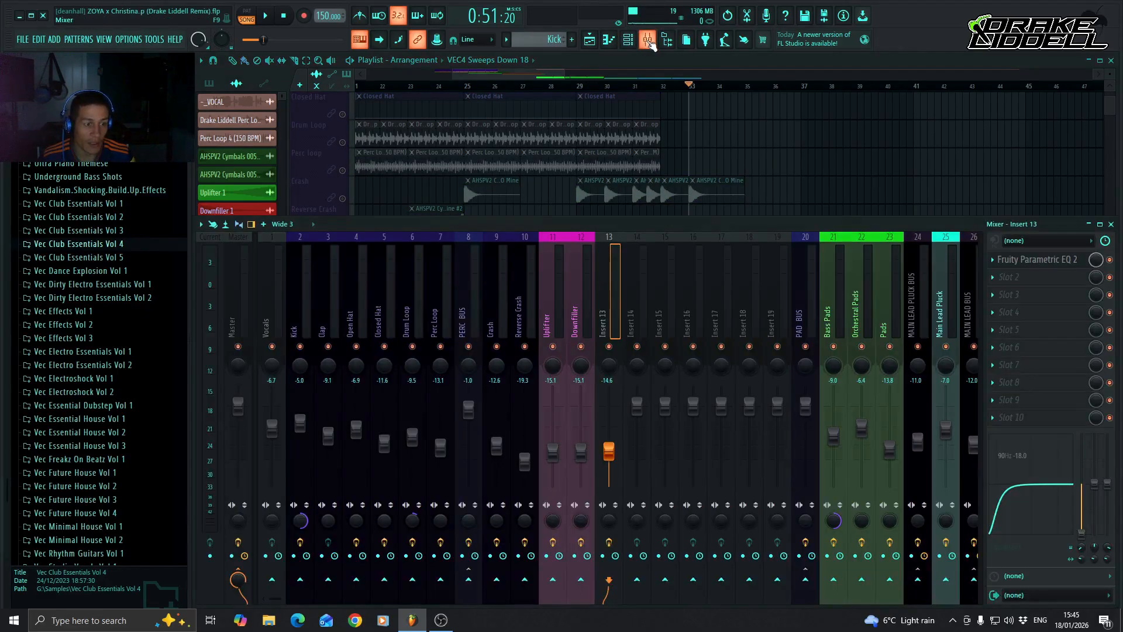
{"action": "right_click", "coordinate": [614, 310]}
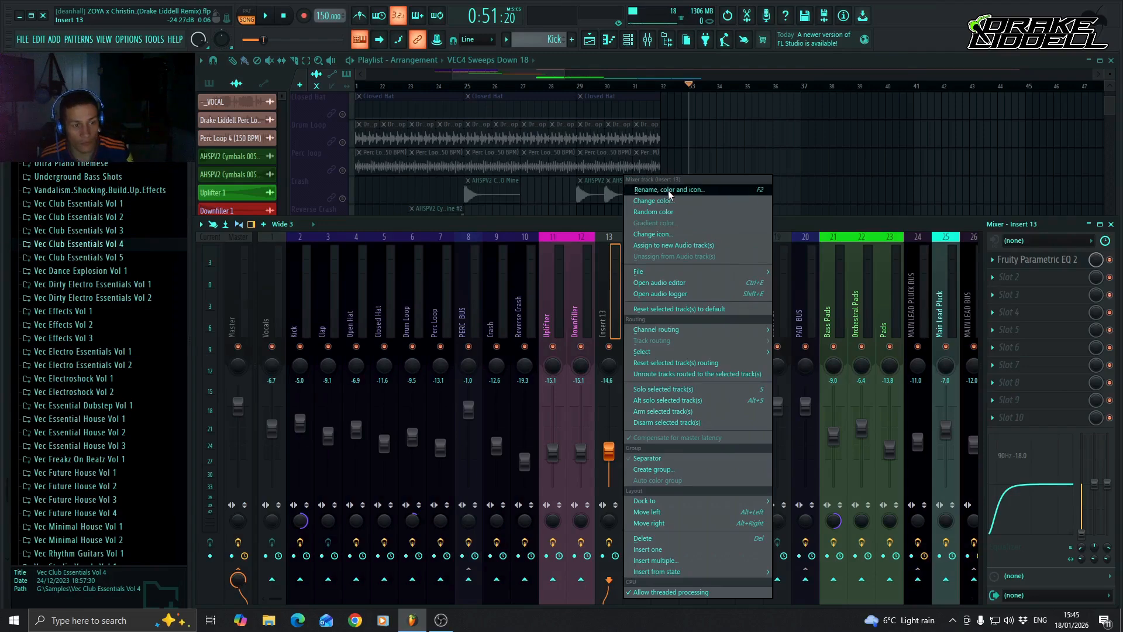
{"action": "left_click", "coordinate": [670, 190]}
{"action": "type", "text": "Dow"}
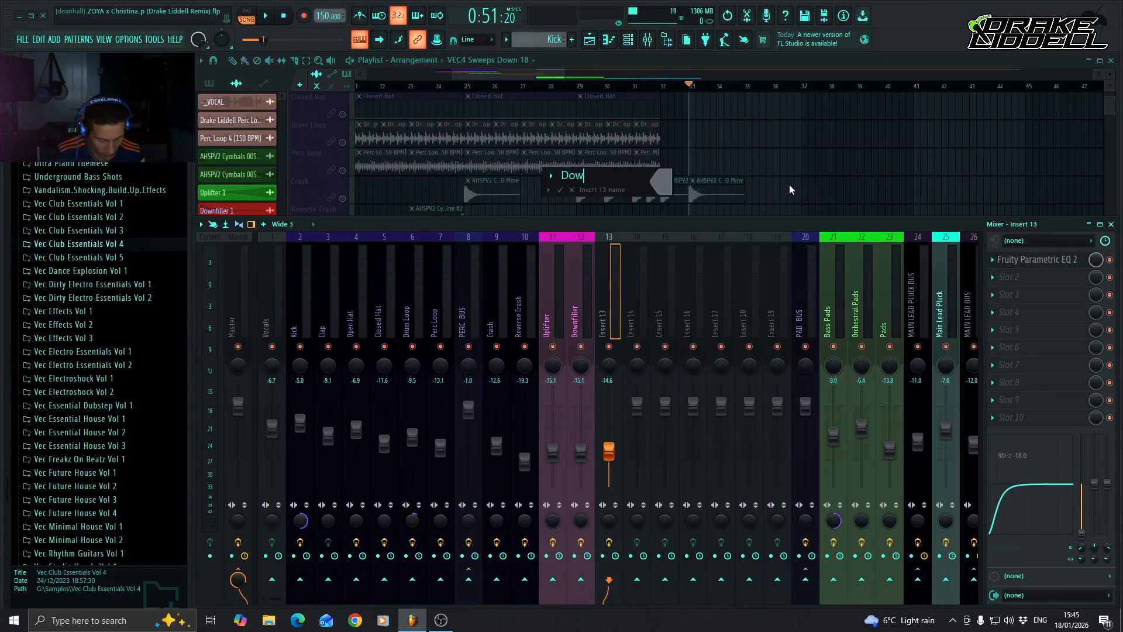
{"action": "type", "text": "nfiller 2"}
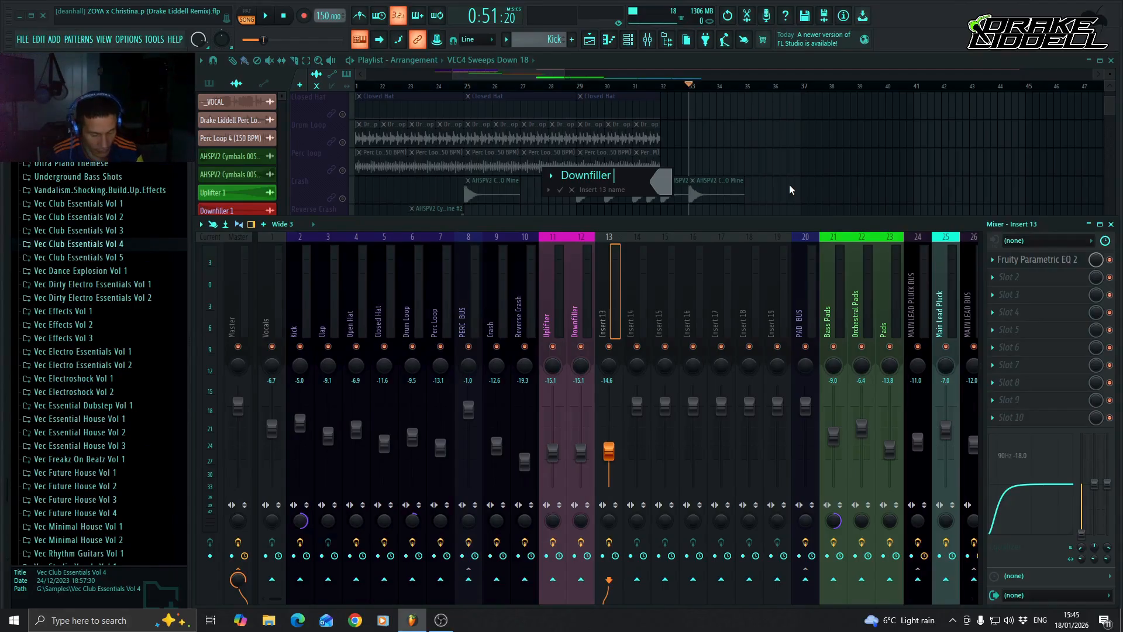
{"action": "left_click", "coordinate": [667, 184]}
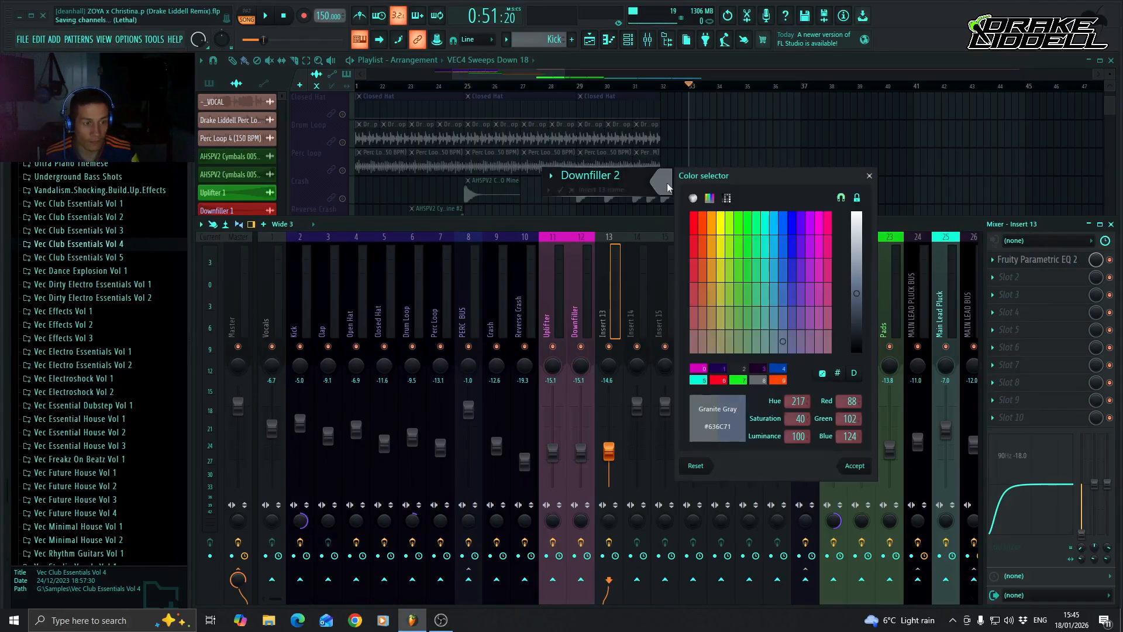
{"action": "left_click", "coordinate": [704, 370]}
{"action": "key", "text": "Return"}
{"action": "key", "text": "Return"}
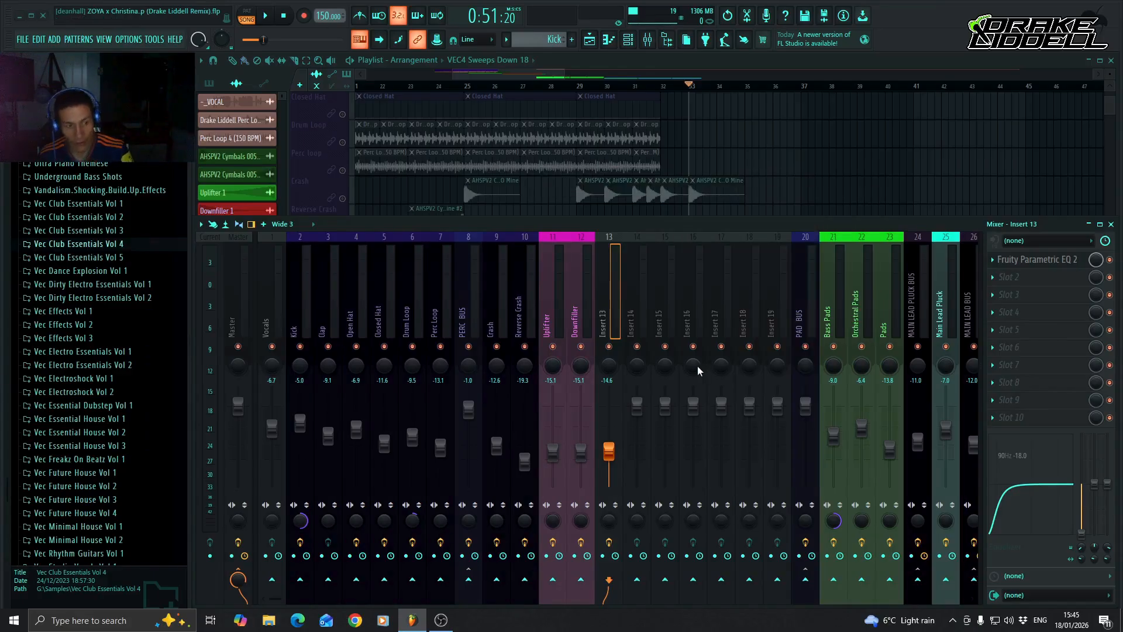
During playback, pull band 1 of Downfiller 2's Fruity Parametric EQ 2 fully down at about 2 kHz to cut the lows
{"action": "left_click", "coordinate": [1036, 259]}
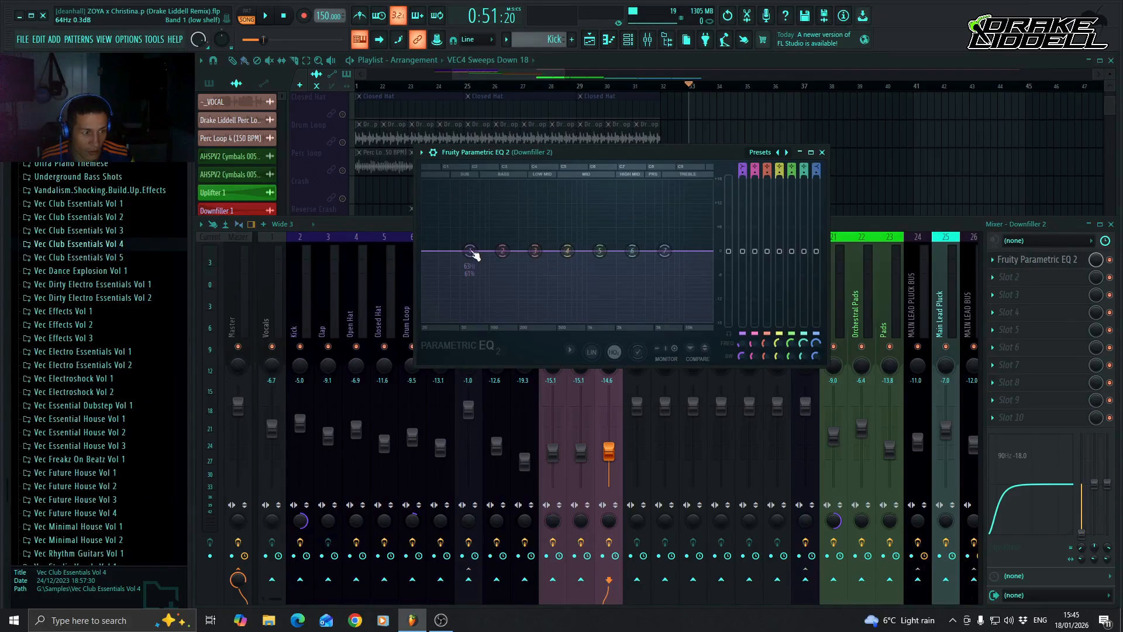
{"action": "key", "text": "space"}
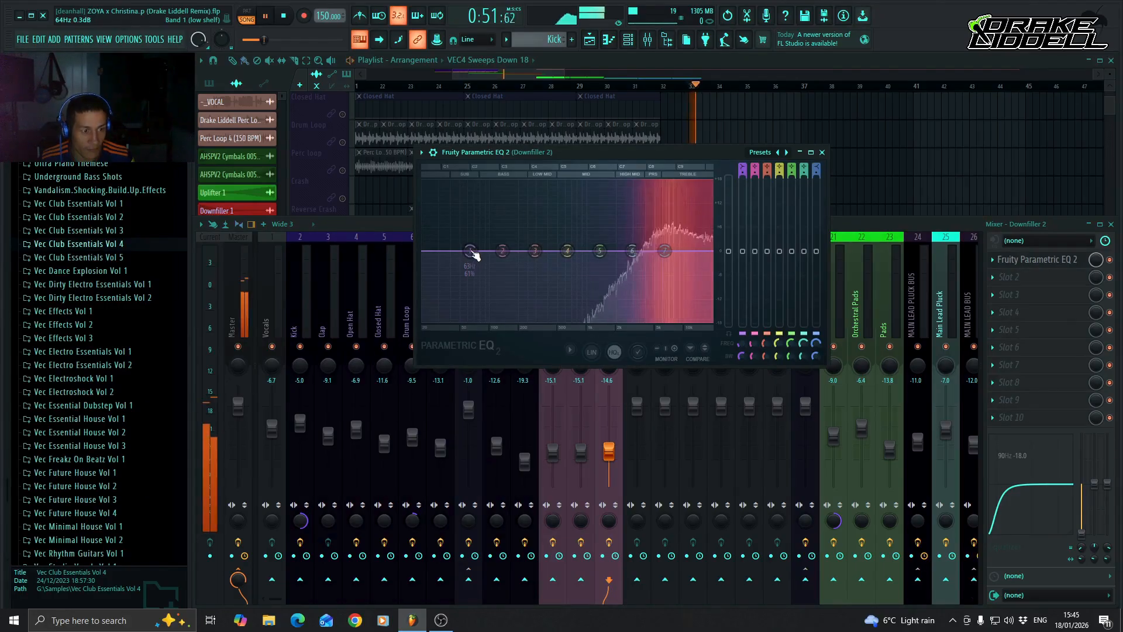
{"action": "left_click_drag", "start_coordinate": [472, 253], "coordinate": [618, 320]}
{"action": "key", "text": "space"}
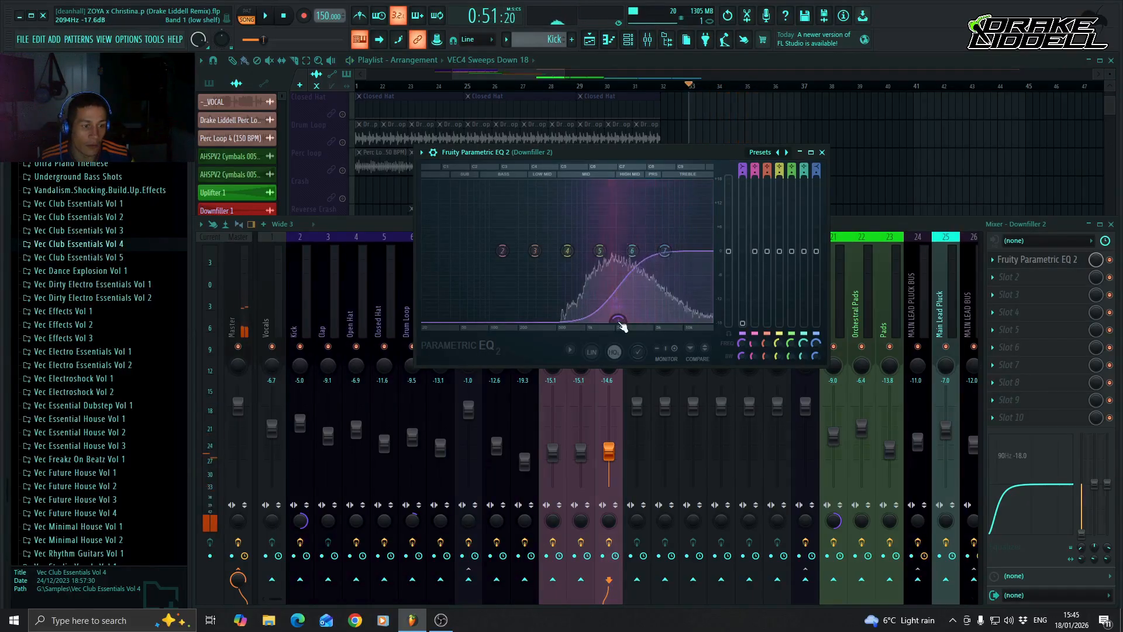
{"action": "key", "text": "space"}
{"action": "scroll", "coordinate": [618, 320], "scroll_direction": "up", "scroll_amount": 3}
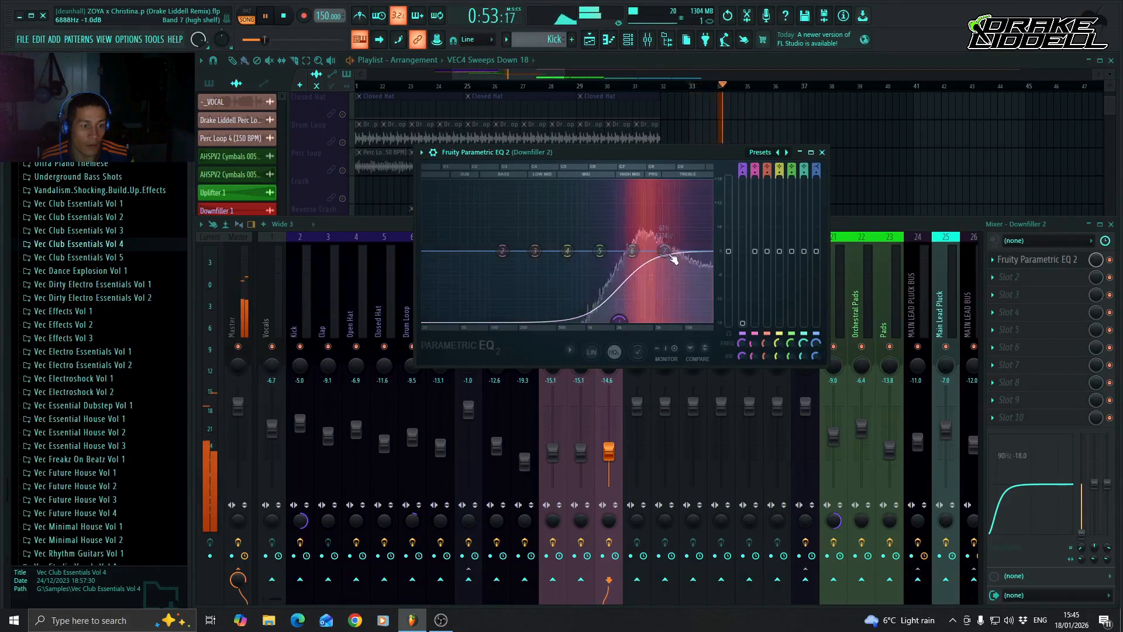
Lower the EQ's high-shelf band 7 and band 2 slightly, shifting both higher in frequency, and close the equalizer
{"action": "left_click_drag", "start_coordinate": [664, 251], "coordinate": [683, 266]}
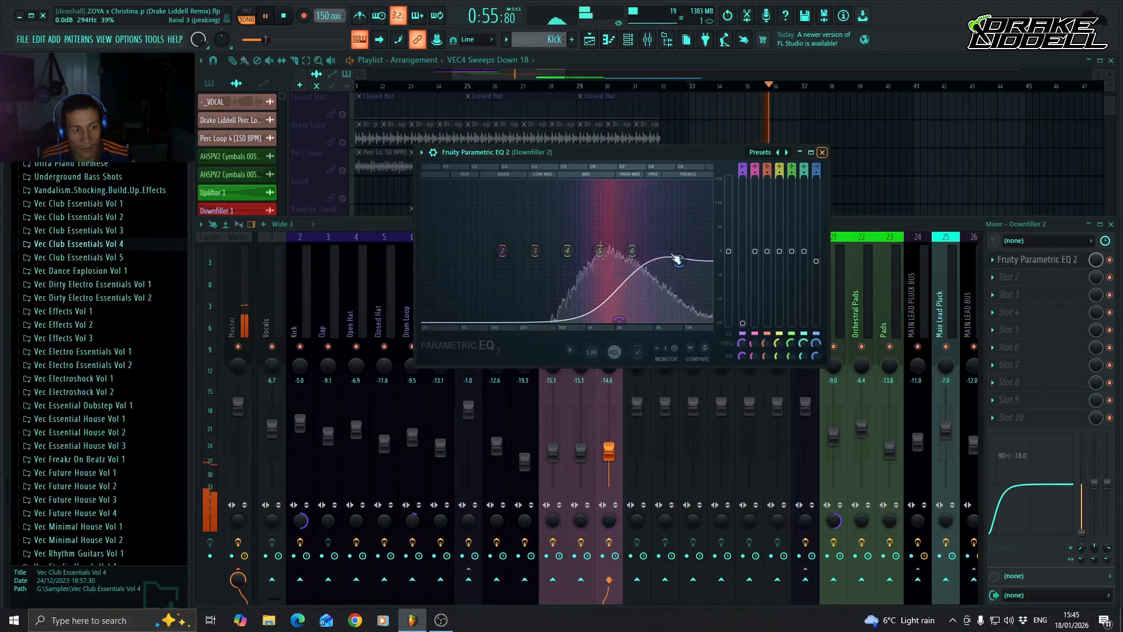
{"action": "left_click_drag", "start_coordinate": [503, 252], "coordinate": [544, 258]}
{"action": "key", "text": "space"}
{"action": "left_click", "coordinate": [821, 153]}
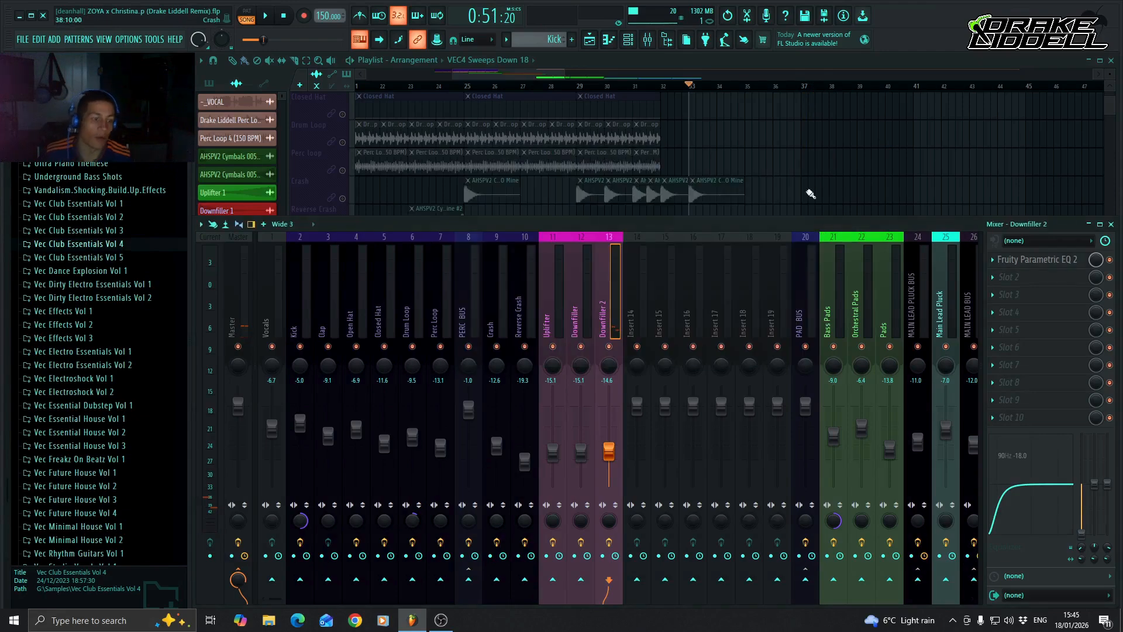
{"action": "left_click", "coordinate": [1025, 263]}
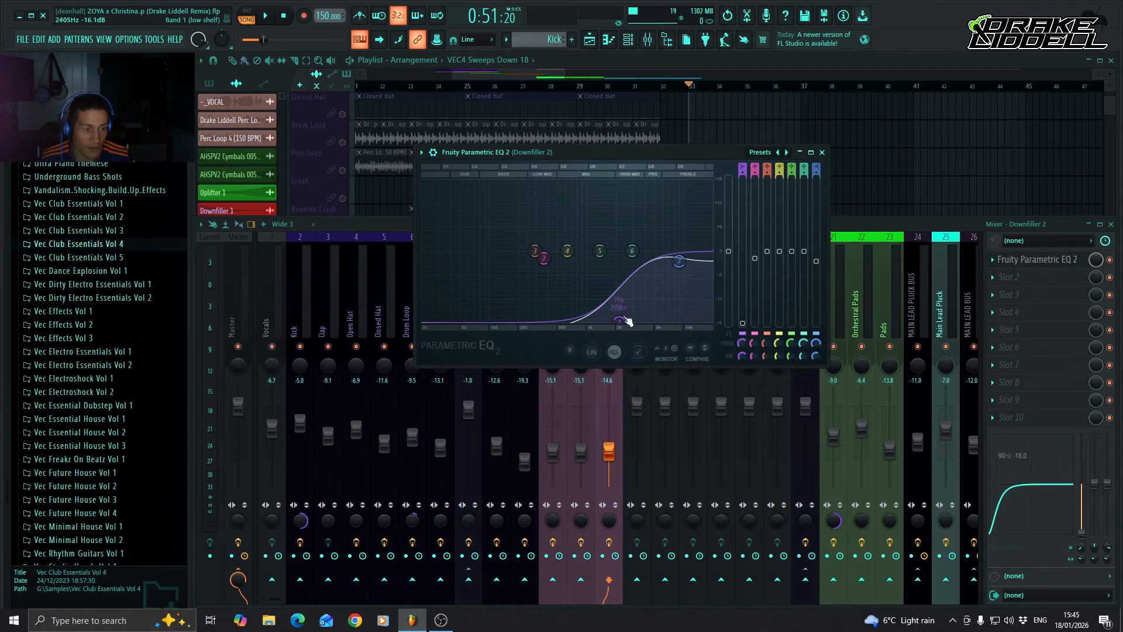
{"action": "left_click", "coordinate": [799, 153]}
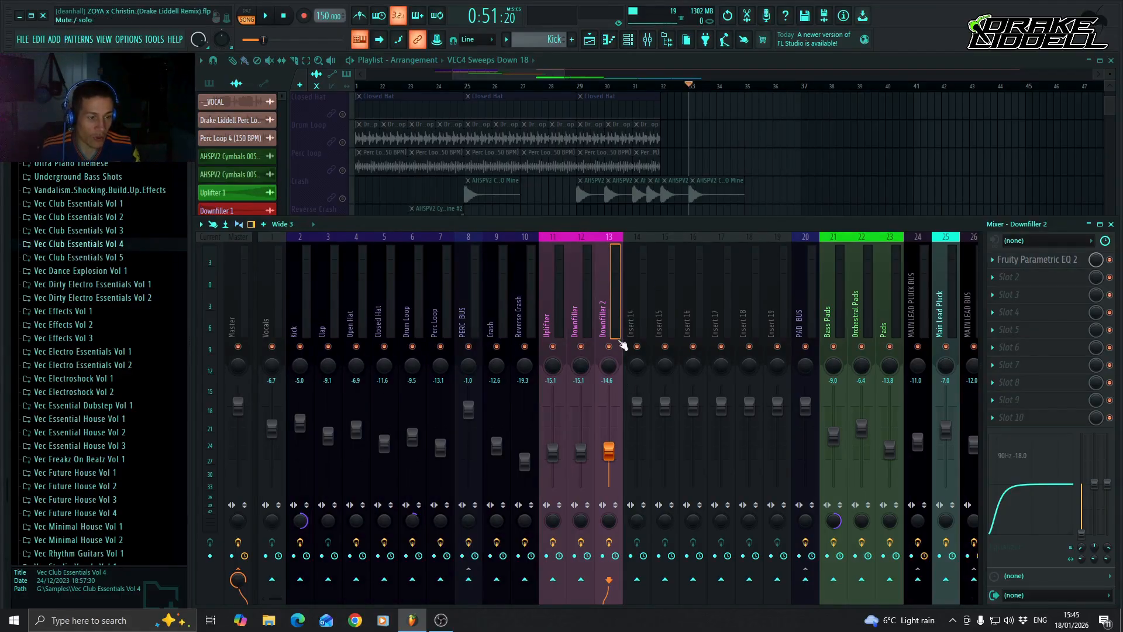
Unsolo the Downfiller 2 playlist track and pull both downfiller mixer faders all the way down
{"action": "key", "text": "F9"}
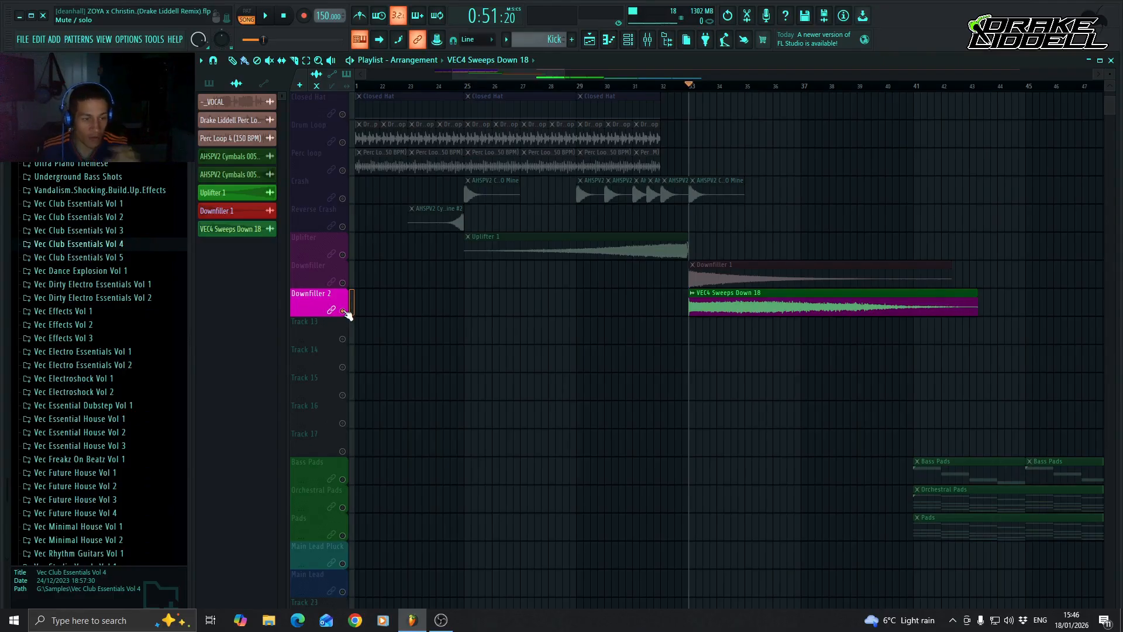
{"action": "right_click", "coordinate": [343, 311]}
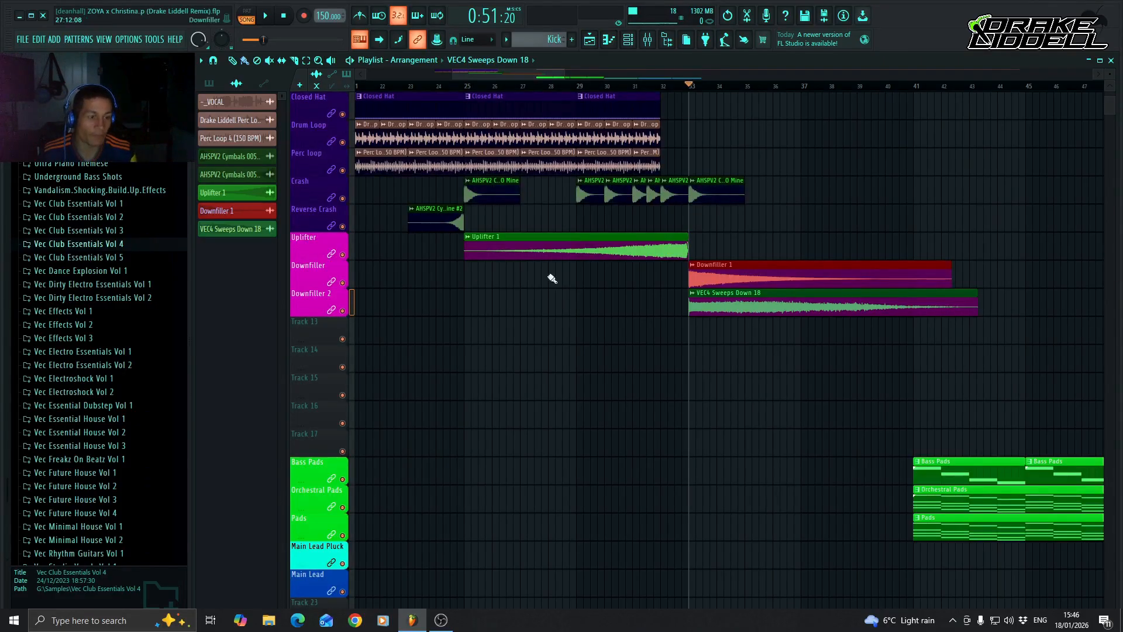
{"action": "left_click", "coordinate": [648, 41]}
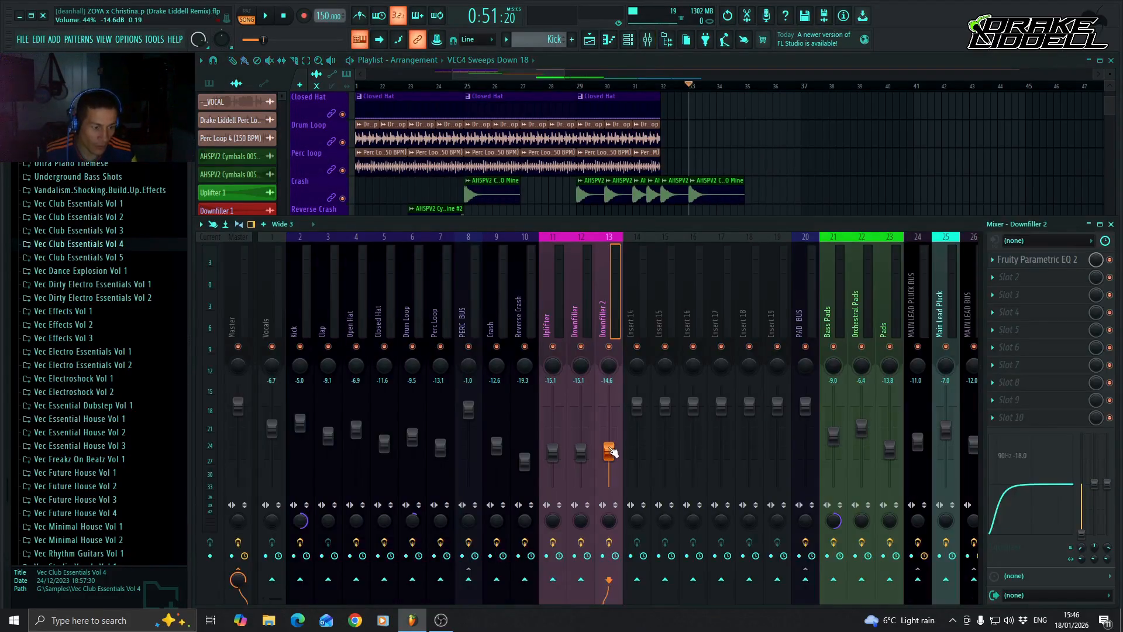
{"action": "left_click_drag", "start_coordinate": [611, 456], "coordinate": [612, 488]}
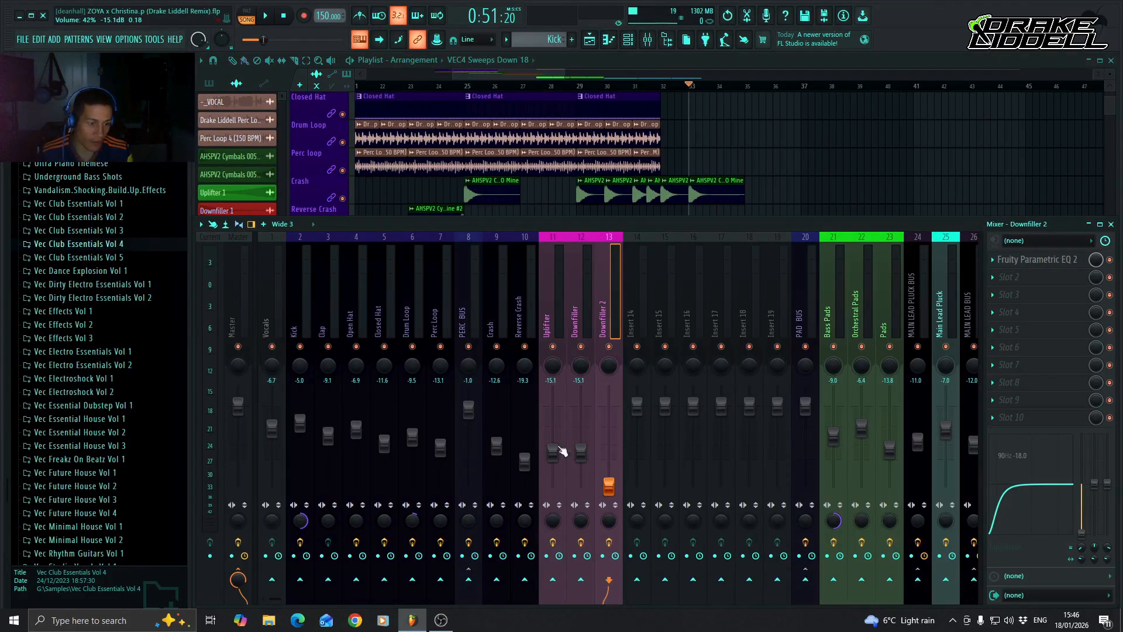
{"action": "left_click_drag", "start_coordinate": [580, 451], "coordinate": [585, 471]}
Play the transition from bar 31 and raise the Downfiller fader to about -18.3 dB
{"action": "key", "text": "space"}
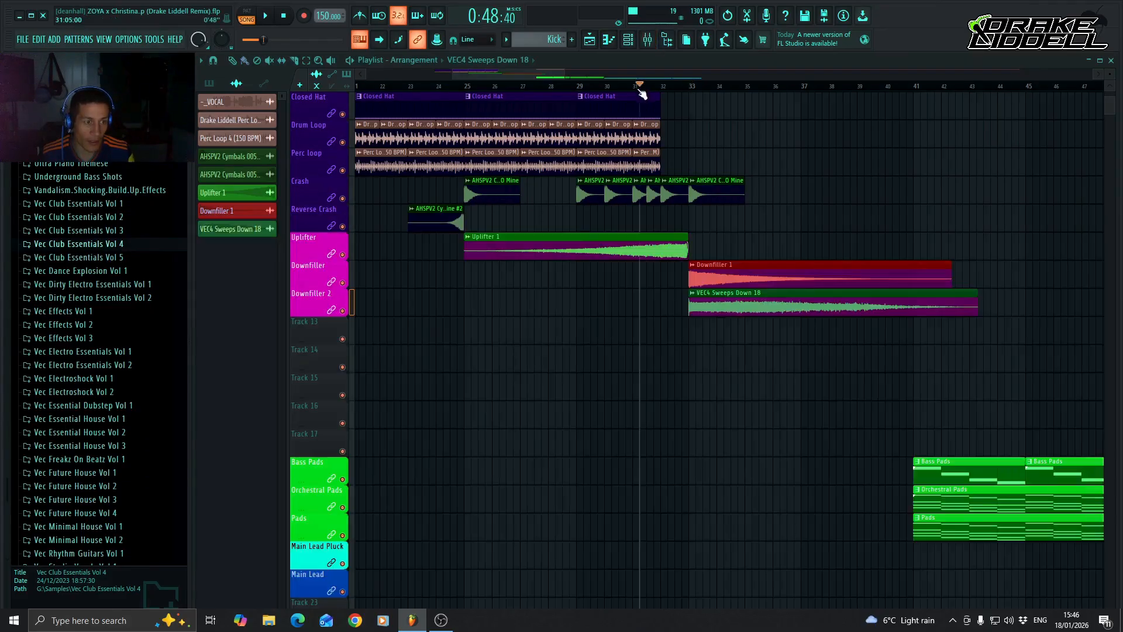
{"action": "left_click", "coordinate": [648, 41]}
{"action": "left_click", "coordinate": [648, 41]}
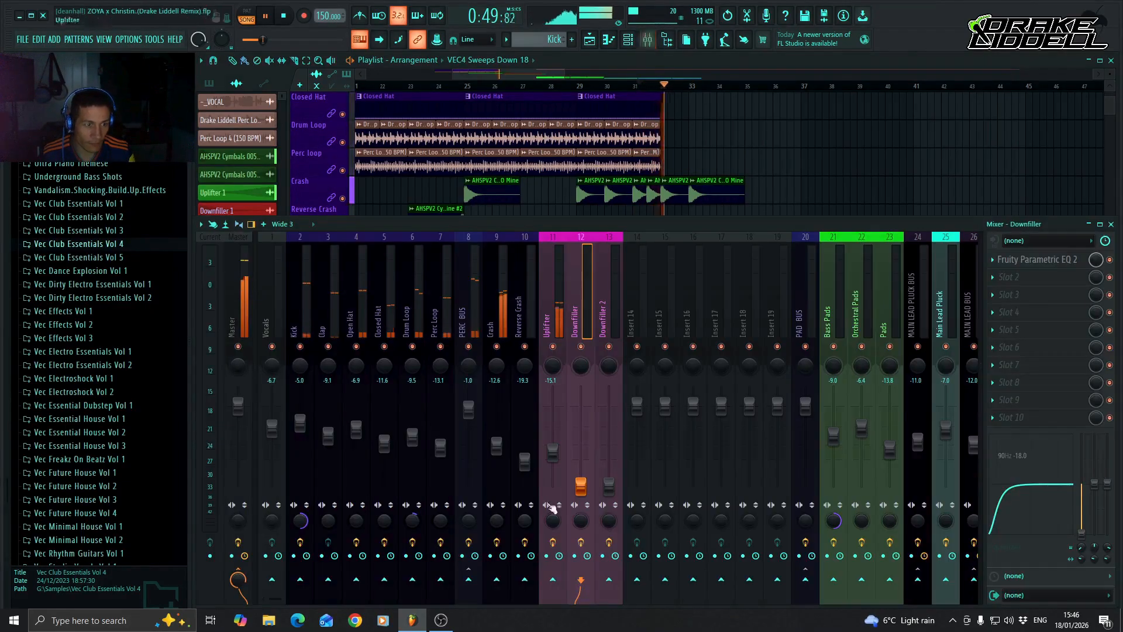
{"action": "left_click_drag", "start_coordinate": [581, 471], "coordinate": [581, 462]}
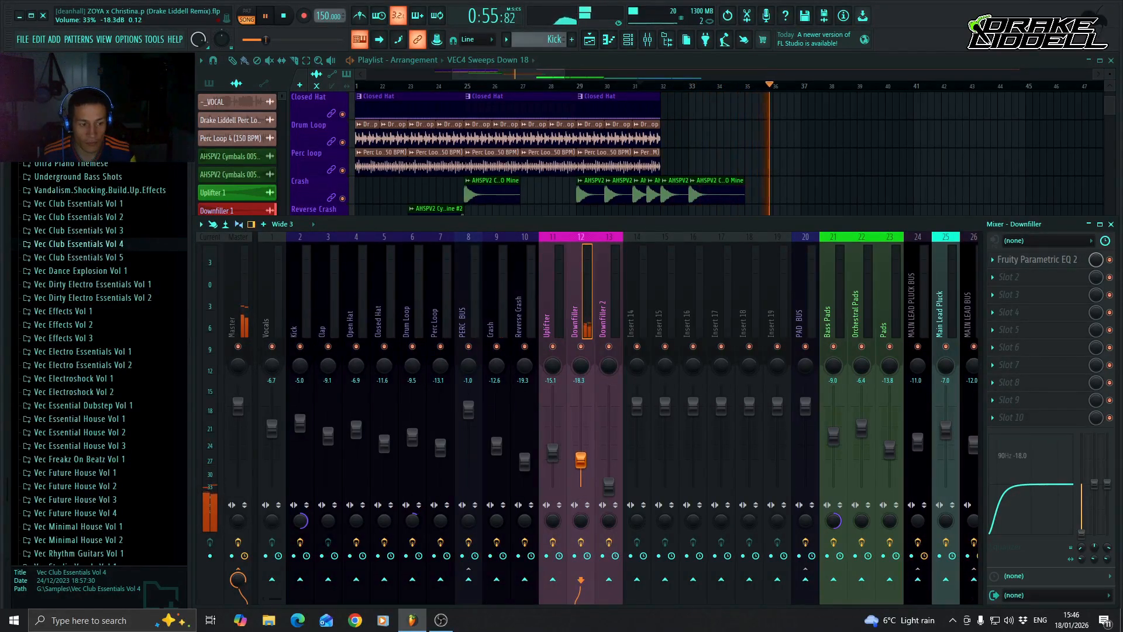
{"action": "key", "text": "space"}
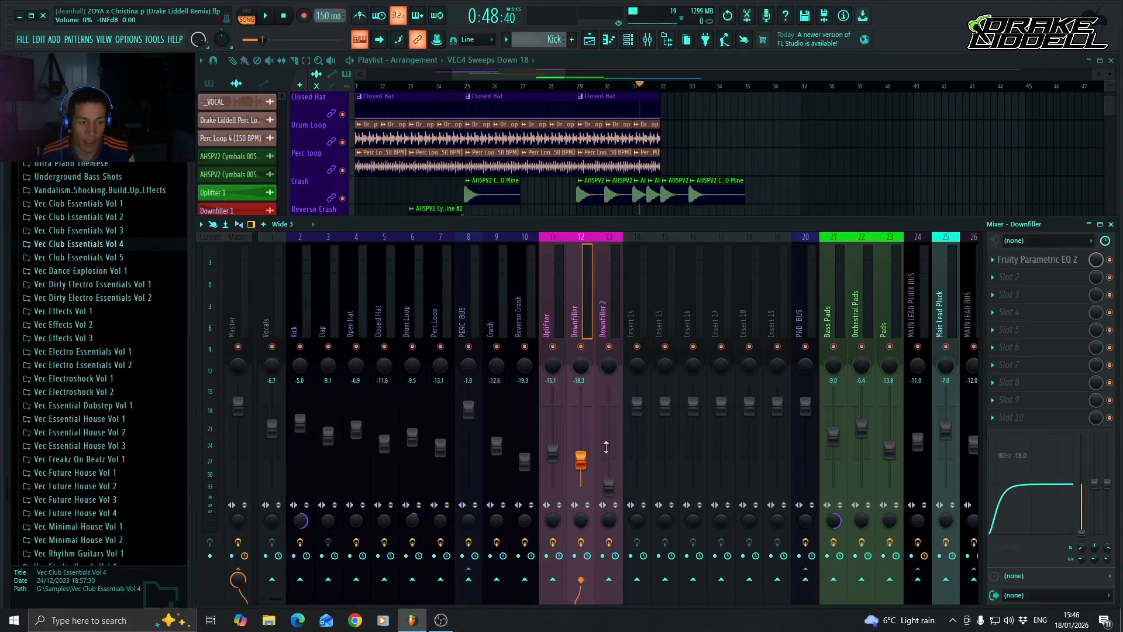
Replay the transition and raise the Downfiller 2 fader to about -14.8 dB
{"action": "key", "text": "space"}
{"action": "left_click_drag", "start_coordinate": [612, 486], "coordinate": [615, 457]}
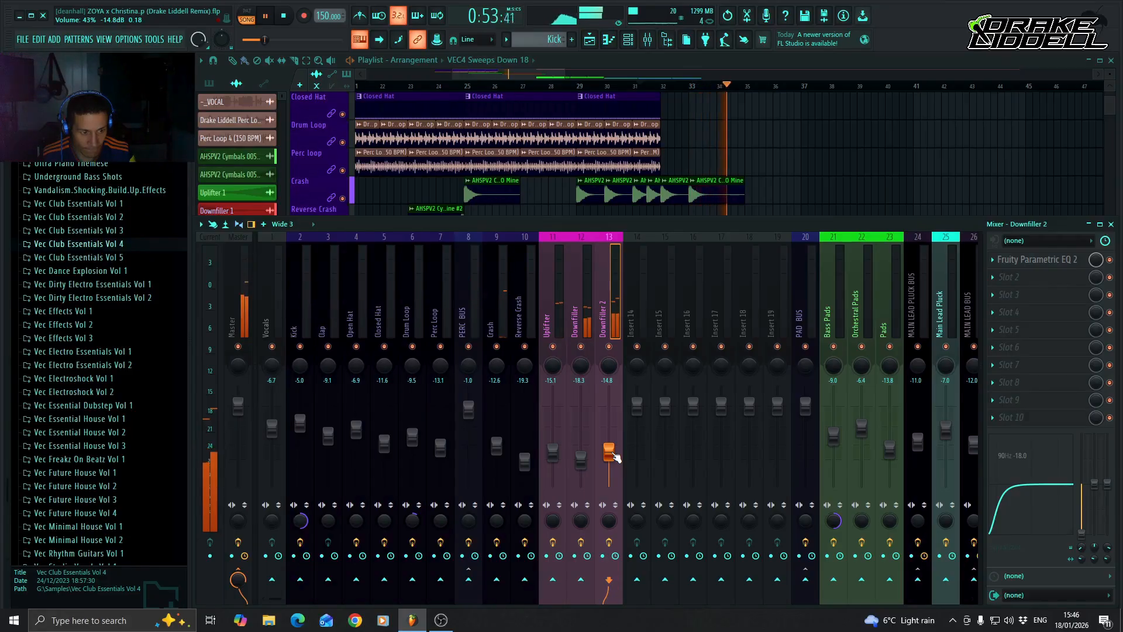
{"action": "key", "text": "space"}
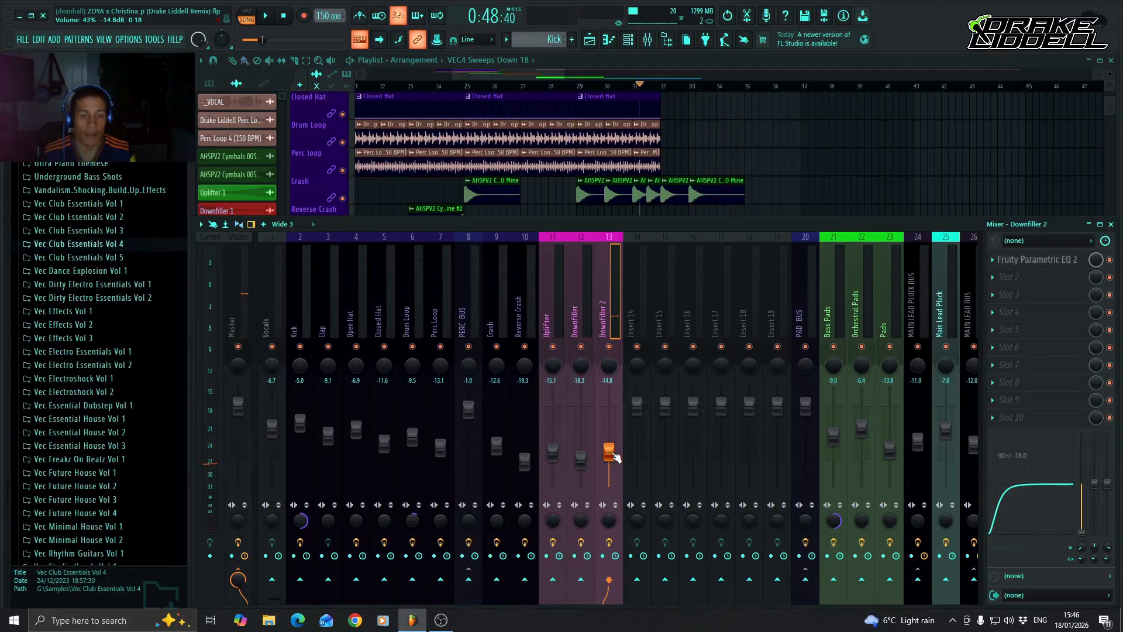
Load LFOTool into Downfiller 2's second effect slot and move the curve's peak point slightly earlier so the end slopes down
{"action": "left_click", "coordinate": [992, 276]}
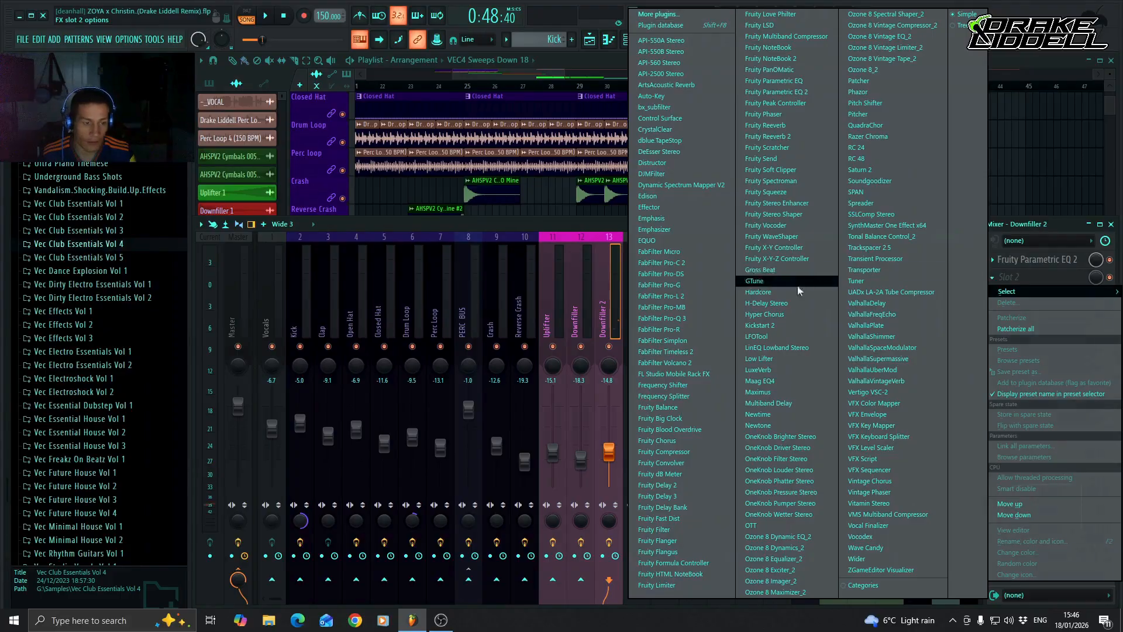
{"action": "left_click", "coordinate": [784, 338]}
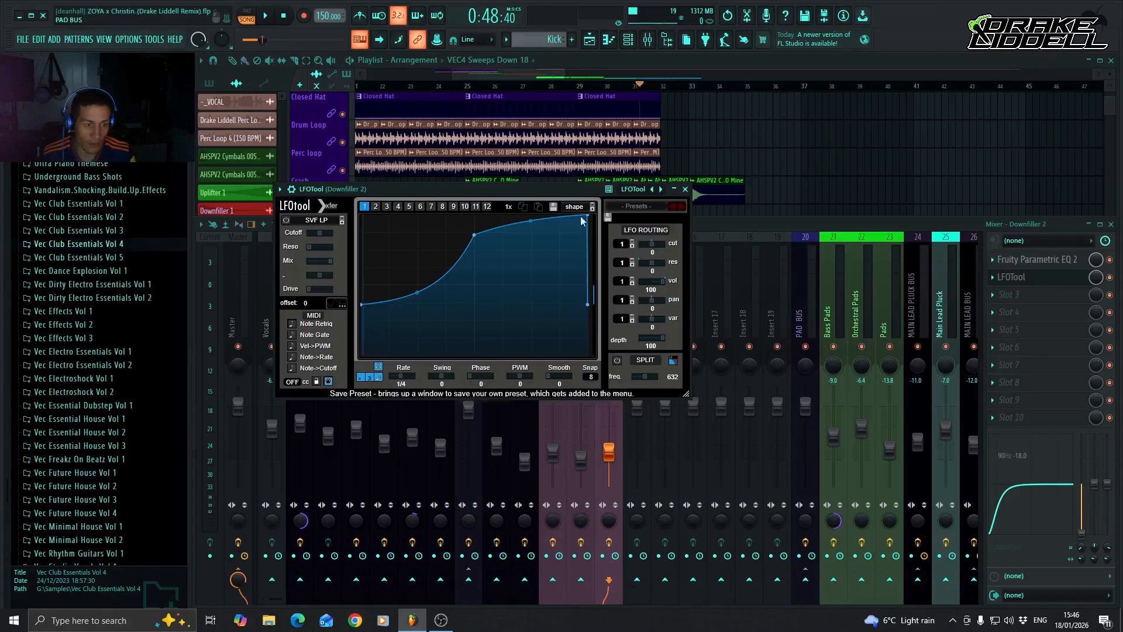
{"action": "left_click_drag", "start_coordinate": [529, 189], "coordinate": [642, 200]}
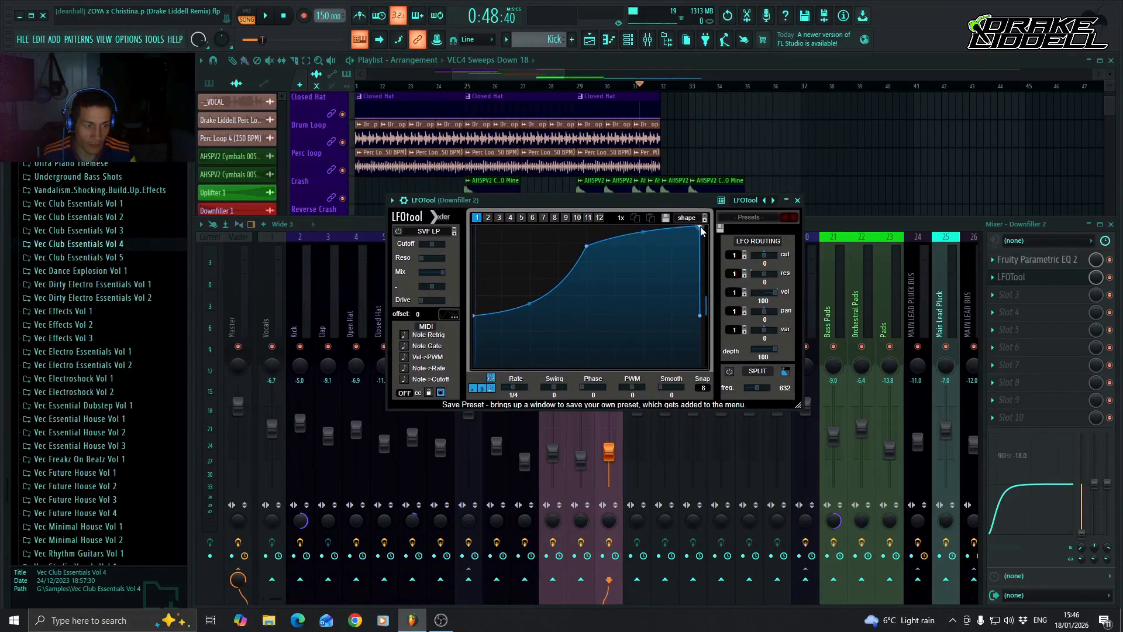
{"action": "left_click_drag", "start_coordinate": [700, 227], "coordinate": [688, 214]}
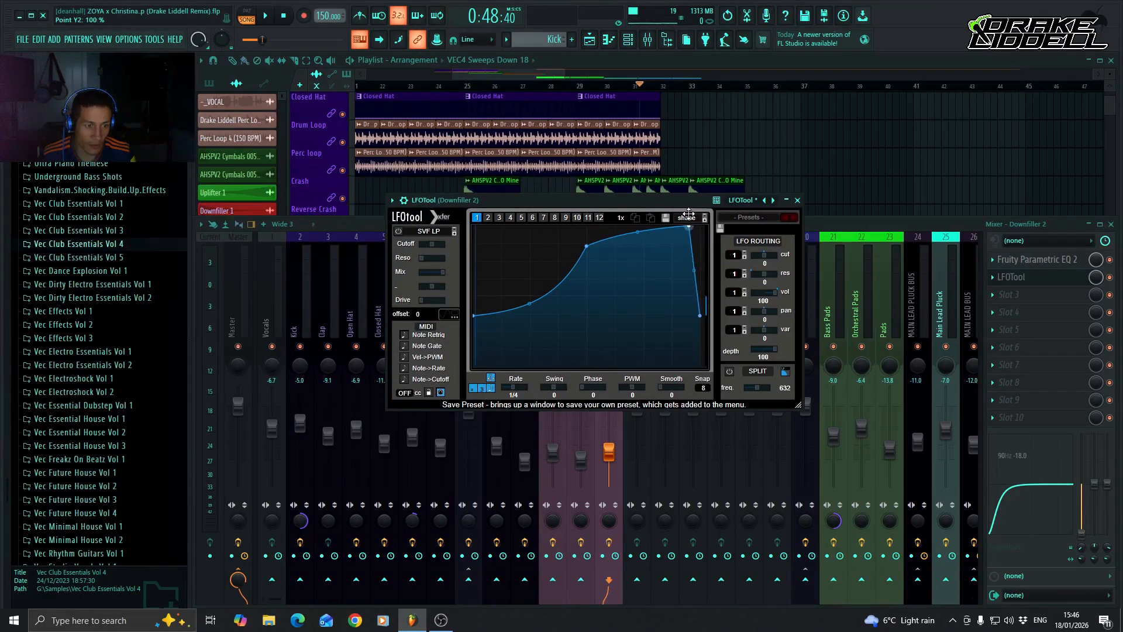
{"action": "left_click", "coordinate": [797, 200]}
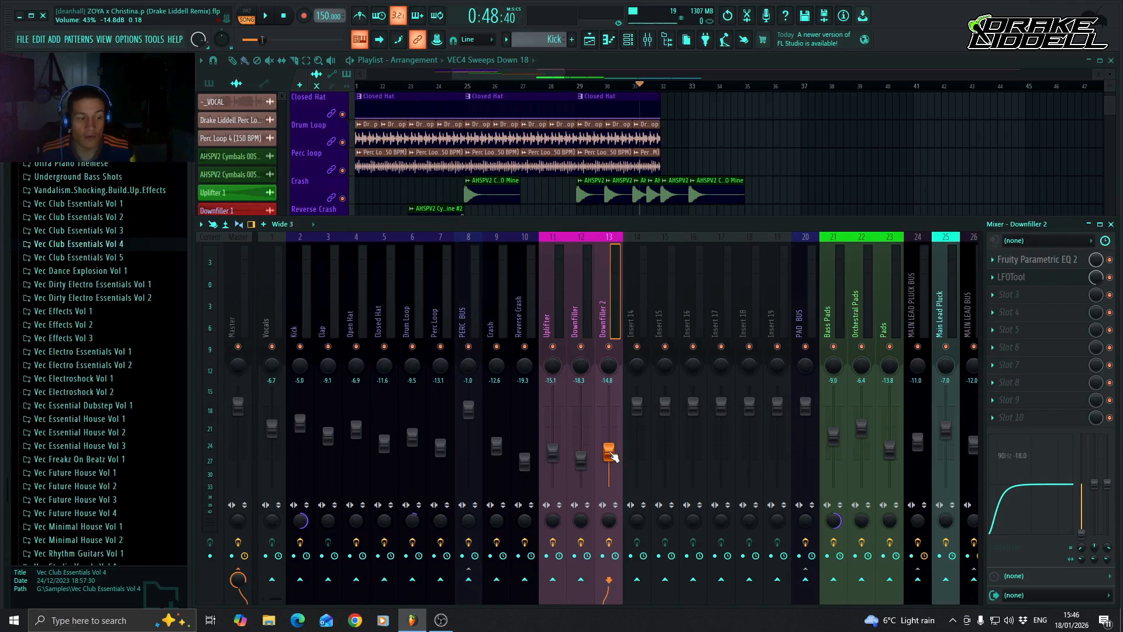
Play the transition with LFOTool active and raise the Downfiller 2 fader to about -13.9 dB
{"action": "key", "text": "space"}
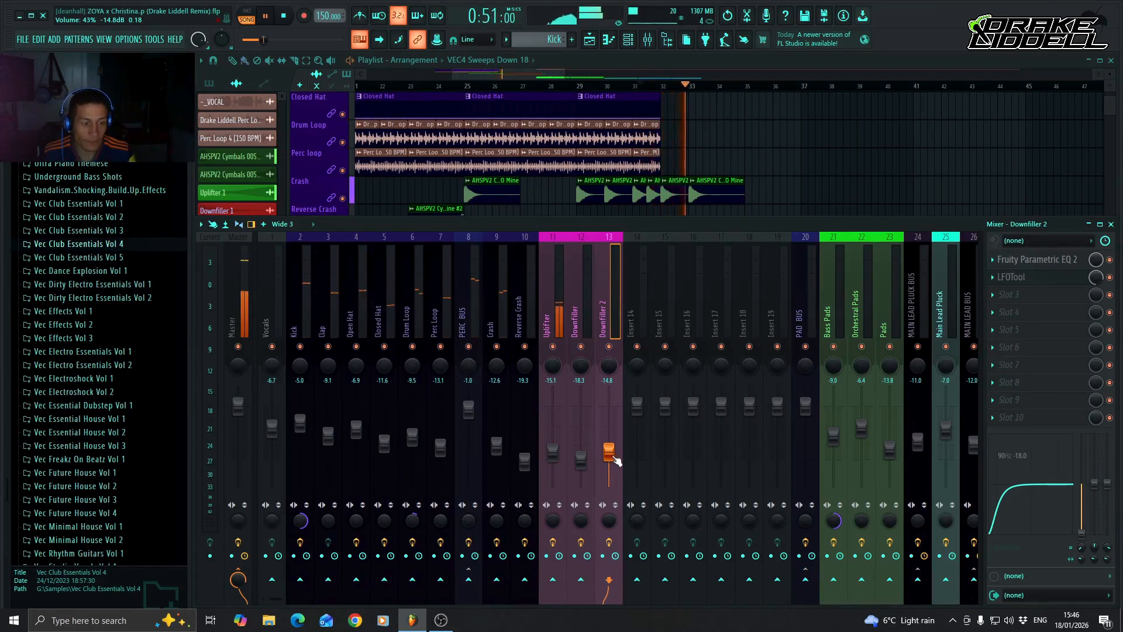
{"action": "left_click_drag", "start_coordinate": [616, 461], "coordinate": [616, 458]}
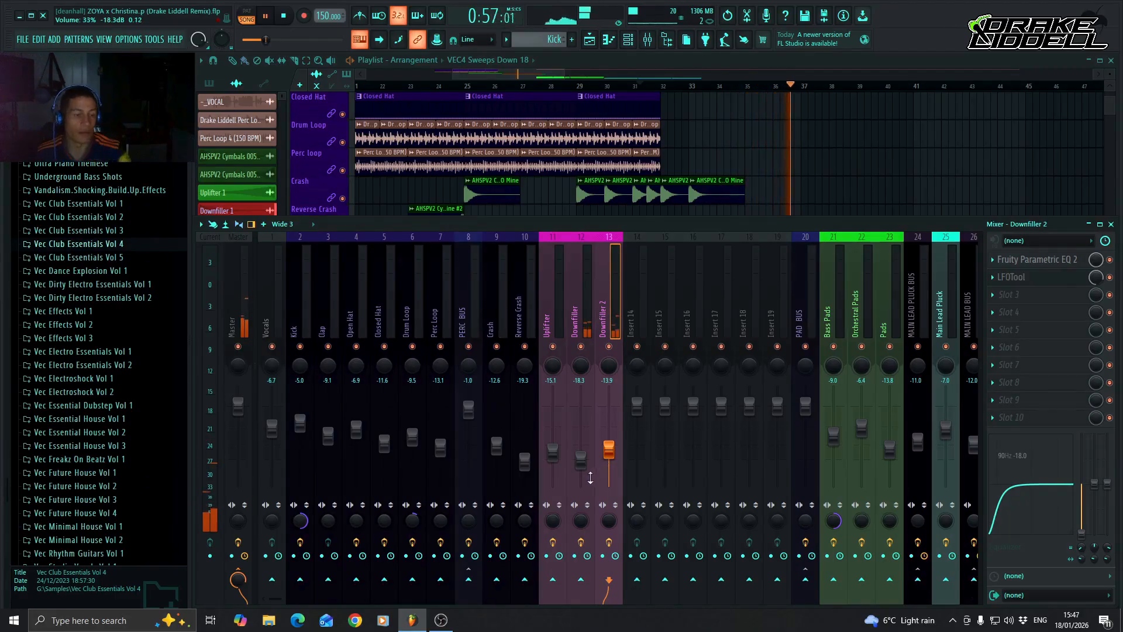
Stop playback, lower the Downfiller fader to about -19.1 dB and return to the full playlist view
{"action": "key", "text": "space"}
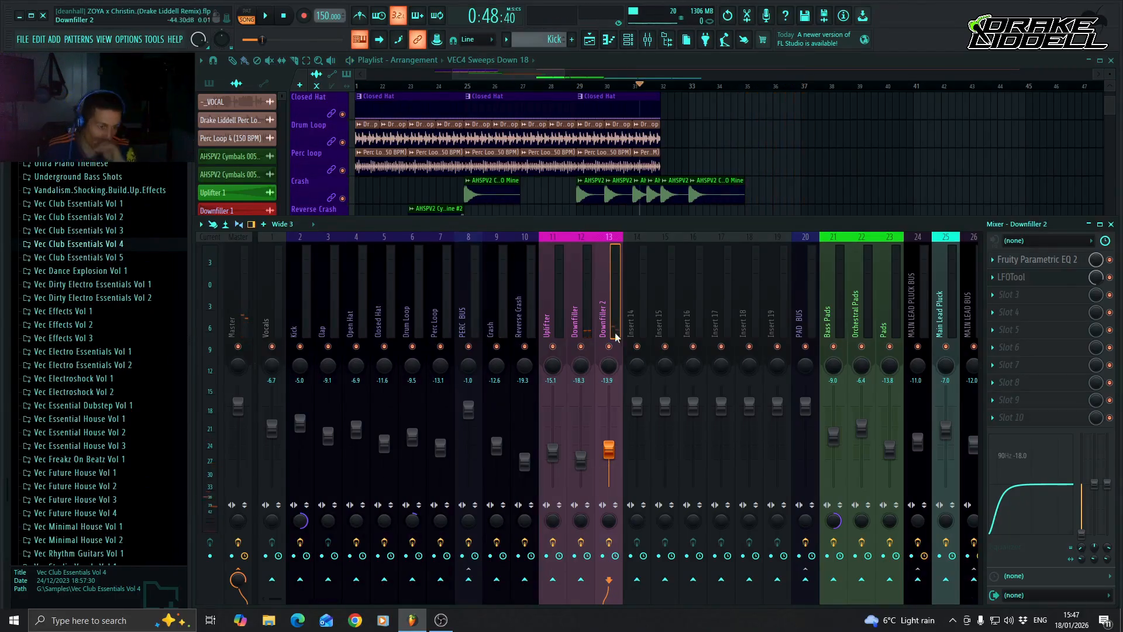
{"action": "left_click_drag", "start_coordinate": [582, 457], "coordinate": [582, 462]}
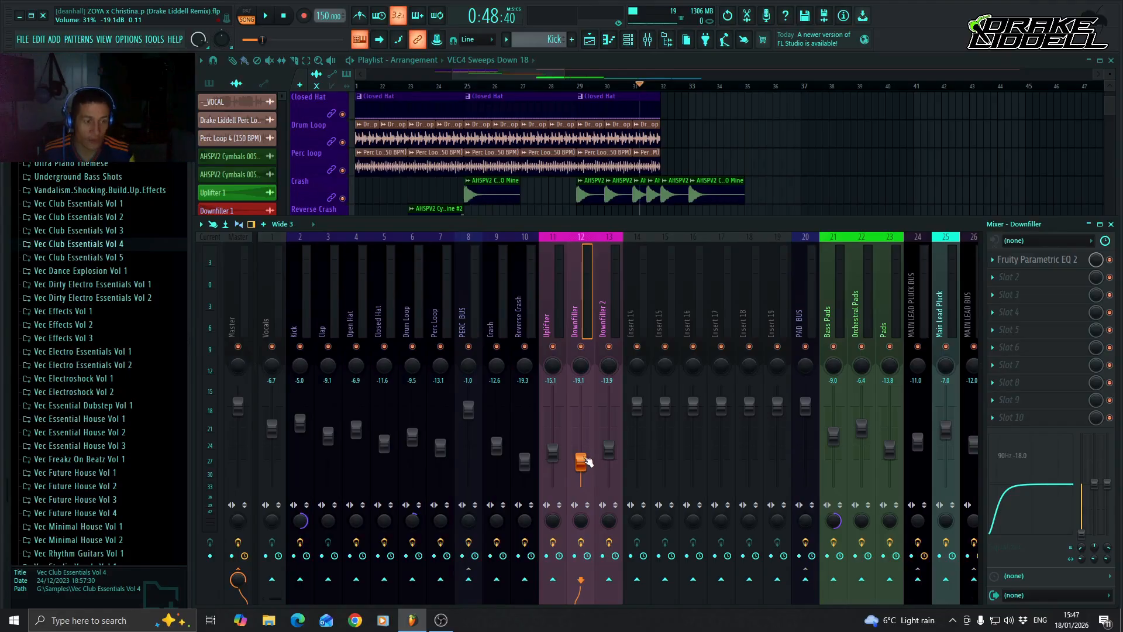
{"action": "left_click", "coordinate": [712, 70]}
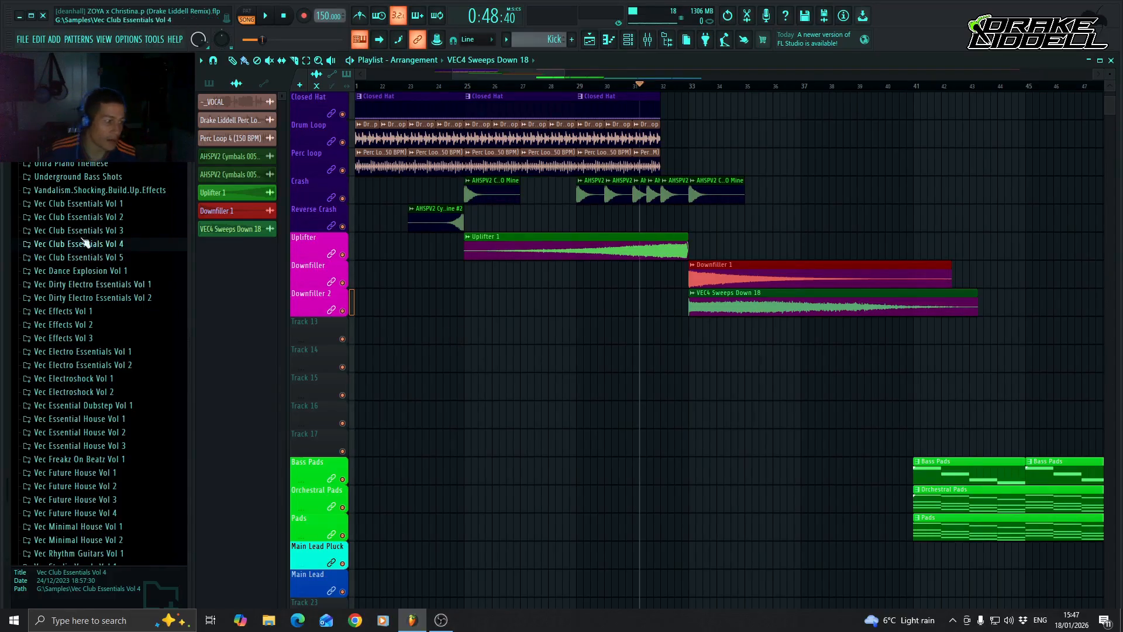
Find the FX Kick sample in the DRAKE LIDDELL Samples folder and place it on Track 13 at bar 33
{"action": "scroll", "coordinate": [117, 292], "scroll_direction": "up", "scroll_amount": 20}
{"action": "scroll", "coordinate": [99, 291], "scroll_direction": "up", "scroll_amount": 20}
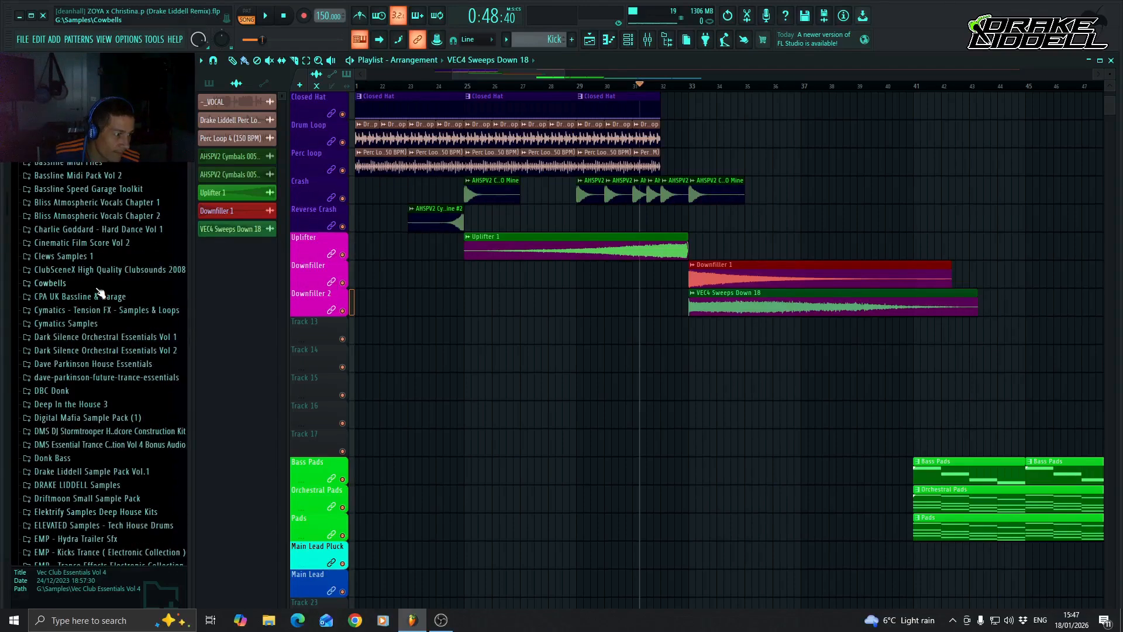
{"action": "scroll", "coordinate": [100, 293], "scroll_direction": "down", "scroll_amount": 4}
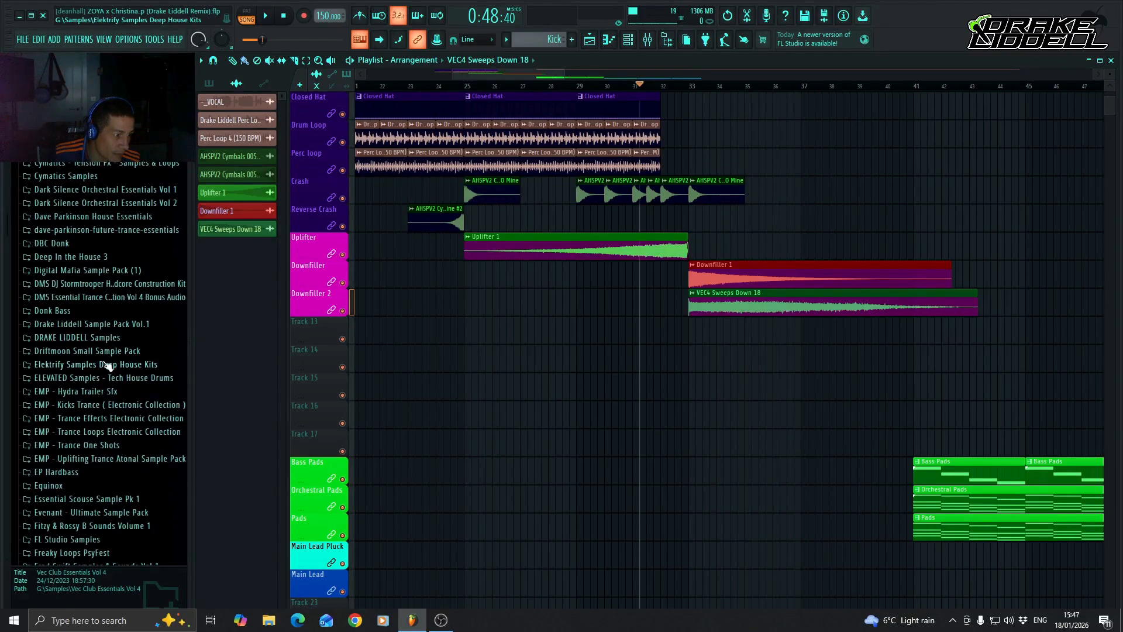
{"action": "left_click", "coordinate": [86, 341]}
{"action": "scroll", "coordinate": [76, 330], "scroll_direction": "down", "scroll_amount": 3}
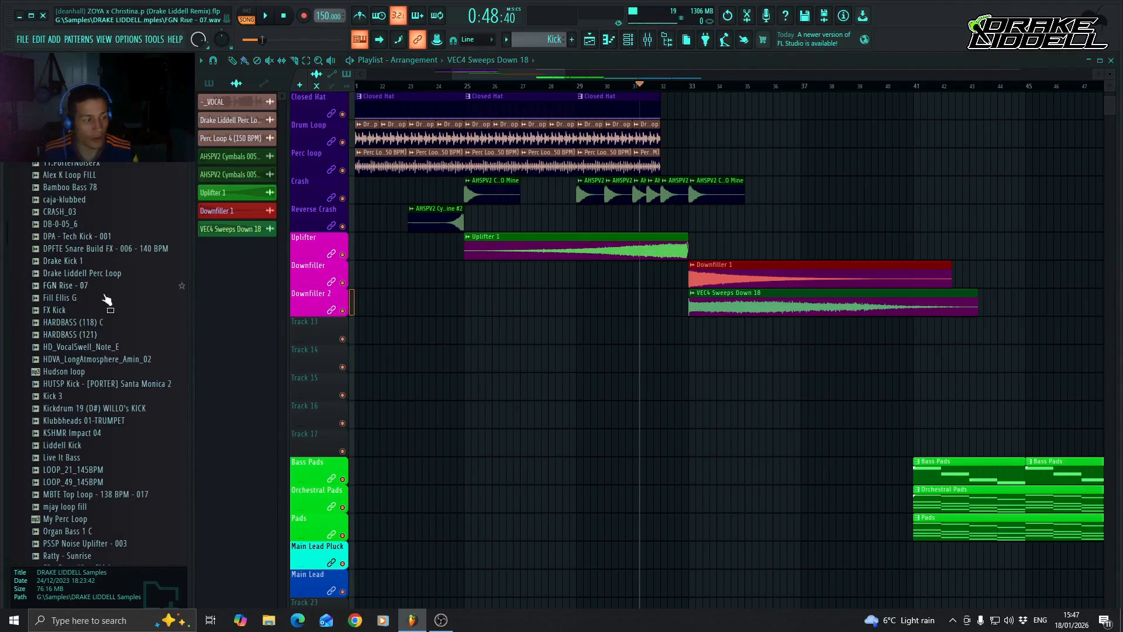
{"action": "left_click", "coordinate": [58, 313]}
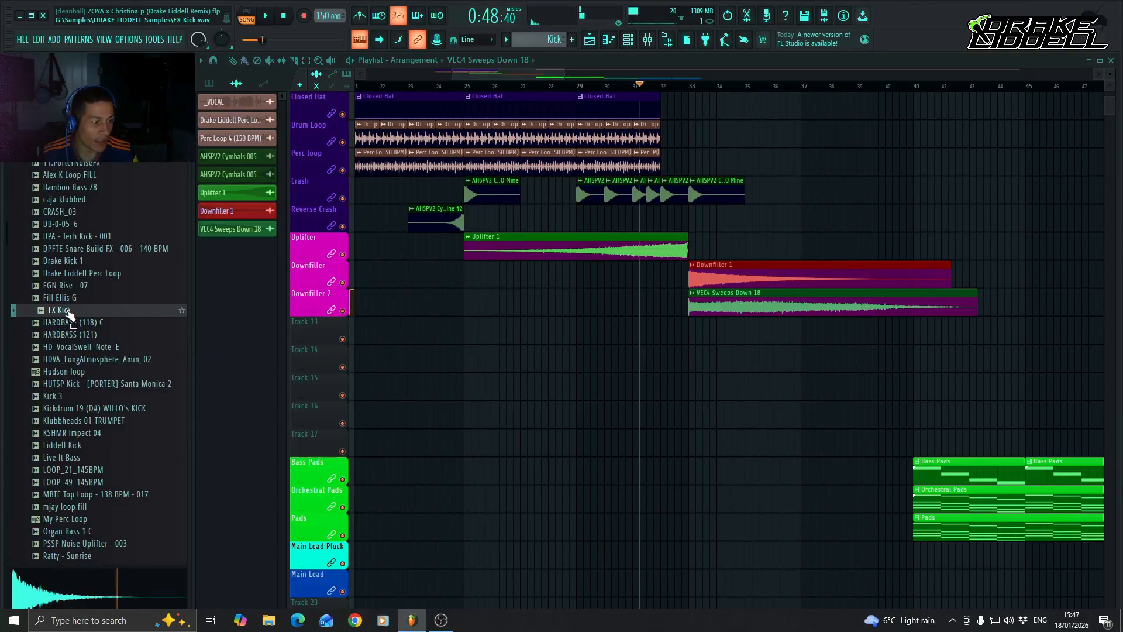
{"action": "left_click_drag", "start_coordinate": [68, 315], "coordinate": [688, 337]}
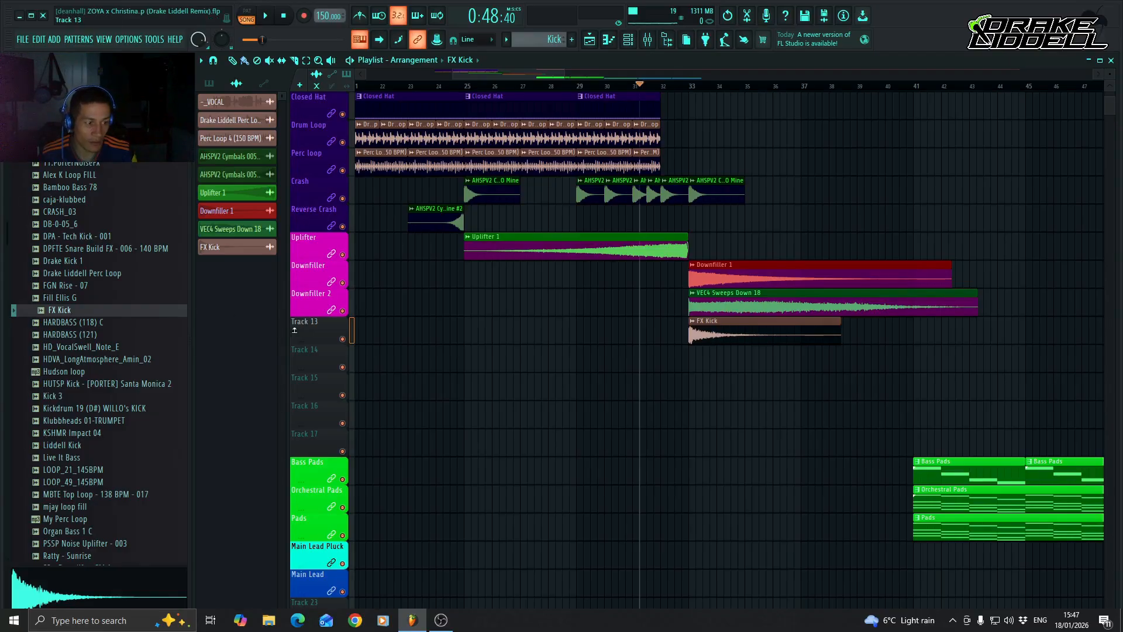
Rename playlist Track 13 to "Fx Kick" and colour it magenta like the other effect tracks
{"action": "right_click", "coordinate": [333, 332]}
{"action": "left_click", "coordinate": [374, 286]}
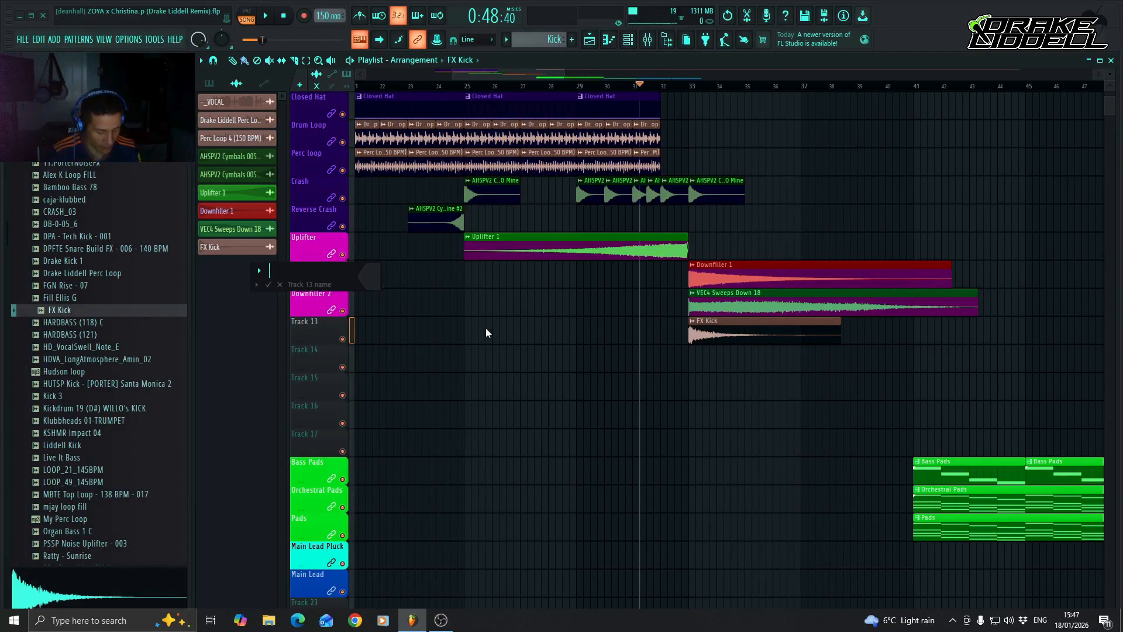
{"action": "type", "text": "Fx Kic"}
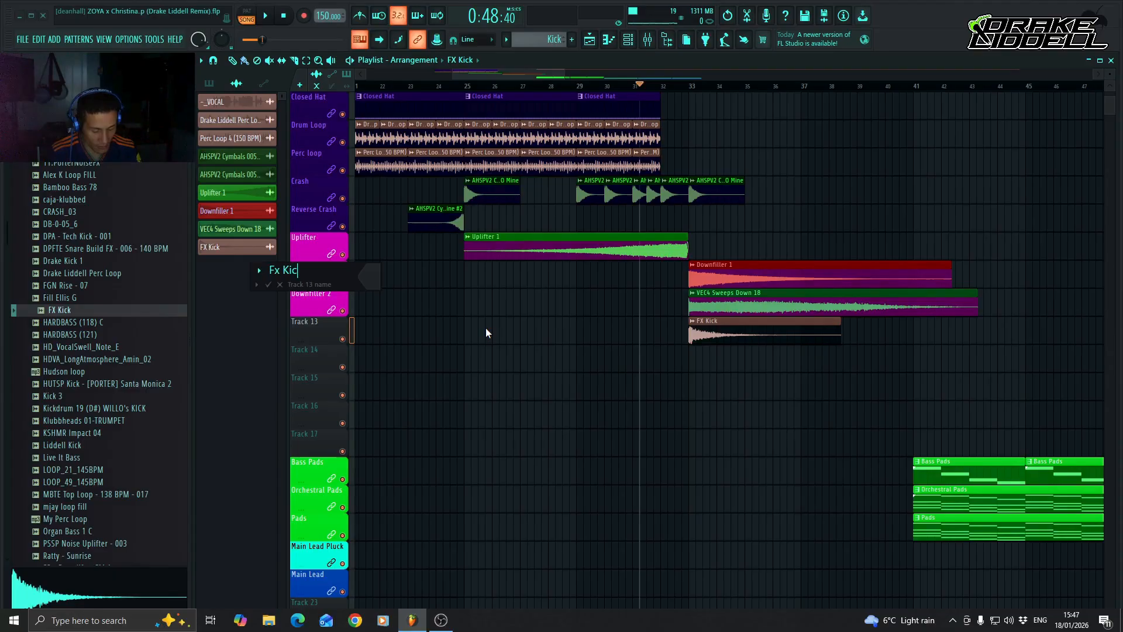
{"action": "type", "text": "k"}
{"action": "left_click", "coordinate": [376, 273]}
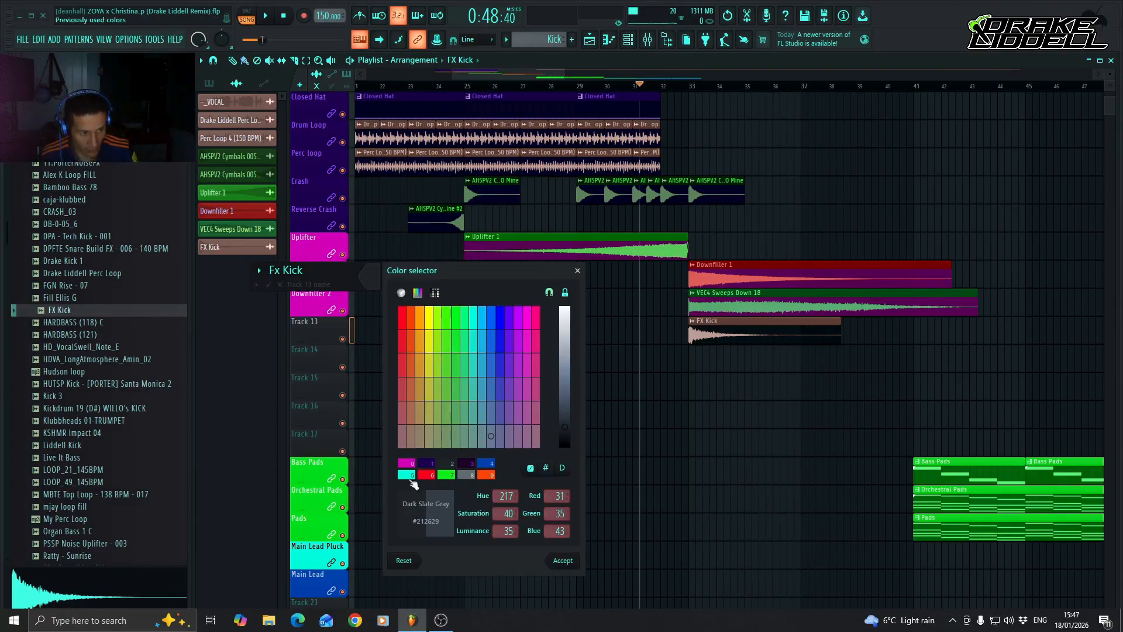
{"action": "left_click", "coordinate": [408, 463]}
{"action": "key", "text": "Return"}
{"action": "key", "text": "Return"}
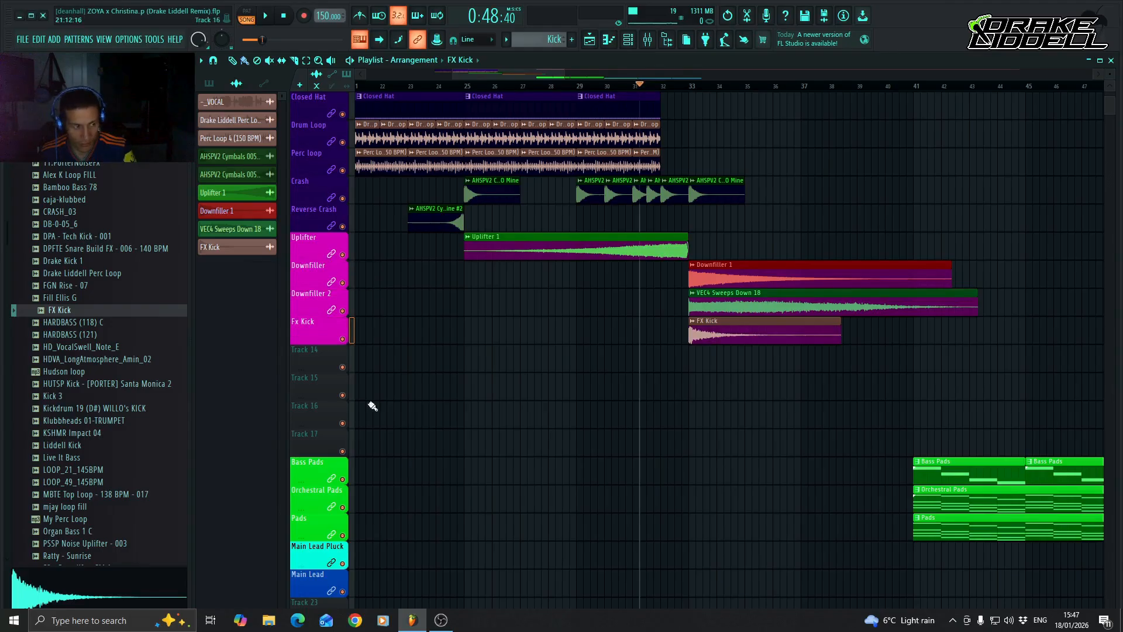
{"action": "right_click", "coordinate": [320, 332]}
{"action": "left_click", "coordinate": [376, 470]}
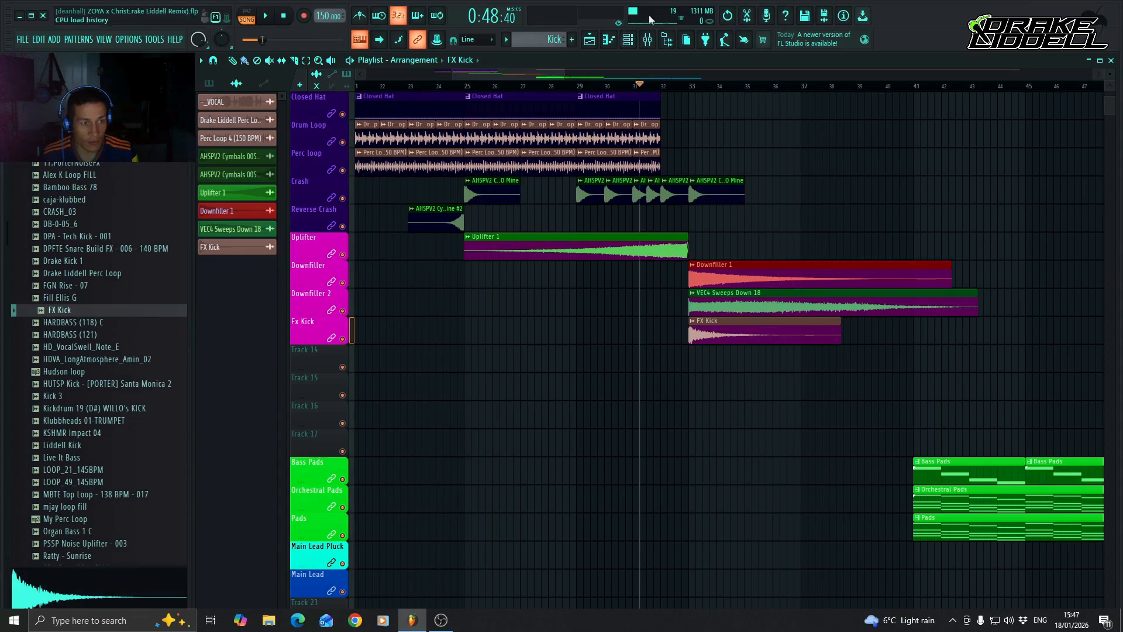
Open the FX Kick clip's channel settings and route it to mixer track 14
{"action": "left_click", "coordinate": [647, 39]}
{"action": "key", "text": "F9"}
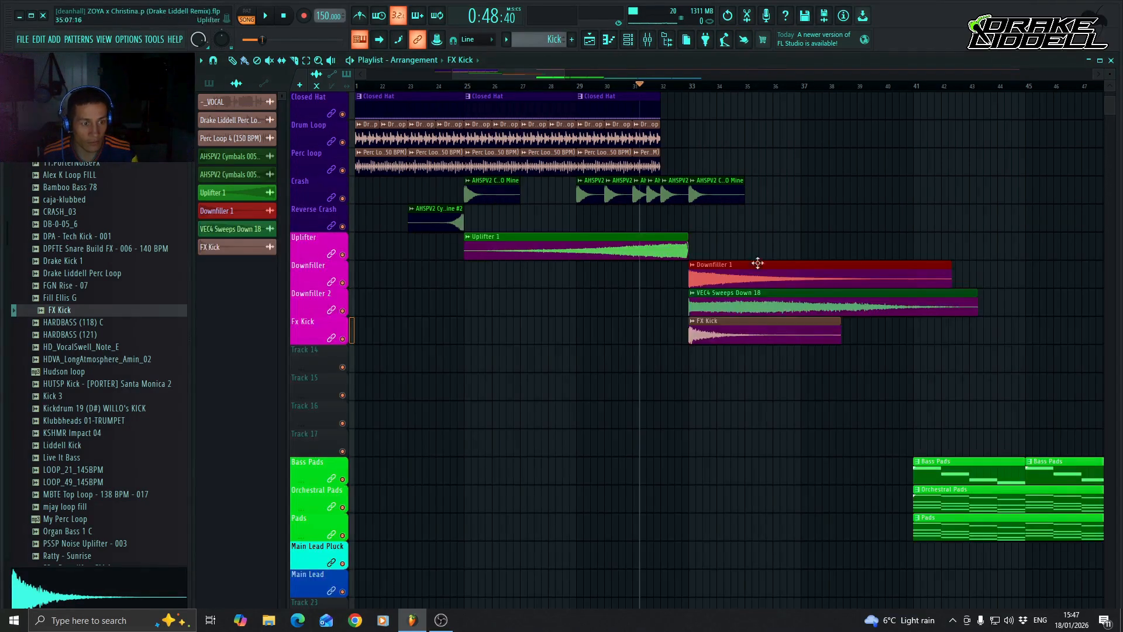
{"action": "double_click", "coordinate": [749, 337]}
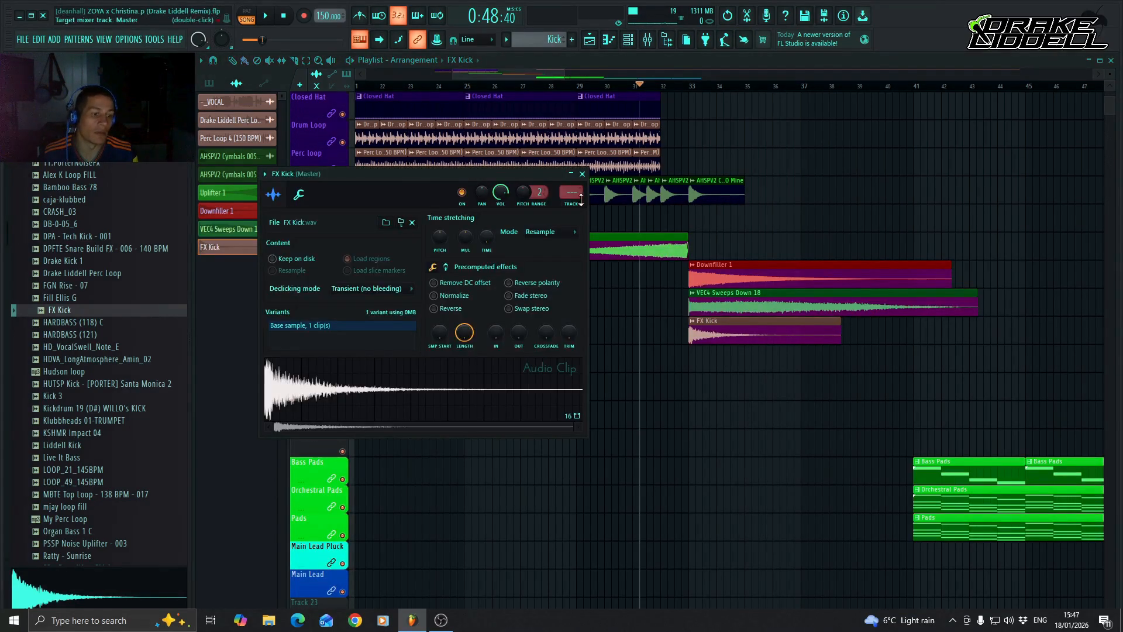
{"action": "left_click", "coordinate": [648, 39]}
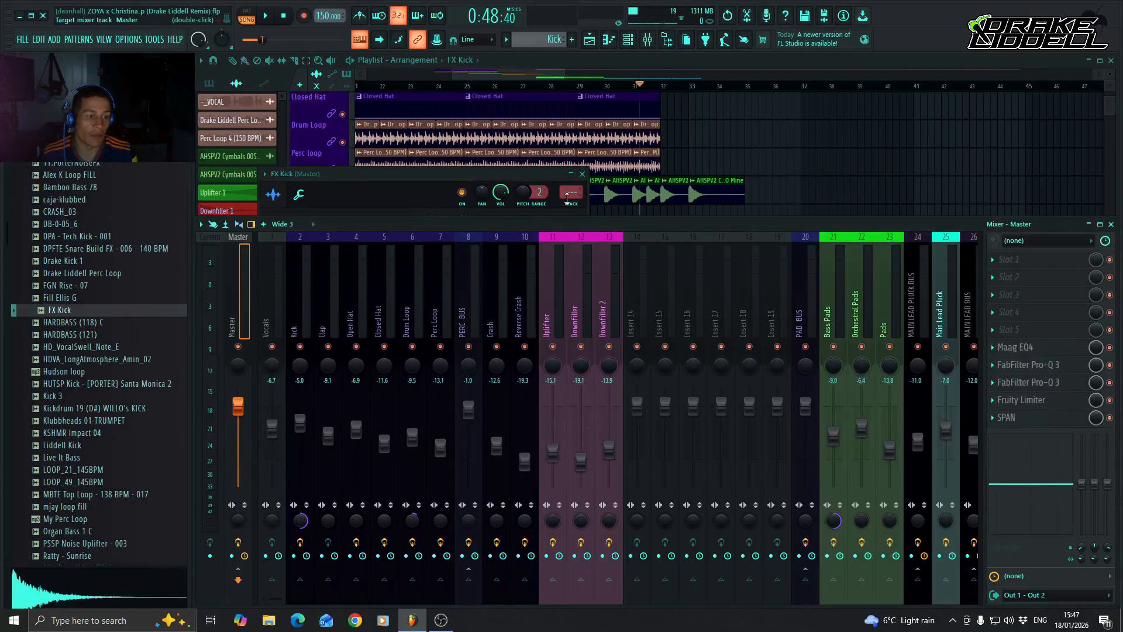
{"action": "scroll", "coordinate": [570, 194], "scroll_direction": "up", "scroll_amount": 2}
{"action": "scroll", "coordinate": [569, 194], "scroll_direction": "up", "scroll_amount": 6}
{"action": "scroll", "coordinate": [570, 195], "scroll_direction": "up", "scroll_amount": 1}
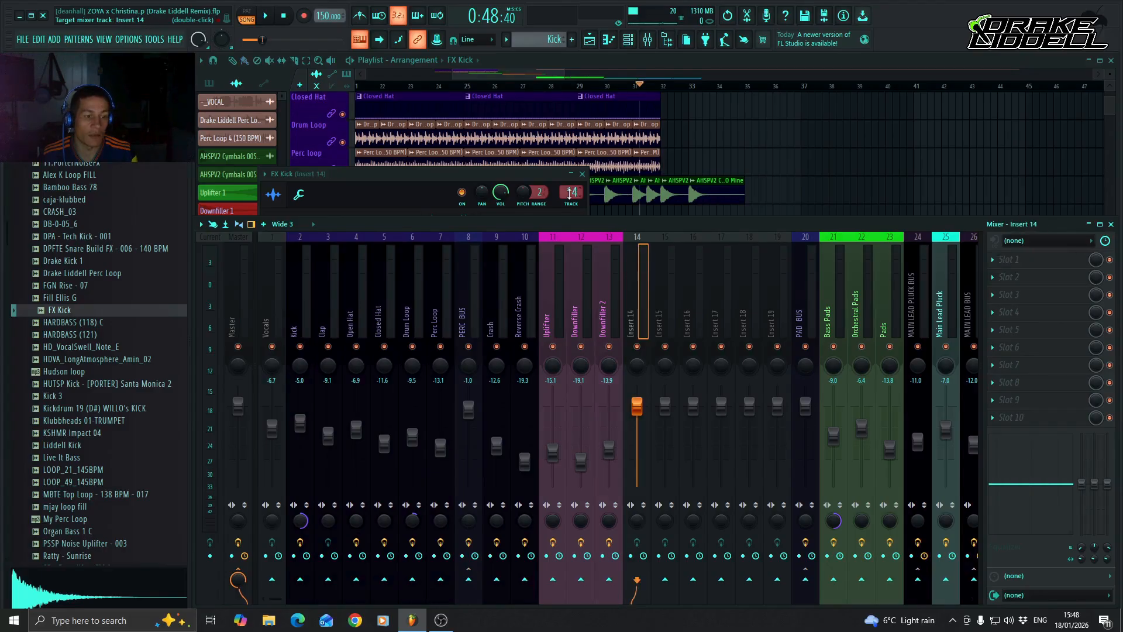
Name mixer Insert 14 "Fx Kick" and colour it magenta to match the neighbouring effect tracks
{"action": "left_click", "coordinate": [686, 64]}
{"action": "left_click", "coordinate": [647, 39]}
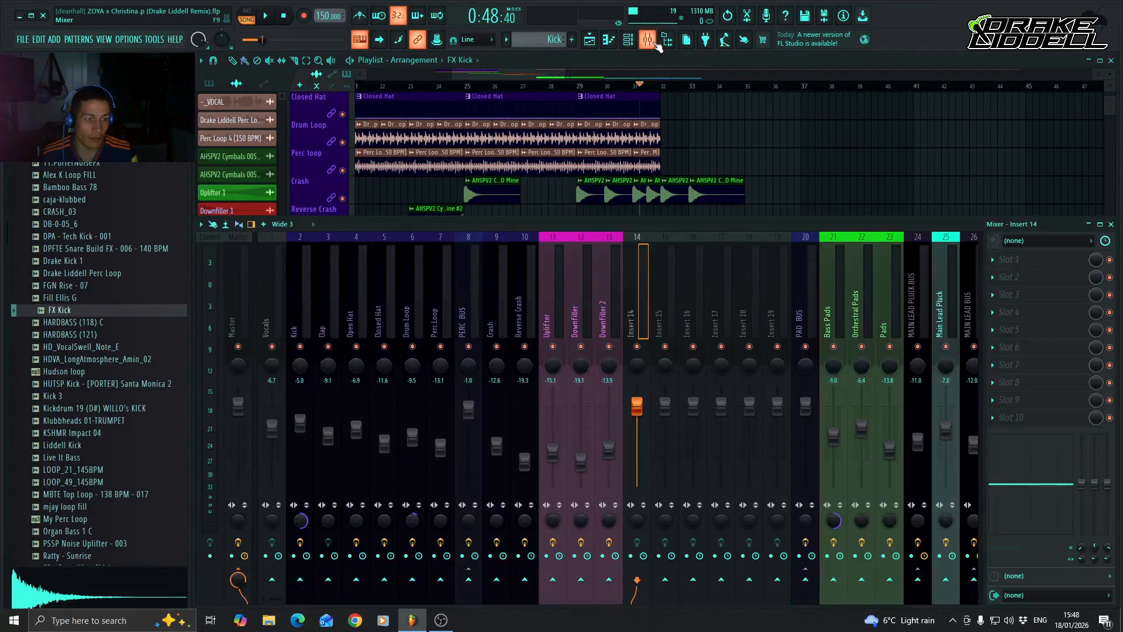
{"action": "right_click", "coordinate": [636, 300]}
{"action": "left_click", "coordinate": [713, 193]}
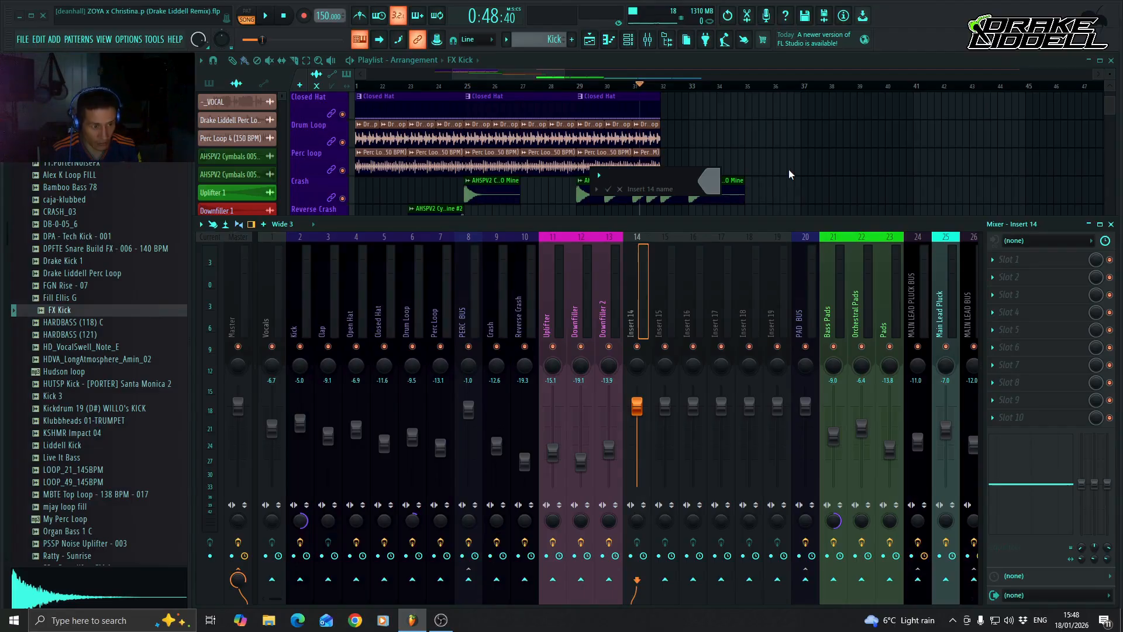
{"action": "type", "text": "Fx Ki"}
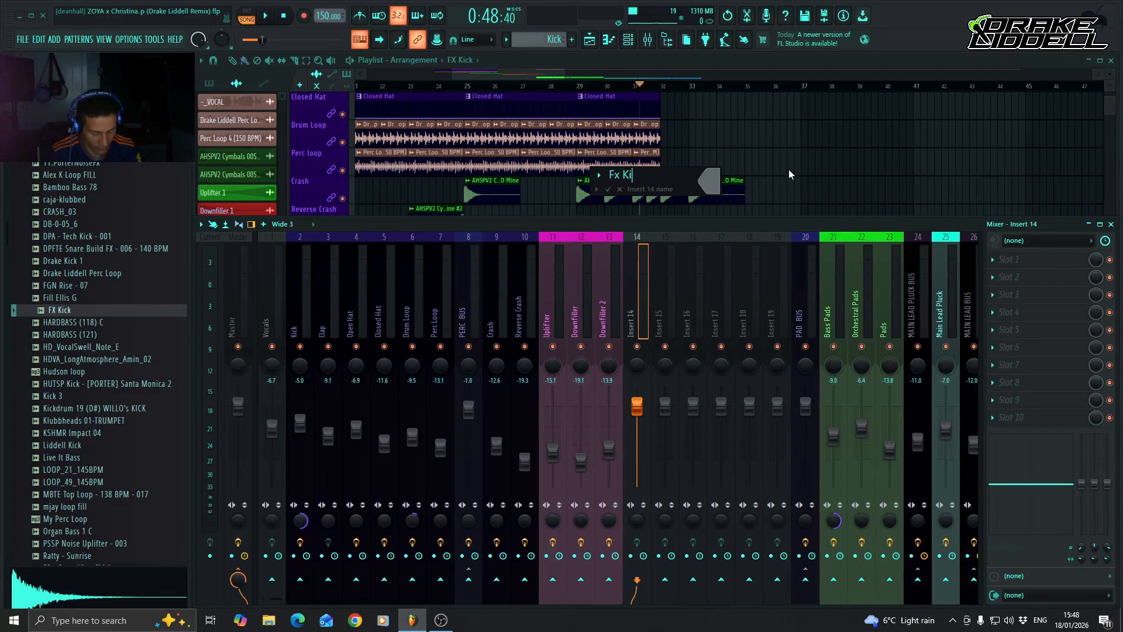
{"action": "type", "text": "ck"}
{"action": "left_click", "coordinate": [709, 180]}
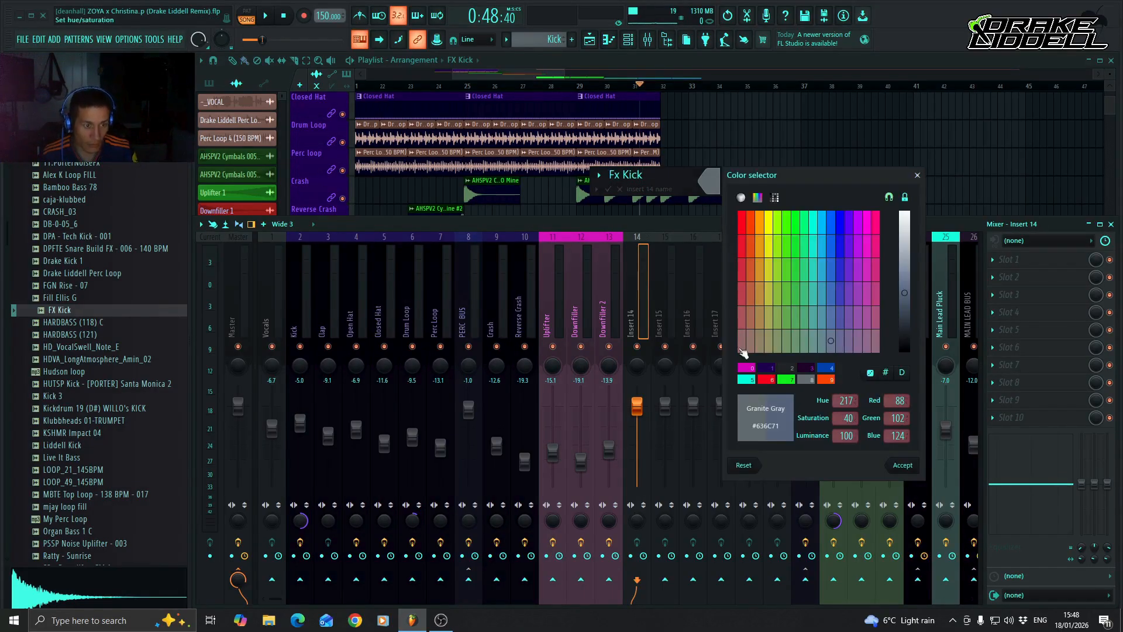
{"action": "left_click", "coordinate": [748, 369]}
{"action": "key", "text": "Return"}
{"action": "key", "text": "Return"}
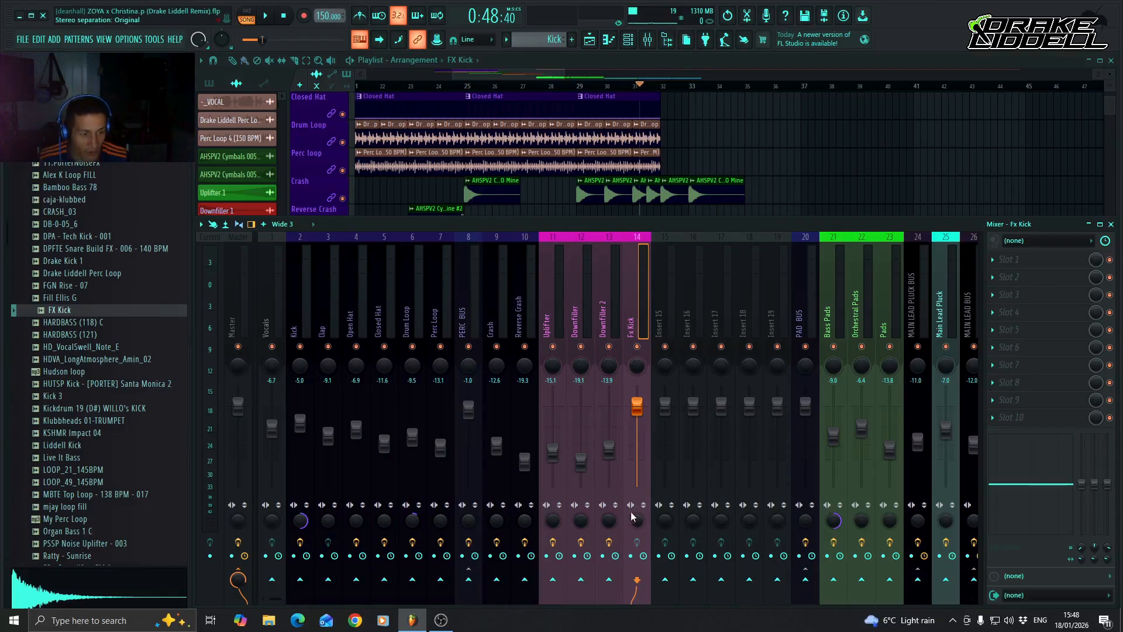
Lower the Fx Kick fader to about -10.9 dB while playing the transition from bar 31
{"action": "left_click_drag", "start_coordinate": [626, 85], "coordinate": [632, 86]}
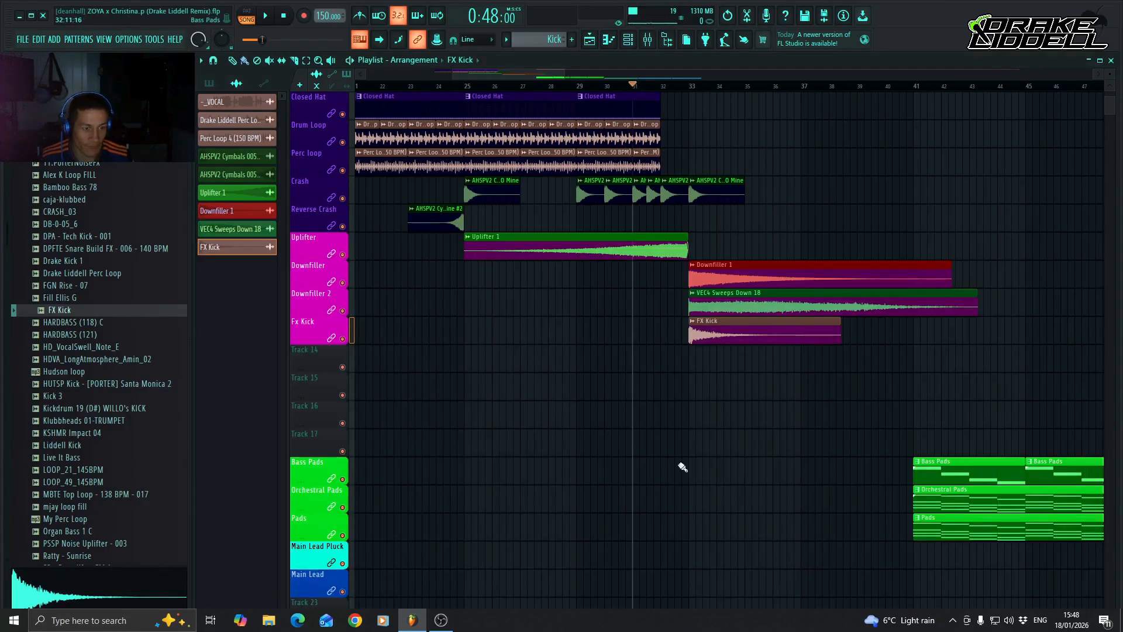
{"action": "left_click", "coordinate": [647, 41]}
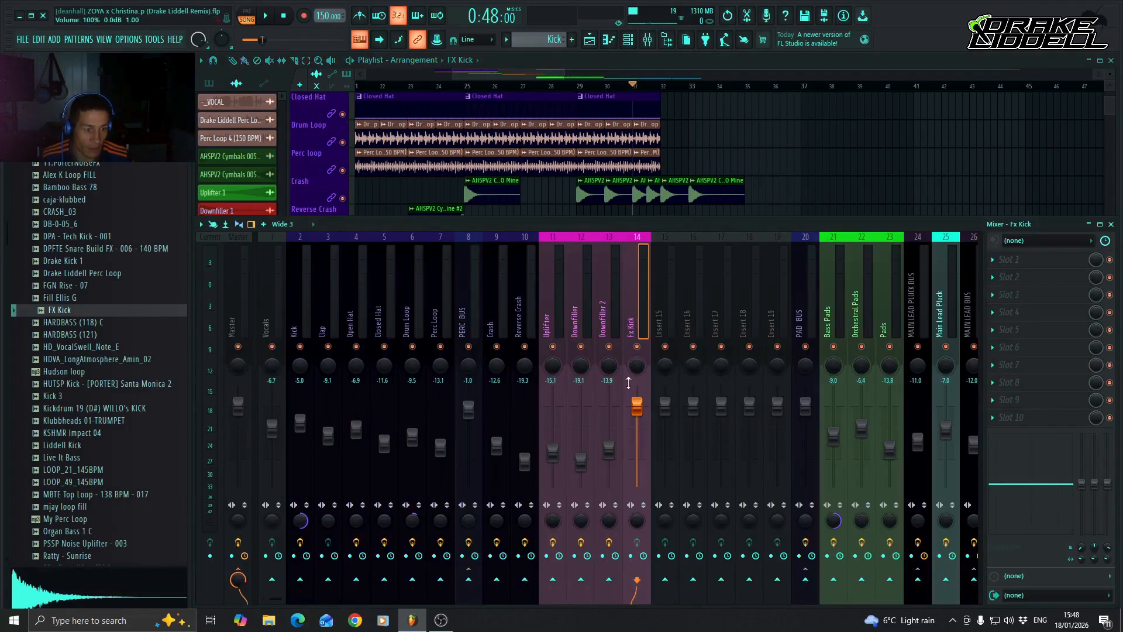
{"action": "left_click_drag", "start_coordinate": [636, 405], "coordinate": [636, 448]}
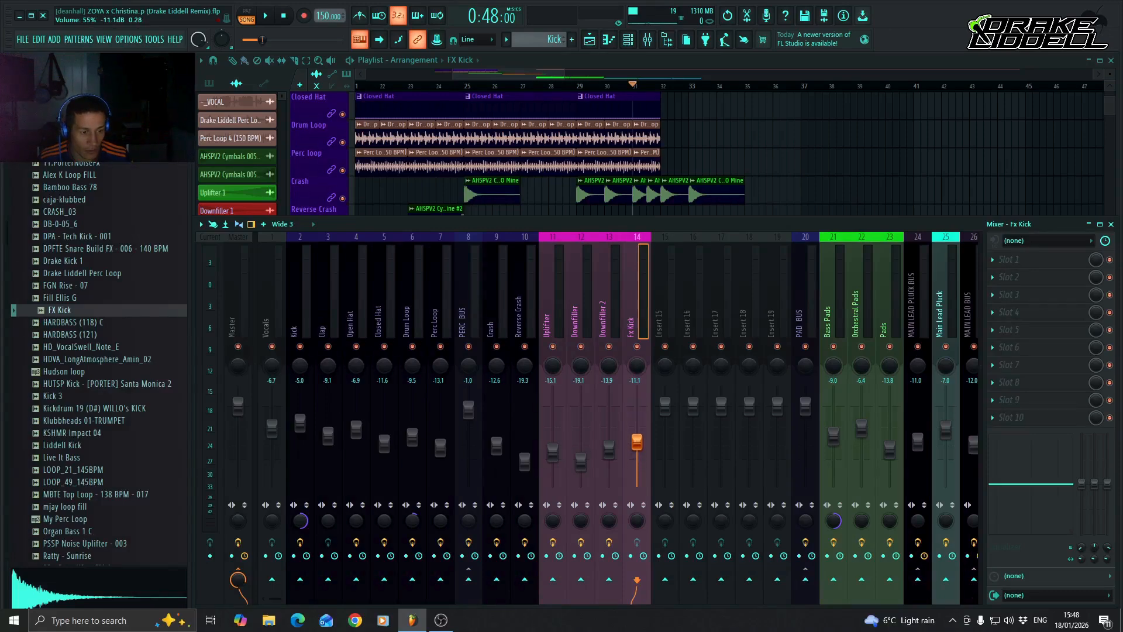
{"action": "key", "text": "space"}
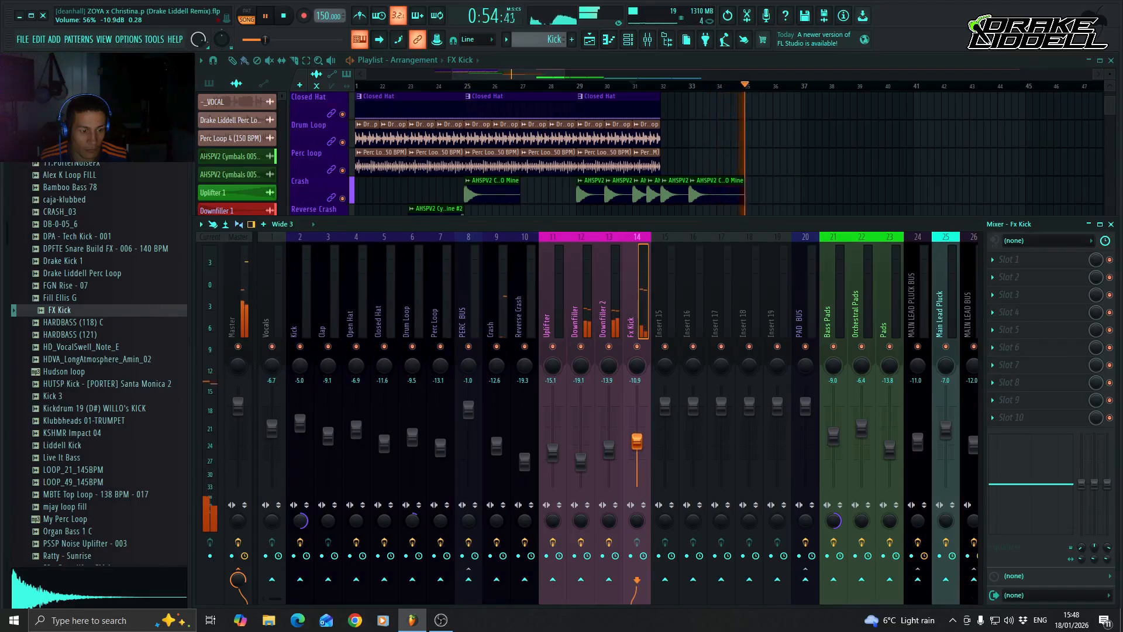
{"action": "key", "text": "space"}
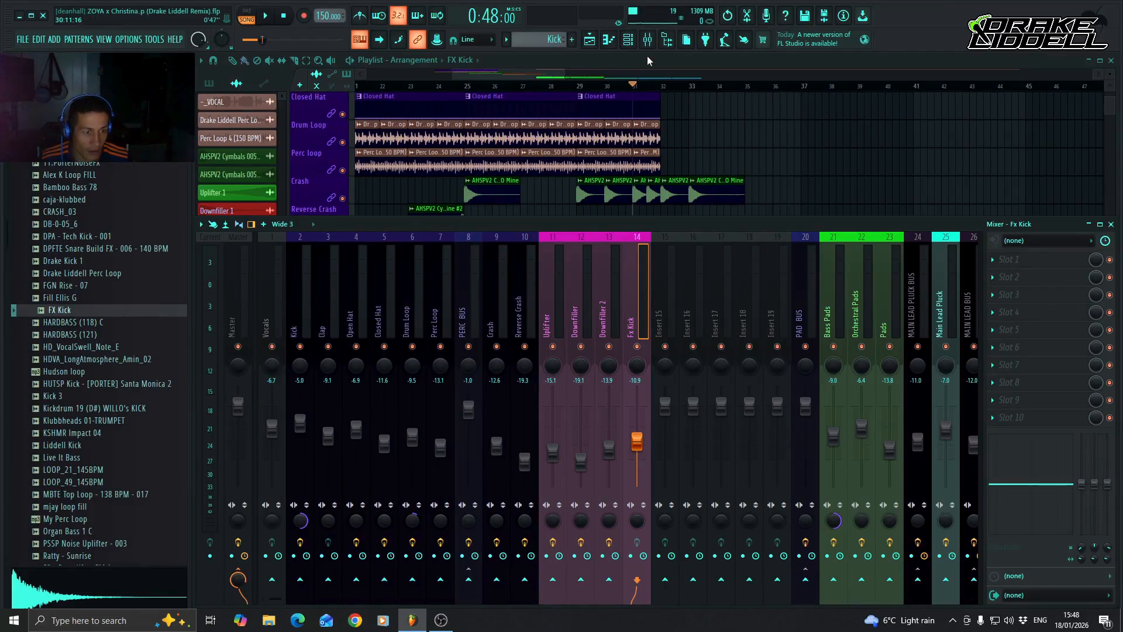
Play the arrangement from just after bar 28 to check the transition with the FX Kick layered in
{"action": "left_click", "coordinate": [699, 60]}
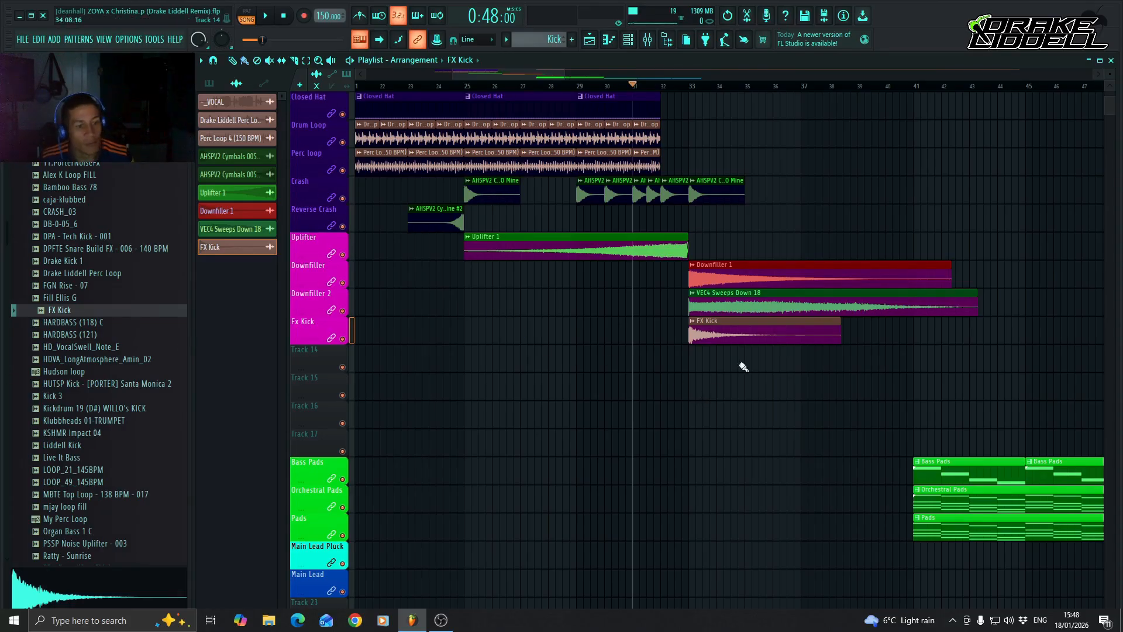
{"action": "left_click", "coordinate": [648, 40]}
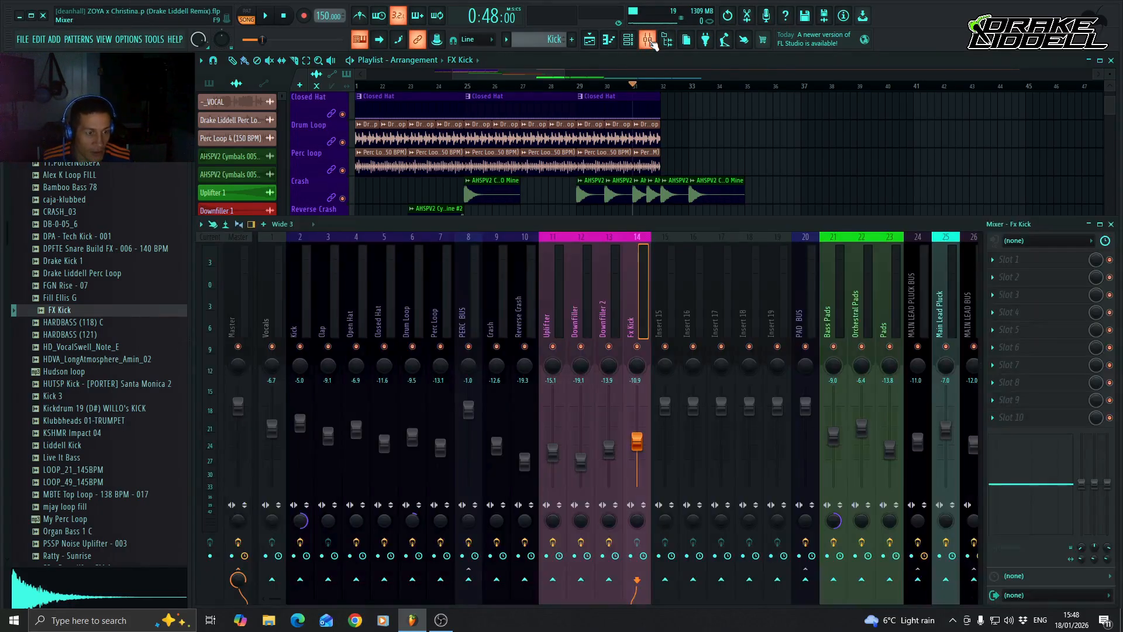
{"action": "left_click", "coordinate": [651, 42]}
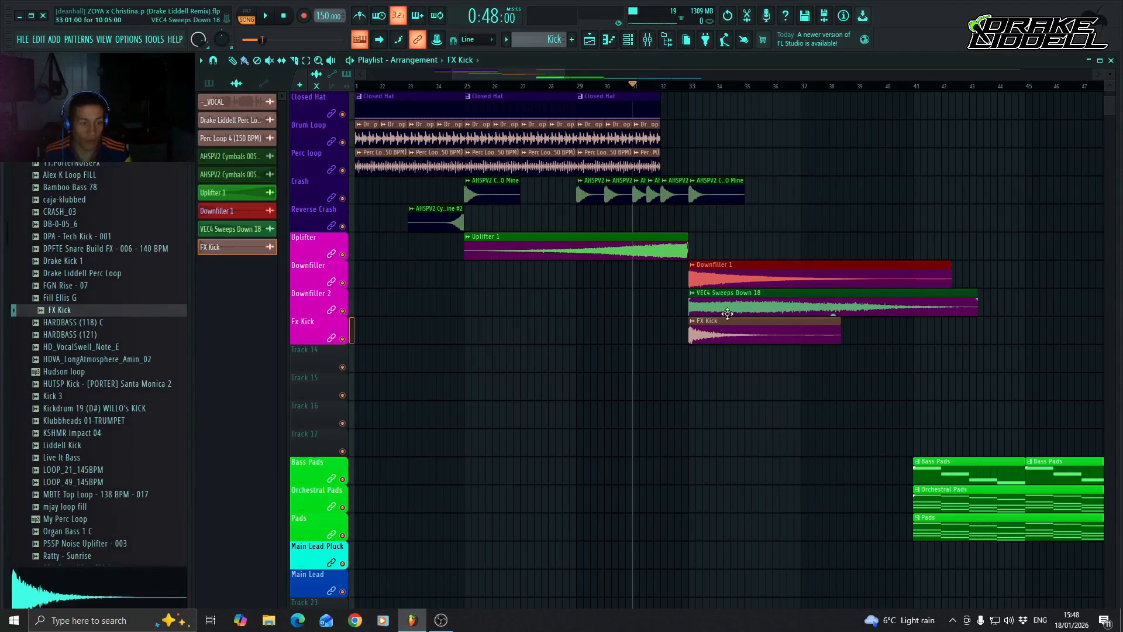
{"action": "left_click", "coordinate": [562, 87]}
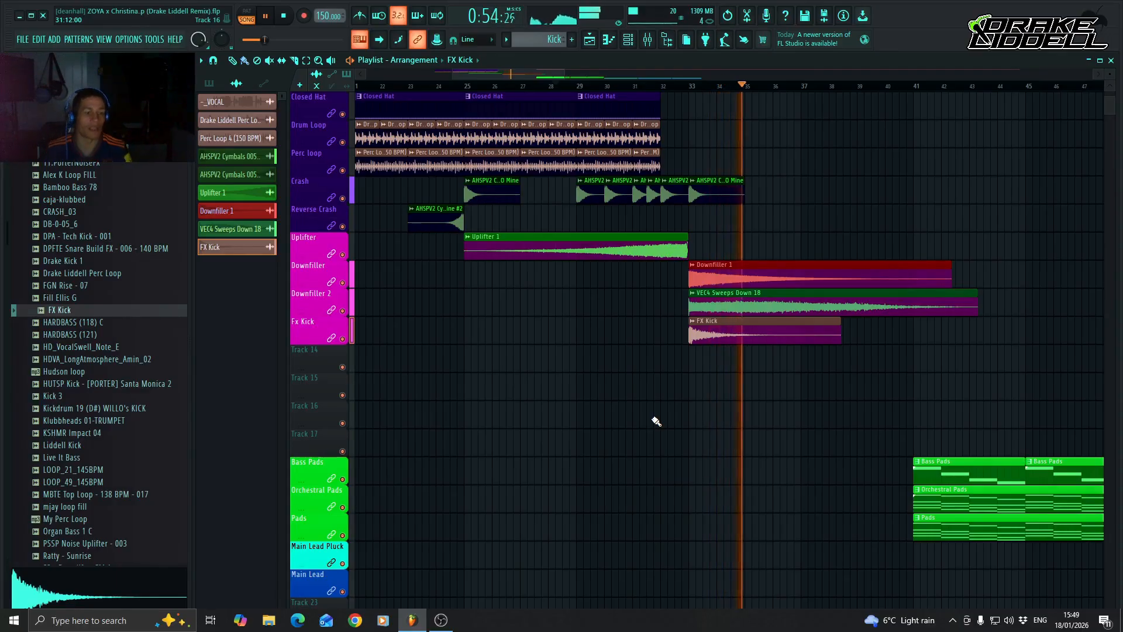
{"action": "key", "text": "space"}
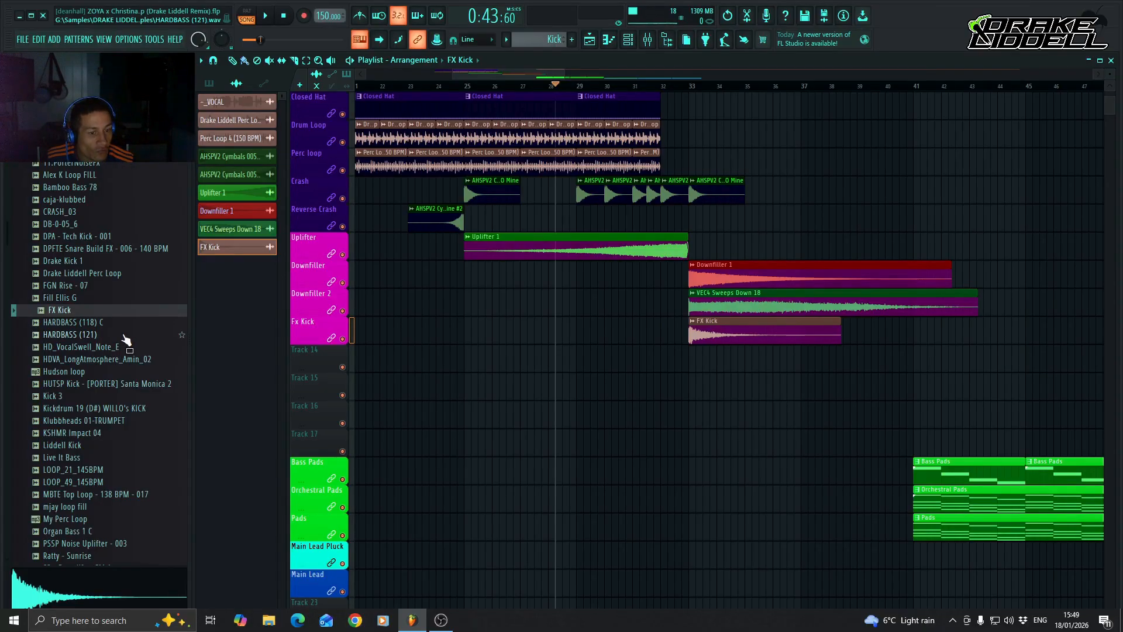
Open the DPFTE Reverse Cymbals folder under DPFTE Drum Hits in the dave-parkinson-future-trance-essentials samples
{"action": "scroll", "coordinate": [125, 339], "scroll_direction": "up", "scroll_amount": 2}
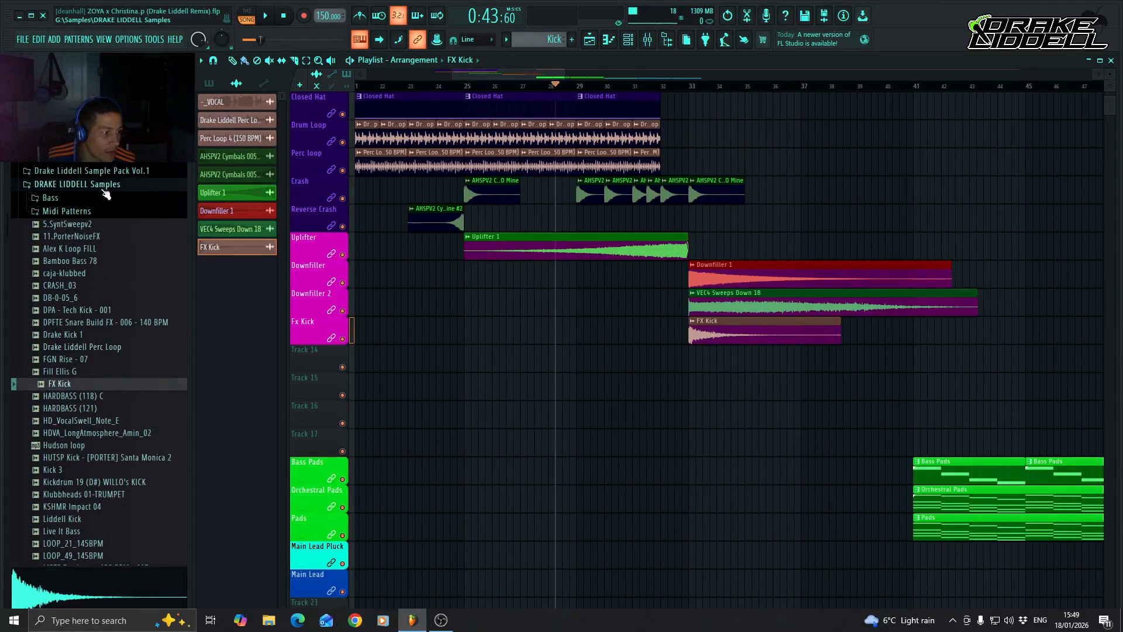
{"action": "left_click", "coordinate": [76, 184]}
{"action": "scroll", "coordinate": [106, 388], "scroll_direction": "up", "scroll_amount": 5}
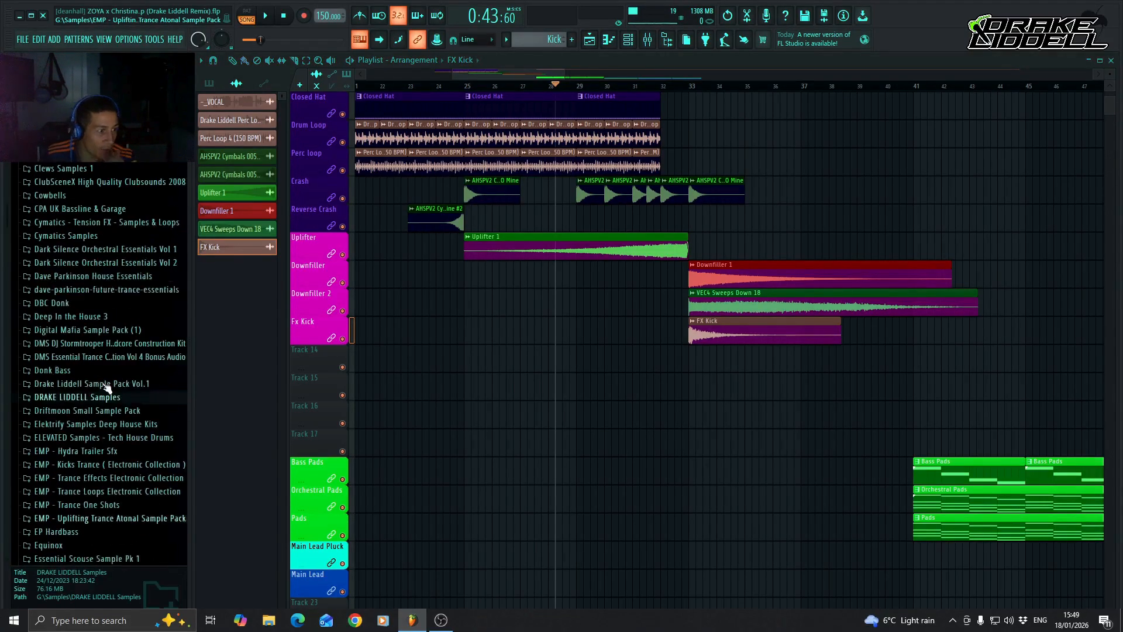
{"action": "left_click", "coordinate": [98, 300]}
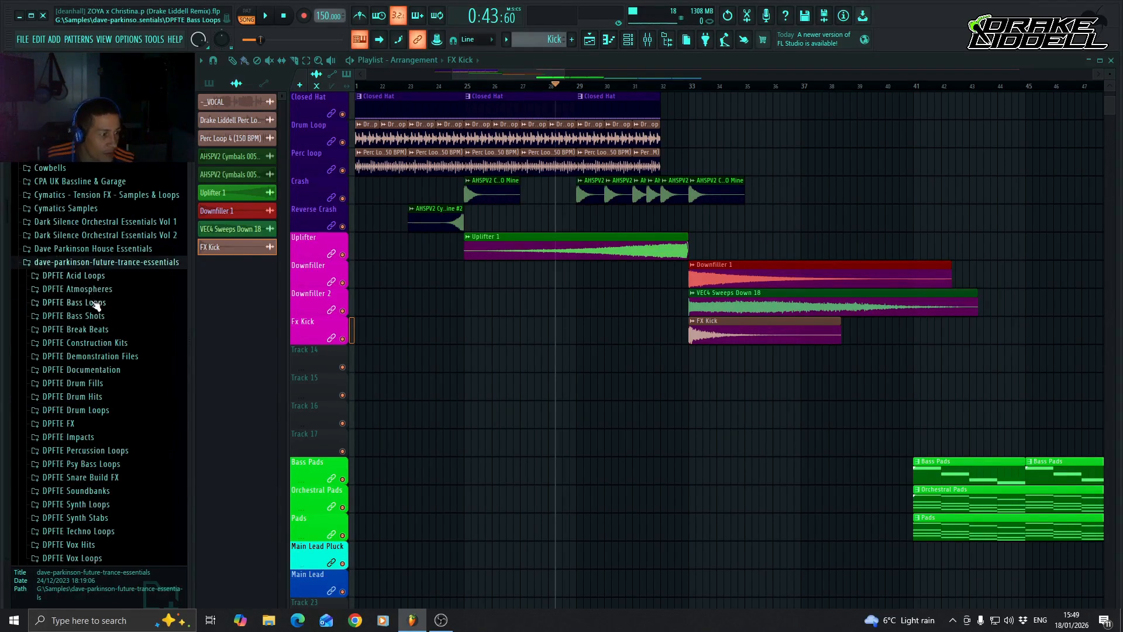
{"action": "left_click", "coordinate": [101, 398]}
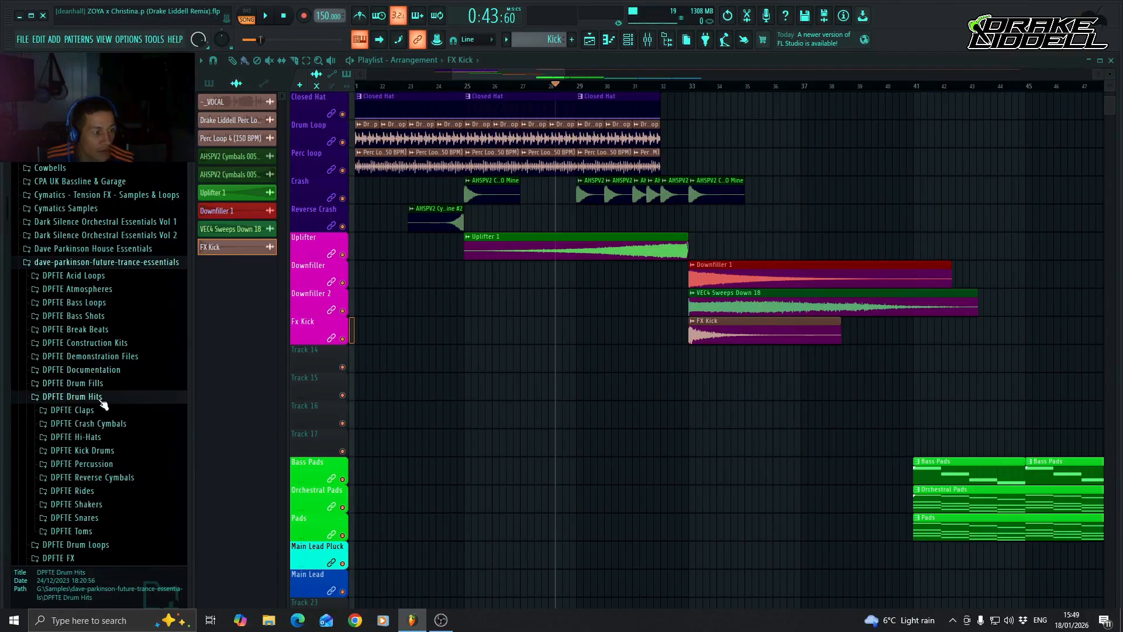
{"action": "left_click", "coordinate": [120, 468]}
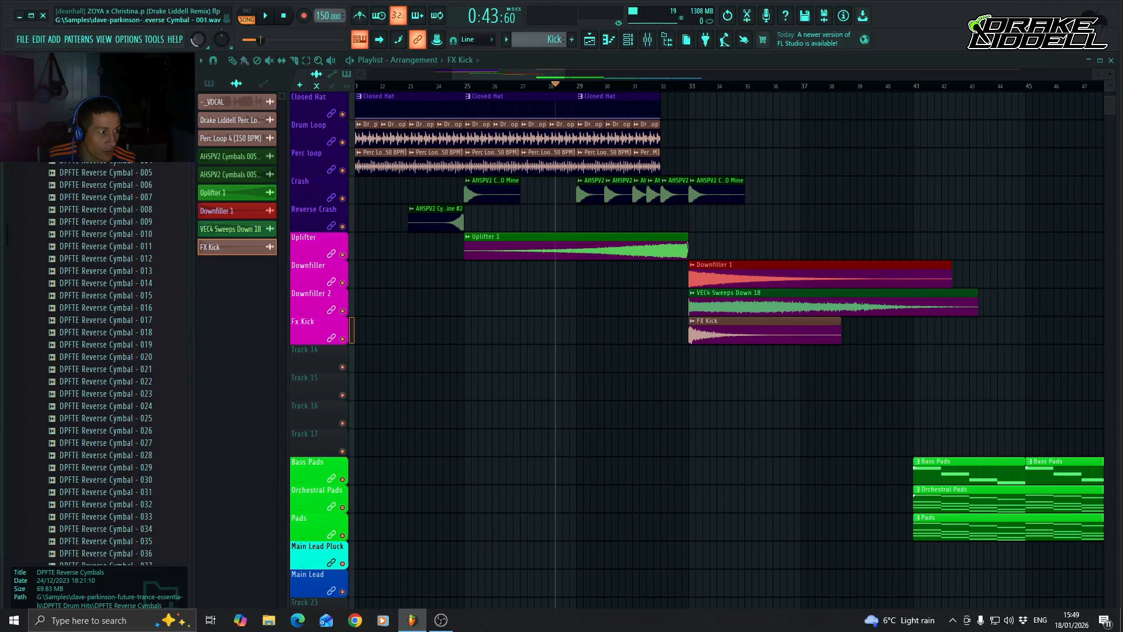
Audition the first few DPFTE reverse cymbal samples to choose one for the transition
{"action": "left_click", "coordinate": [106, 124]}
{"action": "key", "text": "Down"}
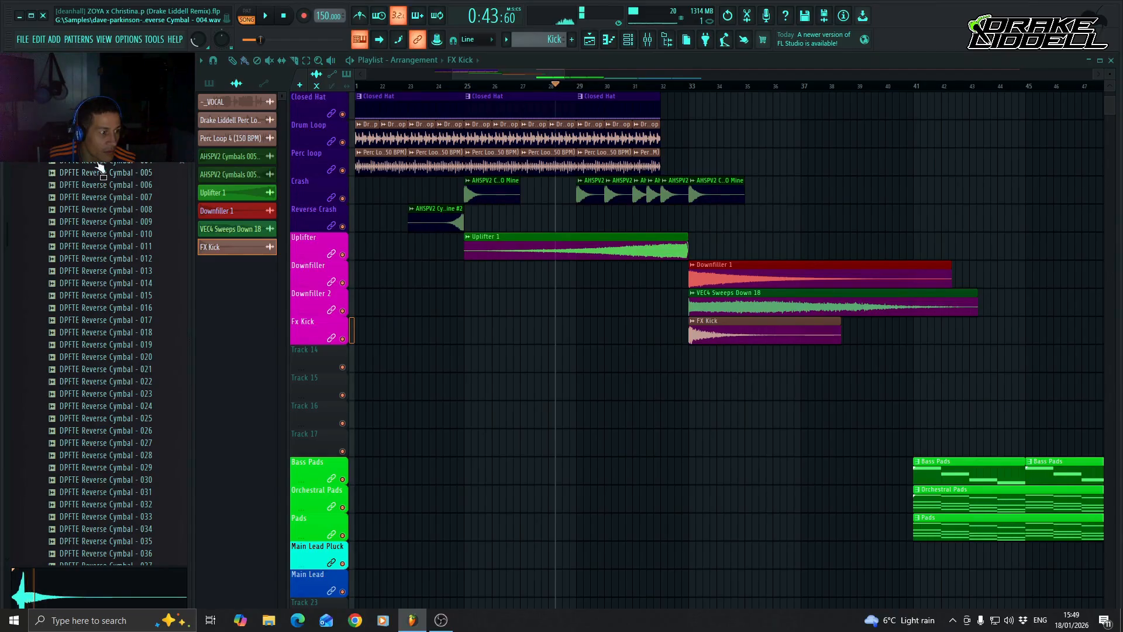
{"action": "key", "text": "Down"}
{"action": "key", "text": "Down"}
{"action": "key", "text": "Down"}
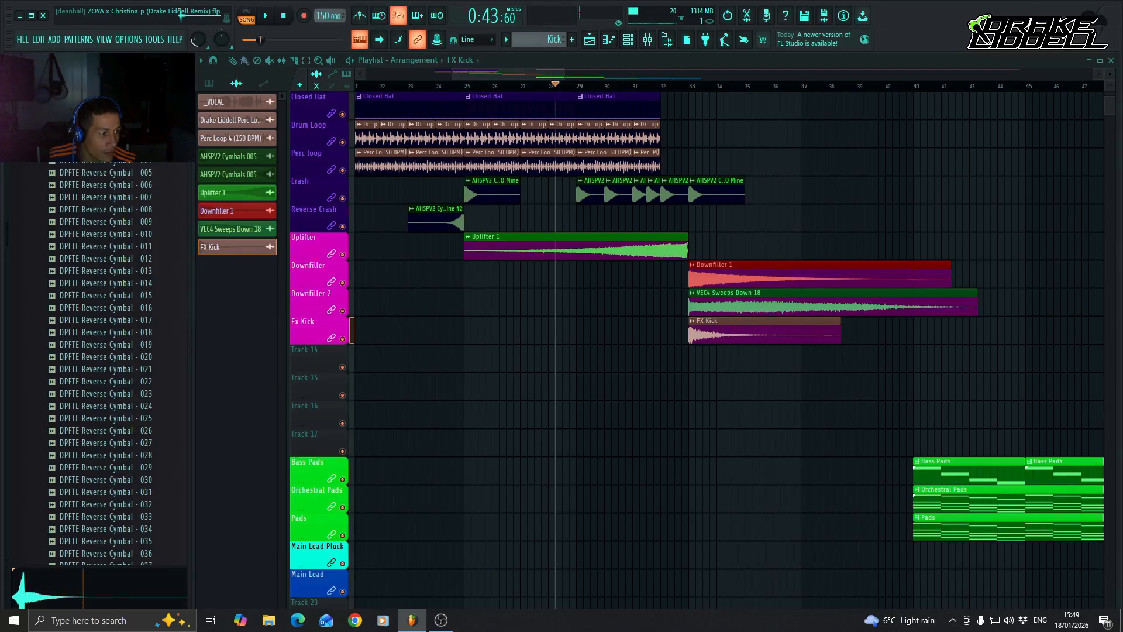
Place DPFTE Reverse Cymbal - 001 on playlist Track 14, starting about half a bar before bar 41
{"action": "left_click_drag", "start_coordinate": [96, 123], "coordinate": [925, 395]}
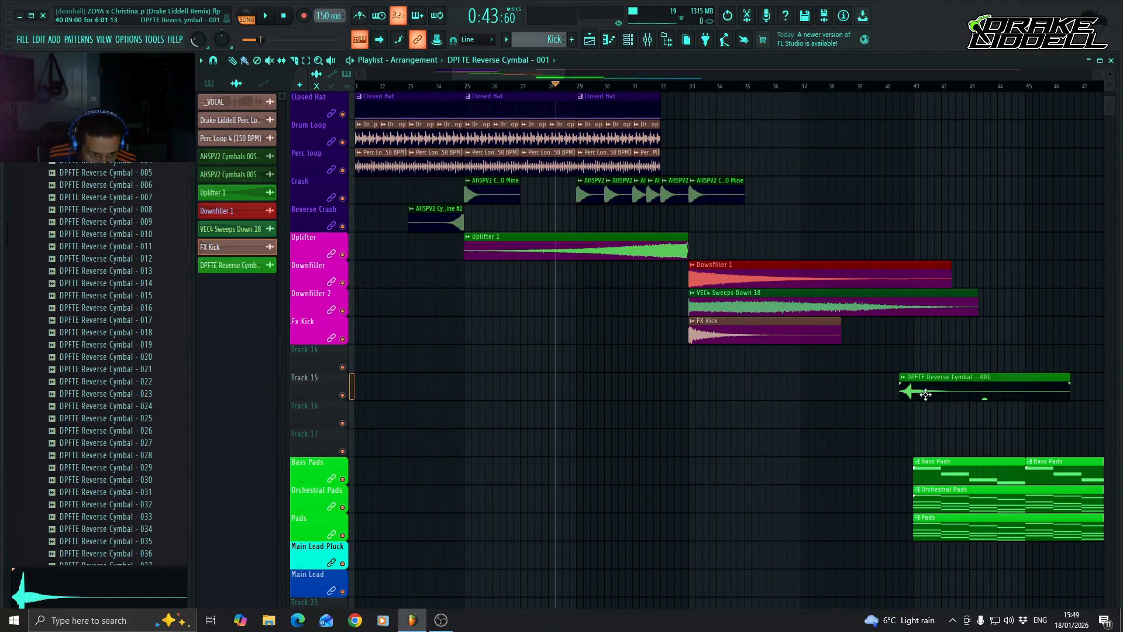
{"action": "left_click", "coordinate": [925, 395]}
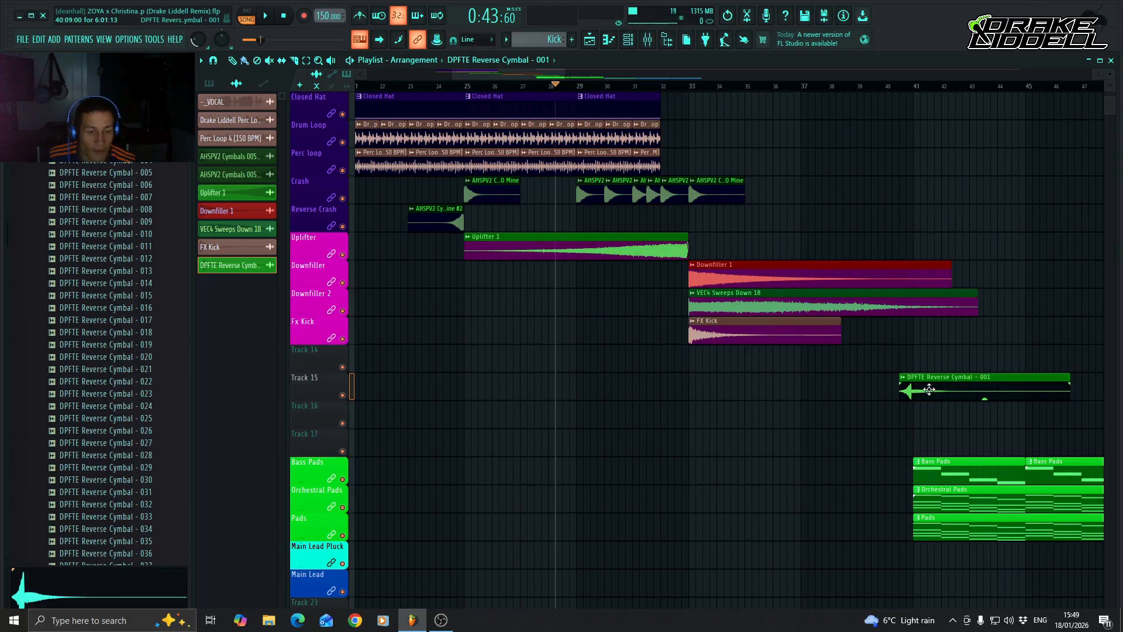
{"action": "left_click_drag", "start_coordinate": [929, 389], "coordinate": [928, 361]}
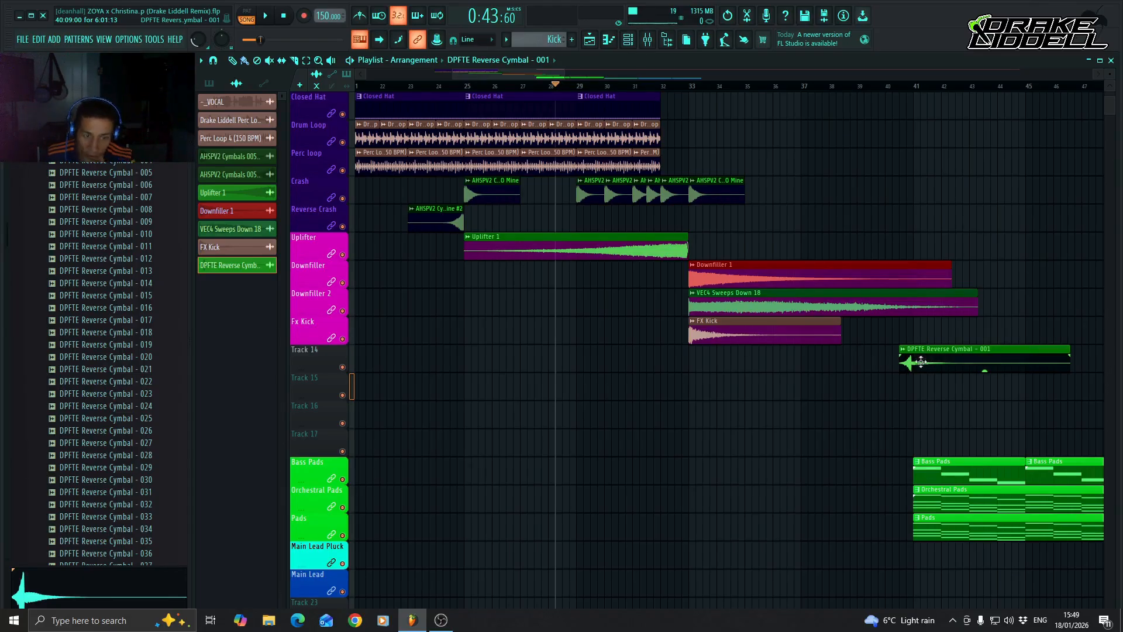
Time-stretch the reverse cymbal clip so its peak reaches bar 41, and set its stretching mode to Auto
{"action": "double_click", "coordinate": [930, 363]}
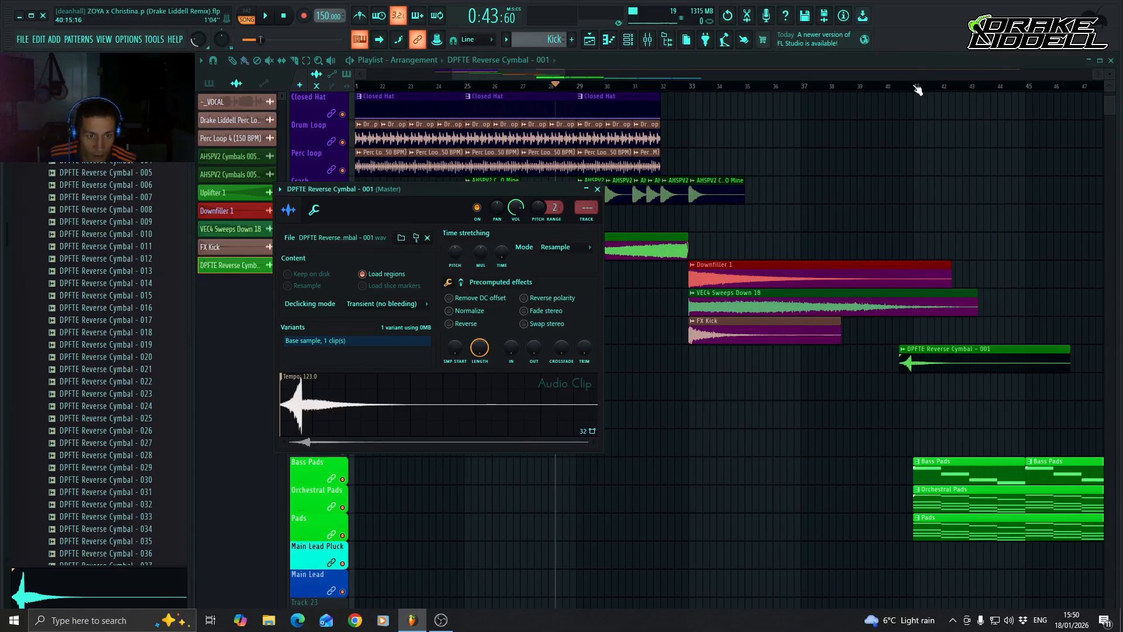
{"action": "scroll", "coordinate": [917, 88], "scroll_direction": "up", "scroll_amount": 2}
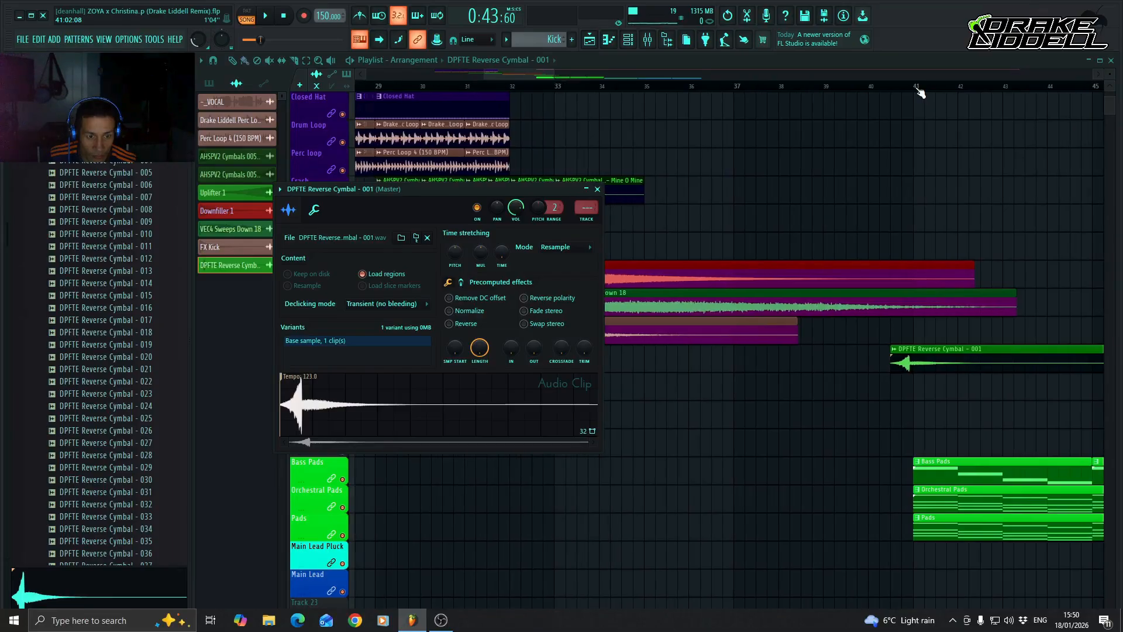
{"action": "scroll", "coordinate": [916, 88], "scroll_direction": "up", "scroll_amount": 3}
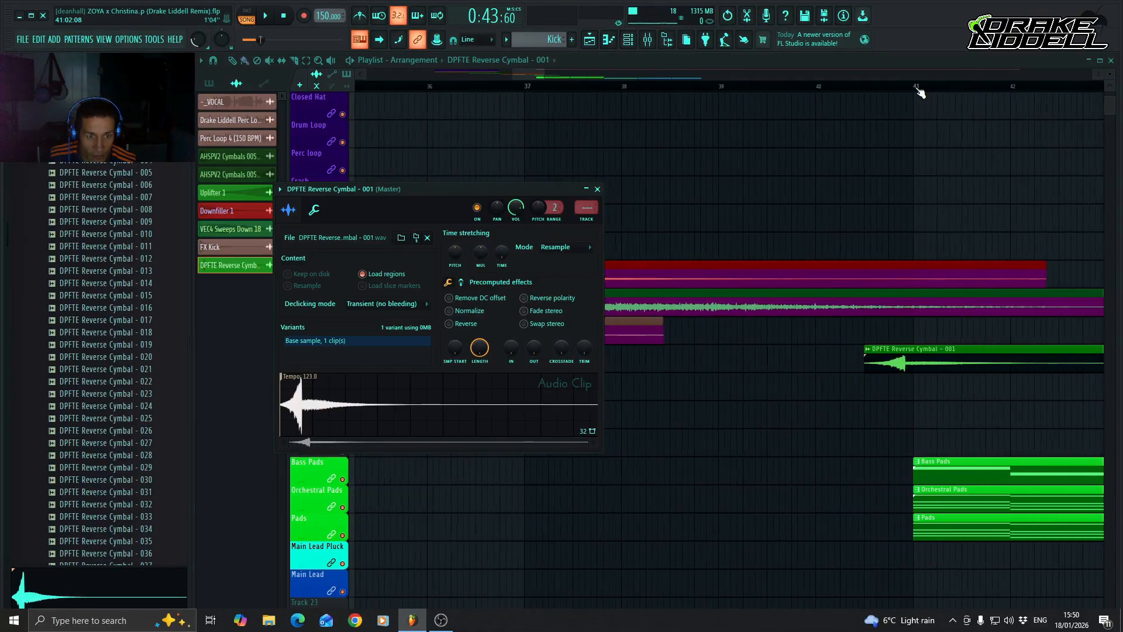
{"action": "scroll", "coordinate": [917, 88], "scroll_direction": "up", "scroll_amount": 1}
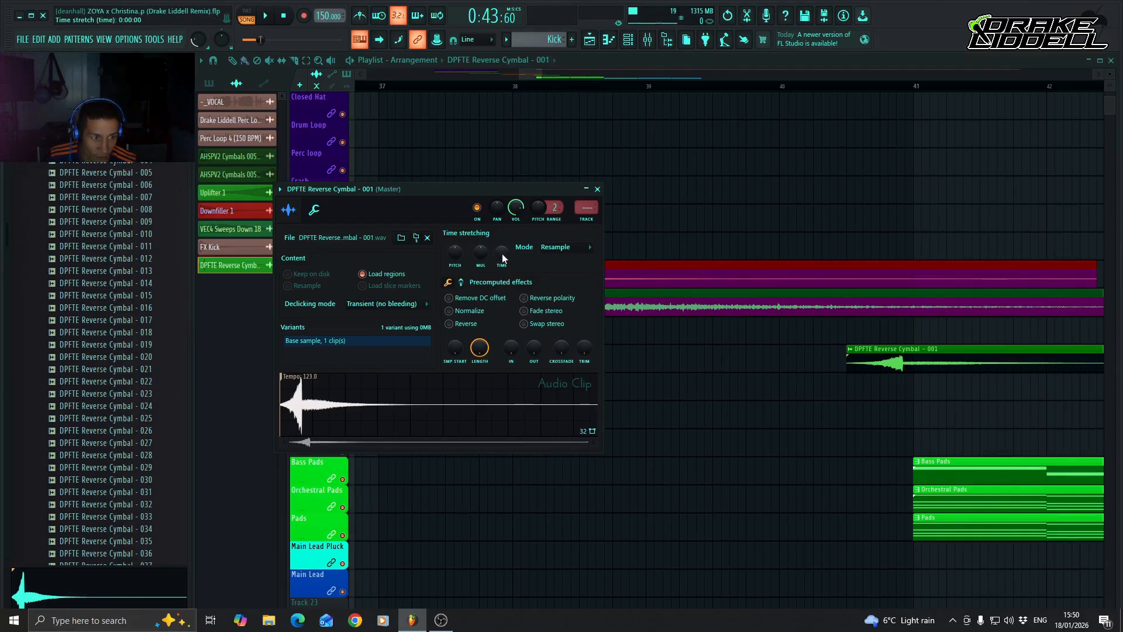
{"action": "left_click_drag", "start_coordinate": [502, 253], "coordinate": [502, 239]}
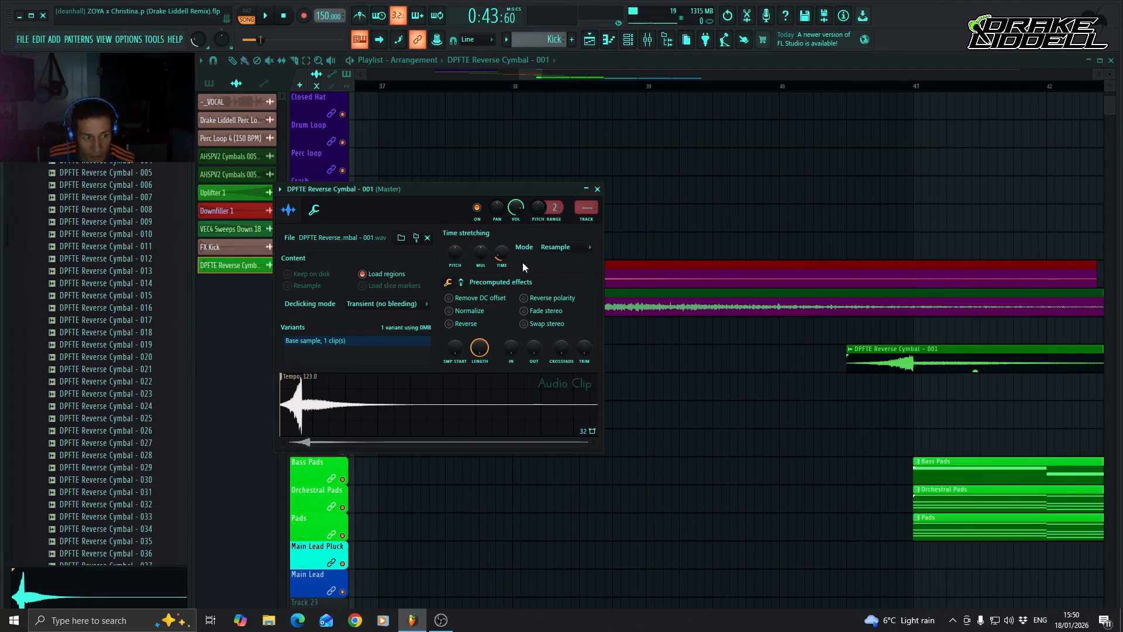
{"action": "left_click", "coordinate": [573, 248]}
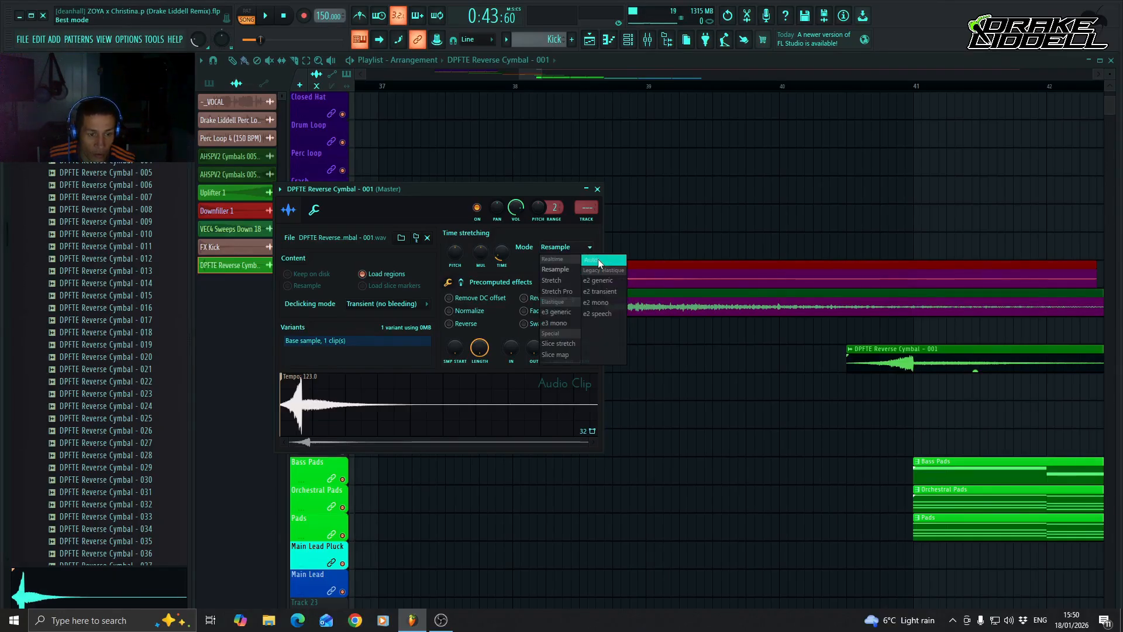
{"action": "left_click", "coordinate": [598, 259]}
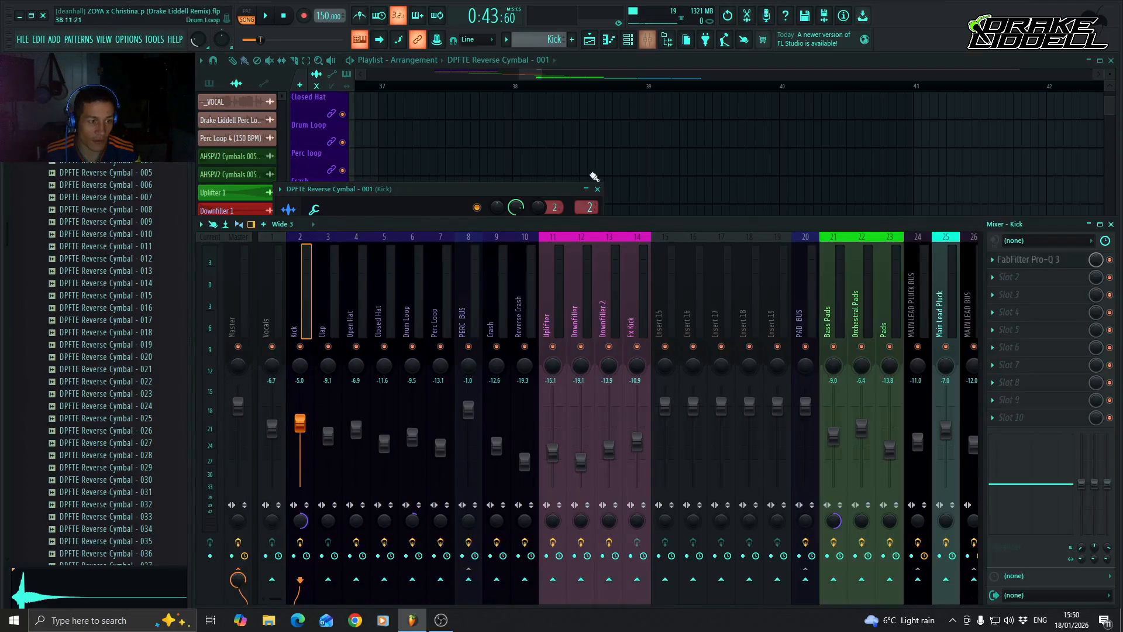
Route the reverse cymbal clip's channel to mixer track 15
{"action": "double_click", "coordinate": [585, 207]}
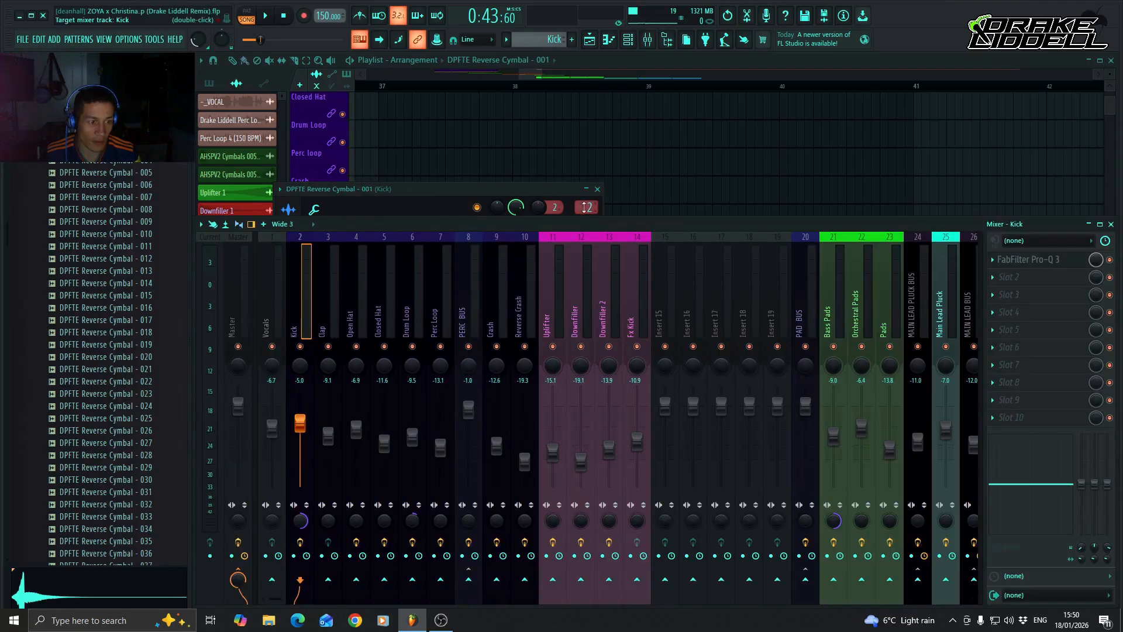
{"action": "scroll", "coordinate": [586, 207], "scroll_direction": "up", "scroll_amount": 2}
{"action": "scroll", "coordinate": [585, 207], "scroll_direction": "up", "scroll_amount": 11}
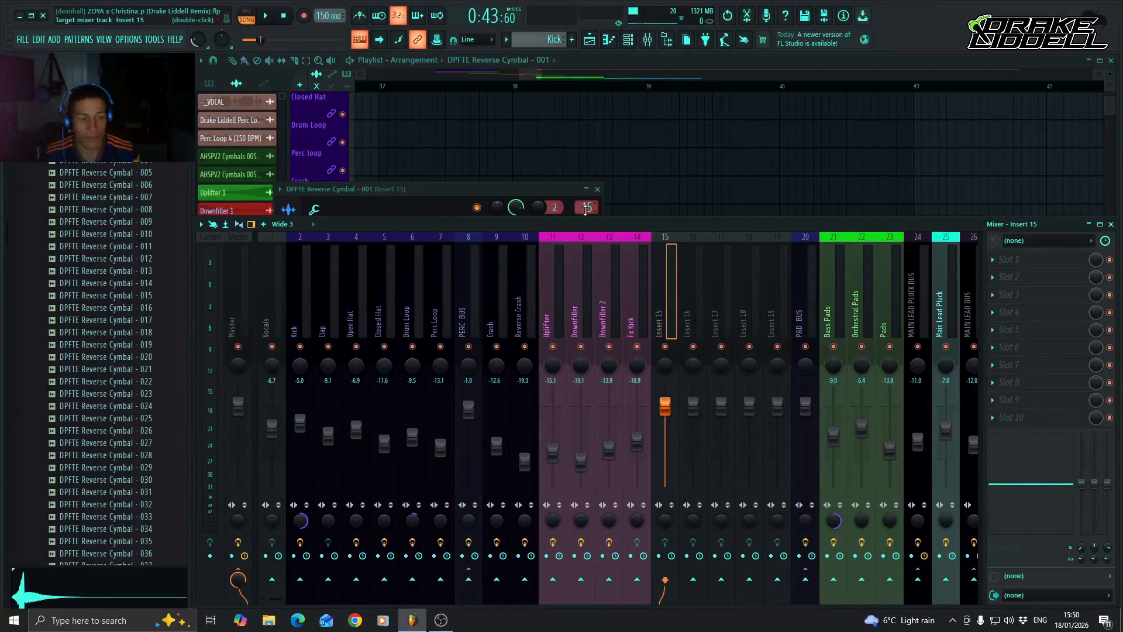
Name mixer Insert 15 "Reverse Cymbal" and colour it magenta like the neighbouring effect tracks, closing the channel settings and returning to the playlist
{"action": "right_click", "coordinate": [668, 329]}
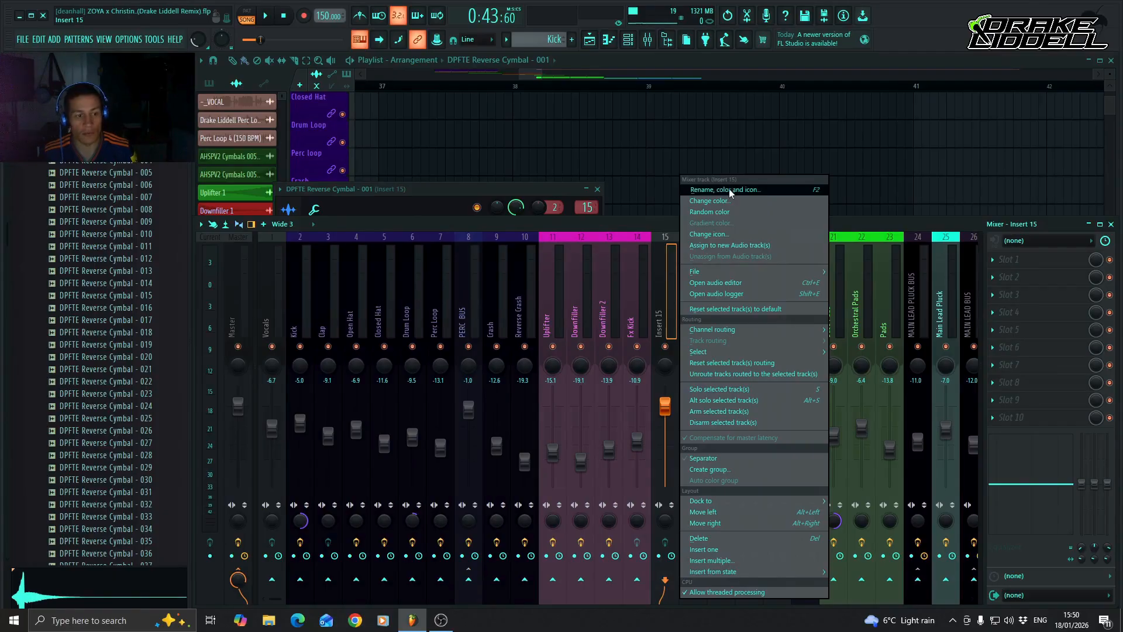
{"action": "left_click", "coordinate": [728, 188]}
{"action": "type", "text": "Rev"}
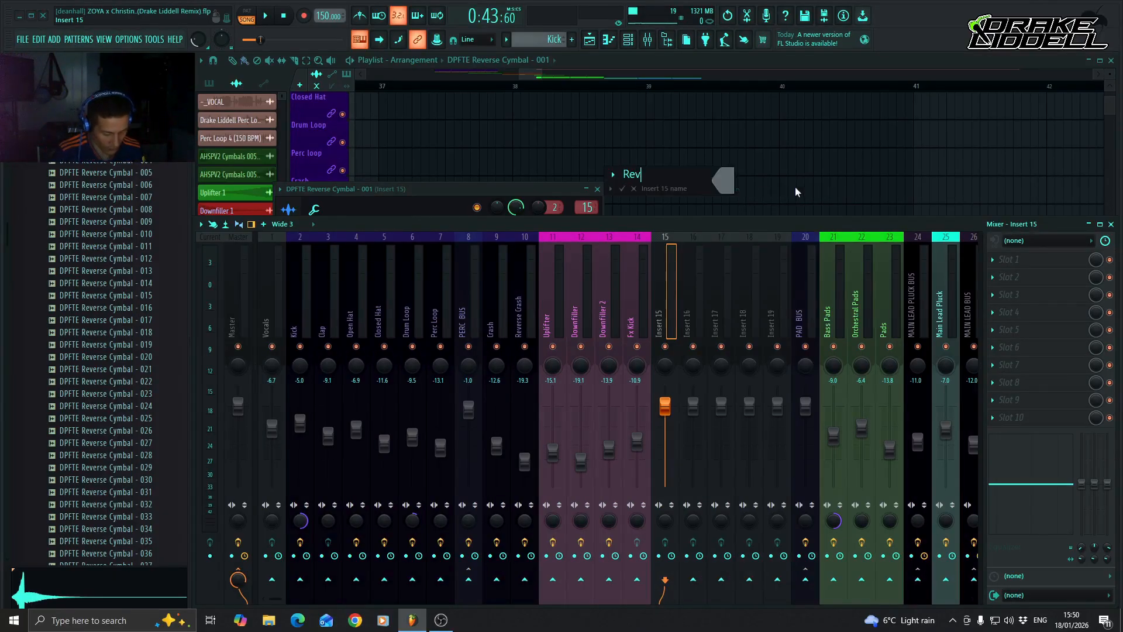
{"action": "type", "text": "erse Cym"}
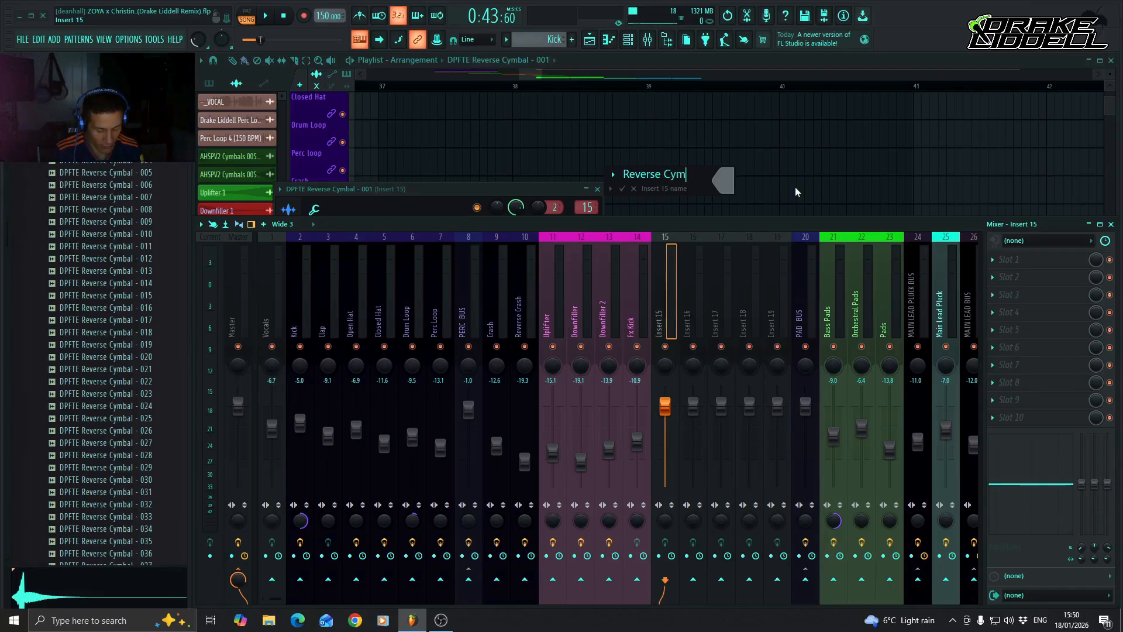
{"action": "type", "text": "bal"}
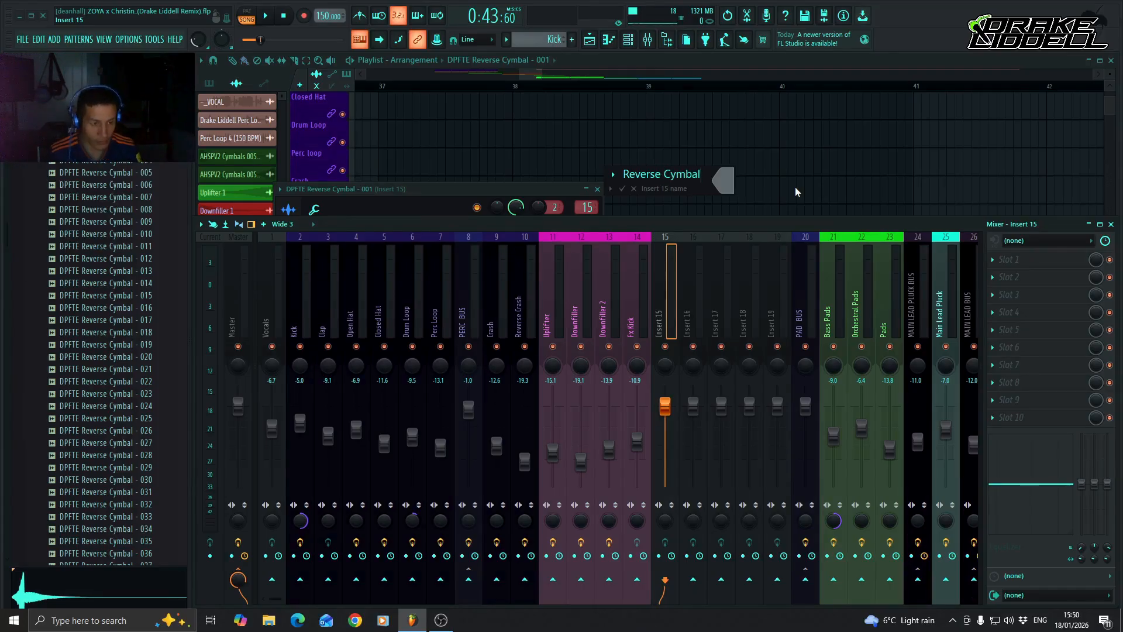
{"action": "left_click", "coordinate": [723, 181]}
{"action": "left_click", "coordinate": [765, 369]}
{"action": "key", "text": "Return"}
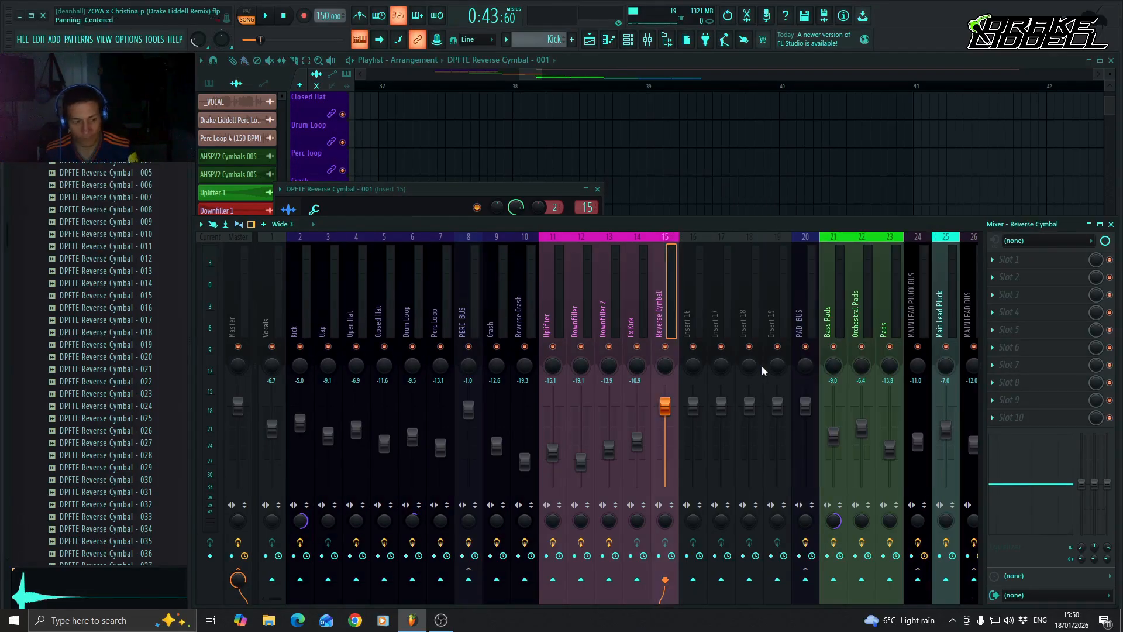
{"action": "left_click", "coordinate": [597, 189]}
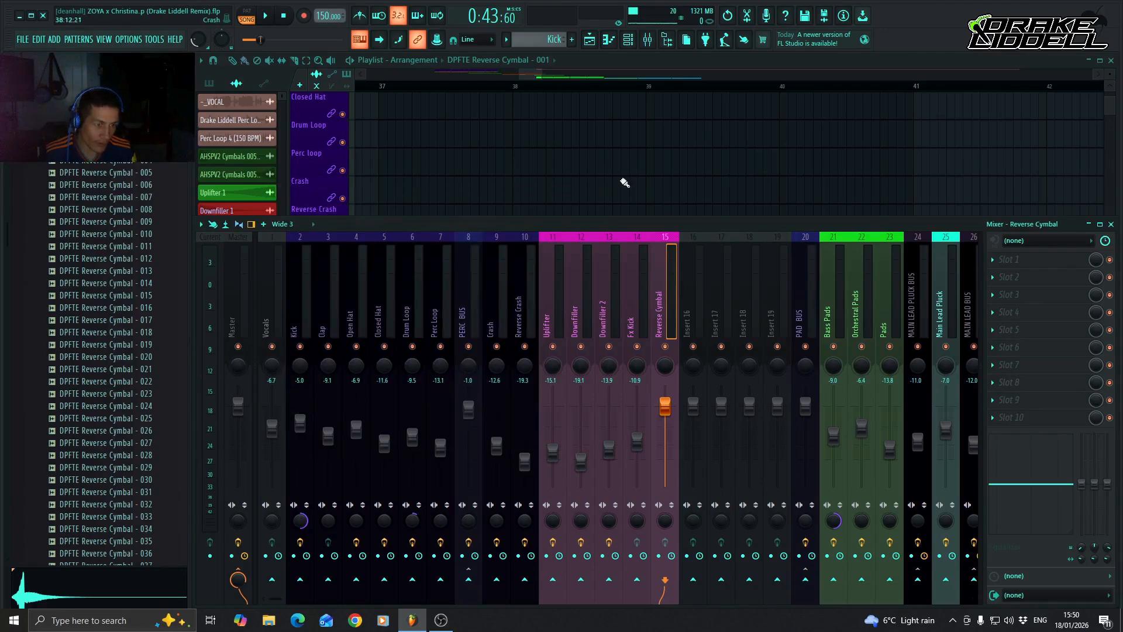
{"action": "left_click", "coordinate": [718, 61]}
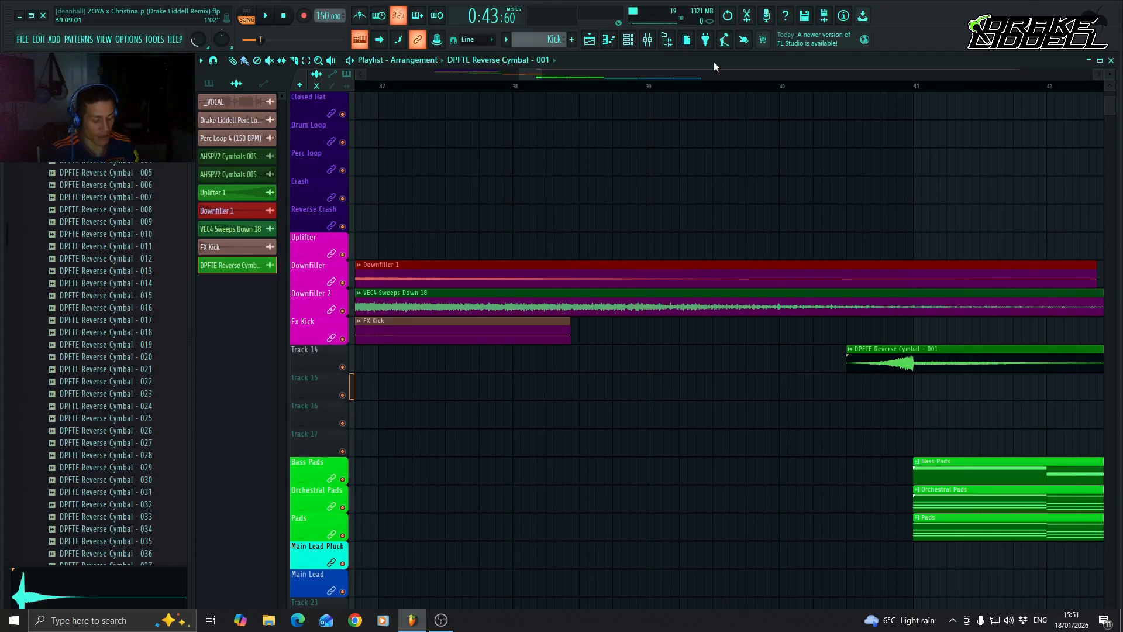
Name playlist Track 14 "Reverse Cymbal" and colour it magenta to match the other effect tracks
{"action": "key", "text": "Page_Down"}
{"action": "key", "text": "Page_Down"}
{"action": "key", "text": "Page_Down"}
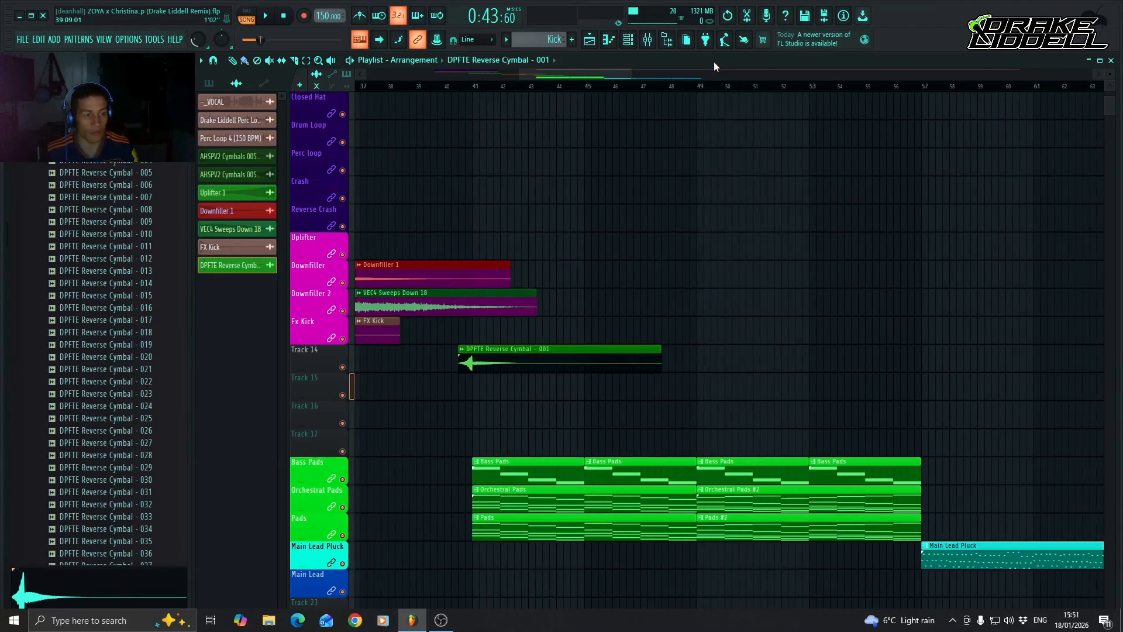
{"action": "scroll", "coordinate": [637, 303], "scroll_direction": "down", "scroll_amount": 4}
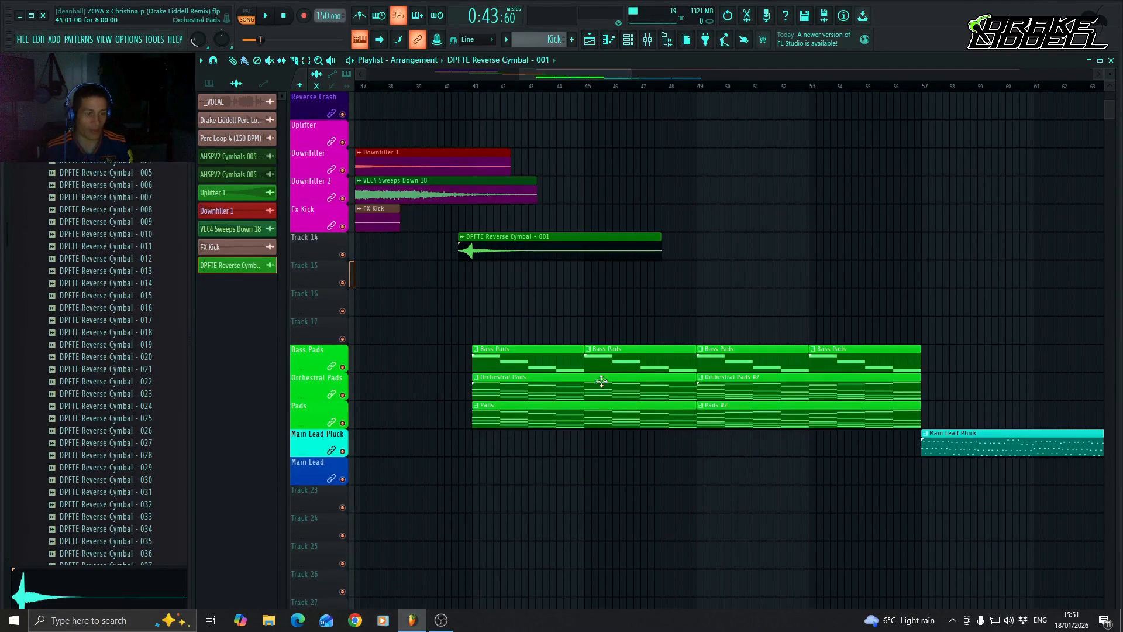
{"action": "left_click_drag", "start_coordinate": [597, 74], "coordinate": [574, 77]}
{"action": "scroll", "coordinate": [491, 381], "scroll_direction": "up", "scroll_amount": 3}
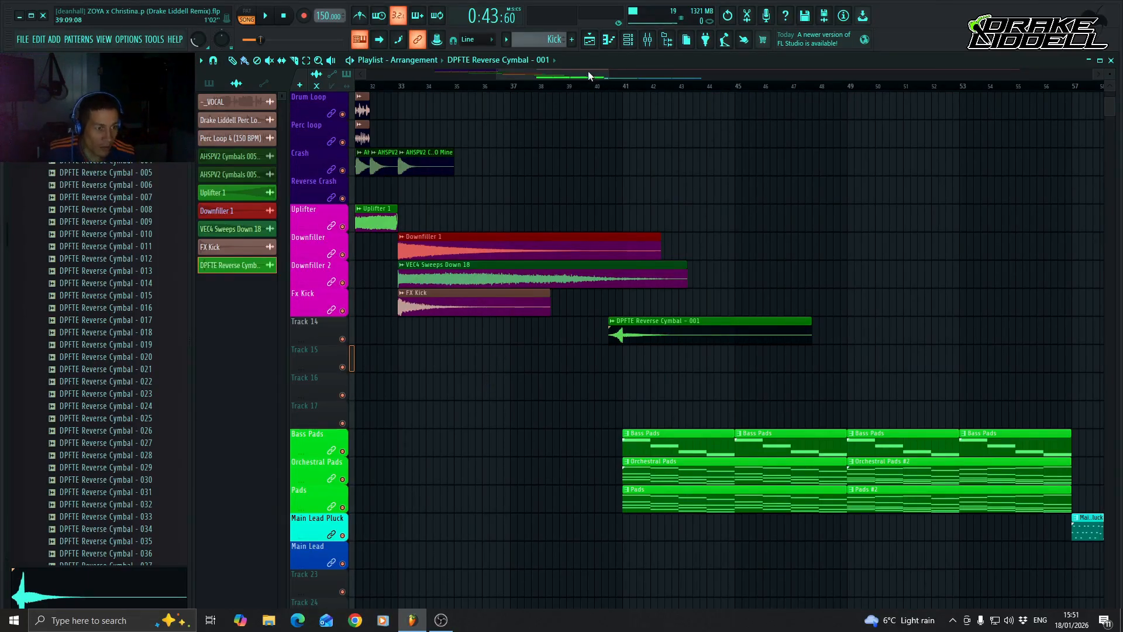
{"action": "right_click", "coordinate": [324, 333]}
{"action": "left_click", "coordinate": [353, 315]}
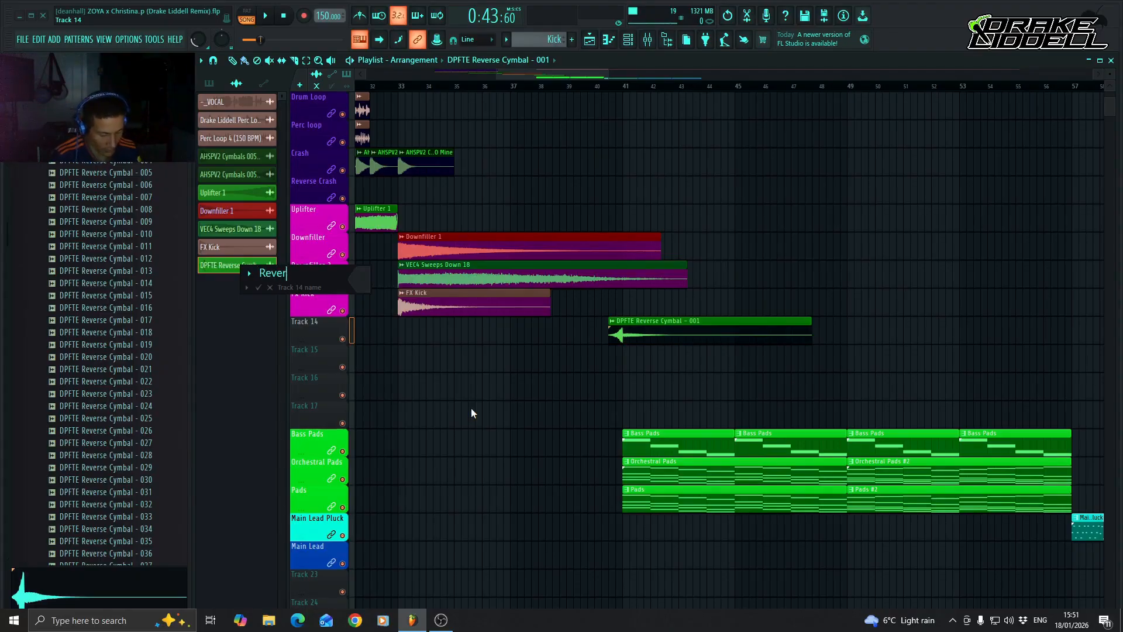
{"action": "type", "text": "ymb"}
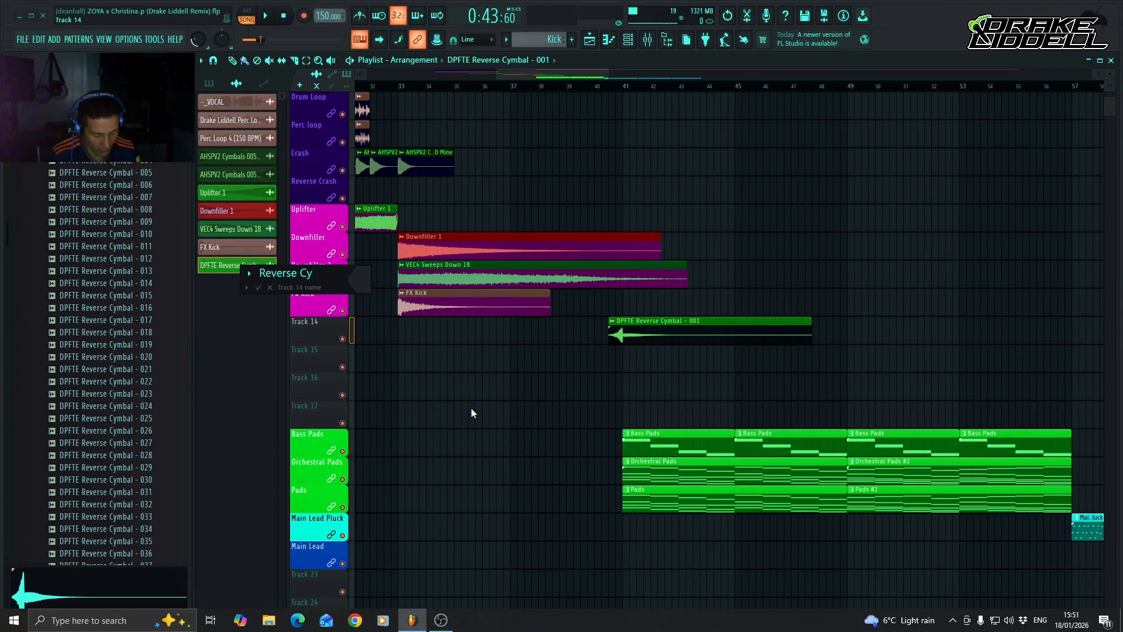
{"action": "left_click", "coordinate": [362, 280]}
{"action": "left_click", "coordinate": [399, 466]}
{"action": "key", "text": "Return"}
{"action": "key", "text": "Return"}
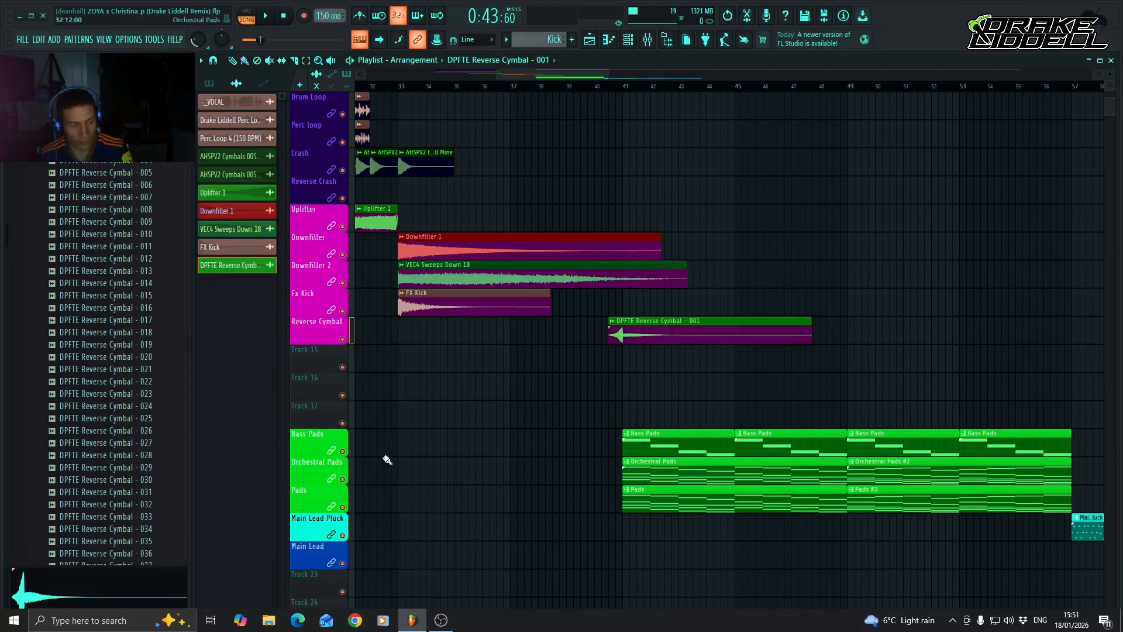
Link the Reverse Cymbal playlist track in the same way as the neighbouring effect tracks
{"action": "right_click", "coordinate": [318, 330]}
{"action": "left_click", "coordinate": [367, 468]}
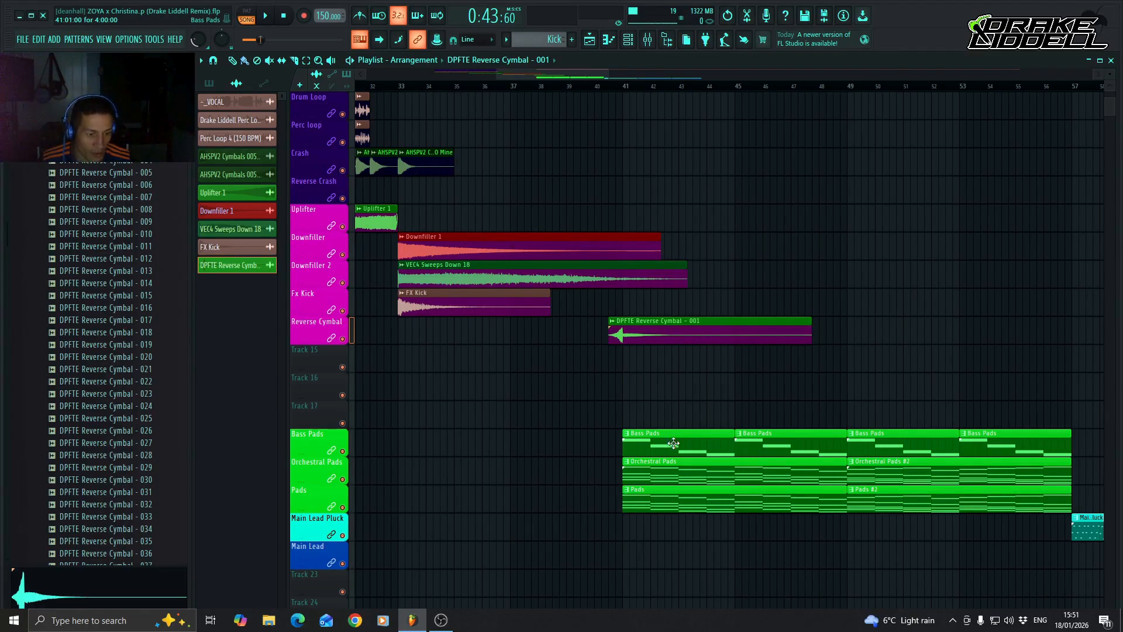
{"action": "scroll", "coordinate": [412, 144], "scroll_direction": "up", "scroll_amount": 5}
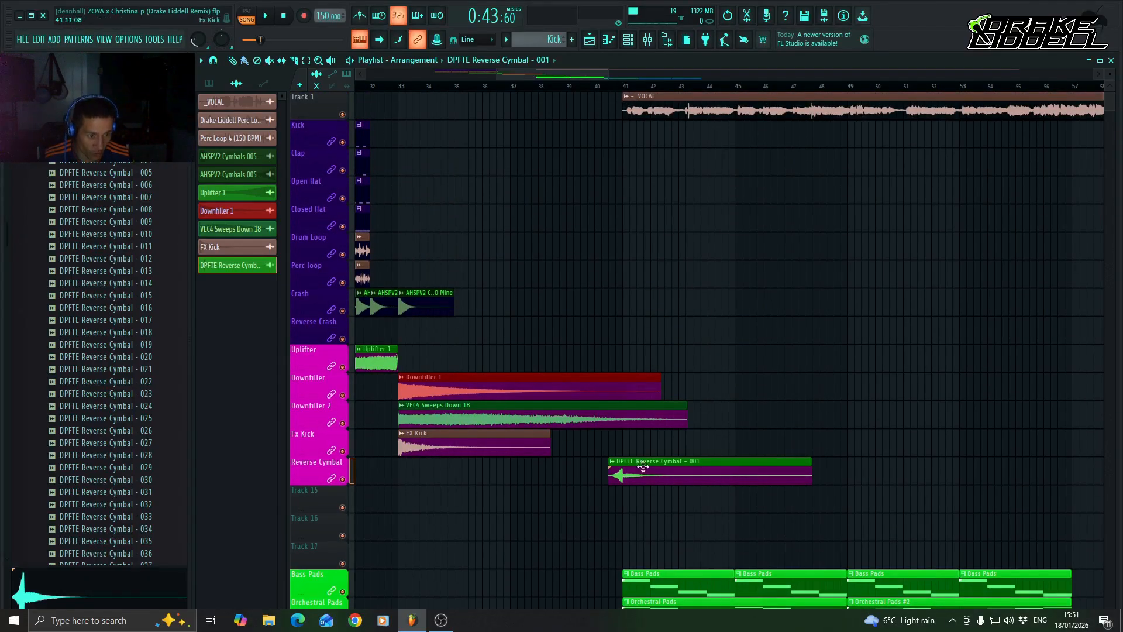
{"action": "scroll", "coordinate": [644, 233], "scroll_direction": "down", "scroll_amount": 3}
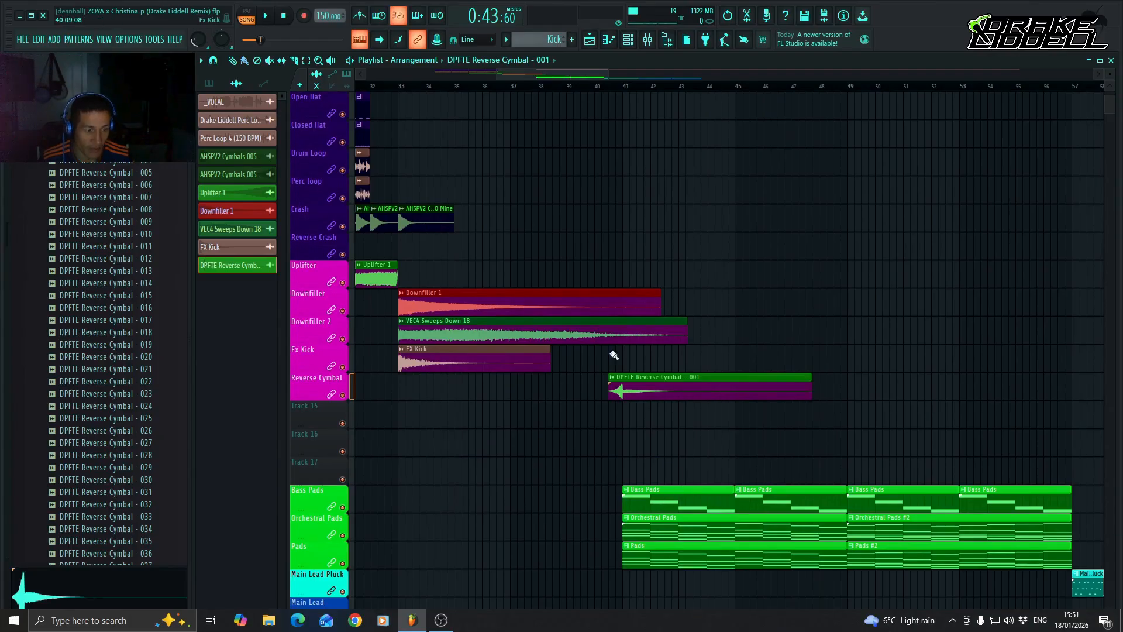
Place two more Bass Pads clips on the Bass Pads track, starting at bars 33 and 37
{"action": "scroll", "coordinate": [614, 355], "scroll_direction": "up", "scroll_amount": 3}
{"action": "scroll", "coordinate": [667, 348], "scroll_direction": "down", "scroll_amount": 6}
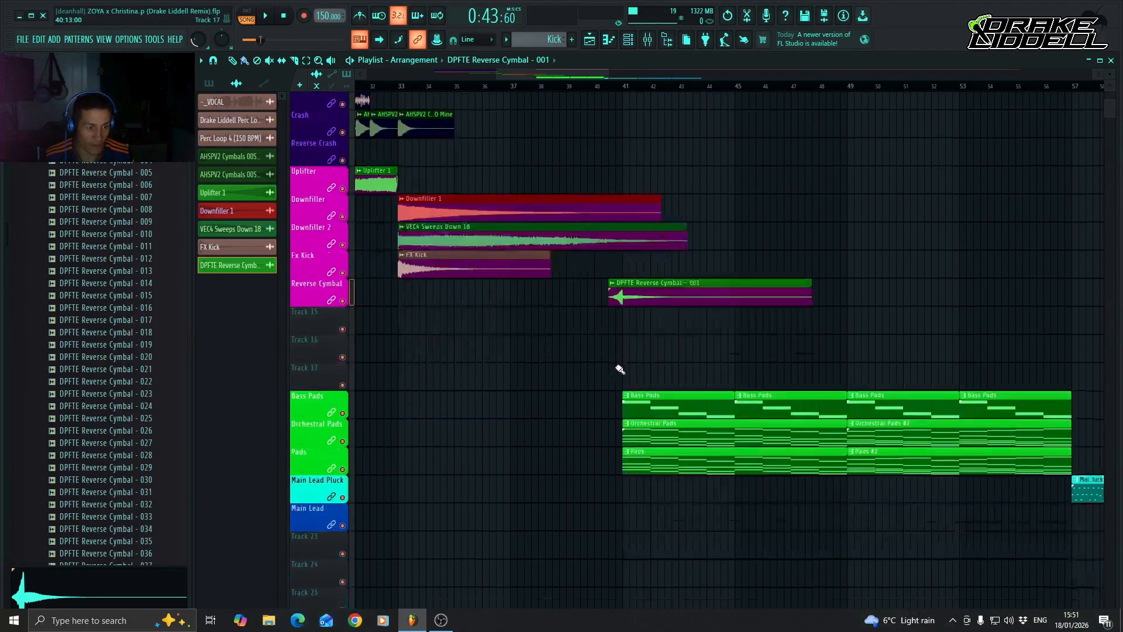
{"action": "left_click", "coordinate": [658, 388]}
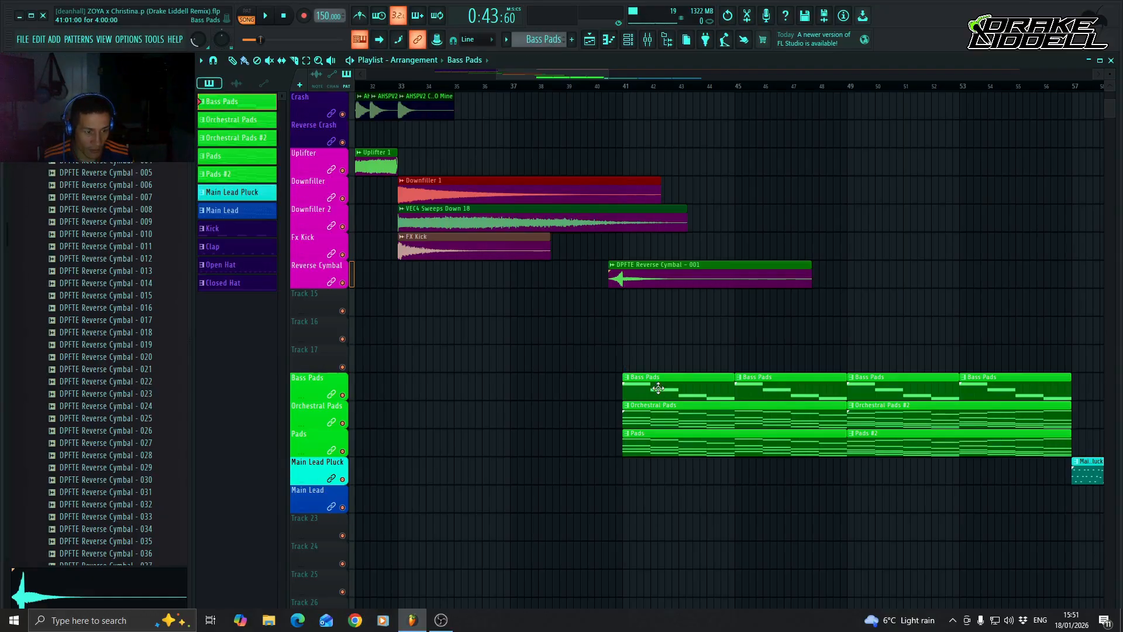
{"action": "left_click", "coordinate": [403, 397]}
{"action": "left_click_drag", "start_coordinate": [403, 397], "coordinate": [550, 396]}
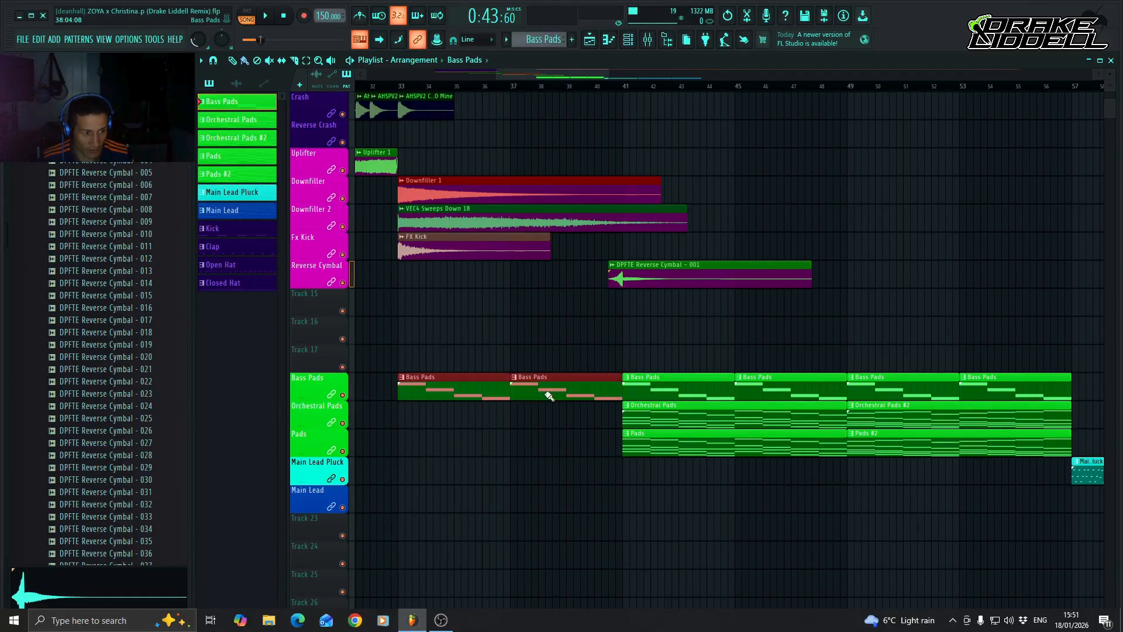
{"action": "left_click", "coordinate": [670, 416]}
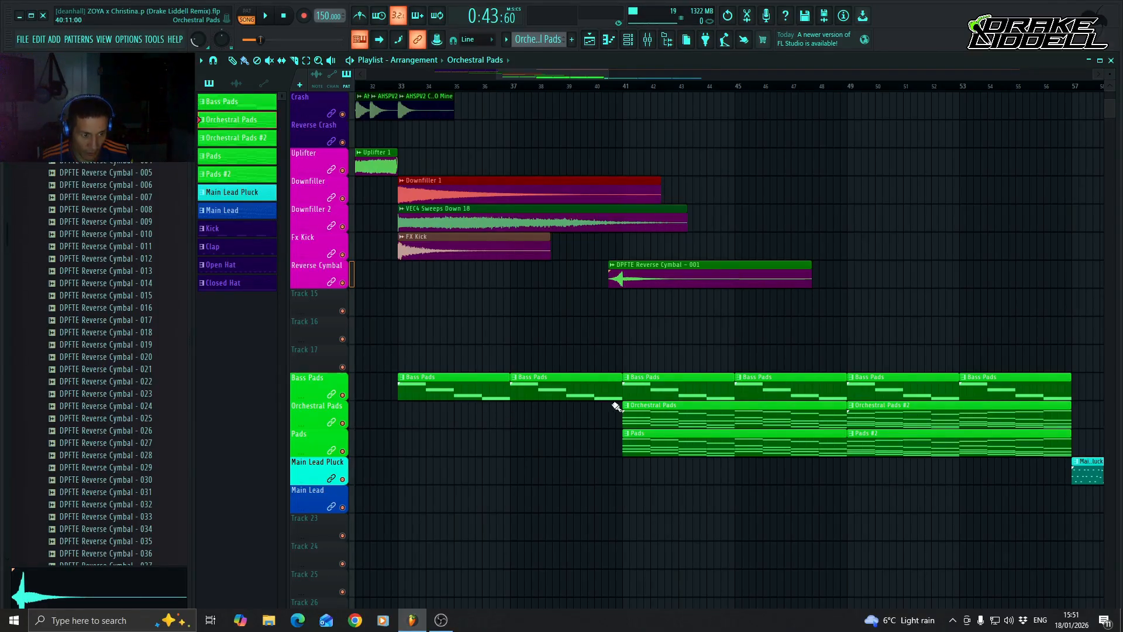
Collapse the DPFTE Reverse Cymbals, DPFTE Drum Hits and dave-parkinson-future-trance-essentials sample folders in the browser
{"action": "scroll", "coordinate": [643, 416], "scroll_direction": "up", "scroll_amount": 7}
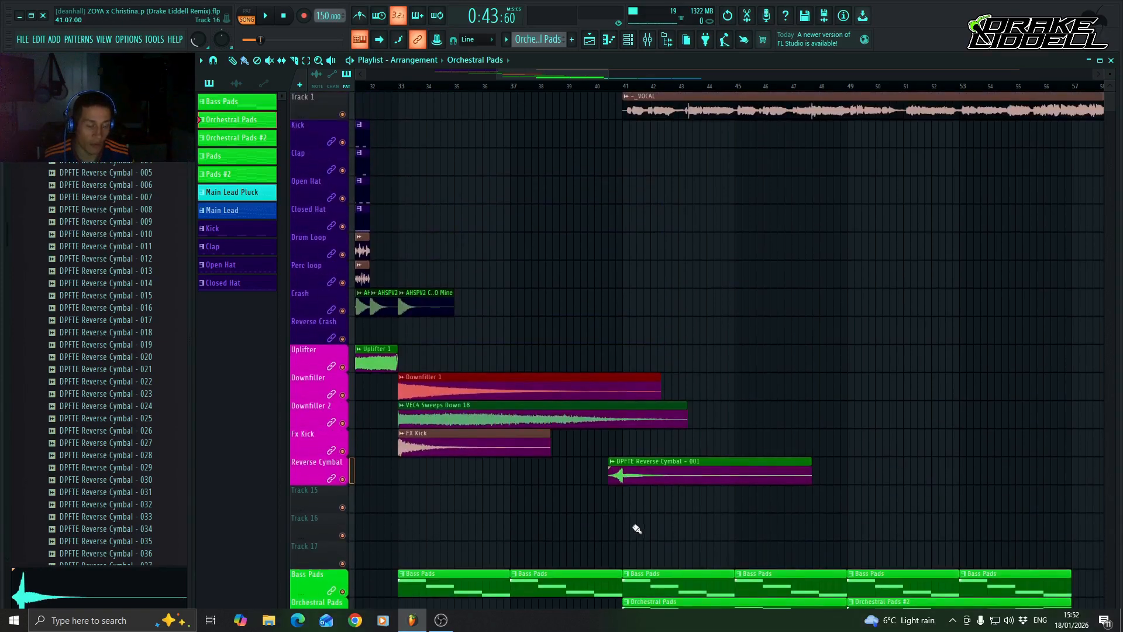
{"action": "scroll", "coordinate": [635, 515], "scroll_direction": "down", "scroll_amount": 4}
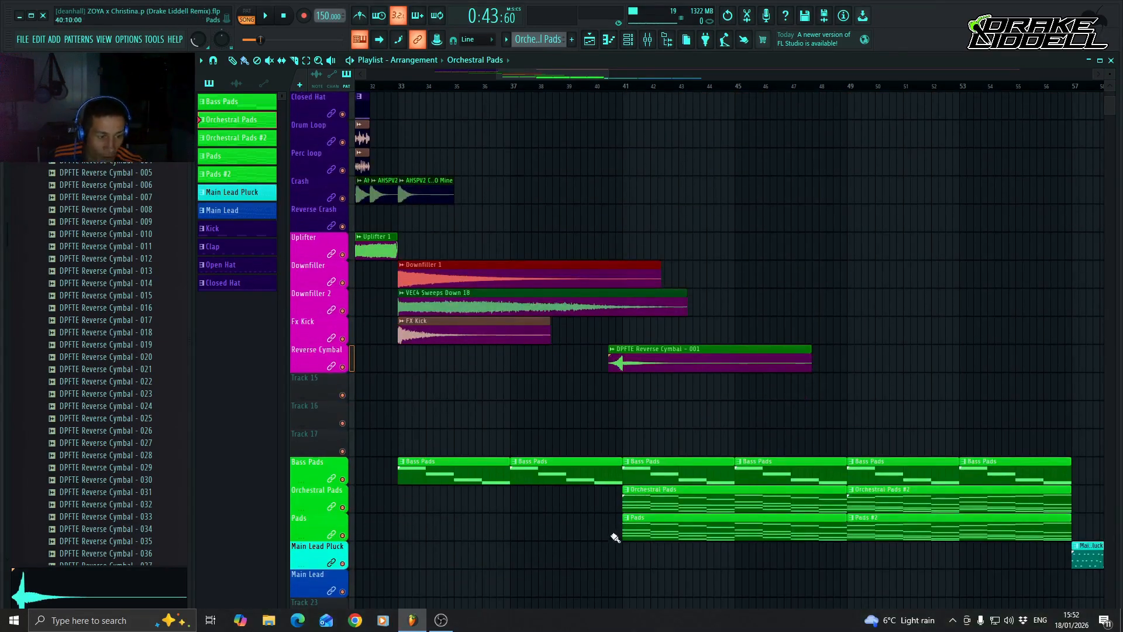
{"action": "left_click_drag", "start_coordinate": [575, 72], "coordinate": [551, 82]}
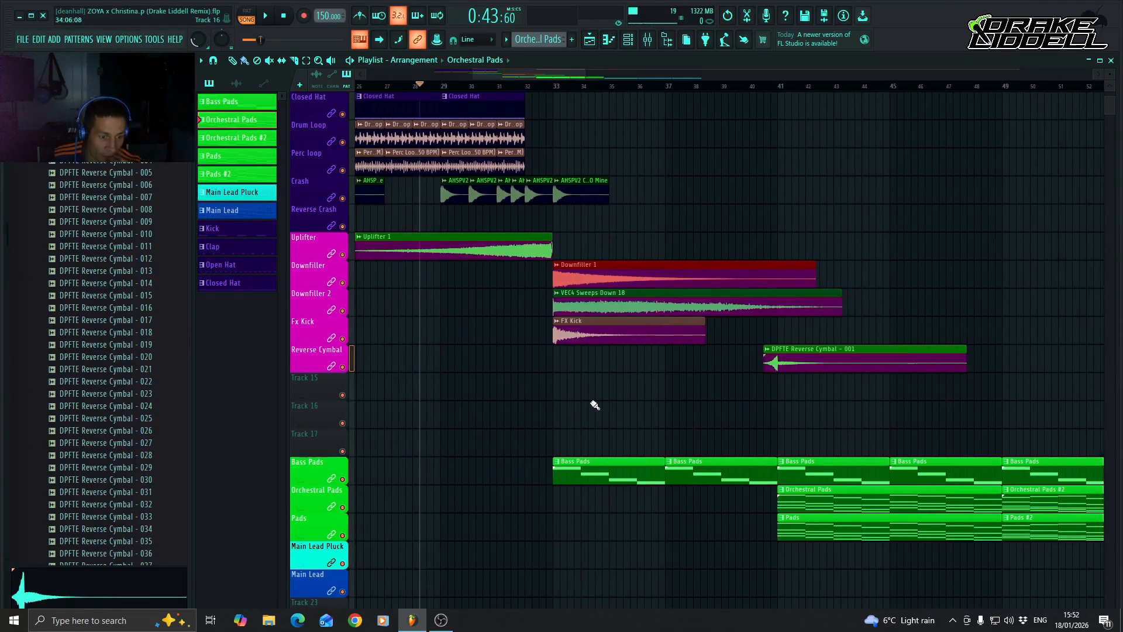
{"action": "left_click_drag", "start_coordinate": [553, 74], "coordinate": [540, 77]}
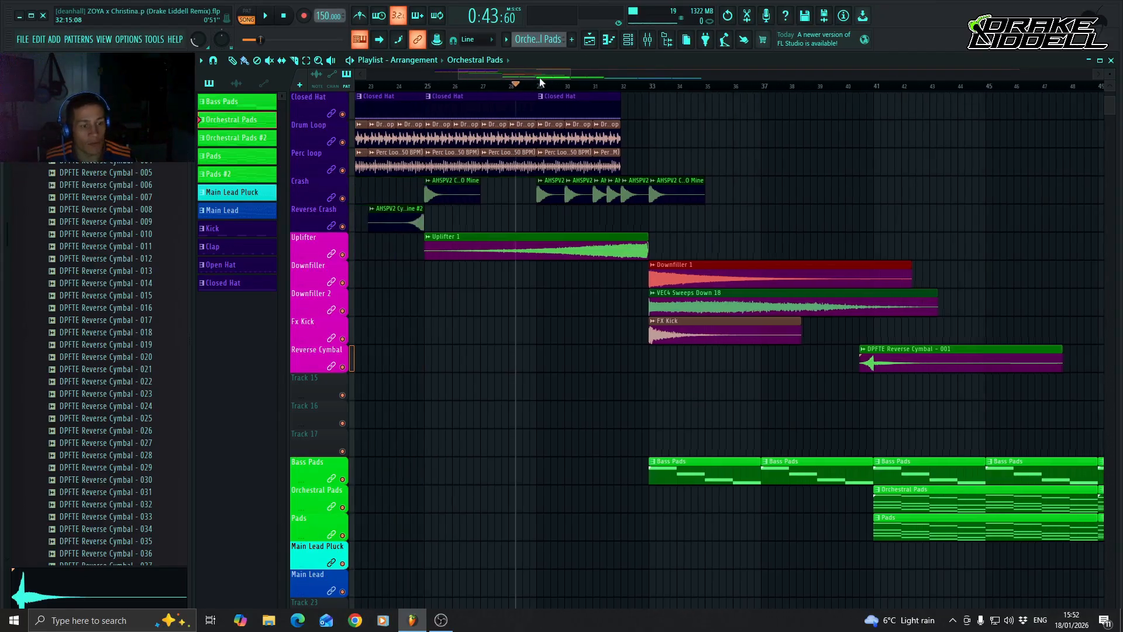
{"action": "scroll", "coordinate": [121, 339], "scroll_direction": "up", "scroll_amount": 6}
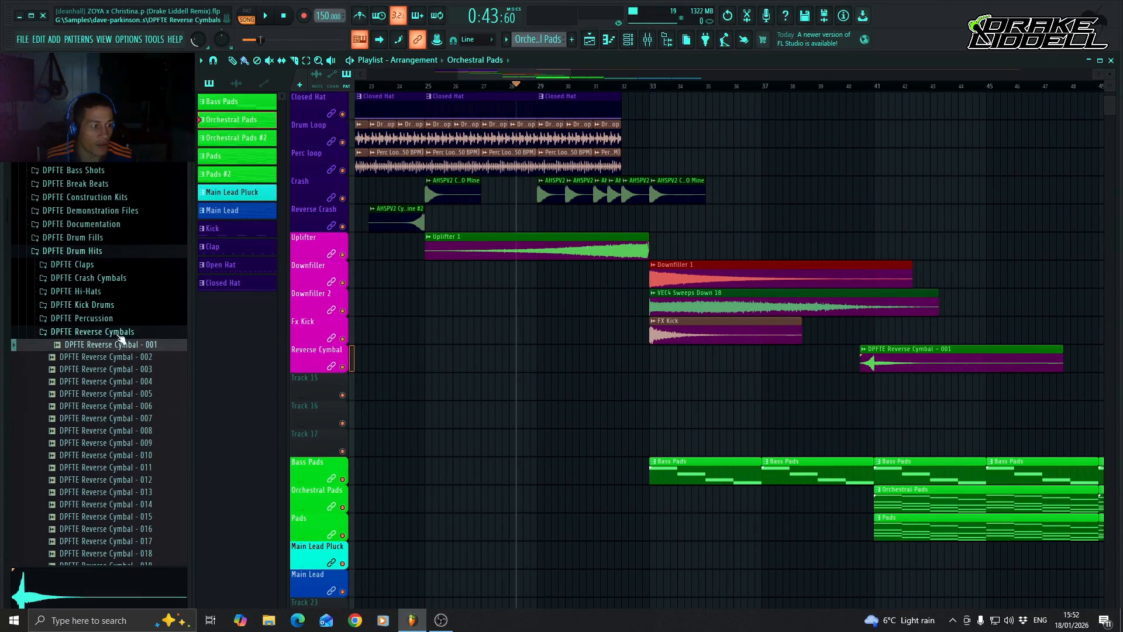
{"action": "left_click", "coordinate": [123, 337]}
{"action": "left_click", "coordinate": [115, 252]}
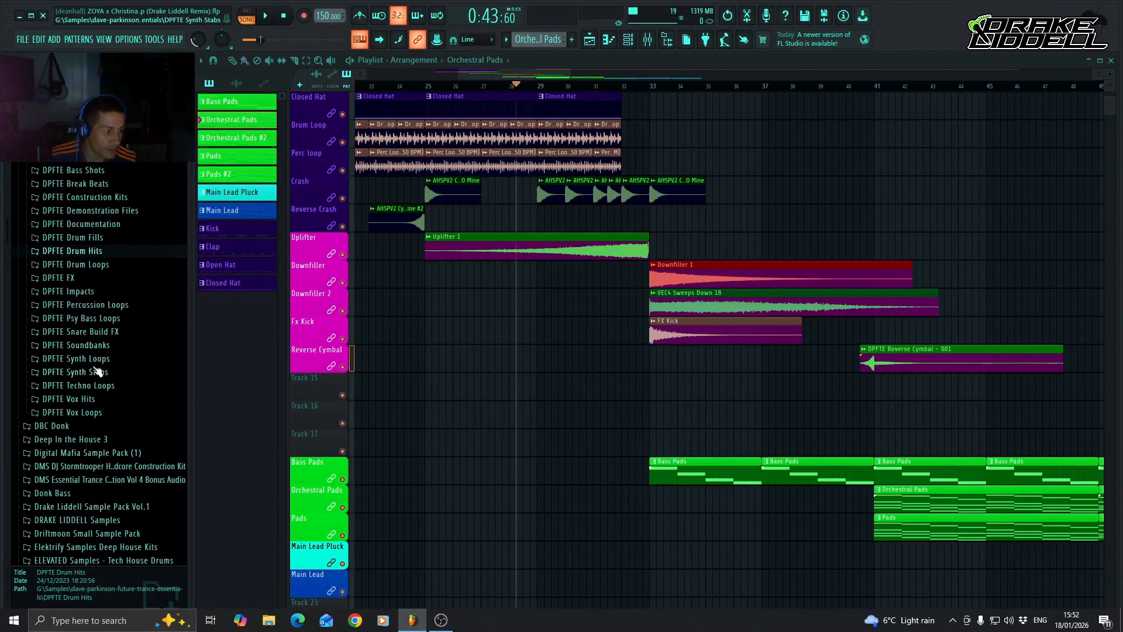
{"action": "scroll", "coordinate": [99, 363], "scroll_direction": "up", "scroll_amount": 5}
{"action": "left_click", "coordinate": [105, 339]}
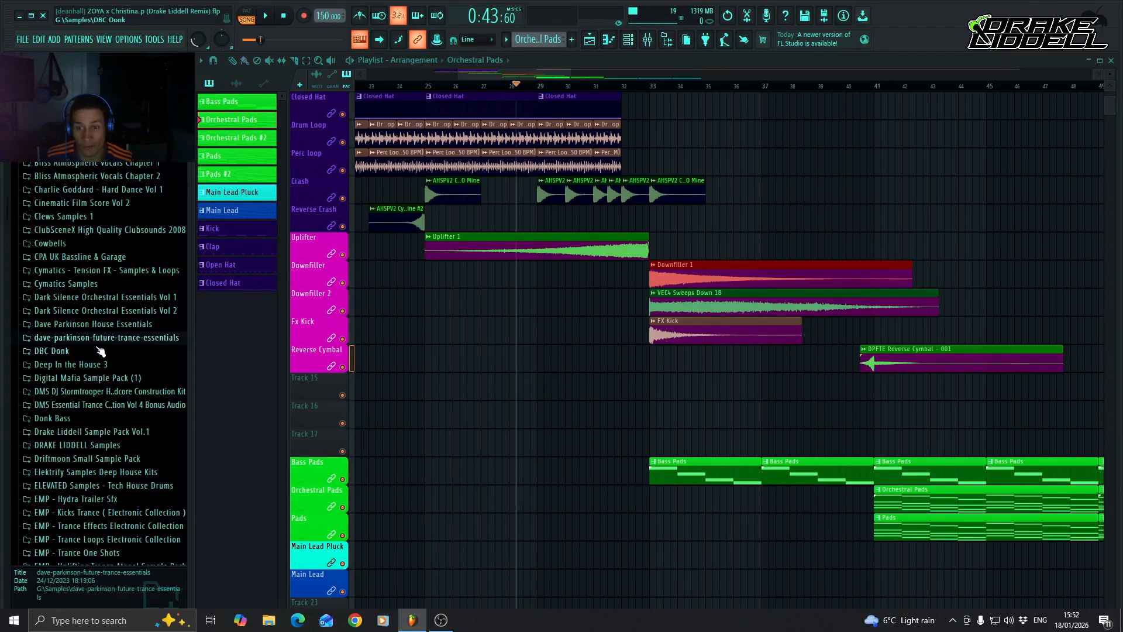
Place the AK MASTER SNARE 140 sample from the Alex K - Samples MASTER STUFF folder on playlist Track 15 at bar 25
{"action": "scroll", "coordinate": [101, 354], "scroll_direction": "up", "scroll_amount": 5}
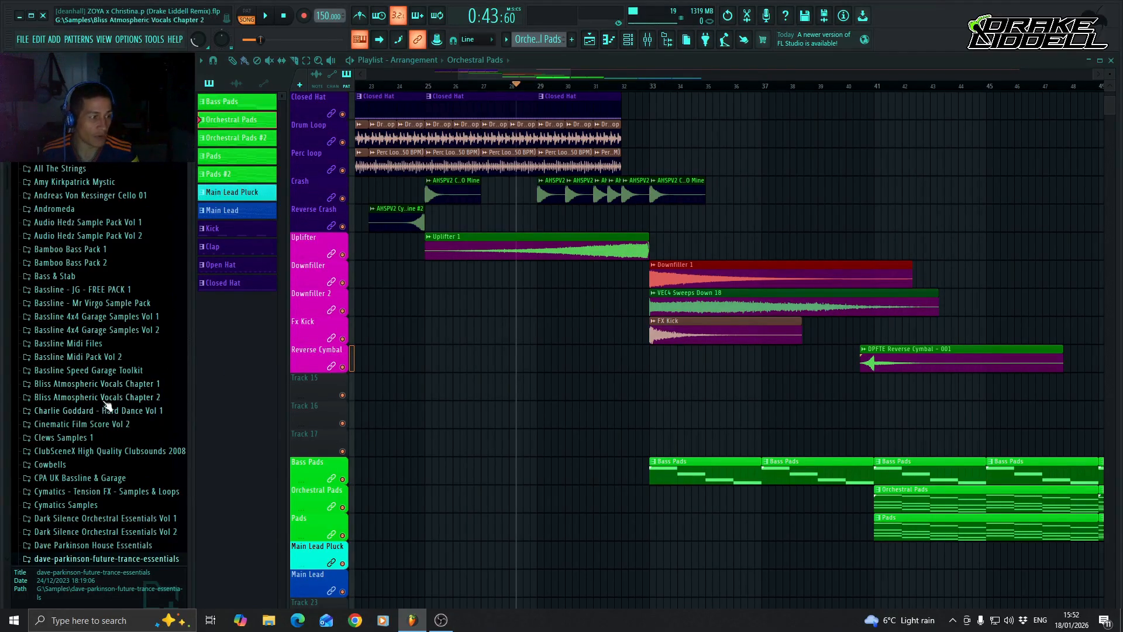
{"action": "scroll", "coordinate": [105, 404], "scroll_direction": "up", "scroll_amount": 5}
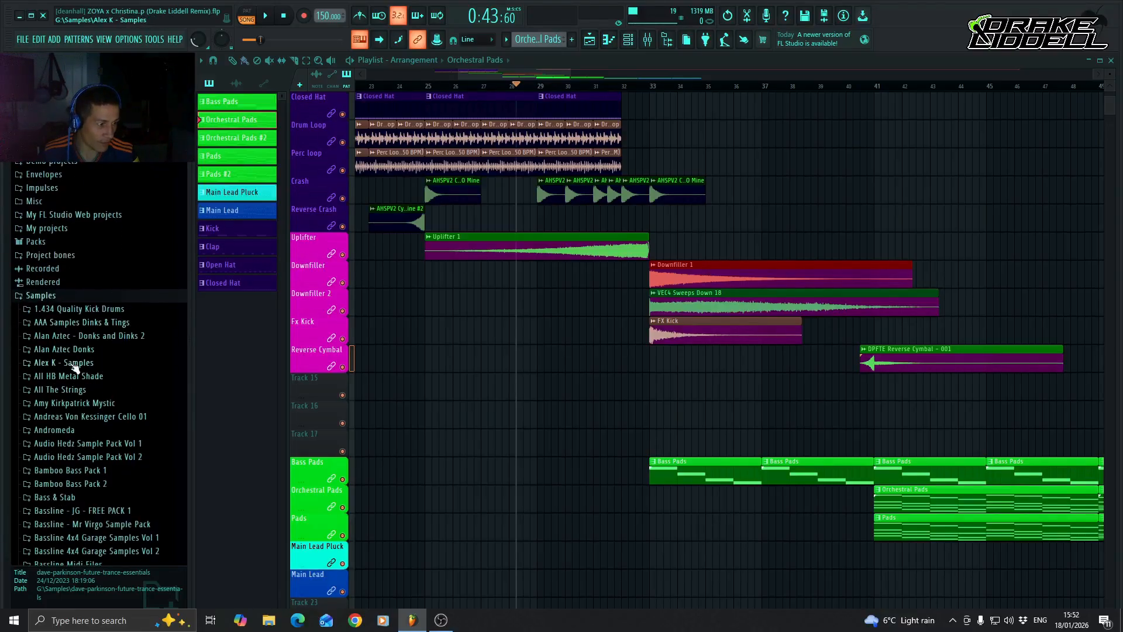
{"action": "left_click", "coordinate": [69, 363]}
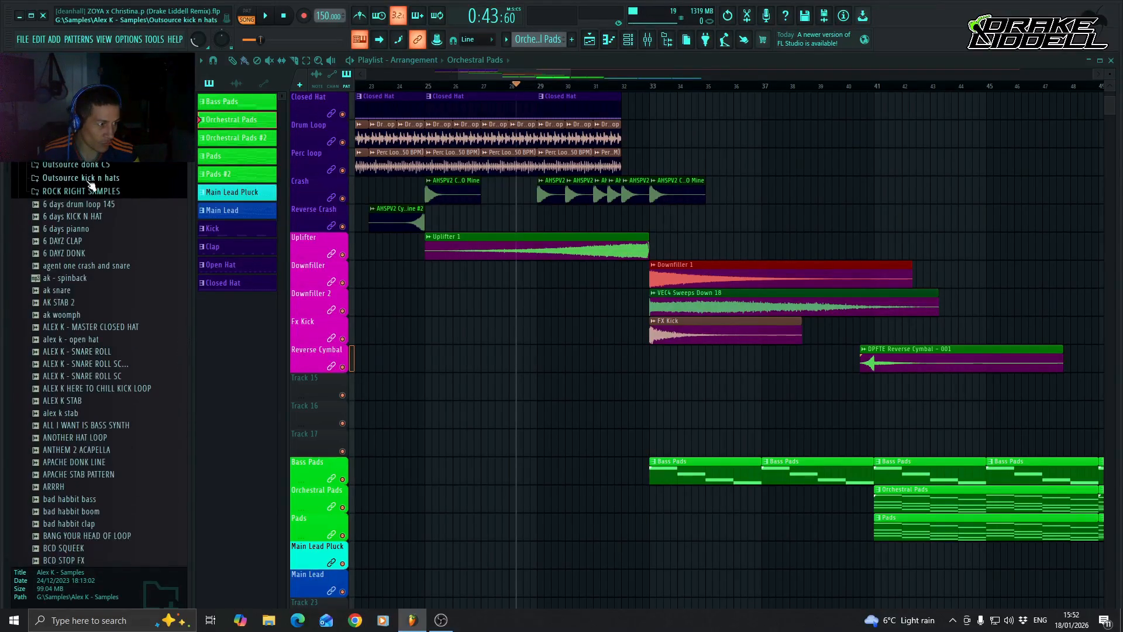
{"action": "left_click", "coordinate": [79, 137]}
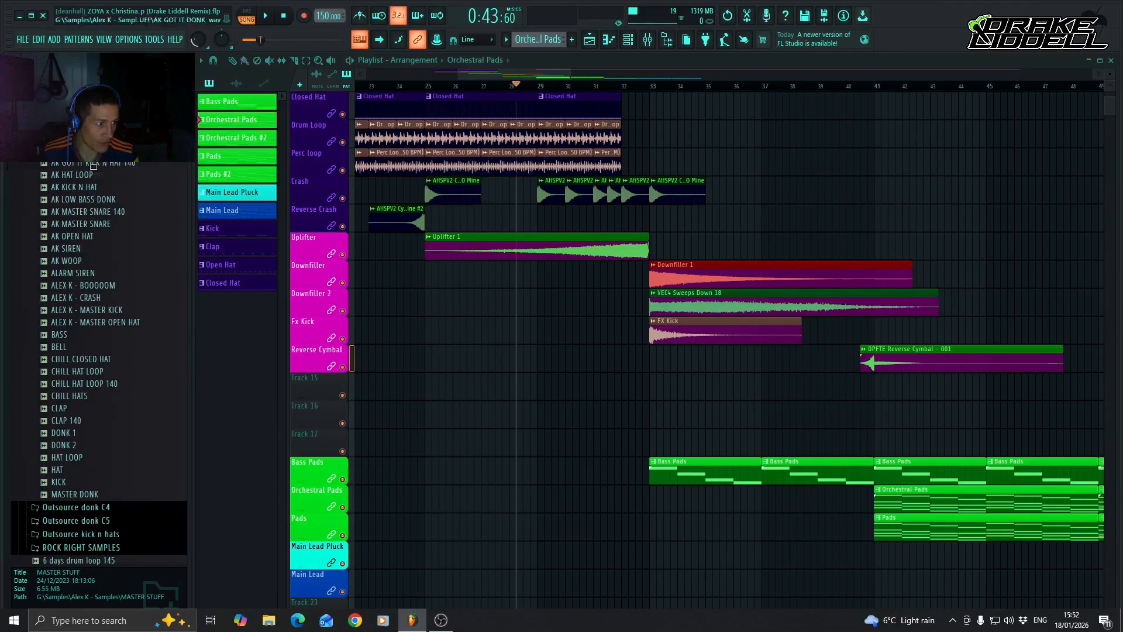
{"action": "left_click_drag", "start_coordinate": [92, 211], "coordinate": [483, 386]}
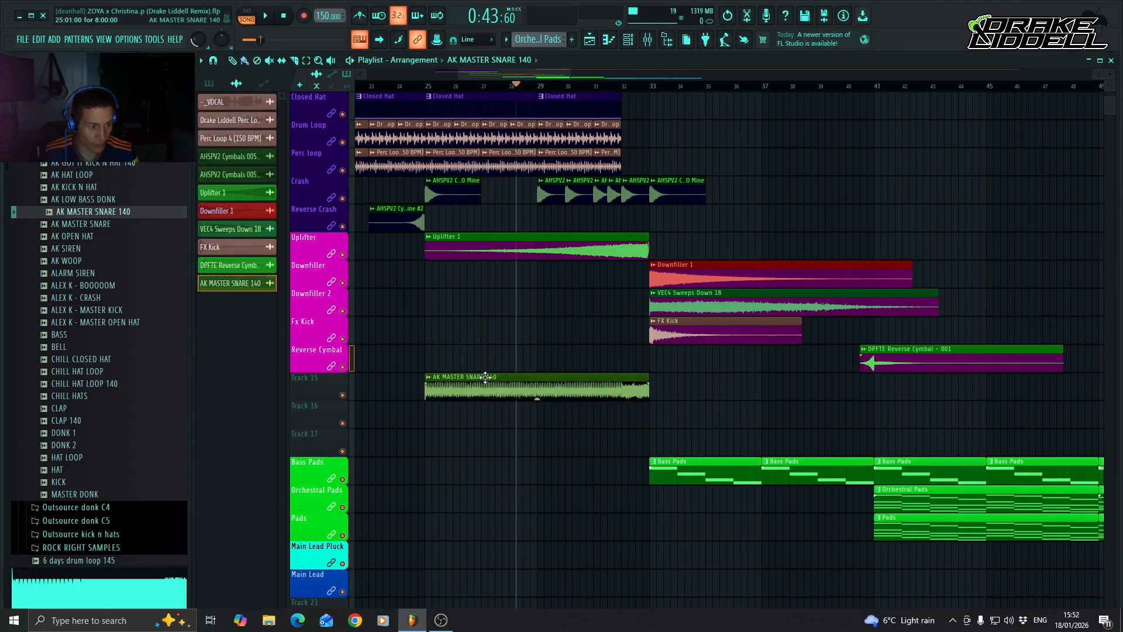
Name playlist Track 15 "Snare Roll" and colour it magenta to match the other effect tracks
{"action": "right_click", "coordinate": [315, 388]}
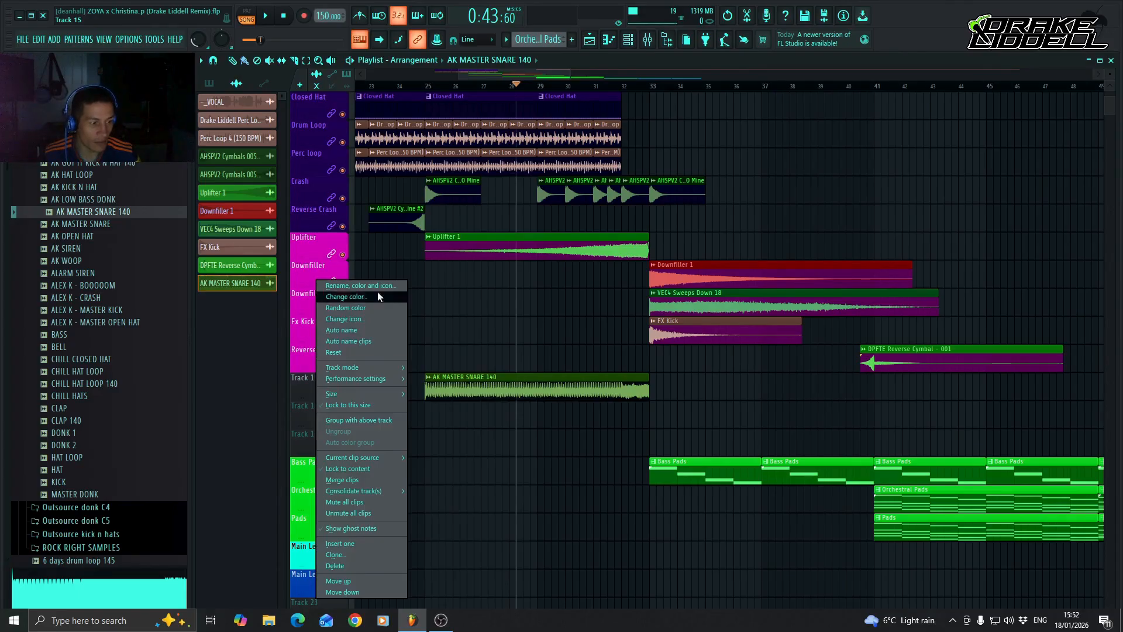
{"action": "left_click", "coordinate": [377, 291]}
{"action": "type", "text": "Sna"}
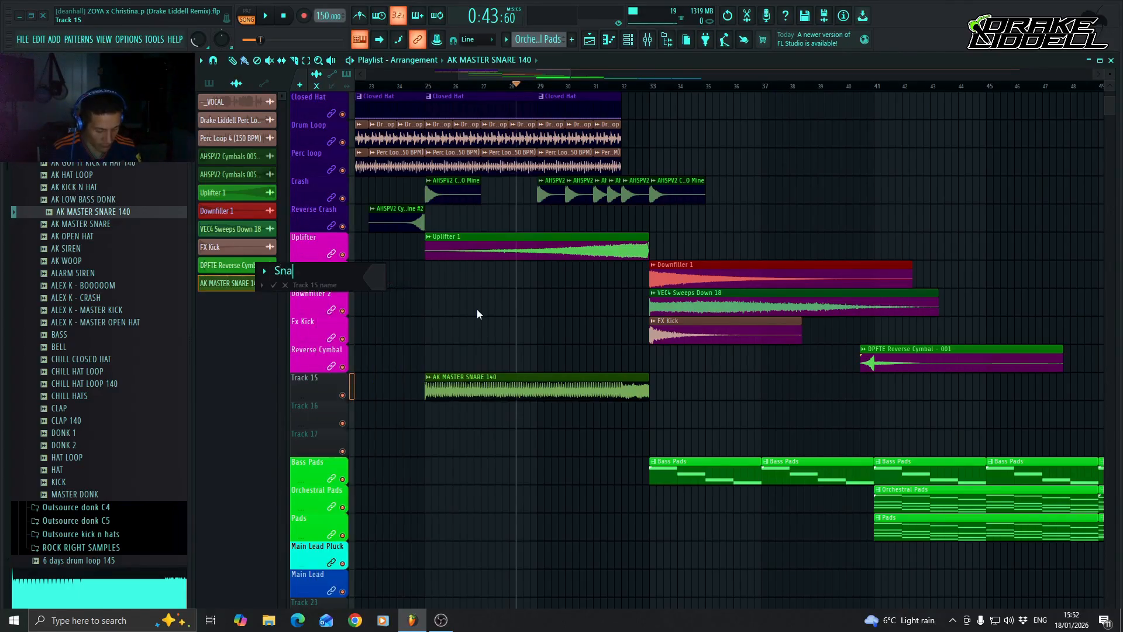
{"action": "type", "text": "re Roll"}
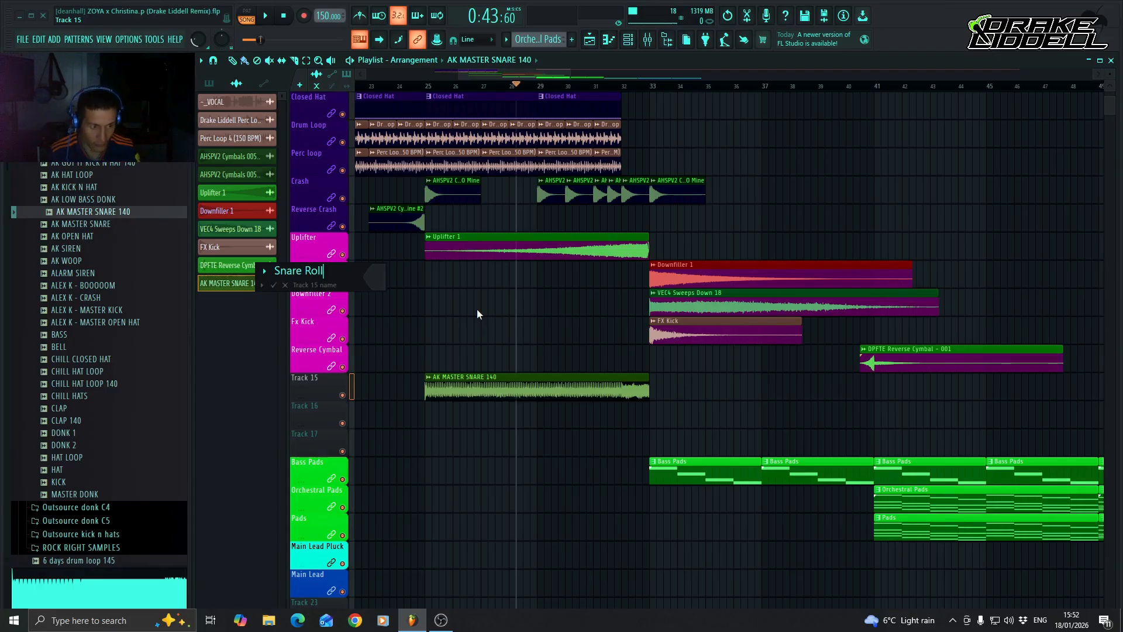
{"action": "left_click", "coordinate": [389, 274]}
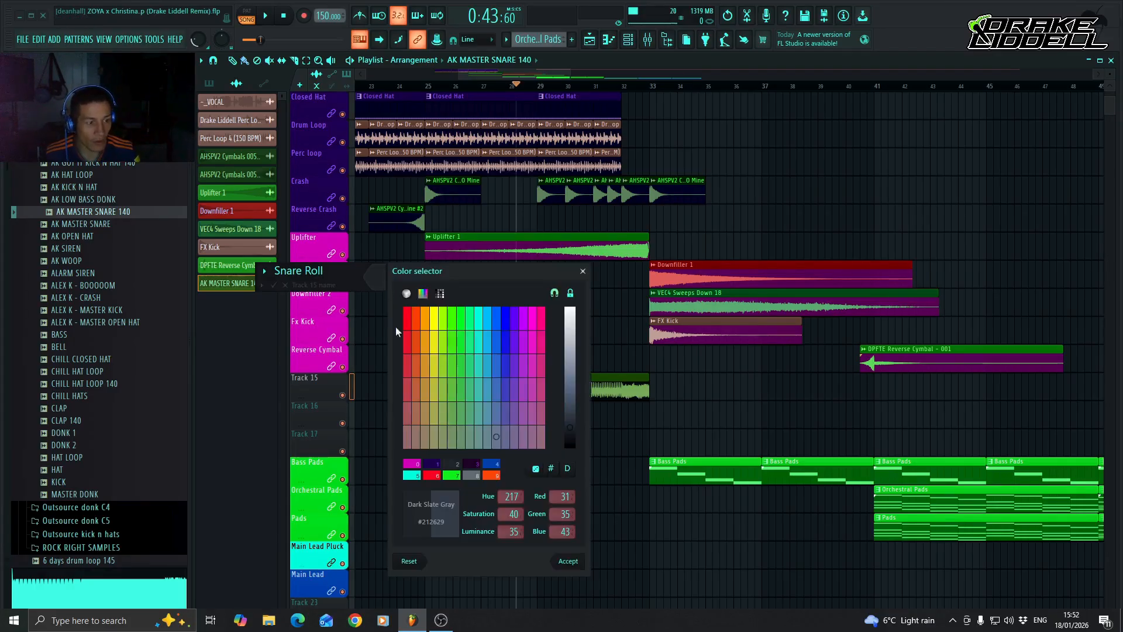
{"action": "left_click", "coordinate": [418, 465]}
{"action": "key", "text": "Return"}
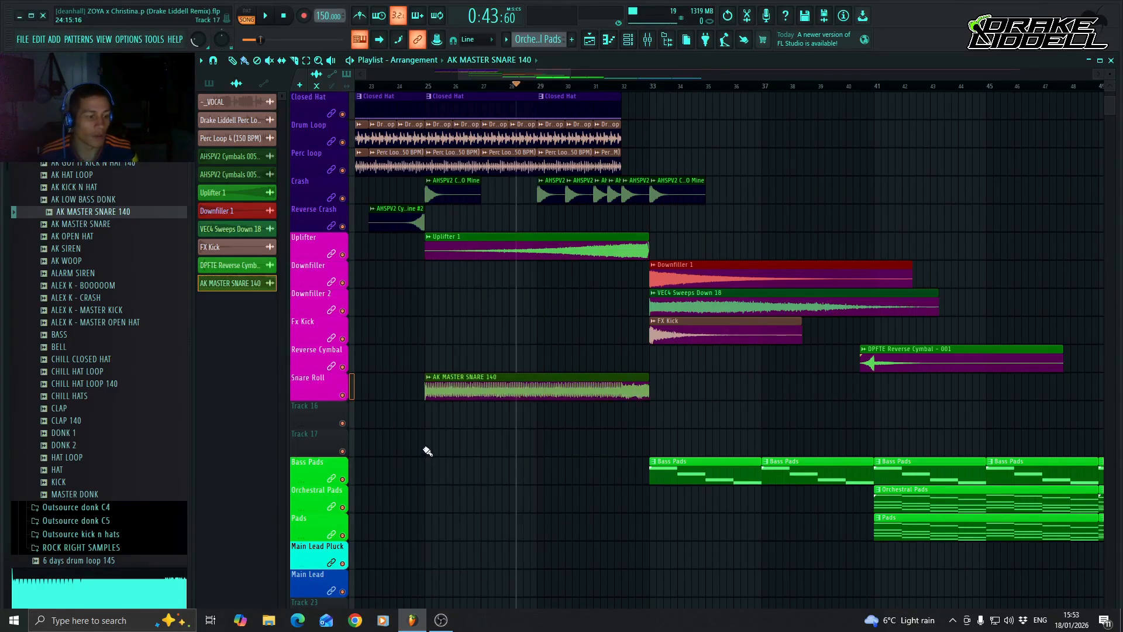
Normalize the AK MASTER SNARE 140 sample and close its channel settings
{"action": "double_click", "coordinate": [558, 389]}
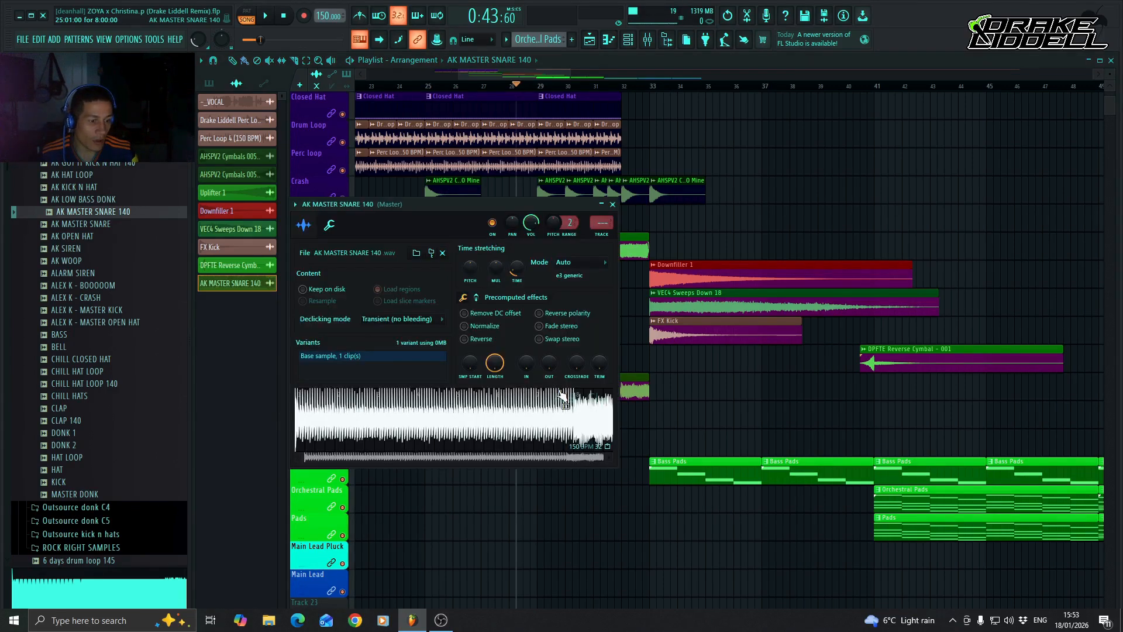
{"action": "left_click", "coordinate": [465, 327]}
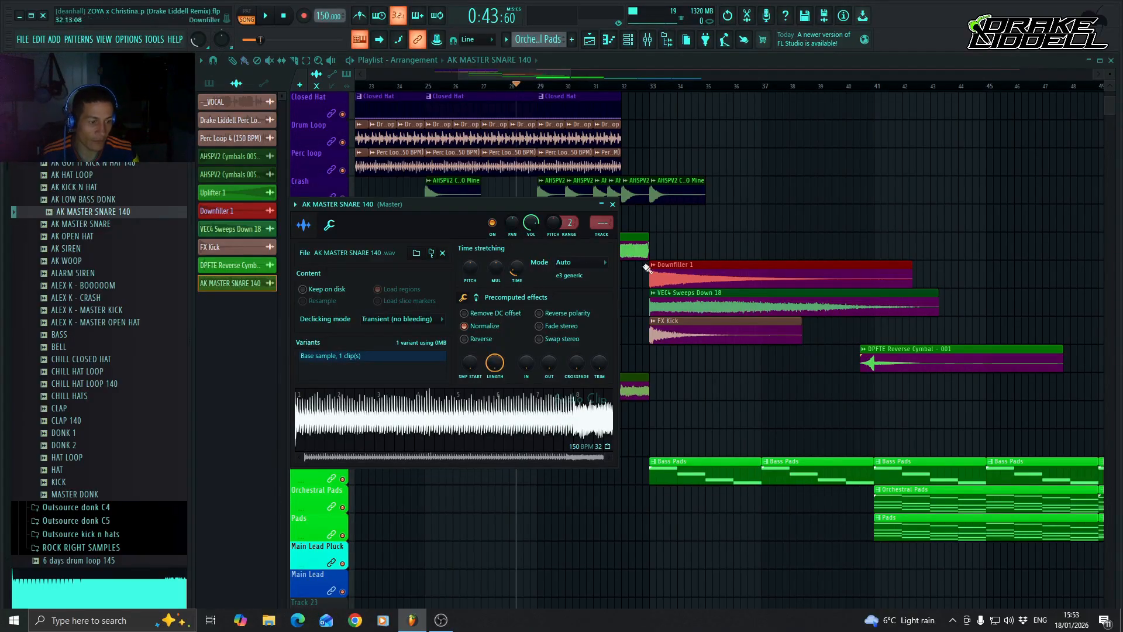
{"action": "key", "text": "Escape"}
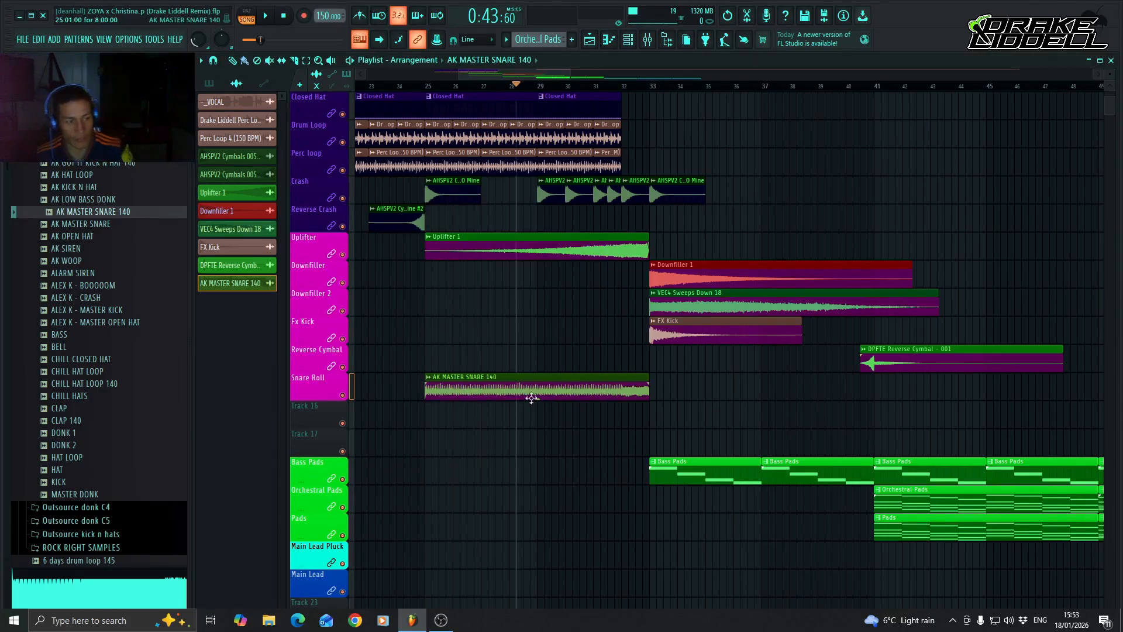
{"action": "double_click", "coordinate": [471, 386]}
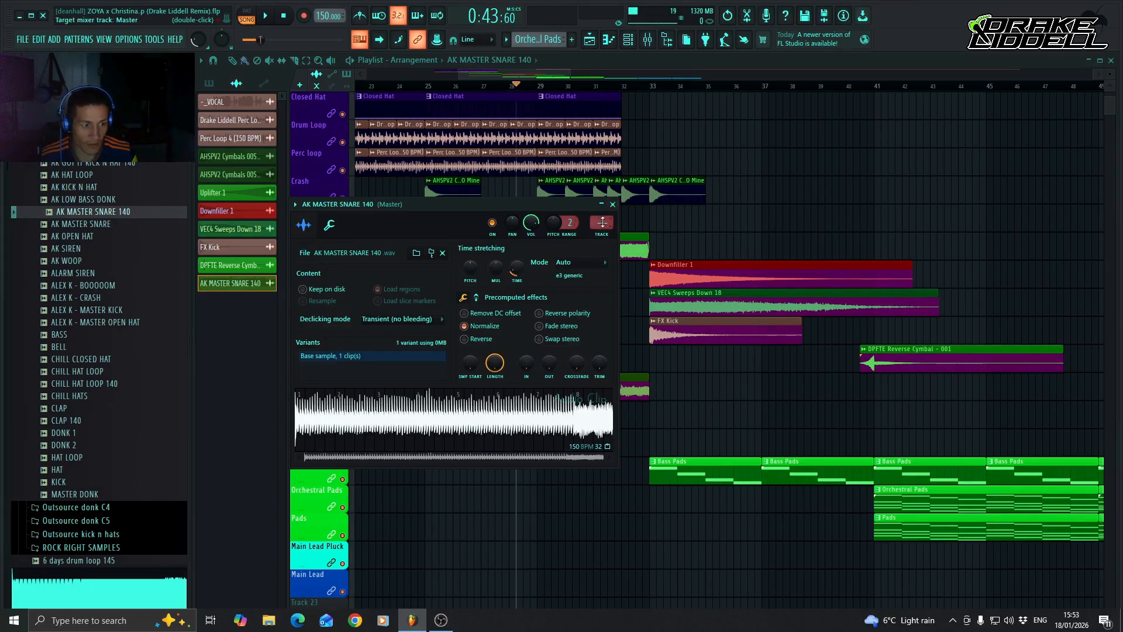
{"action": "left_click", "coordinate": [612, 205]}
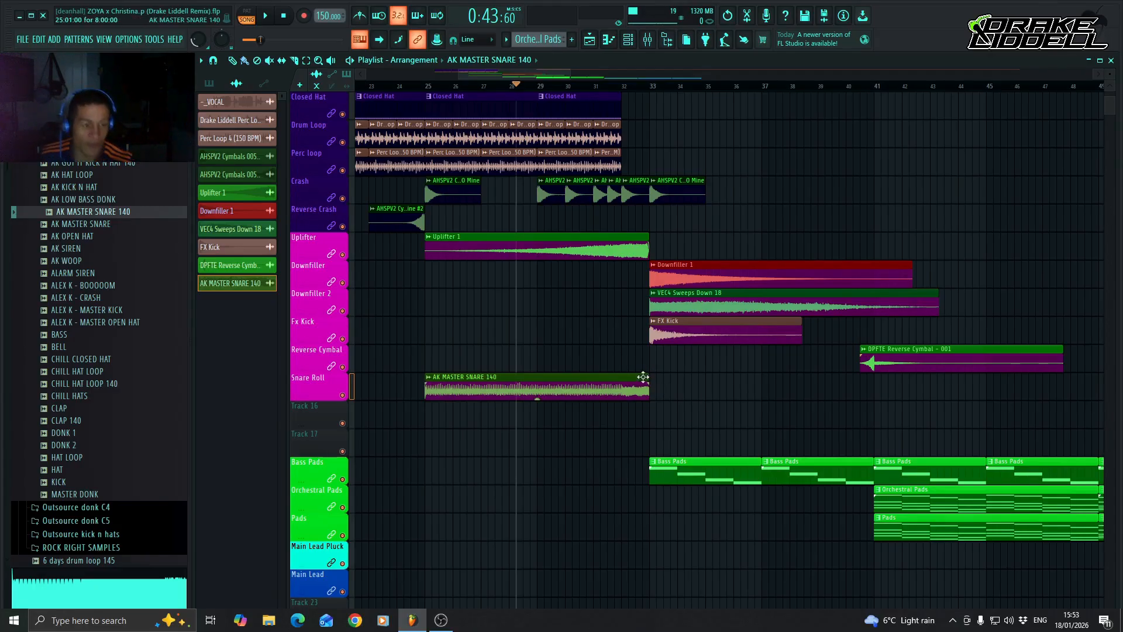
Add a very short fade-out to the end of the AK MASTER SNARE 140 clip, just before bar 33
{"action": "left_click_drag", "start_coordinate": [649, 383], "coordinate": [647, 382]}
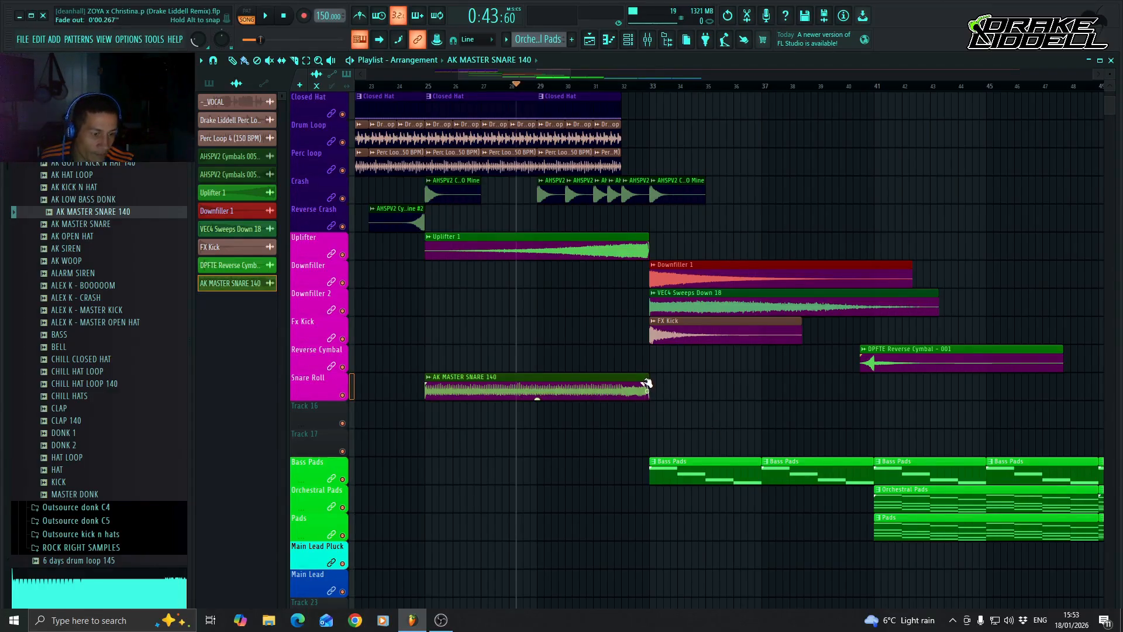
{"action": "left_click_drag", "start_coordinate": [646, 383], "coordinate": [647, 384]}
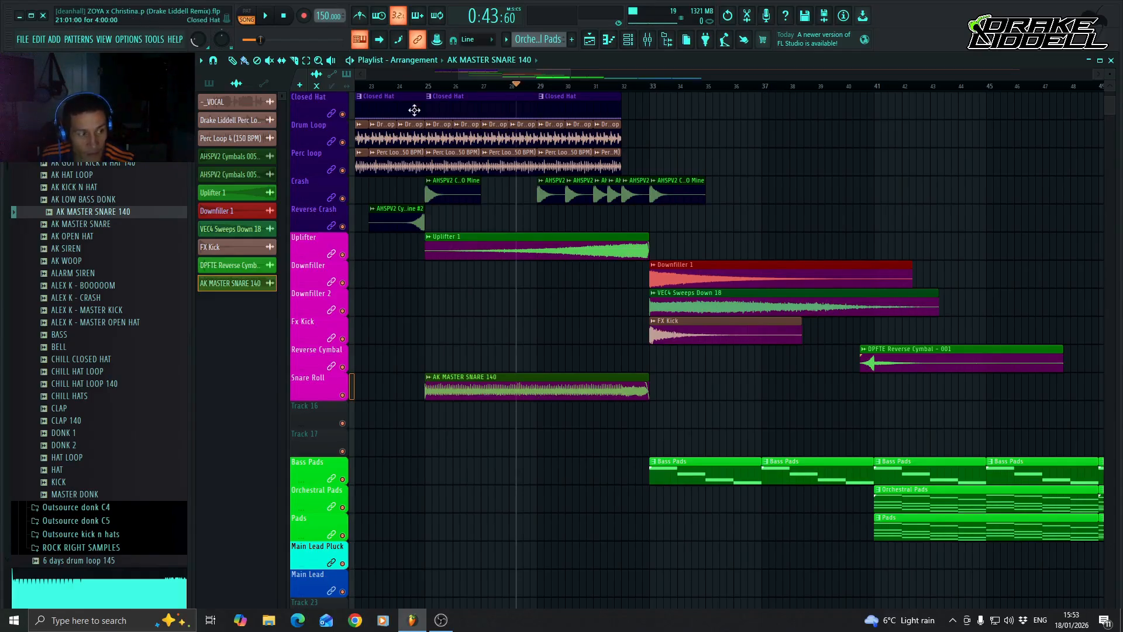
Set the playback position to bar 25 and reset the main volume
{"action": "left_click", "coordinate": [424, 86]}
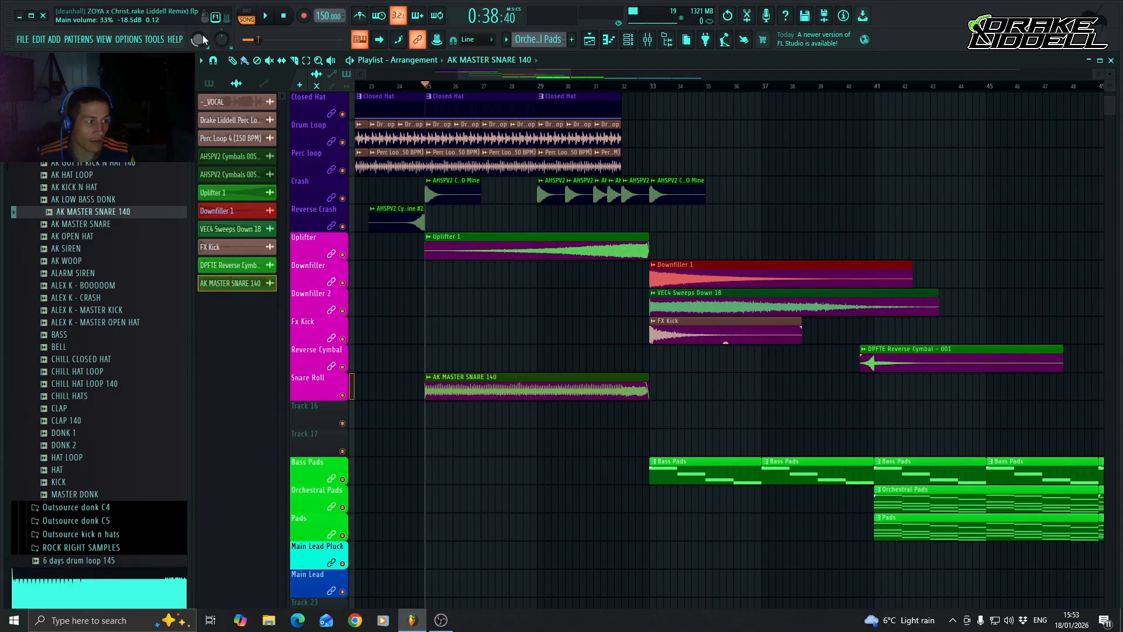
{"action": "right_click", "coordinate": [202, 39]}
{"action": "left_click", "coordinate": [230, 42]}
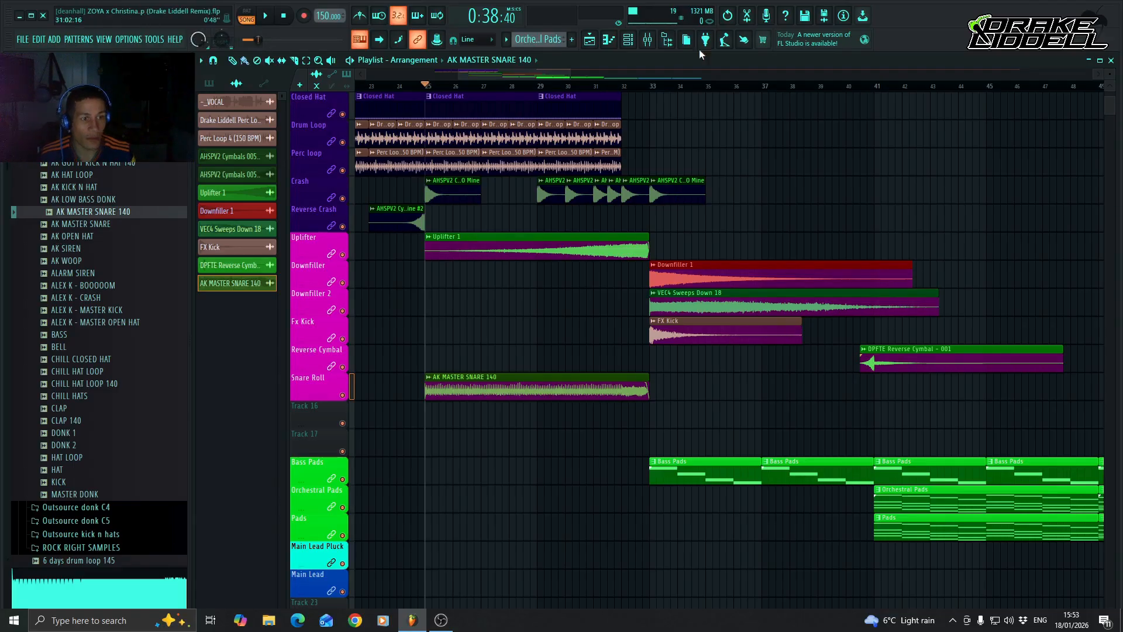
Route the AK MASTER SNARE 140 channel to mixer track 16 and close its channel settings
{"action": "double_click", "coordinate": [571, 385]}
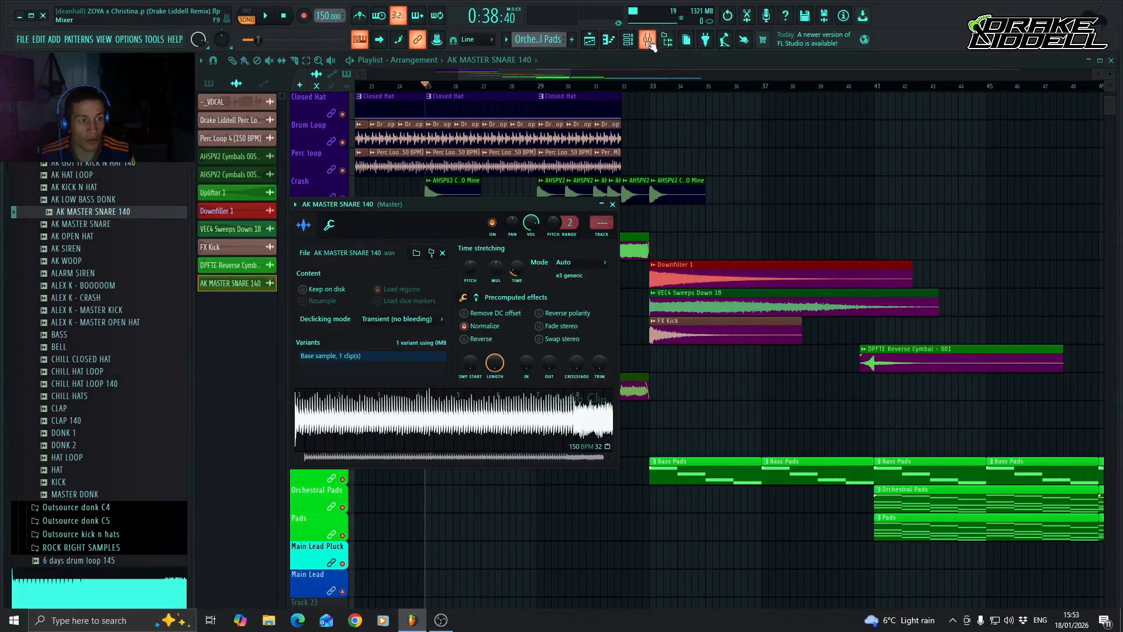
{"action": "double_click", "coordinate": [597, 220]}
{"action": "left_click_drag", "start_coordinate": [567, 203], "coordinate": [567, 184]}
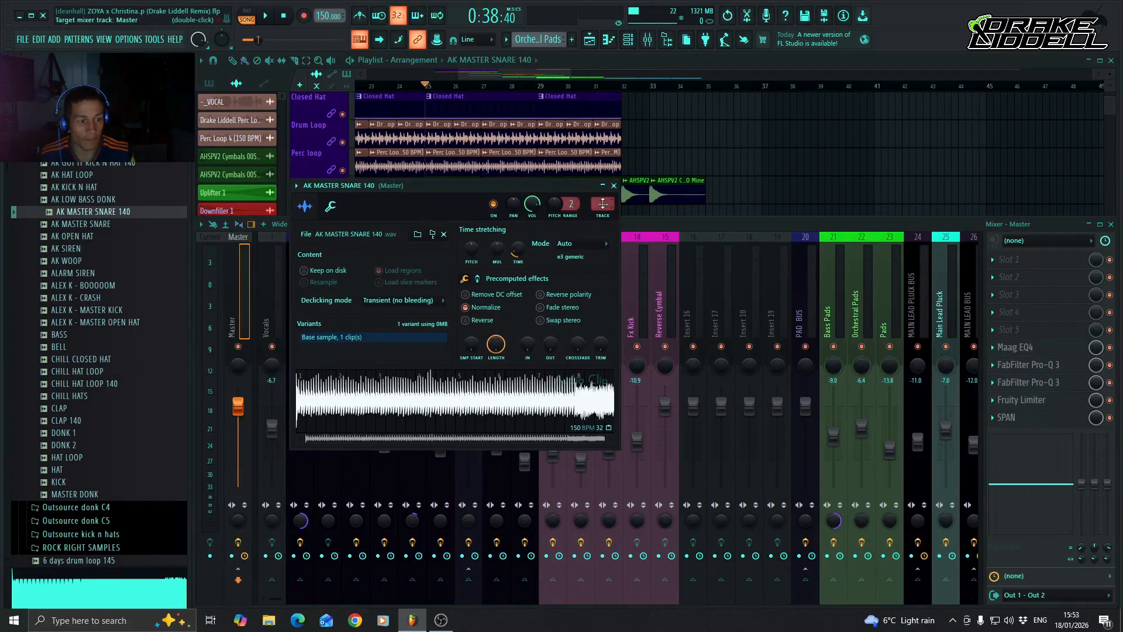
{"action": "scroll", "coordinate": [601, 199], "scroll_direction": "up", "scroll_amount": 16}
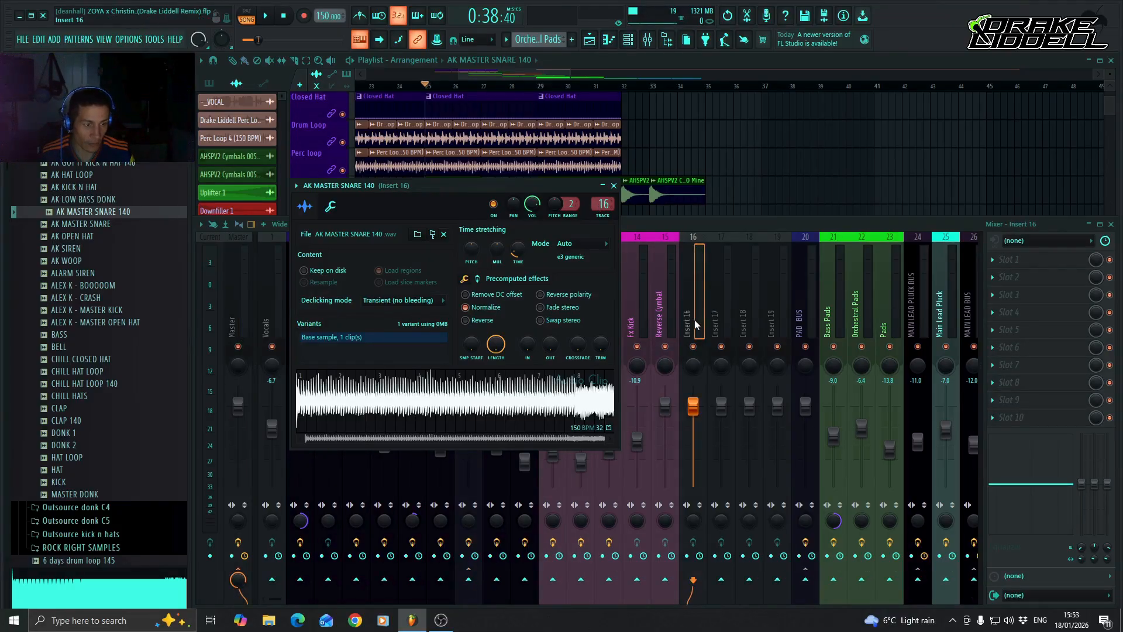
{"action": "left_click", "coordinate": [614, 185]}
Rename mixer track 16 as Snare Roll and colour it the same magenta as the neighbouring effects tracks
{"action": "right_click", "coordinate": [705, 253]}
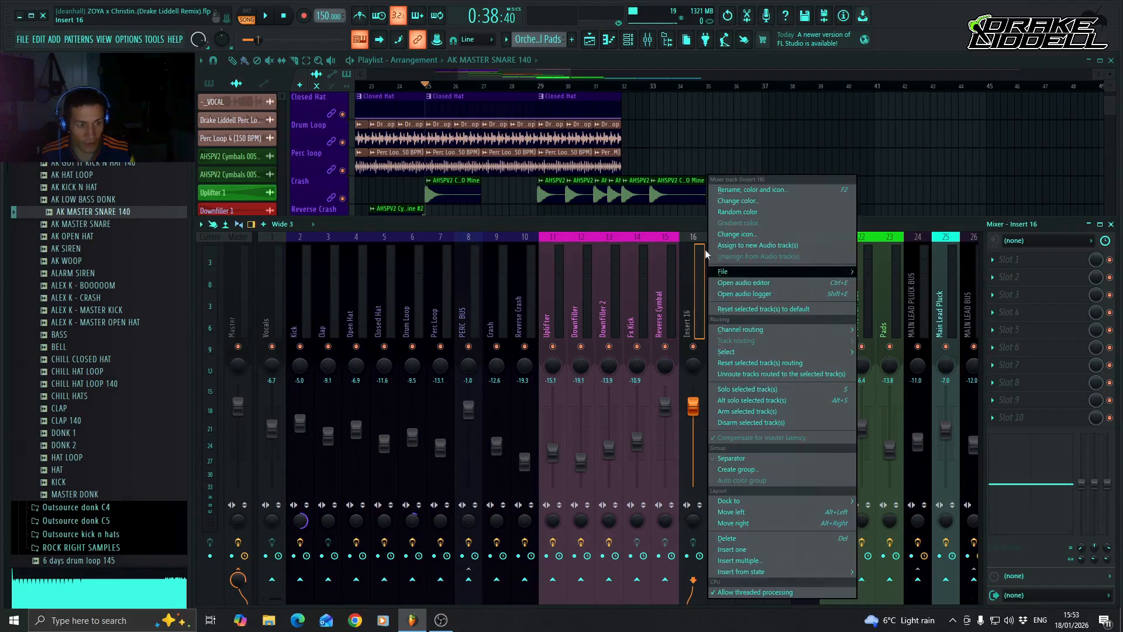
{"action": "left_click", "coordinate": [747, 190]}
{"action": "type", "text": "S"}
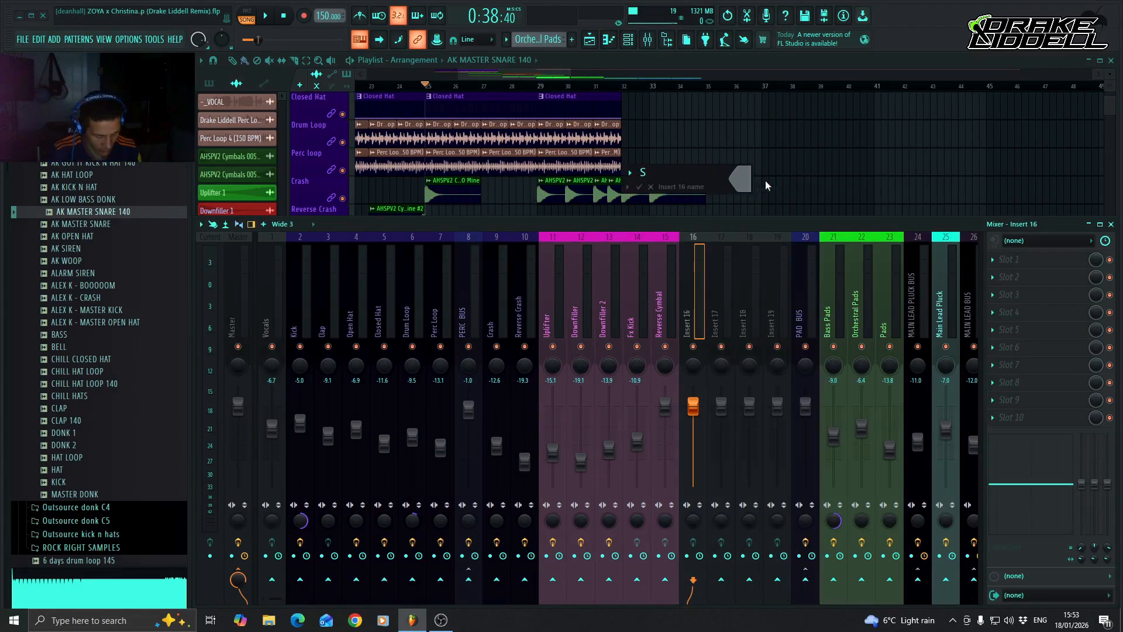
{"action": "type", "text": "nare Roll"}
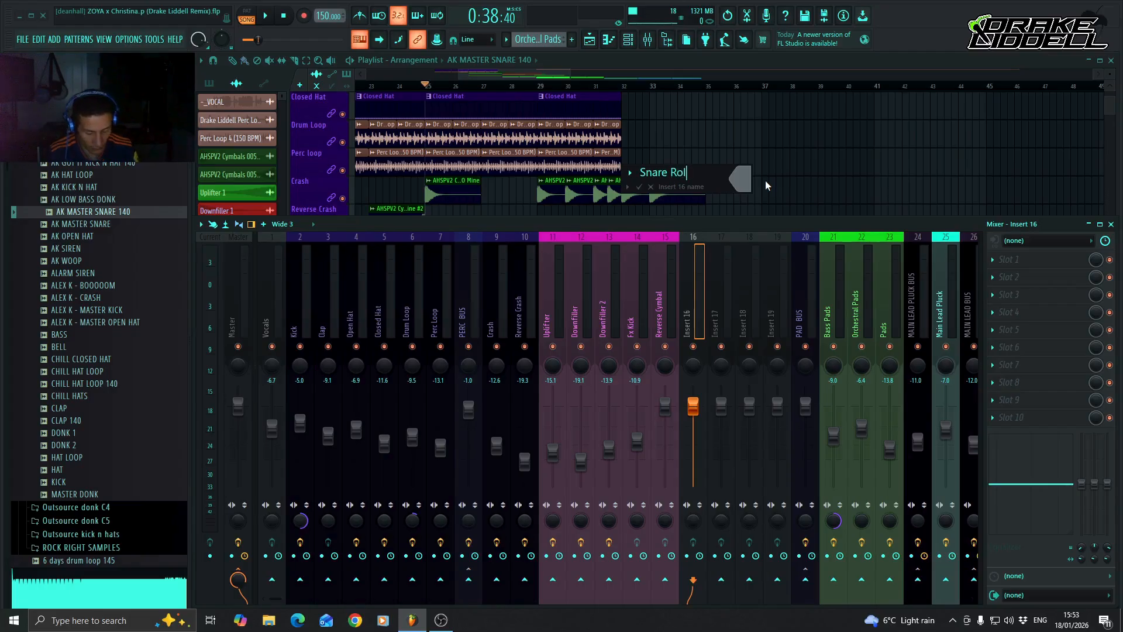
{"action": "left_click", "coordinate": [739, 178]}
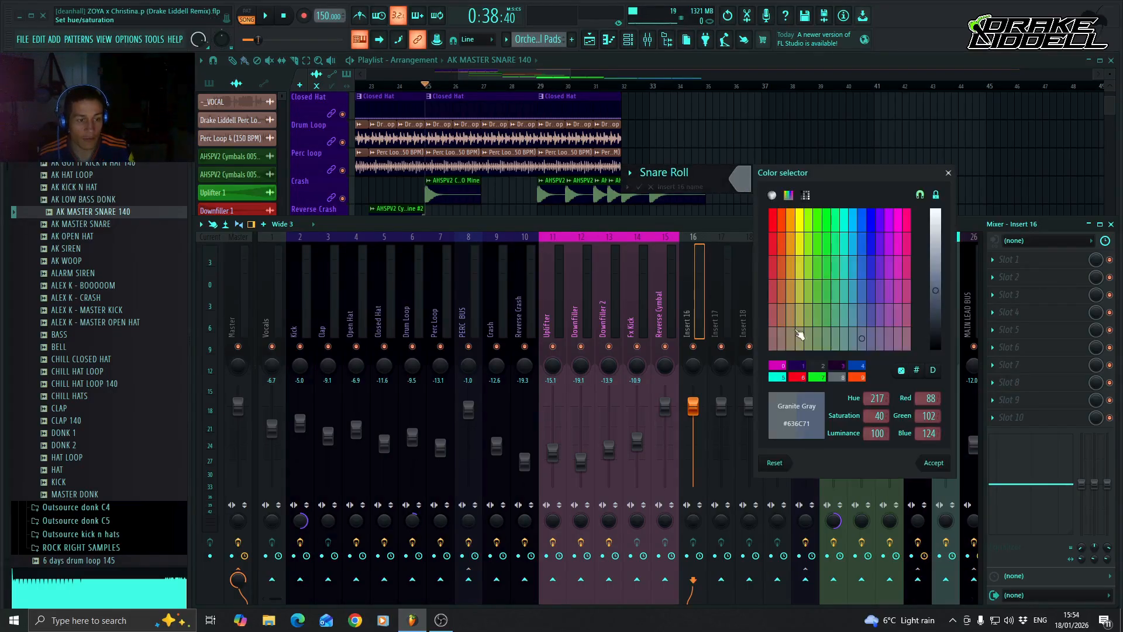
{"action": "left_click", "coordinate": [783, 369]}
{"action": "key", "text": "Return"}
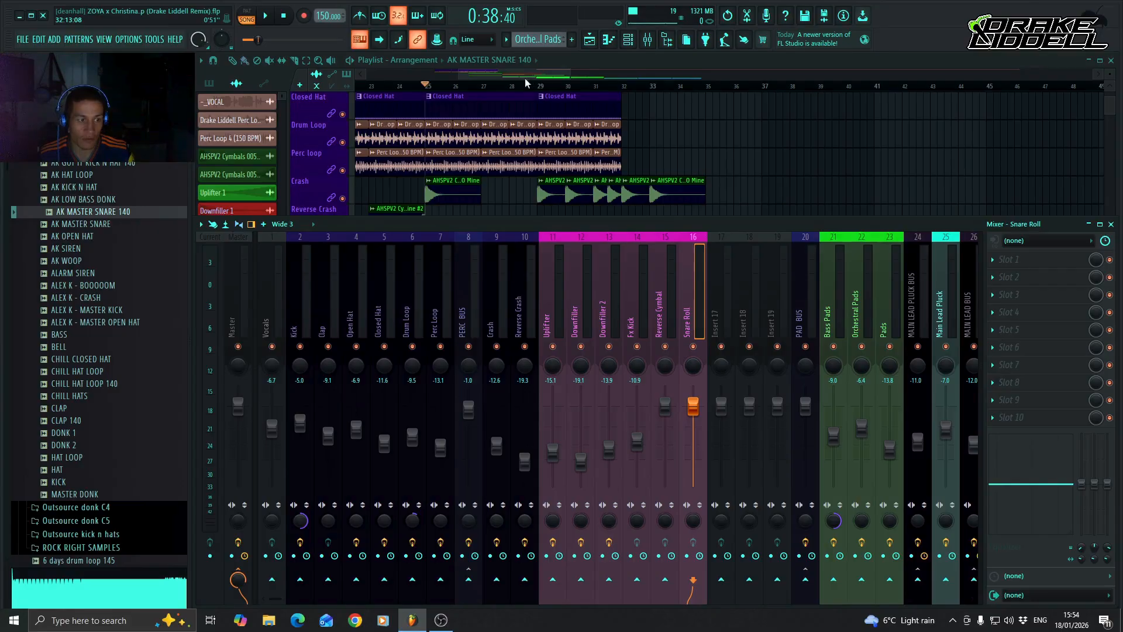
Cut the Snare Roll mixer track's high shelf by about 3.2 dB and lower its fader to about -10.1 dB
{"action": "mouse_move", "coordinate": [524, 76]}
{"action": "left_mouse_down"}
{"action": "mouse_move", "coordinate": [582, 74]}
{"action": "mouse_move", "coordinate": [515, 79]}
{"action": "left_mouse_up"}
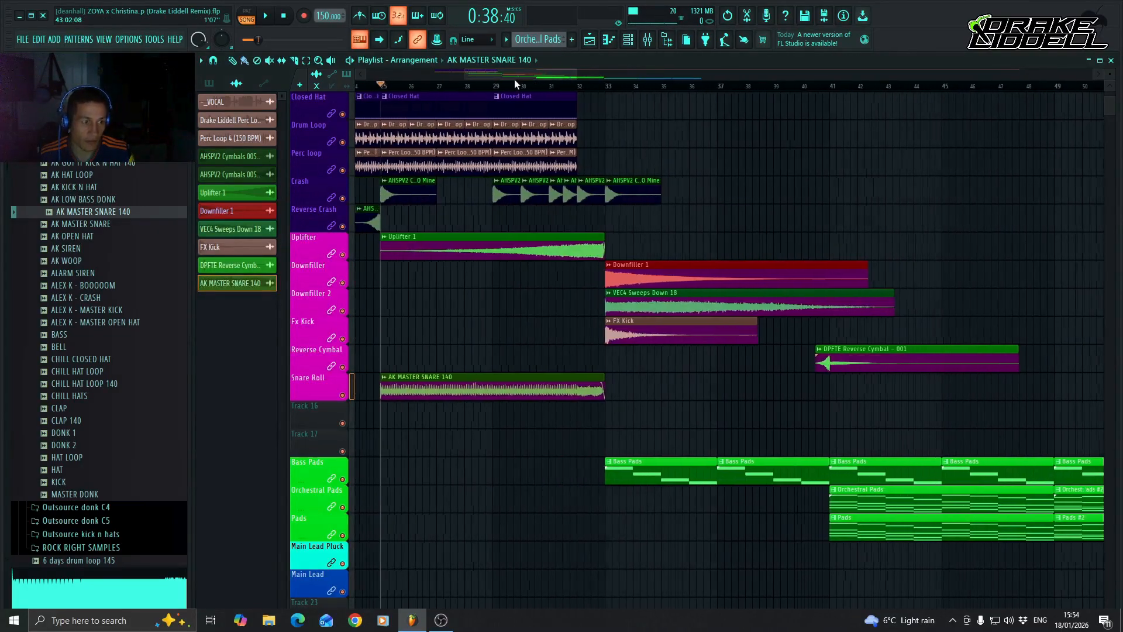
{"action": "left_click", "coordinate": [650, 41]}
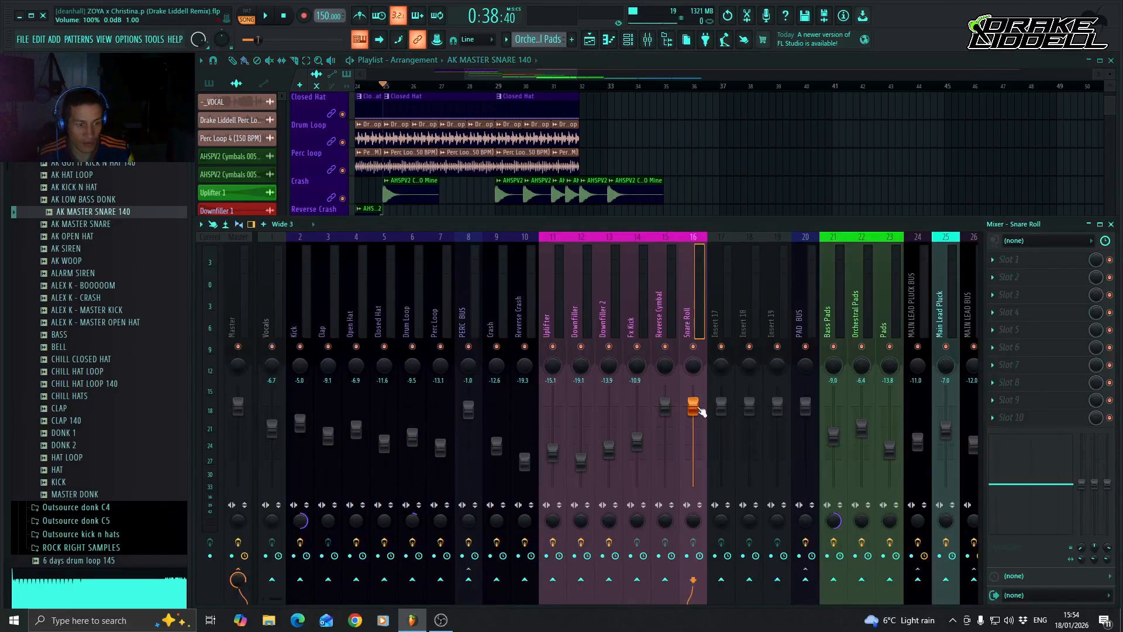
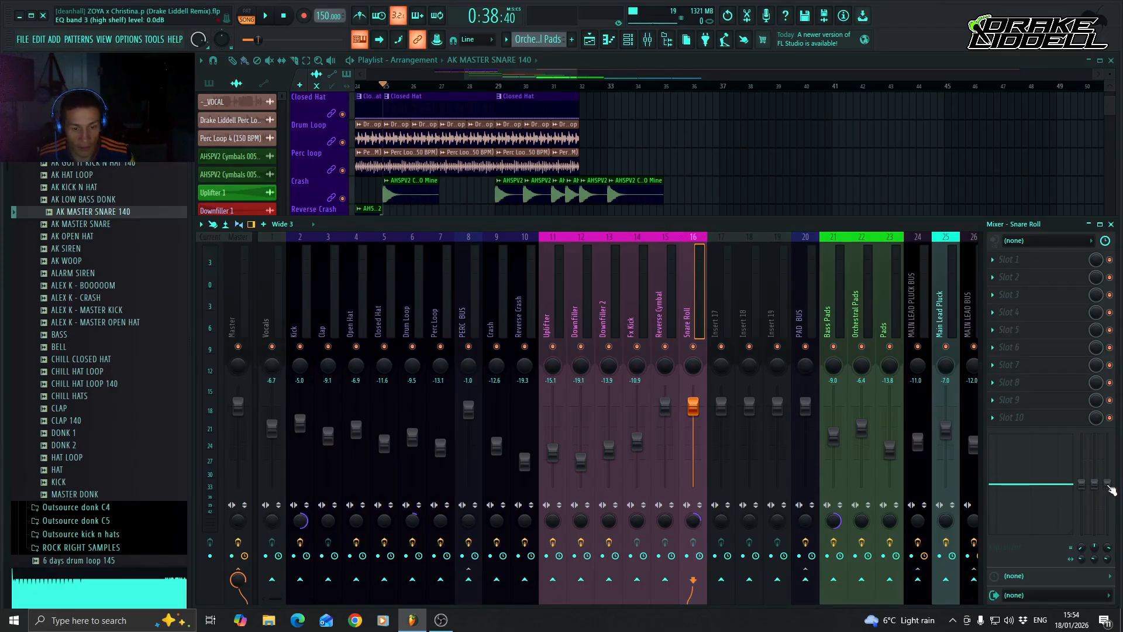
{"action": "mouse_move", "coordinate": [1108, 485]}
{"action": "left_mouse_down"}
{"action": "mouse_move", "coordinate": [1091, 491]}
{"action": "mouse_move", "coordinate": [1107, 492]}
{"action": "left_mouse_up"}
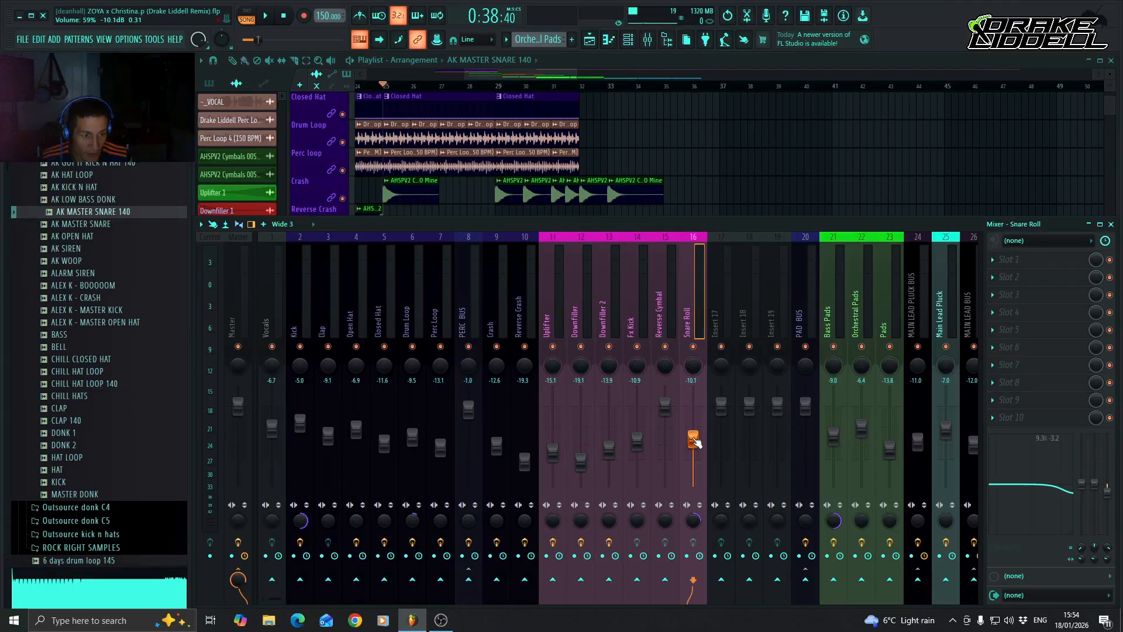
Fade in the AK MASTER SNARE 140 clip over about its first four bars and play the build-up from bar 25
{"action": "key", "text": "F9"}
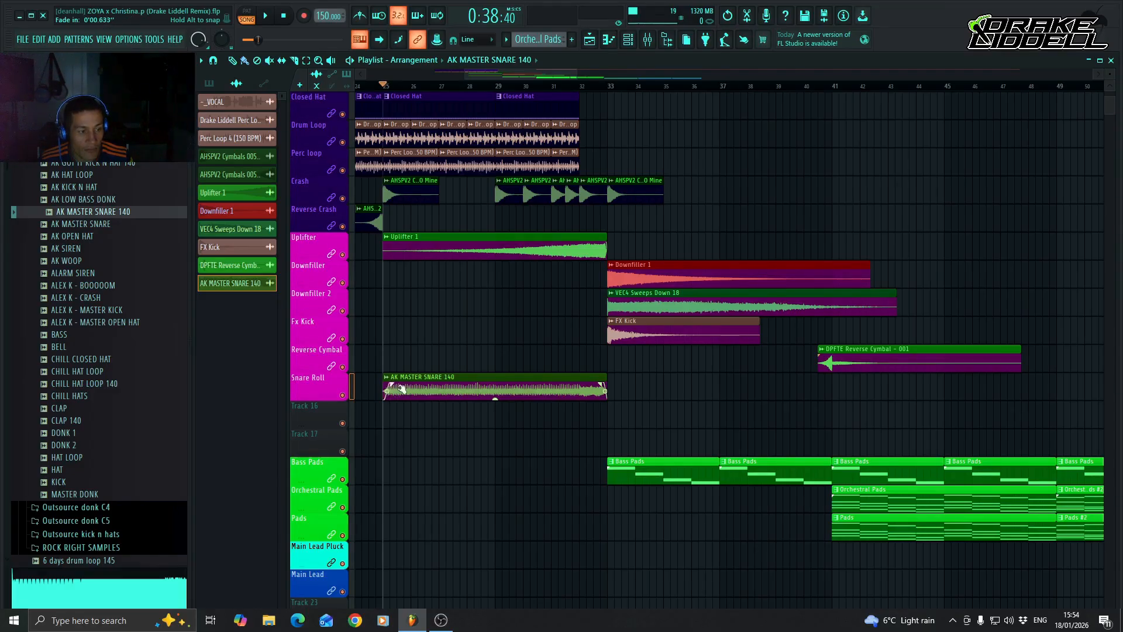
{"action": "left_click_drag", "start_coordinate": [402, 388], "coordinate": [502, 381]}
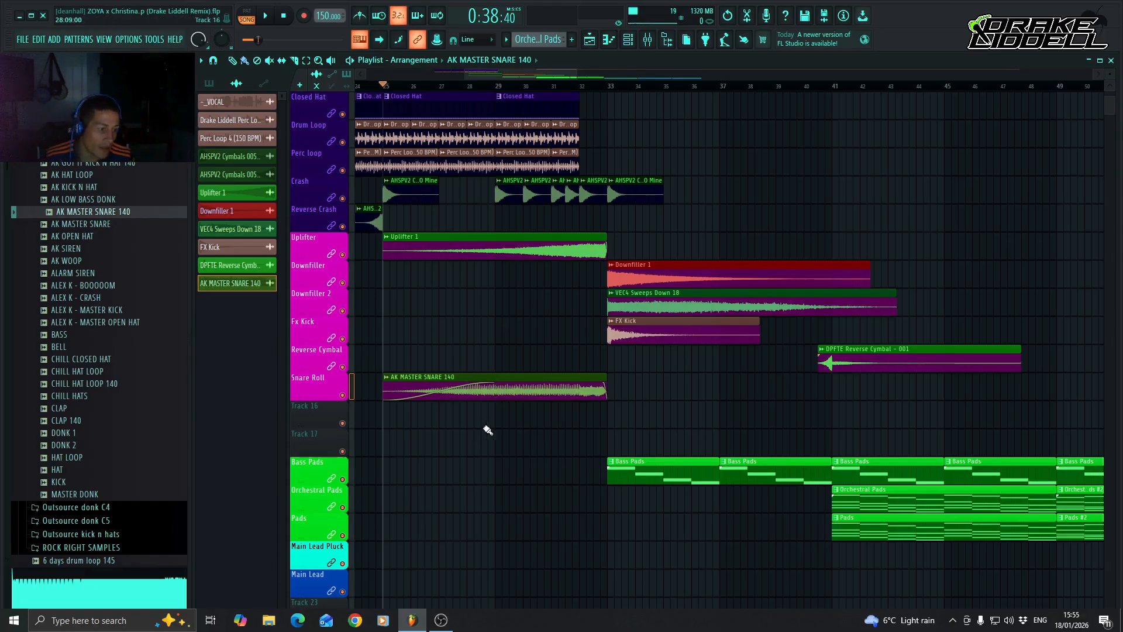
{"action": "left_click", "coordinate": [649, 39]}
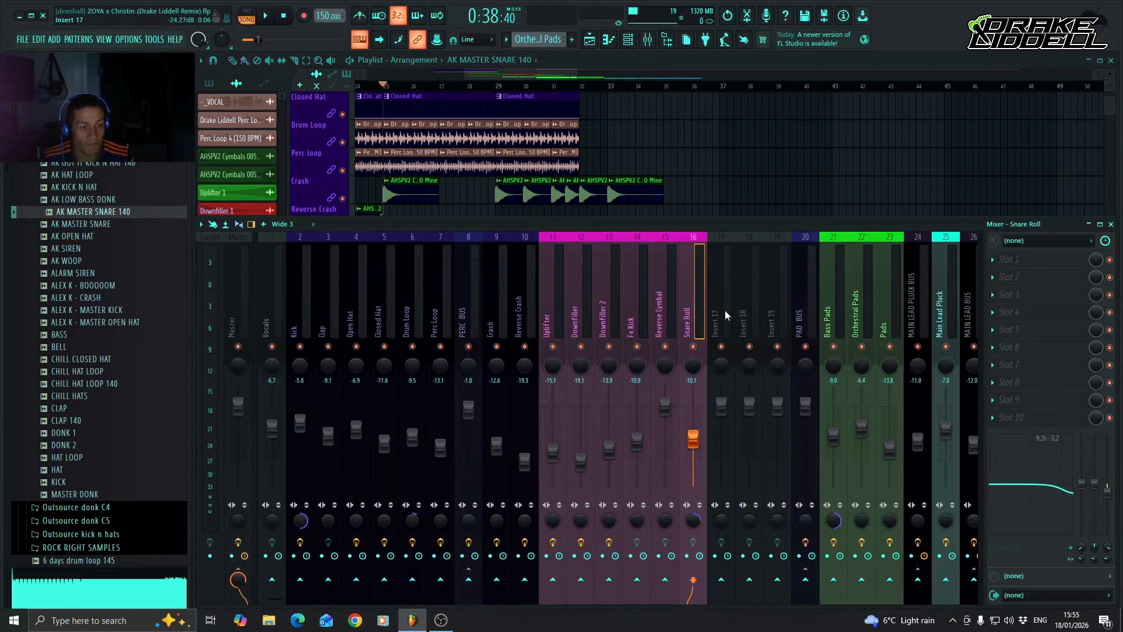
{"action": "key", "text": "space"}
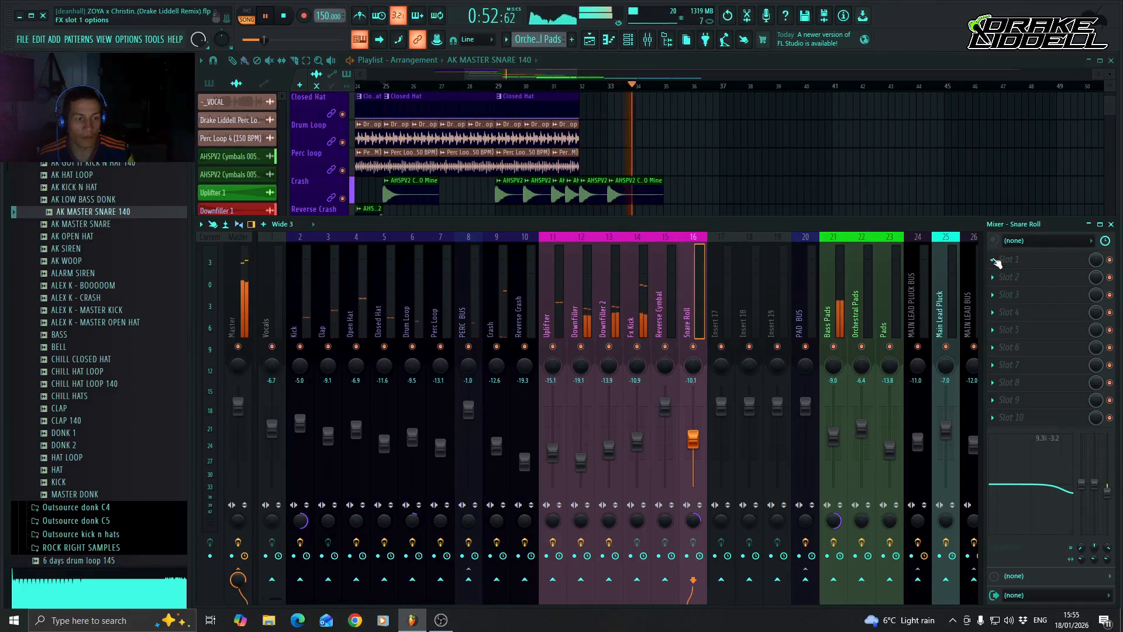
{"action": "key", "text": "space"}
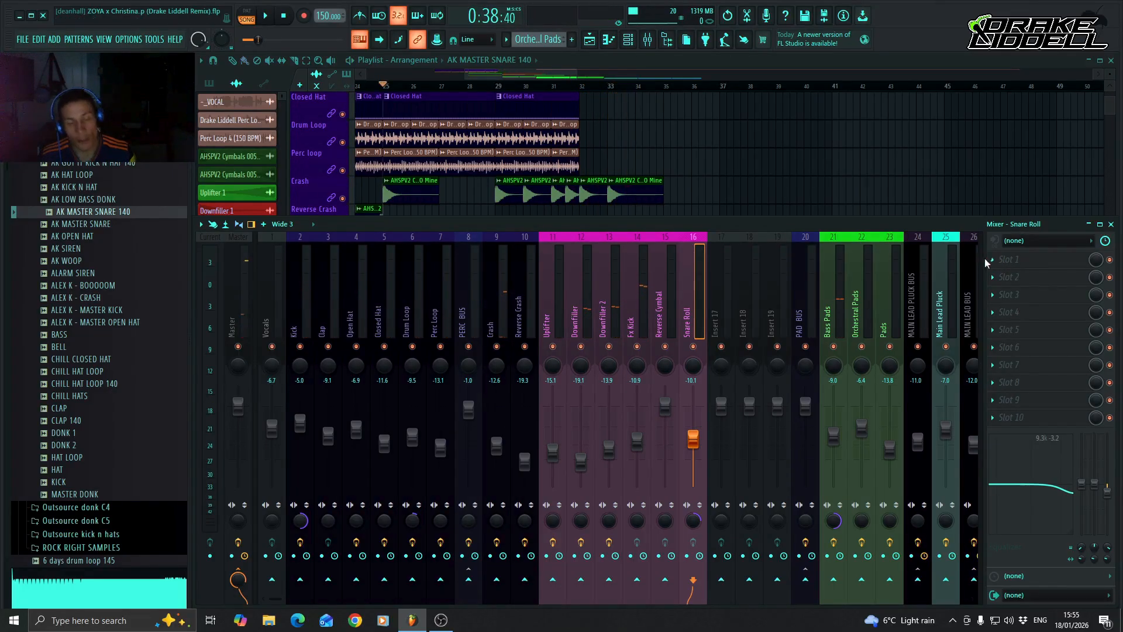
Solo the Snare Roll playlist track and load Fruity Parametric EQ 2 in effect slot 1 of its mixer track
{"action": "left_click_drag", "start_coordinate": [563, 75], "coordinate": [558, 75]}
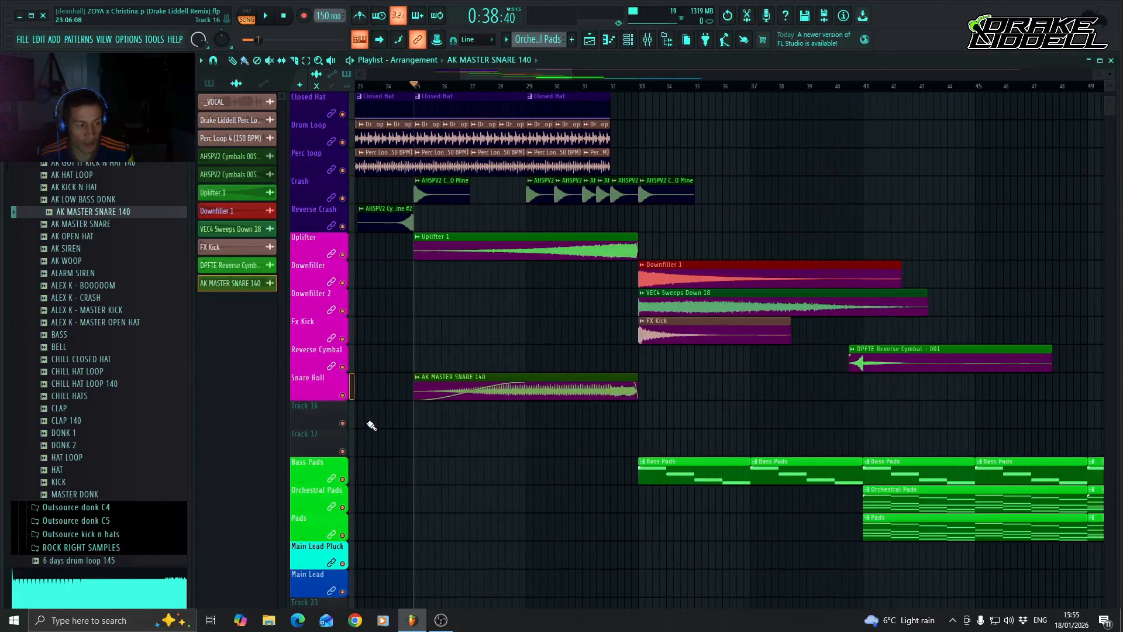
{"action": "right_click", "coordinate": [344, 396]}
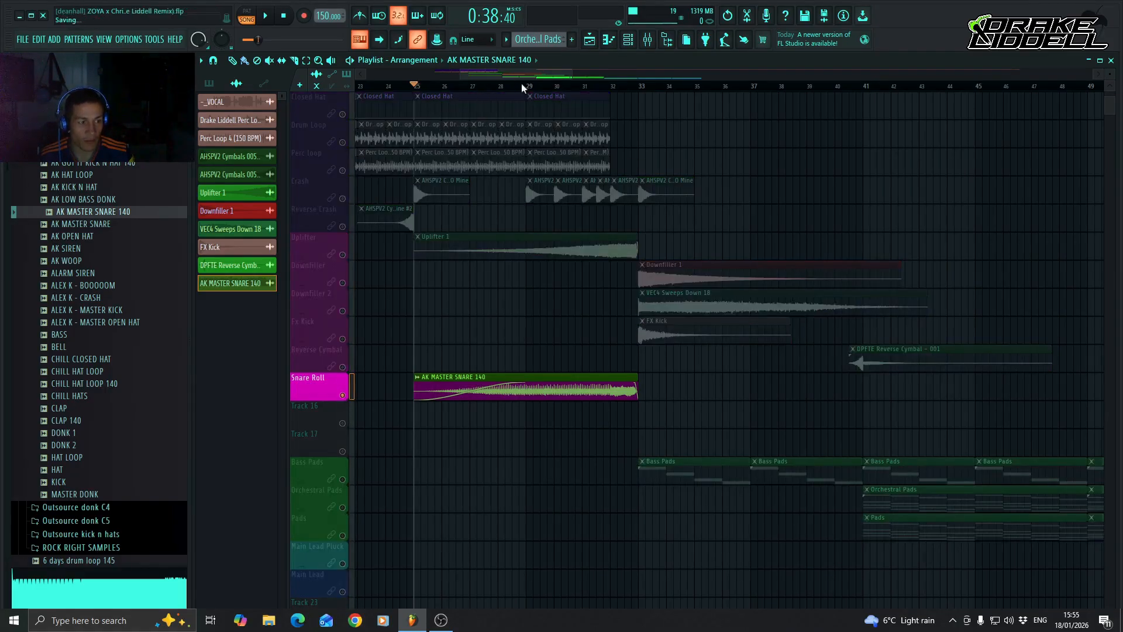
{"action": "left_click", "coordinate": [647, 39]}
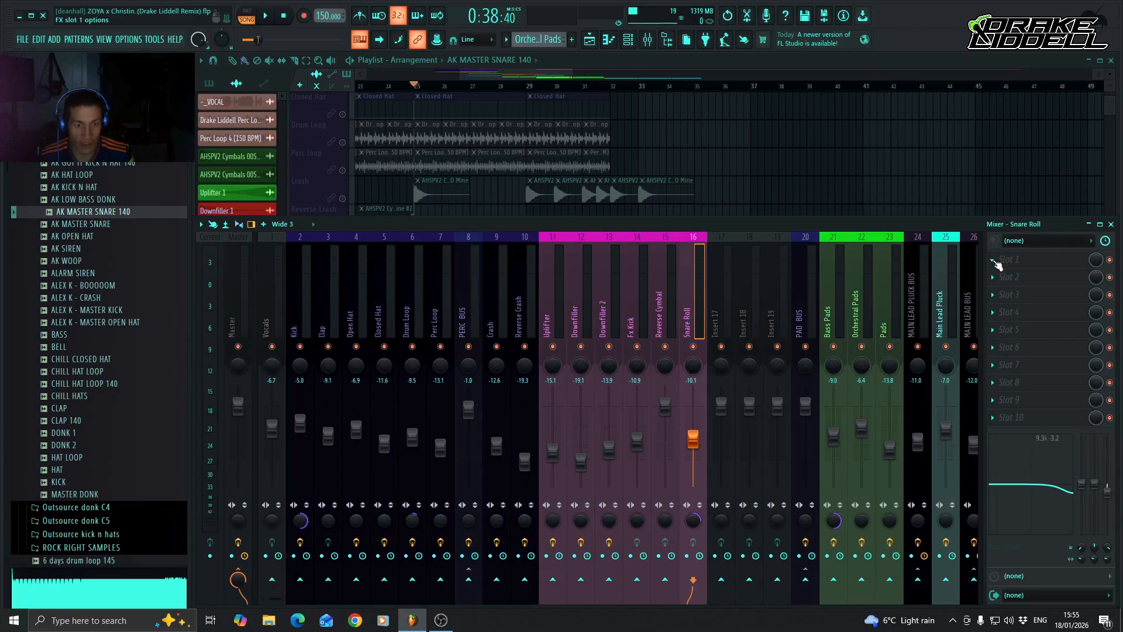
{"action": "left_click", "coordinate": [996, 261]}
{"action": "left_click", "coordinate": [791, 89]}
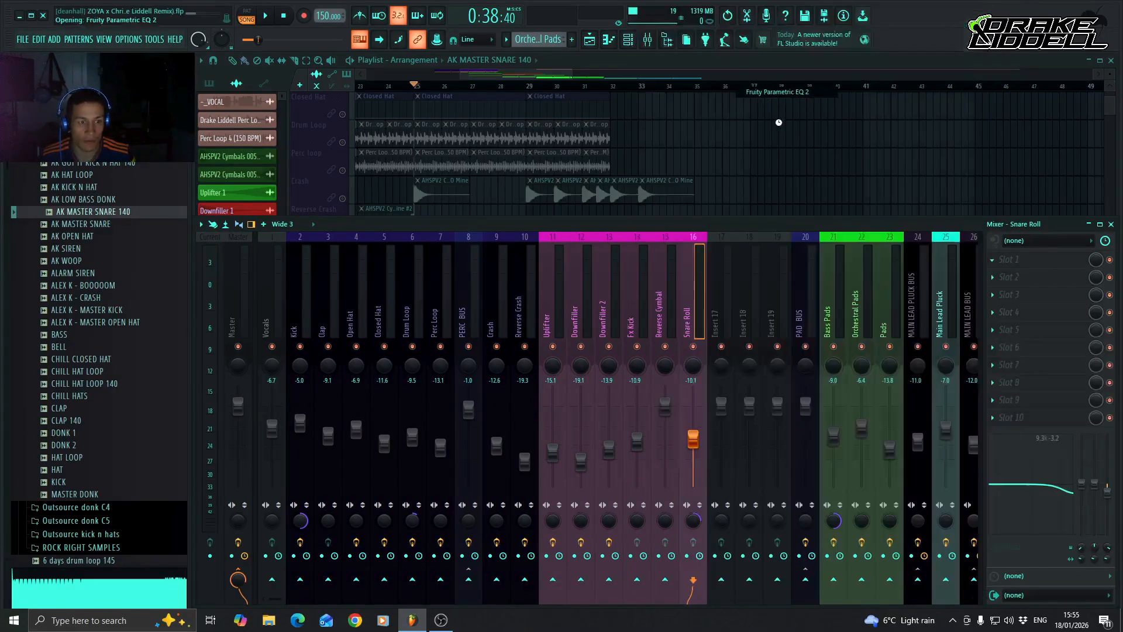
Make band 1 of the Snare Roll equalizer a high-pass filter with a Steep 4 slope
{"action": "right_click", "coordinate": [283, 244]}
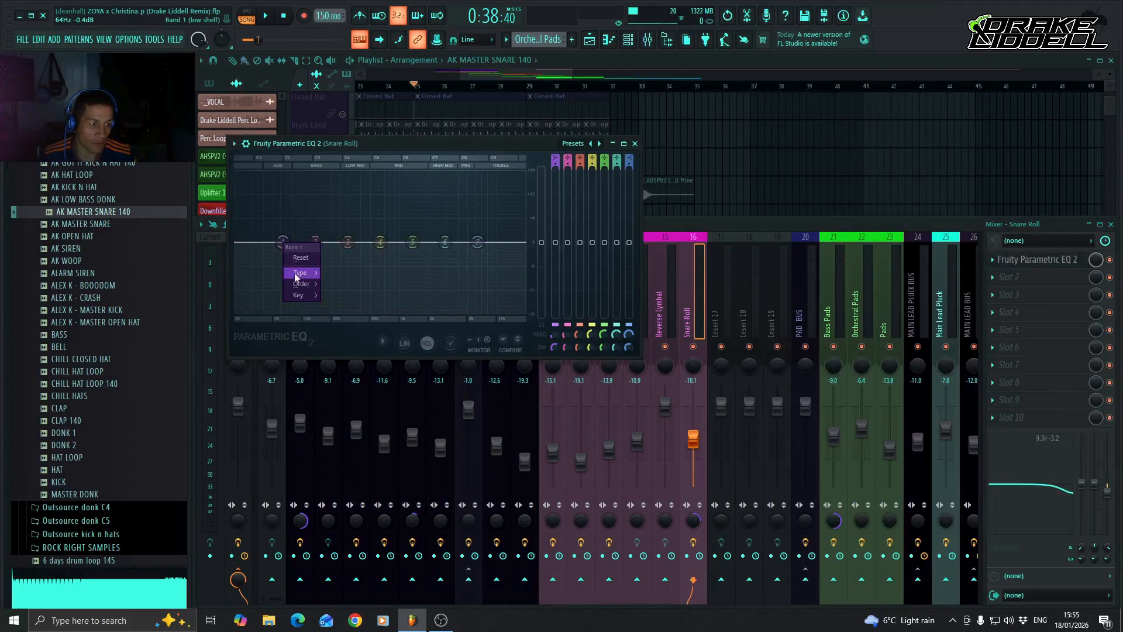
{"action": "mouse_move", "coordinate": [299, 277]}
{"action": "left_click", "coordinate": [344, 306]}
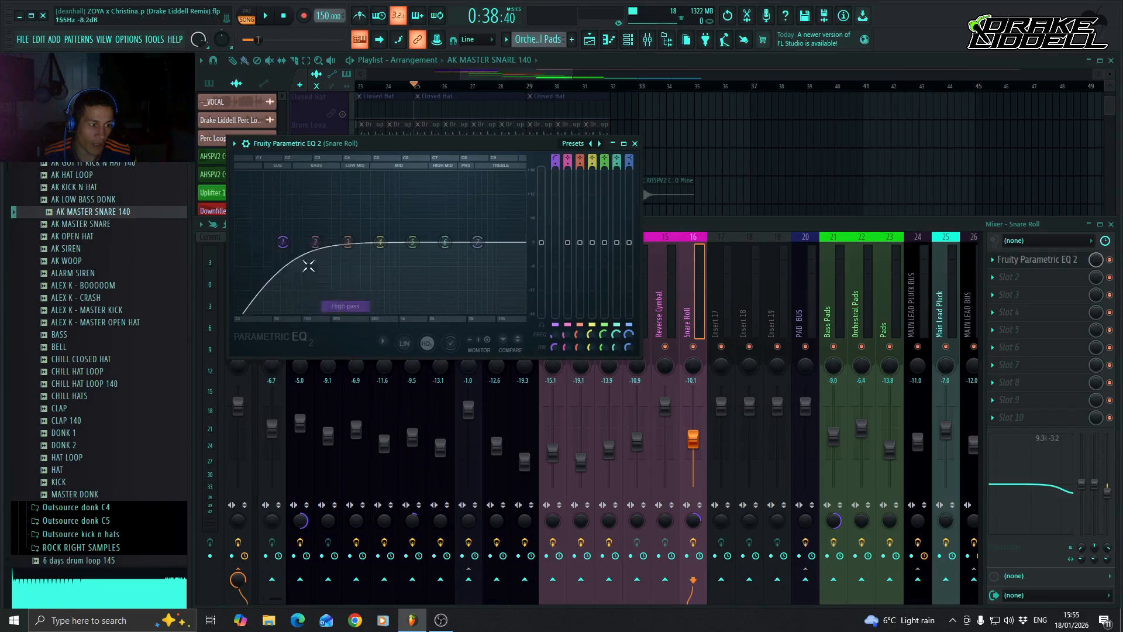
{"action": "right_click", "coordinate": [283, 242]}
{"action": "mouse_move", "coordinate": [312, 284]}
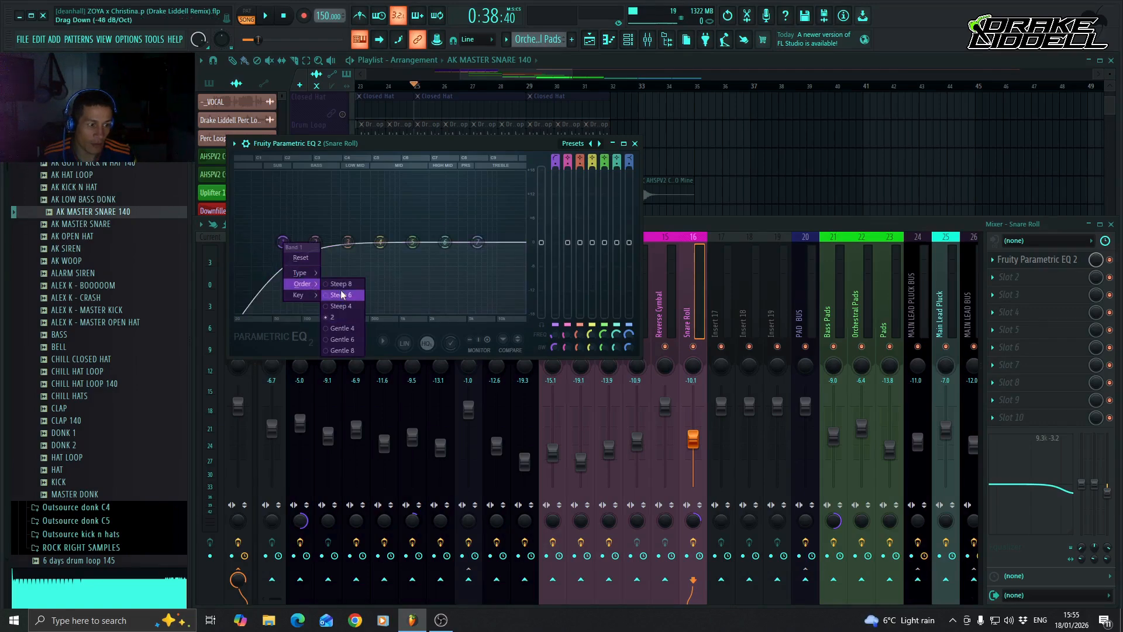
{"action": "left_click", "coordinate": [343, 309]}
Boost equalizer band 3 by about 2.6 dB at 250 Hz and narrow its bandwidth to 24%, auditioning the snare roll
{"action": "left_click_drag", "start_coordinate": [287, 247], "coordinate": [342, 232]}
{"action": "key", "text": "space"}
{"action": "key", "text": "space"}
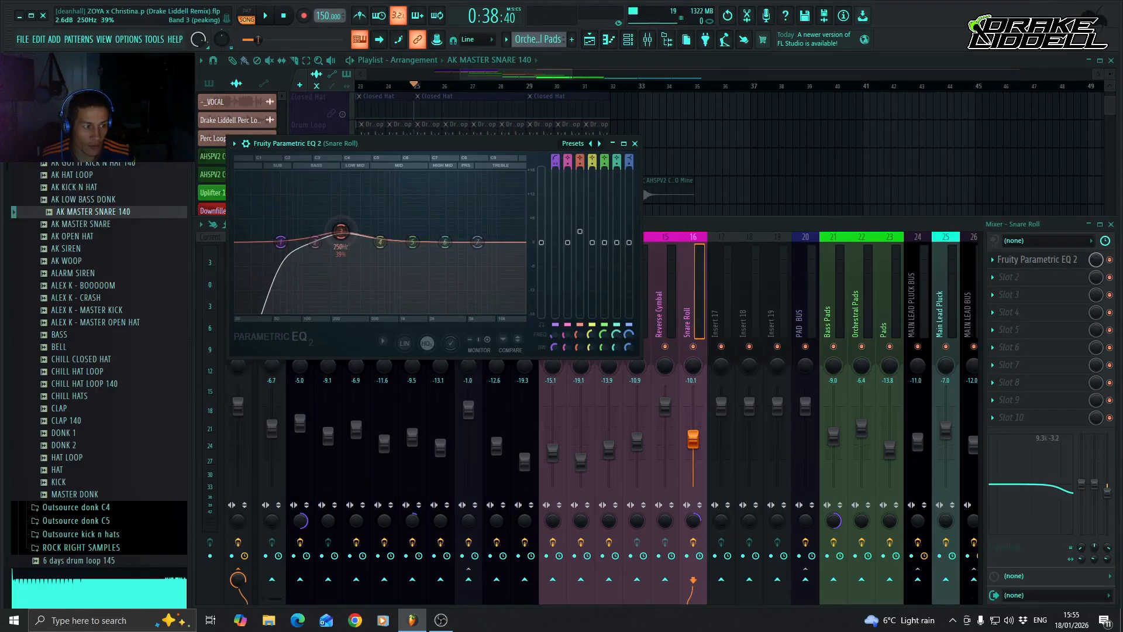
{"action": "scroll", "coordinate": [345, 236], "scroll_direction": "down", "scroll_amount": 3}
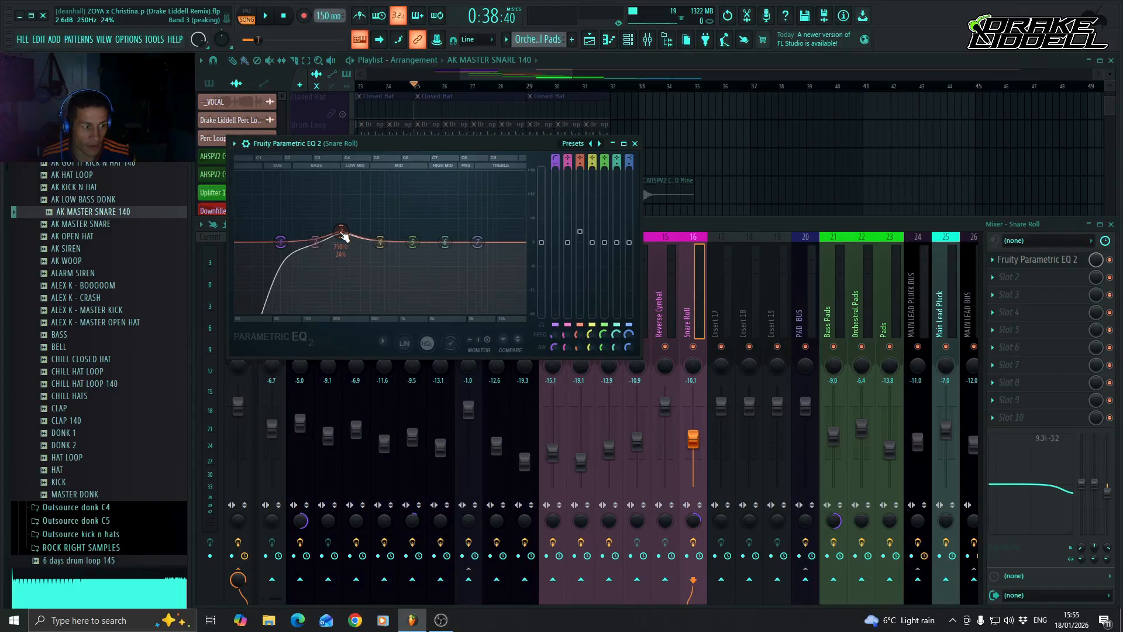
{"action": "key", "text": "space"}
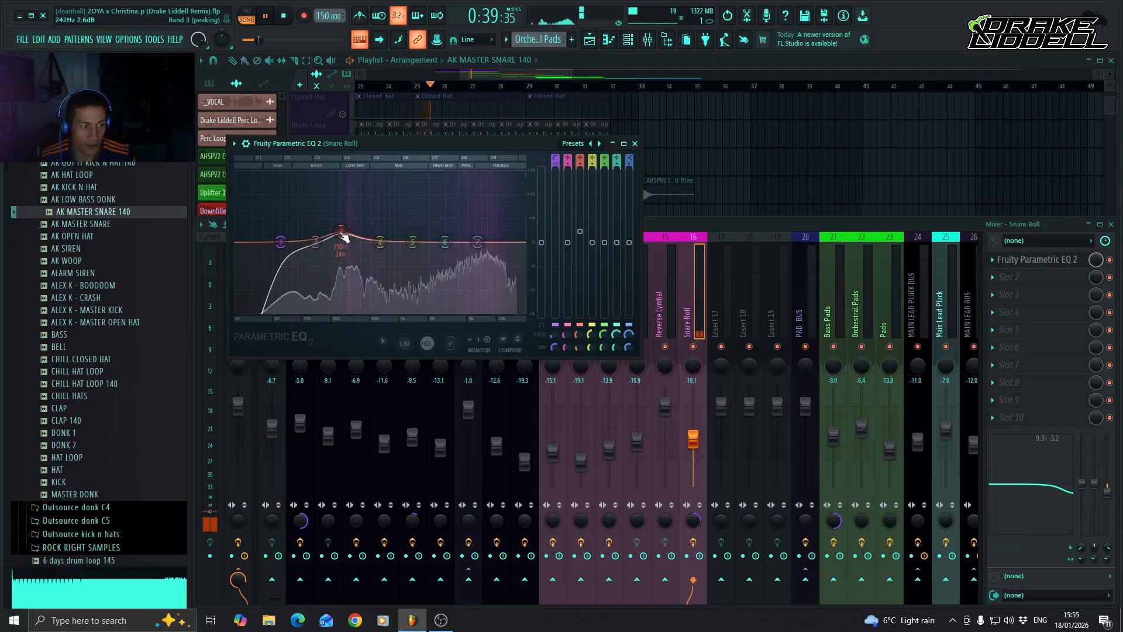
{"action": "key", "text": "space"}
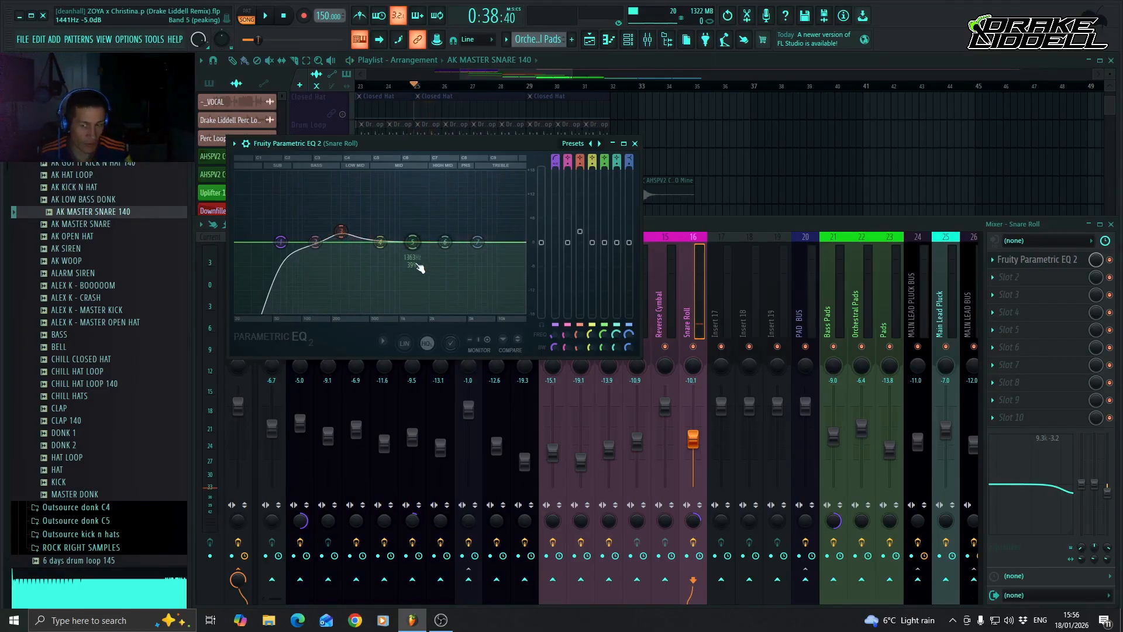
During playback, cut band 5 about 3.5 dB near 2671 Hz, boost band 6 about 1.4 dB near 6093 Hz, and slightly lower band 7
{"action": "key", "text": "space"}
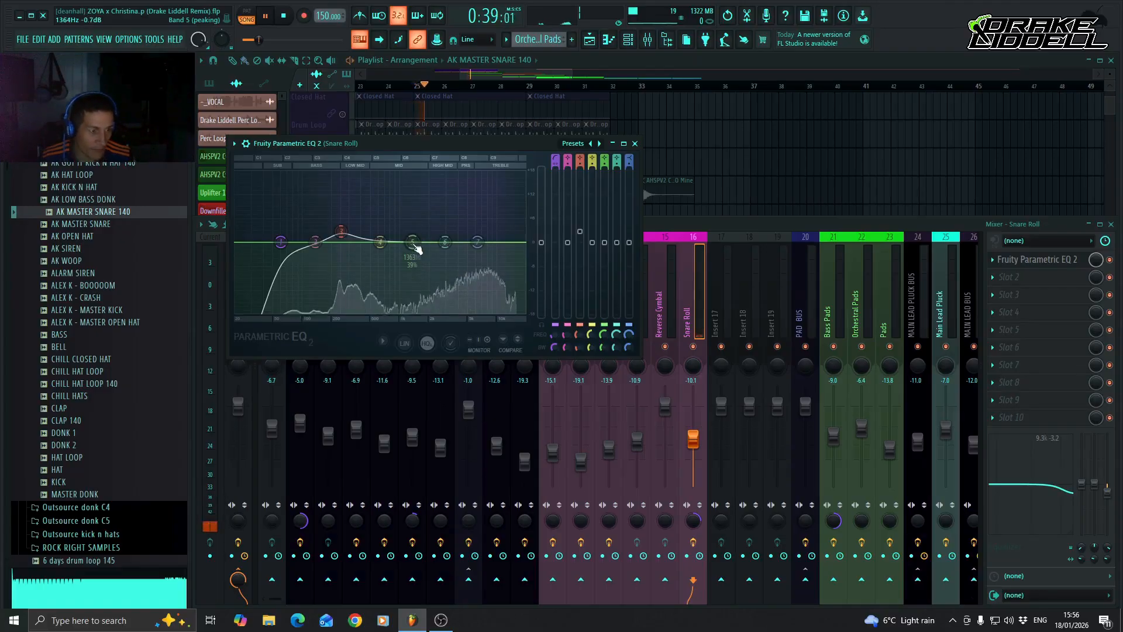
{"action": "left_click_drag", "start_coordinate": [422, 249], "coordinate": [477, 237]}
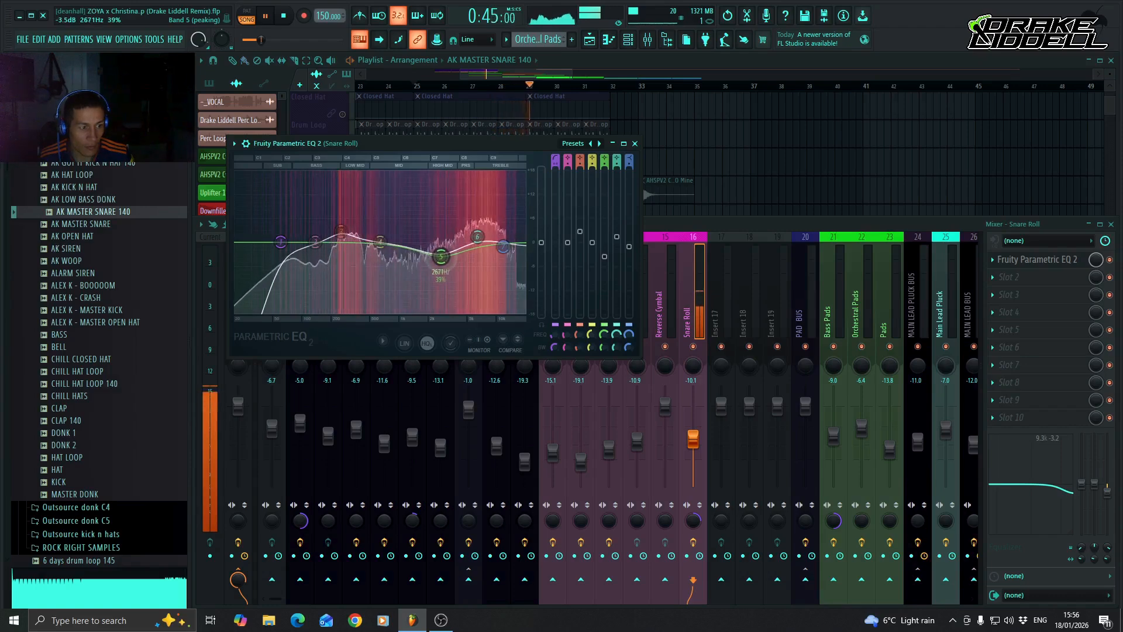
{"action": "left_click_drag", "start_coordinate": [426, 256], "coordinate": [441, 256]}
{"action": "left_click", "coordinate": [476, 237]}
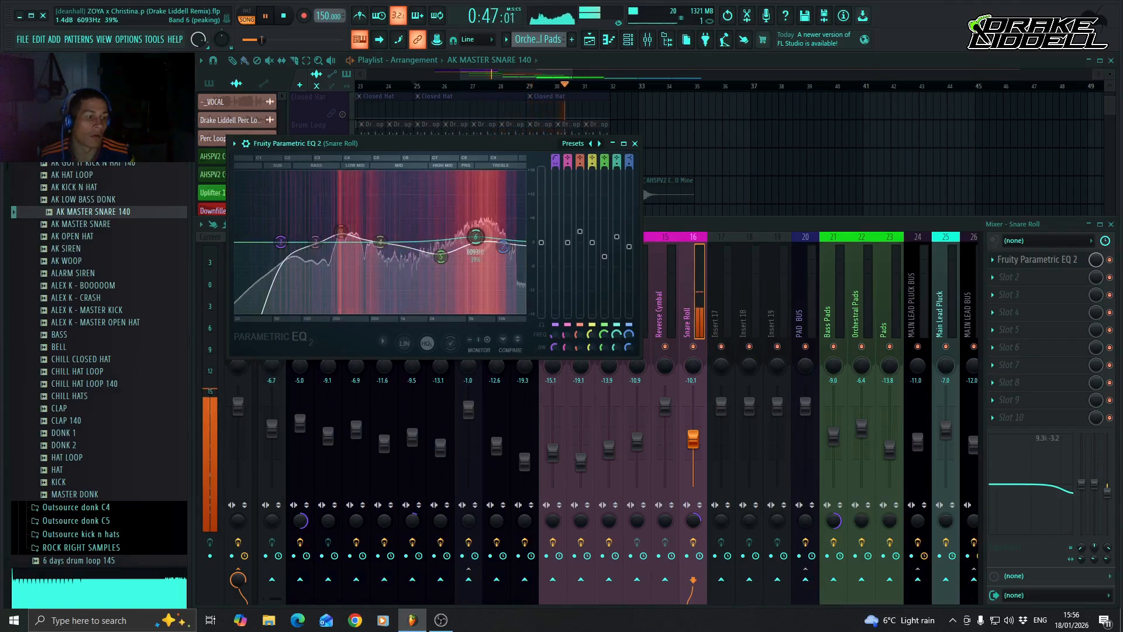
{"action": "key", "text": "space"}
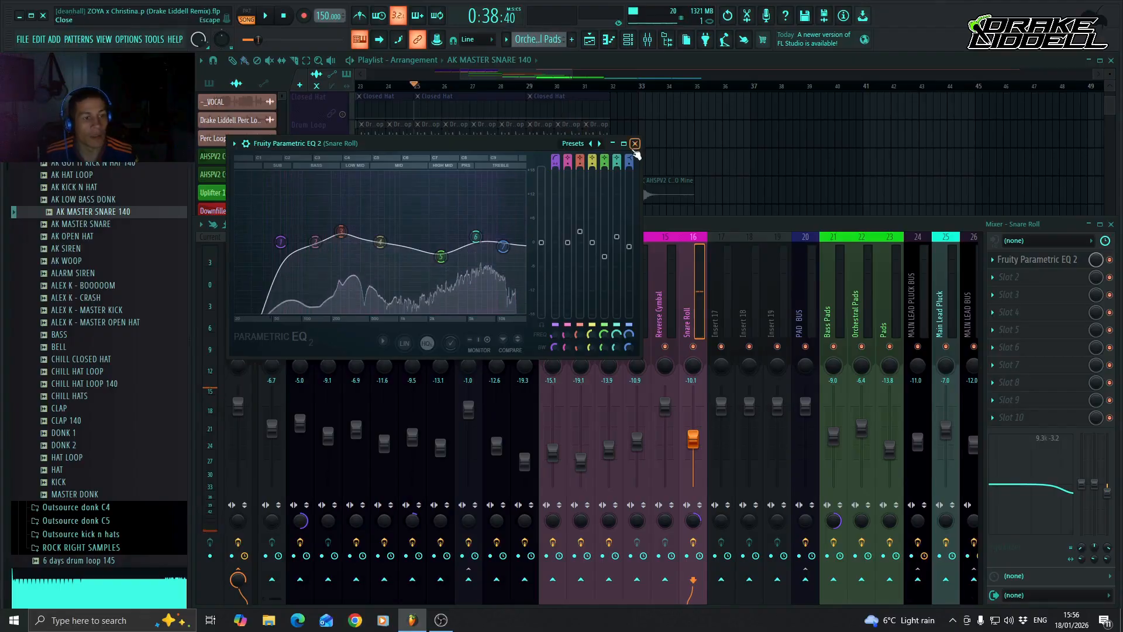
{"action": "left_click", "coordinate": [636, 143]}
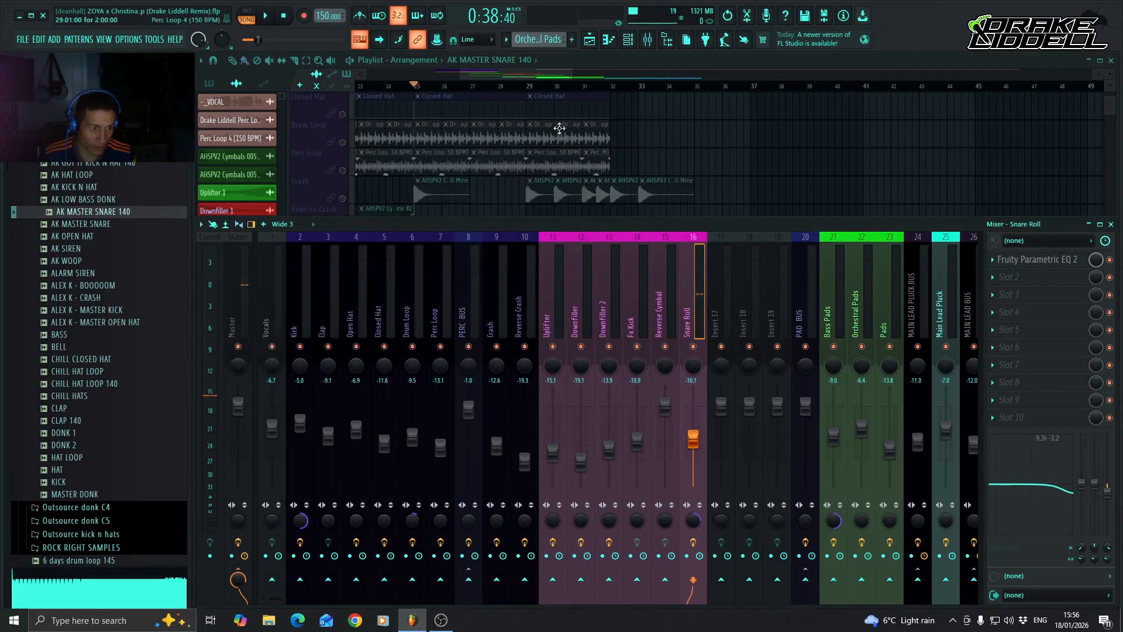
Unsolo the Snare Roll playlist track and play the full transition from just before bar 25
{"action": "key", "text": "F9"}
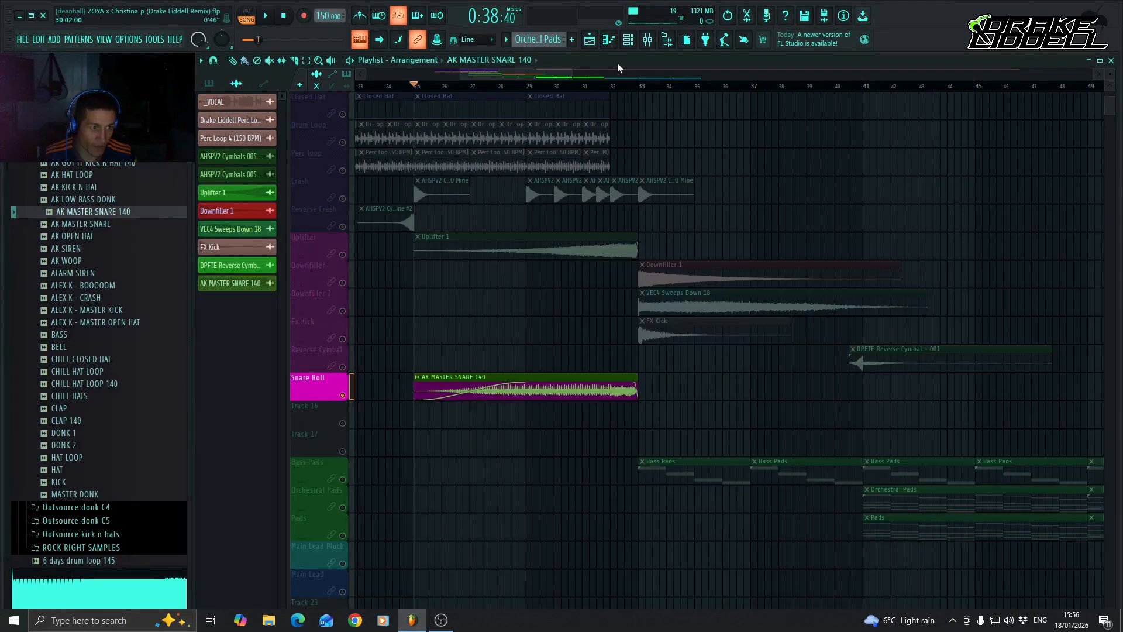
{"action": "left_click", "coordinate": [343, 396], "text": "ctrl"}
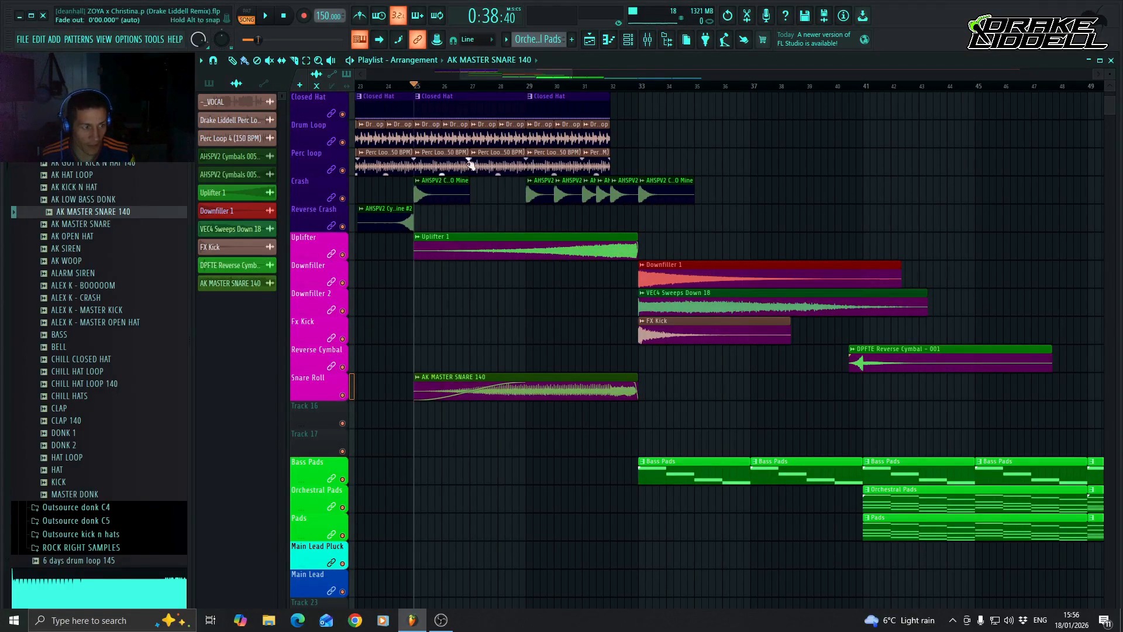
{"action": "left_click_drag", "start_coordinate": [415, 87], "coordinate": [413, 89]}
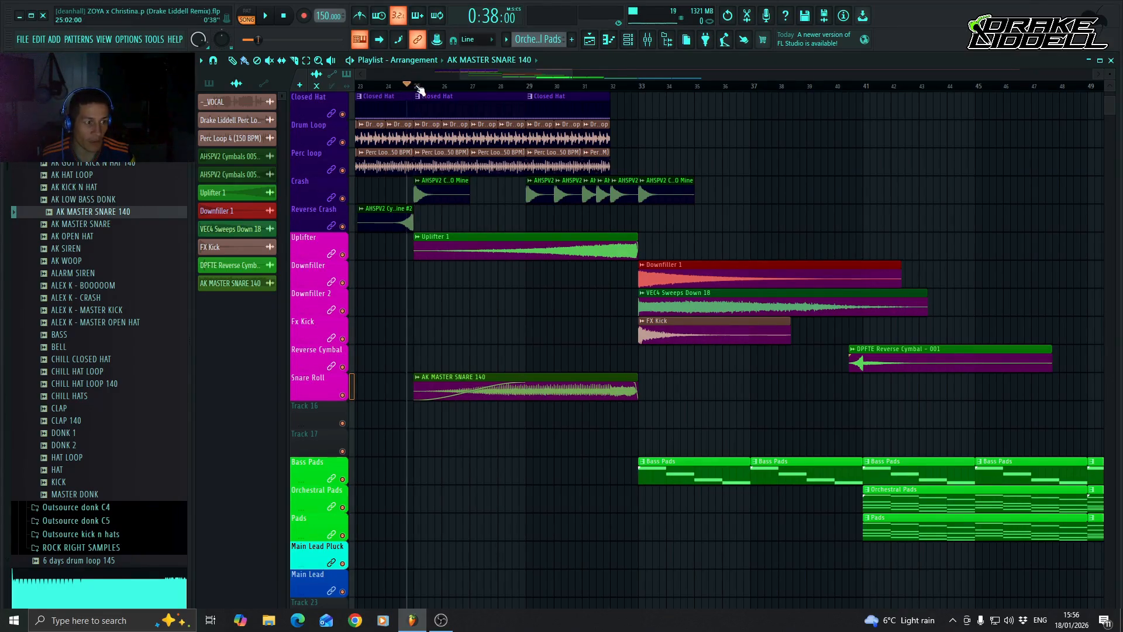
{"action": "key", "text": "space"}
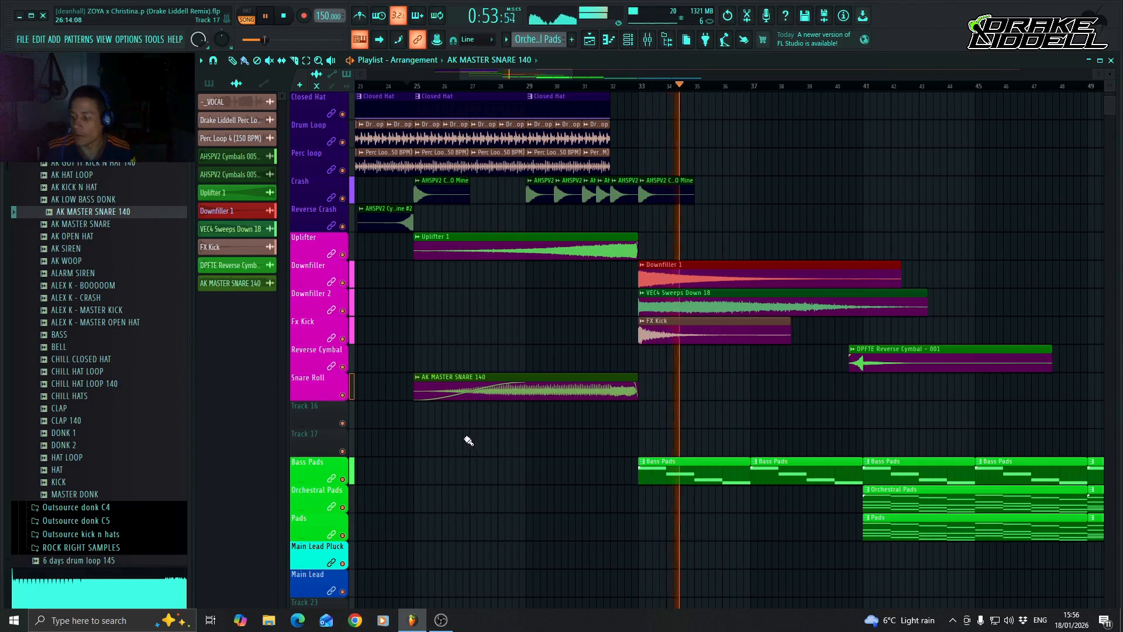
{"action": "key", "text": "space"}
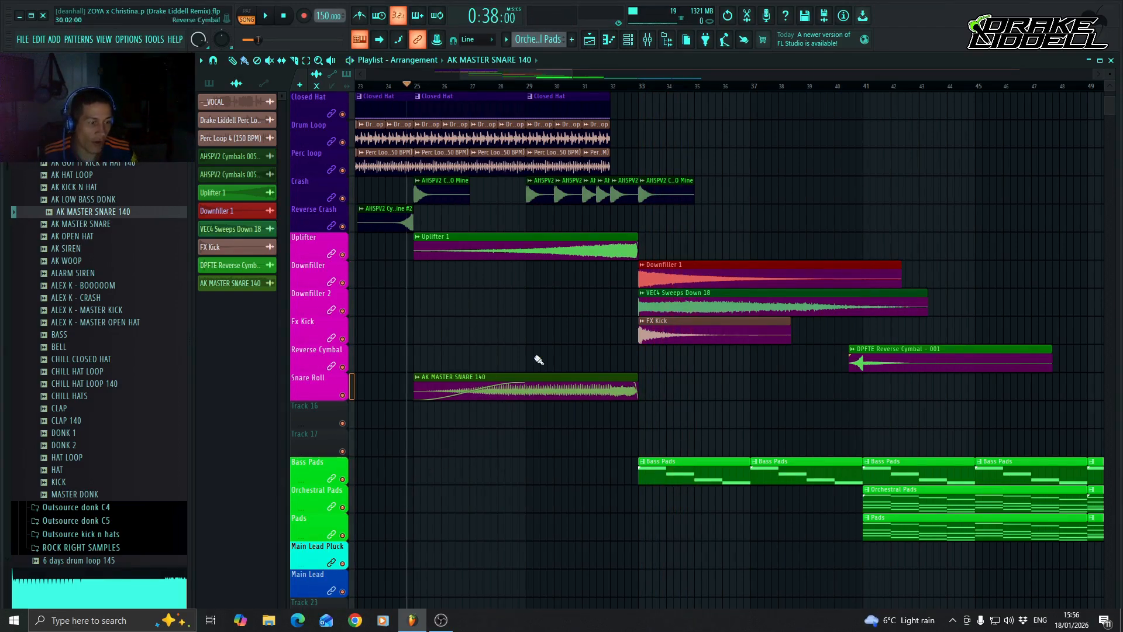
Examine the arrangement from the bar 25 transition through the pads to the end of the main lead section near bar 80
{"action": "scroll", "coordinate": [510, 469], "scroll_direction": "down", "scroll_amount": 1}
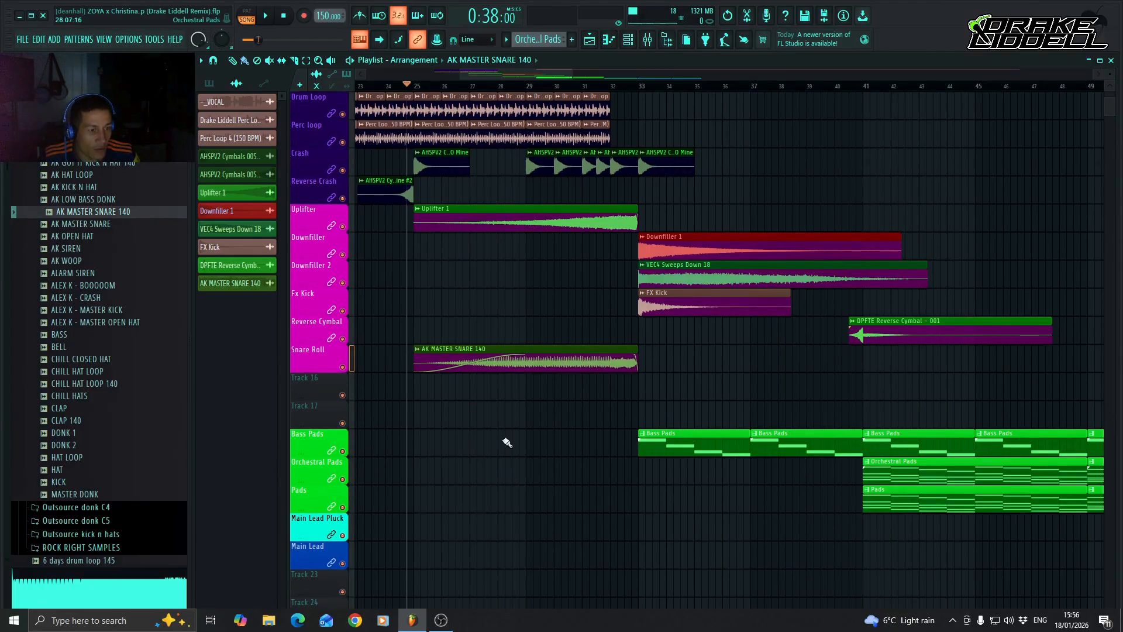
{"action": "left_click_drag", "start_coordinate": [511, 72], "coordinate": [538, 74]}
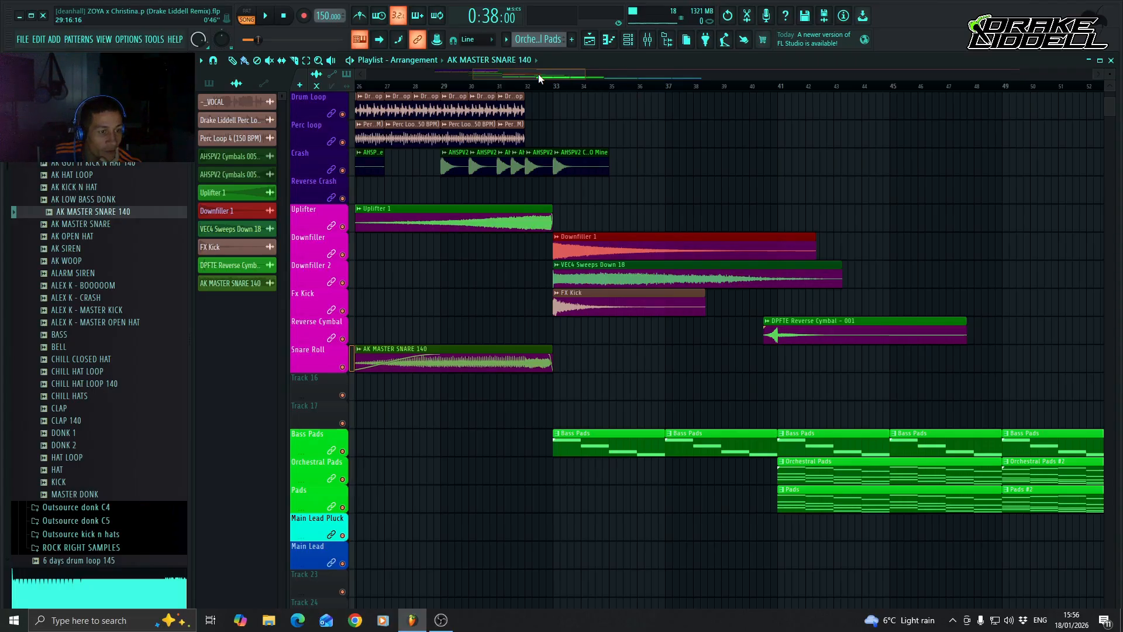
{"action": "left_click_drag", "start_coordinate": [539, 73], "coordinate": [550, 74]}
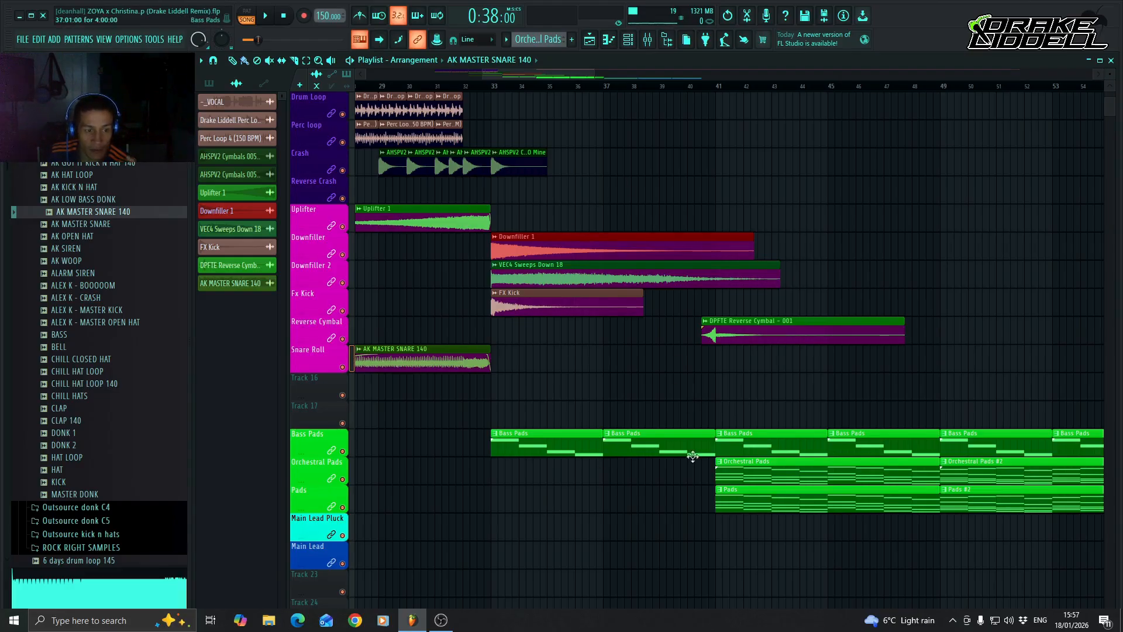
{"action": "left_click_drag", "start_coordinate": [533, 73], "coordinate": [558, 80]}
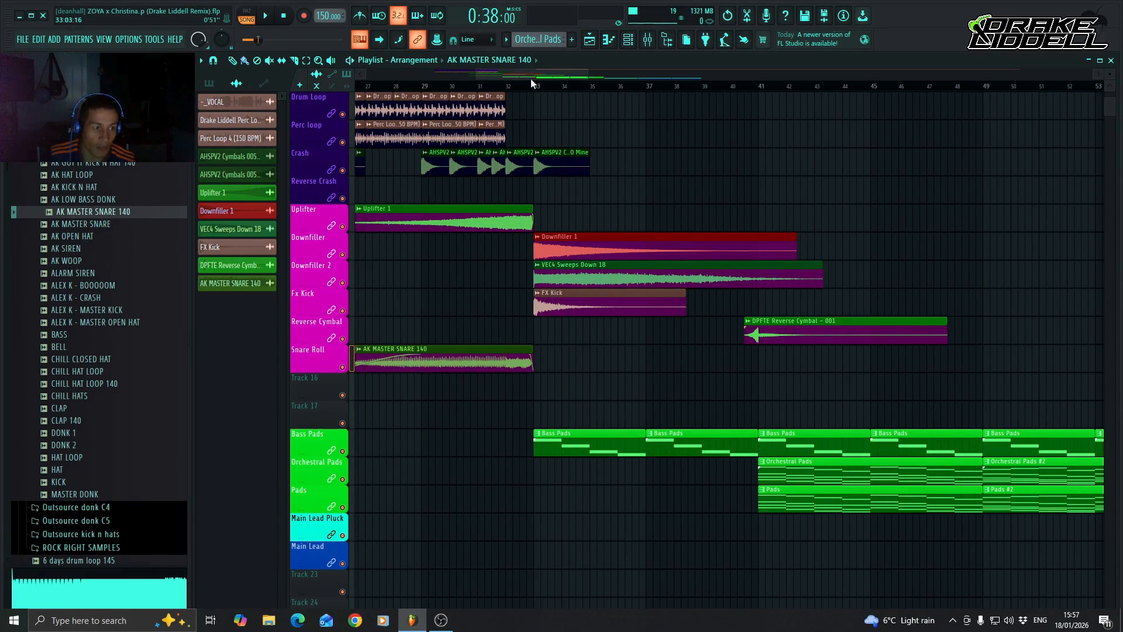
{"action": "left_click_drag", "start_coordinate": [531, 78], "coordinate": [676, 83]}
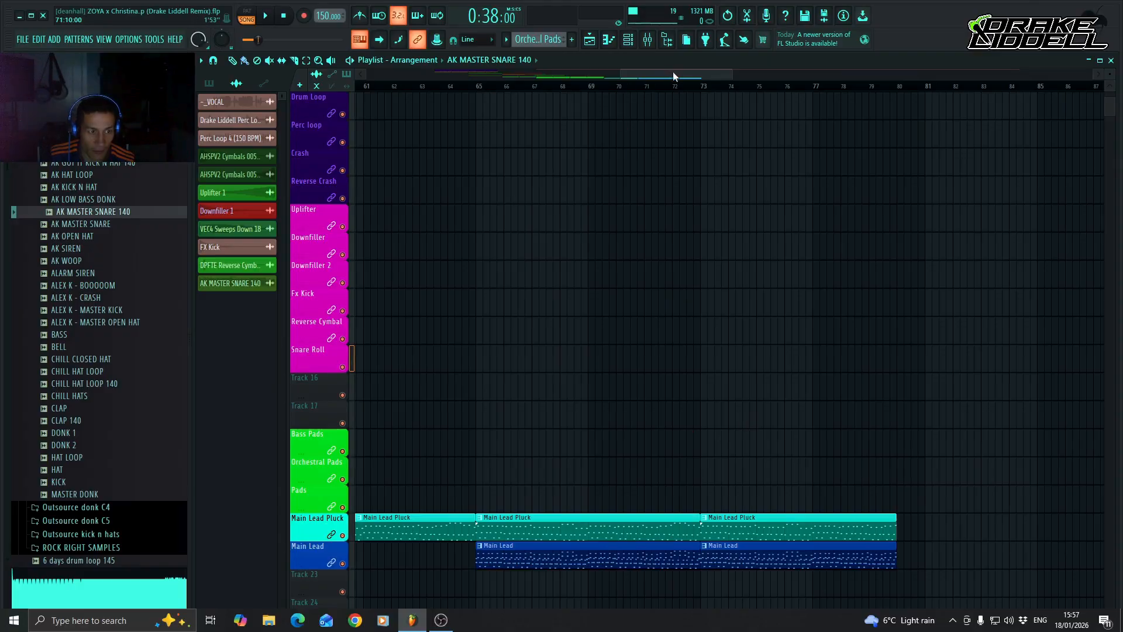
{"action": "mouse_move", "coordinate": [673, 71]}
{"action": "left_mouse_down"}
{"action": "mouse_move", "coordinate": [589, 85]}
{"action": "mouse_move", "coordinate": [683, 86]}
{"action": "left_mouse_up"}
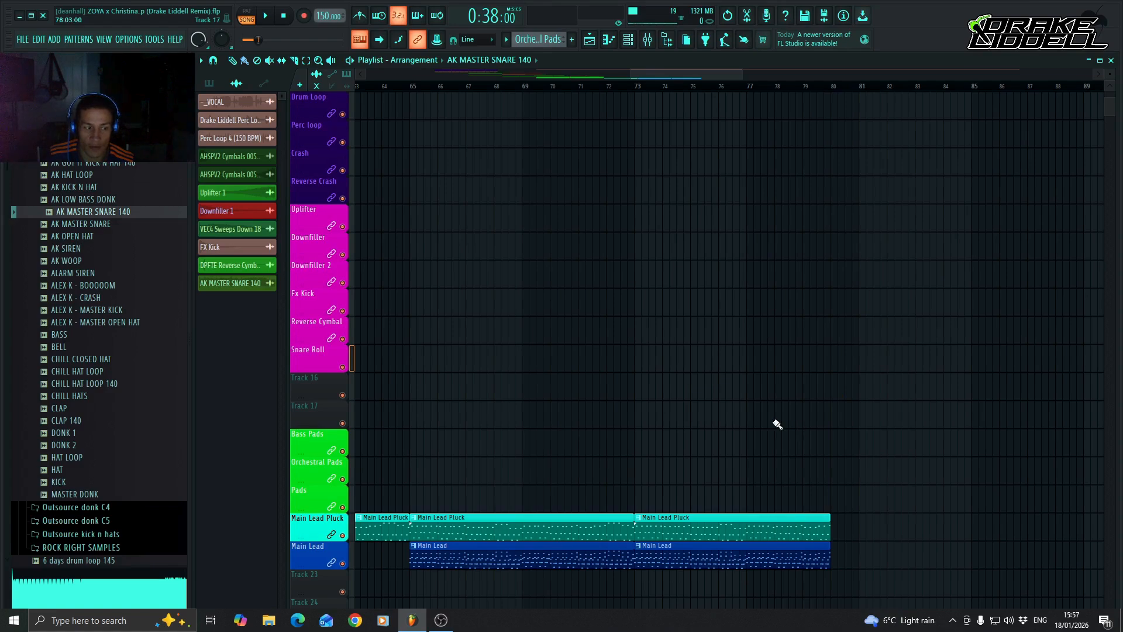
{"action": "left_click_drag", "start_coordinate": [696, 82], "coordinate": [523, 76]}
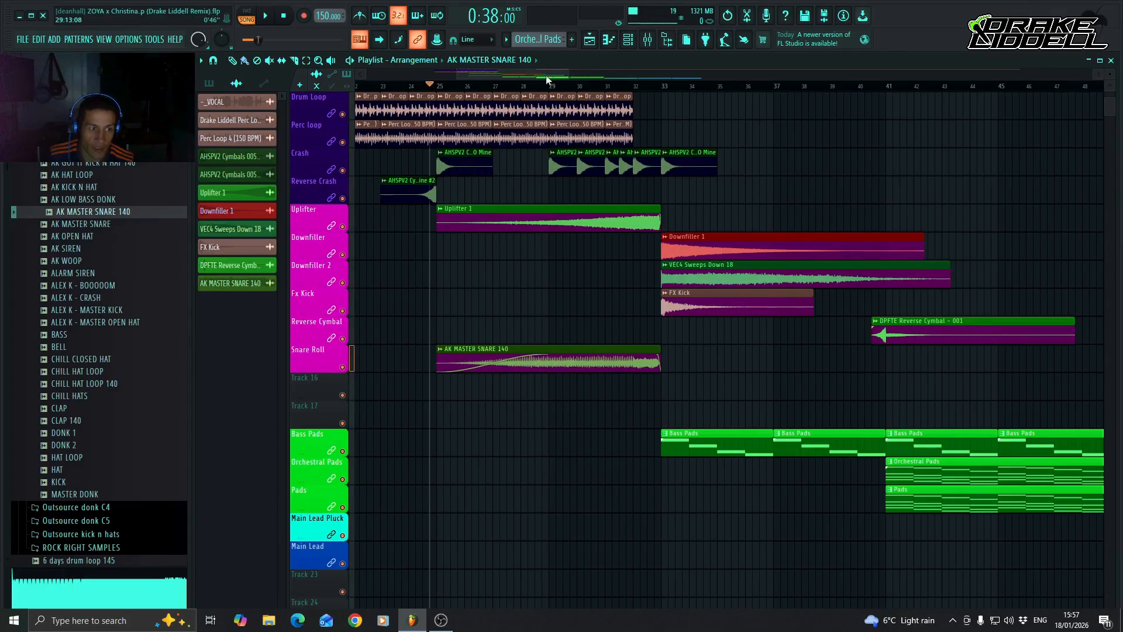
{"action": "left_click_drag", "start_coordinate": [542, 74], "coordinate": [555, 74]}
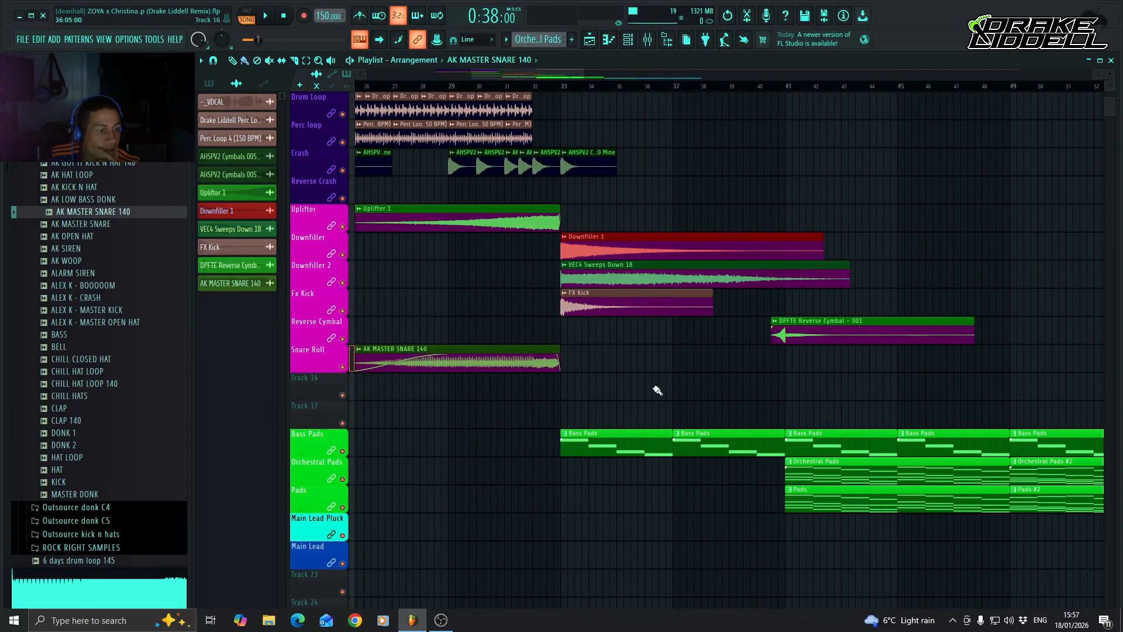
{"action": "scroll", "coordinate": [664, 371], "scroll_direction": "down", "scroll_amount": 2}
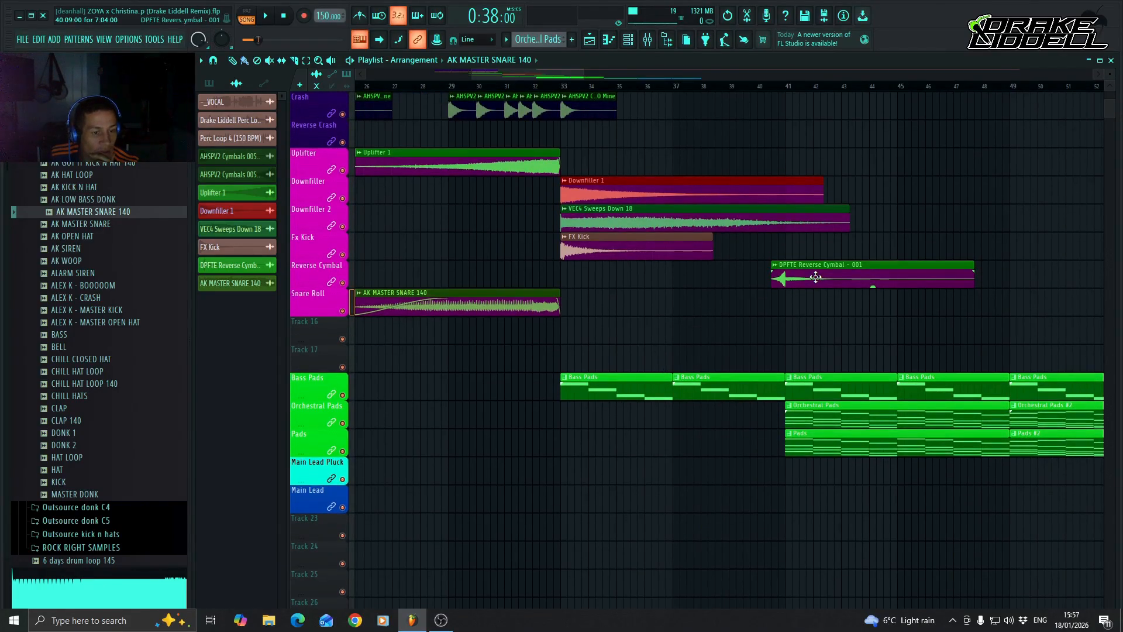
Check the audio clip settings of the DPFTE Reverse Cymbal sample placed before bar 41
{"action": "double_click", "coordinate": [815, 277]}
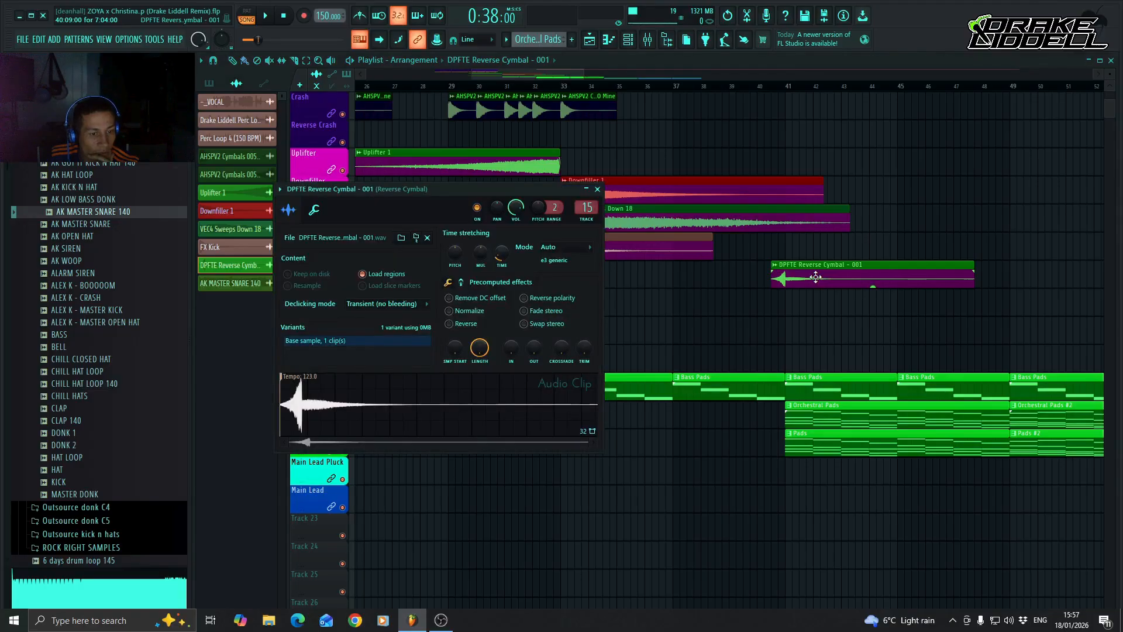
{"action": "left_click", "coordinate": [597, 189]}
{"action": "scroll", "coordinate": [772, 227], "scroll_direction": "up", "scroll_amount": 2}
{"action": "scroll", "coordinate": [765, 233], "scroll_direction": "up", "scroll_amount": 1}
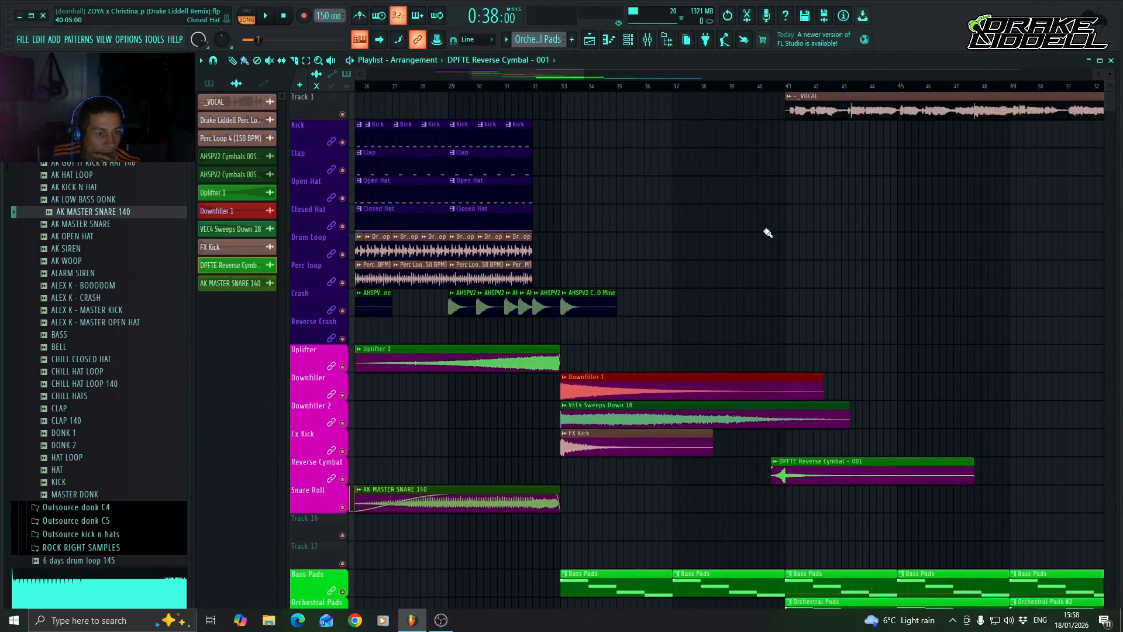
Lower the Reverse Cymbal mixer track to -11.0 dB and audition it in the mix from bar 40
{"action": "scroll", "coordinate": [764, 233], "scroll_direction": "down", "scroll_amount": 1}
{"action": "left_click", "coordinate": [764, 86]}
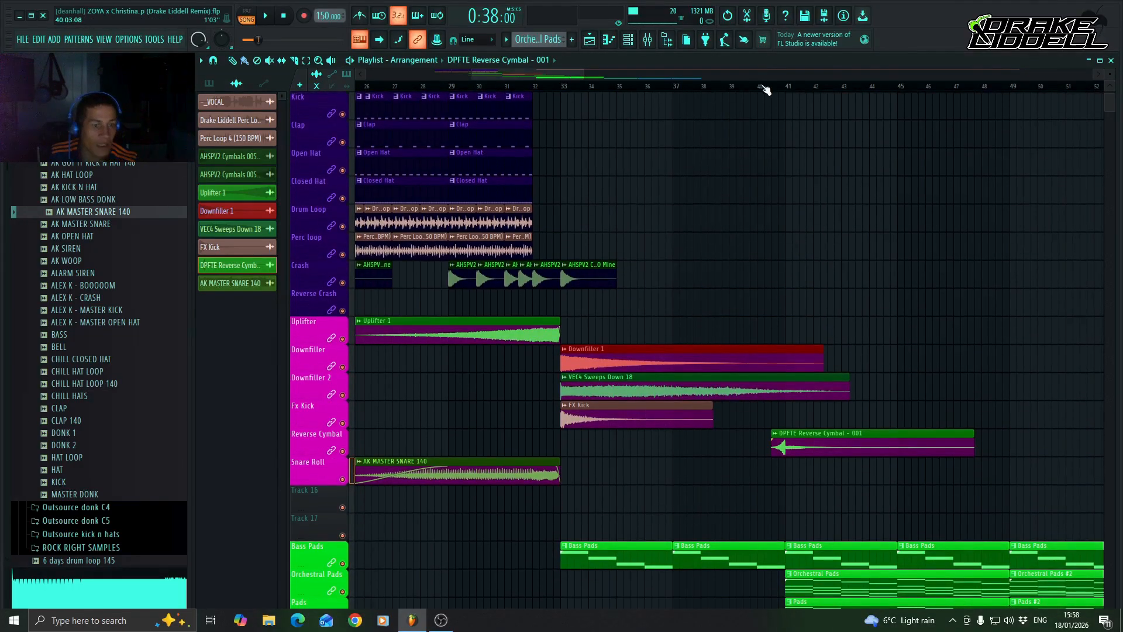
{"action": "left_click", "coordinate": [648, 40]}
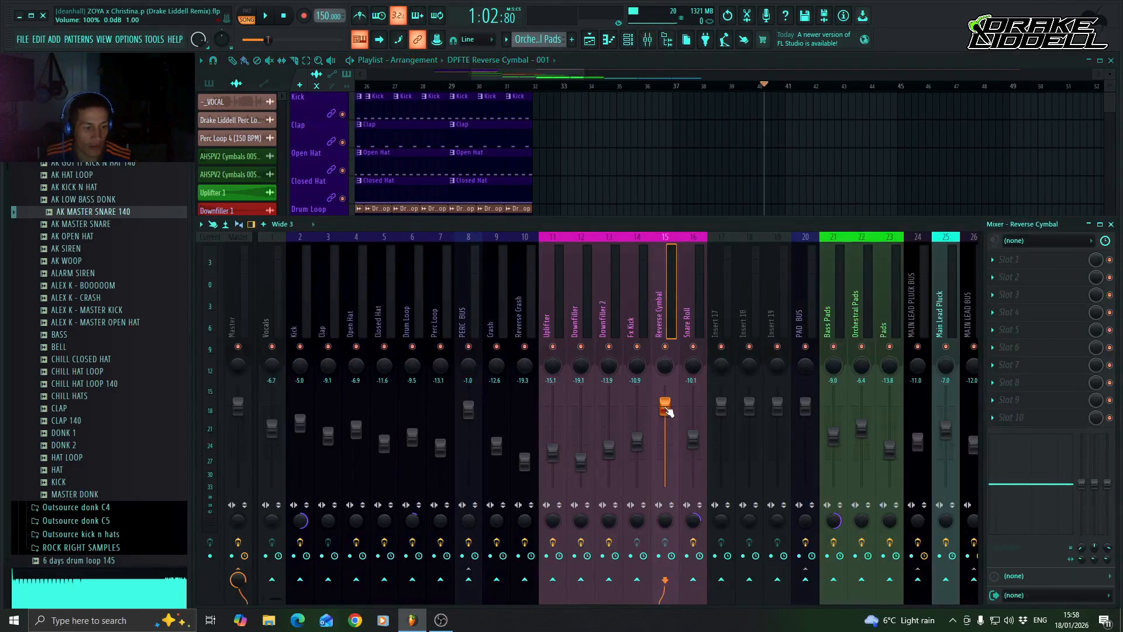
{"action": "left_click_drag", "start_coordinate": [667, 411], "coordinate": [665, 442]}
{"action": "key", "text": "space"}
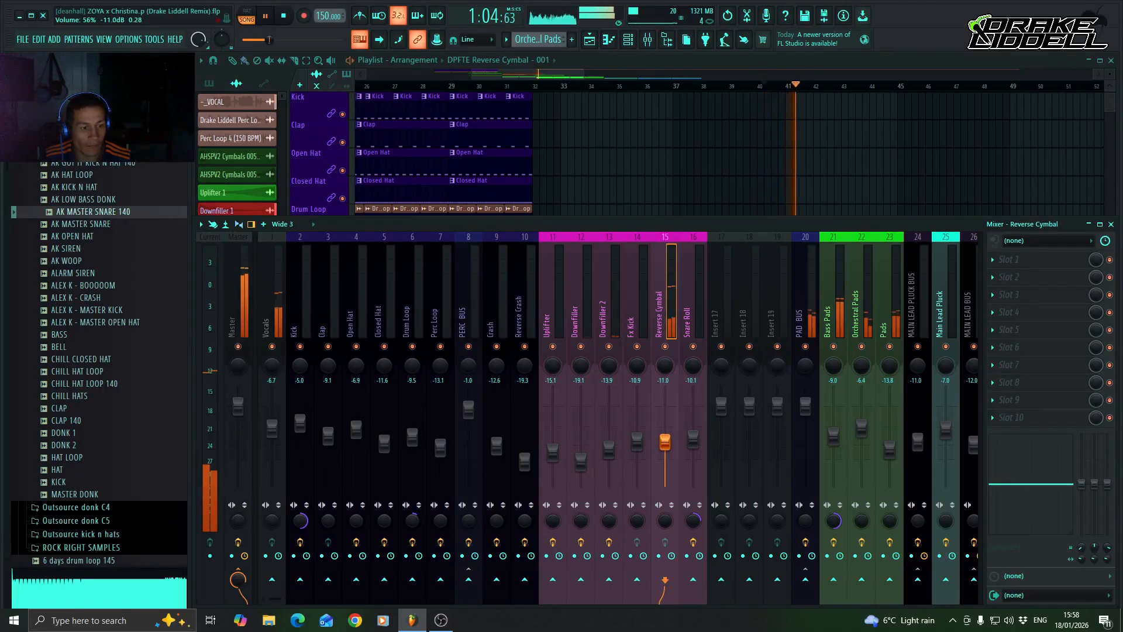
{"action": "key", "text": "space"}
{"action": "key", "text": "space"}
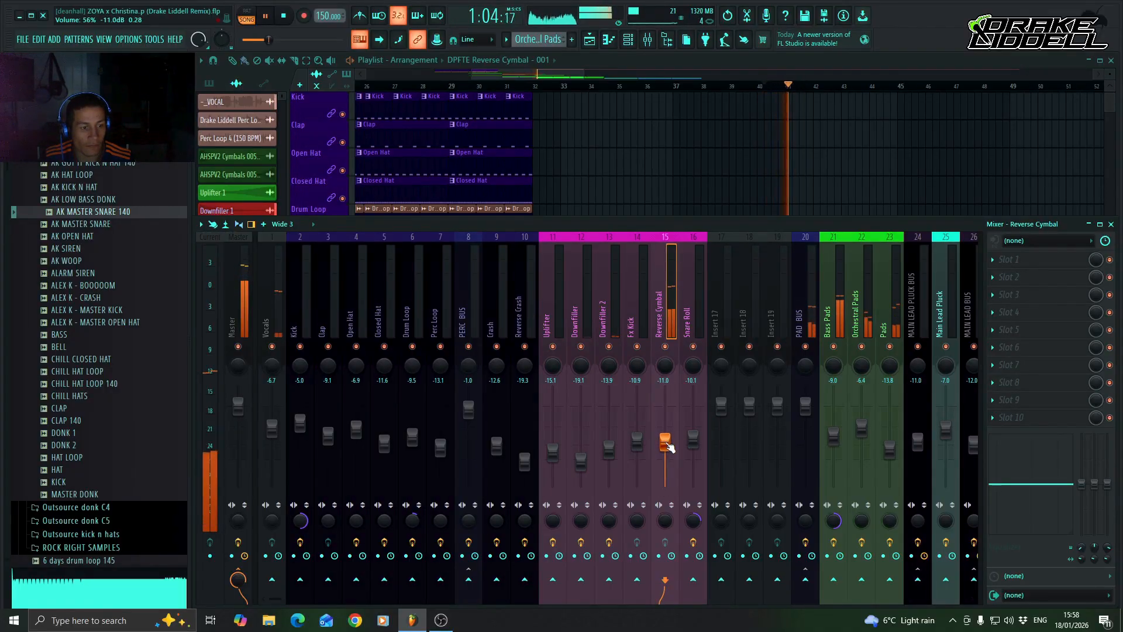
{"action": "key", "text": "space"}
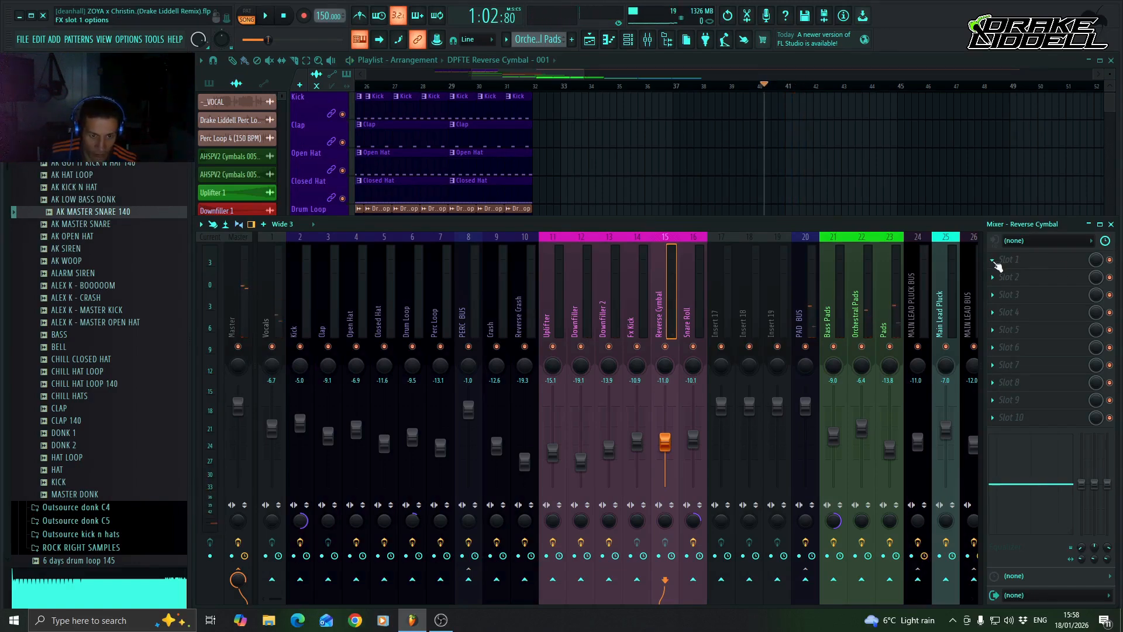
Add ArtsAcoustic Reverb to slot 1 of the Reverse Cymbal mixer track with 4.875 s decay, 0.77 dB dry and -3.23 dB wet level
{"action": "left_click", "coordinate": [994, 260]}
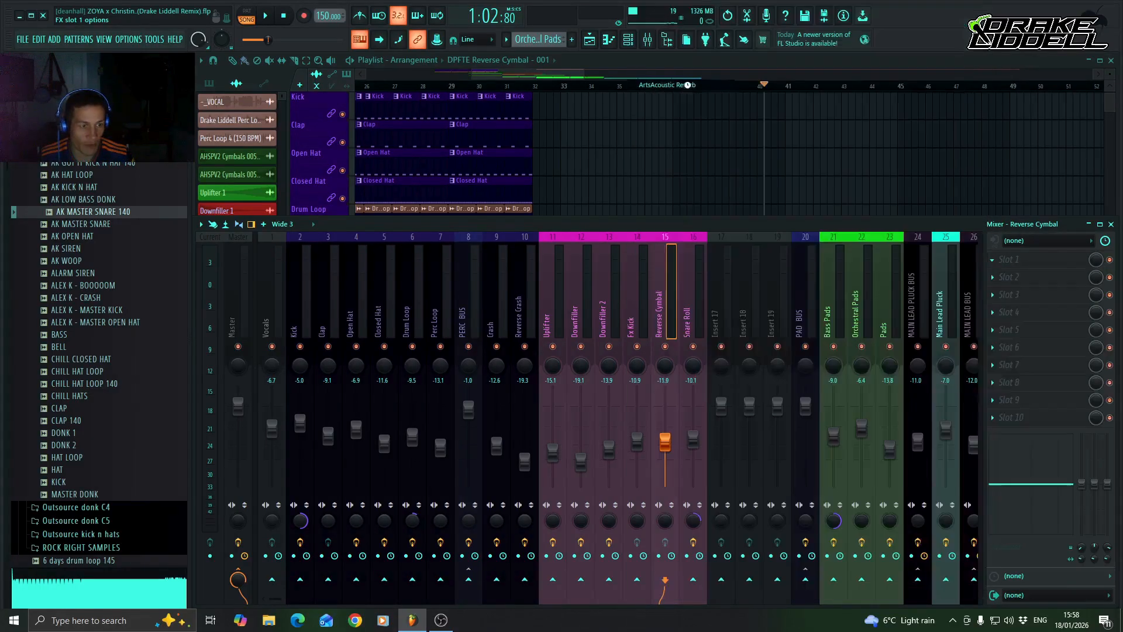
{"action": "left_click", "coordinate": [673, 85]}
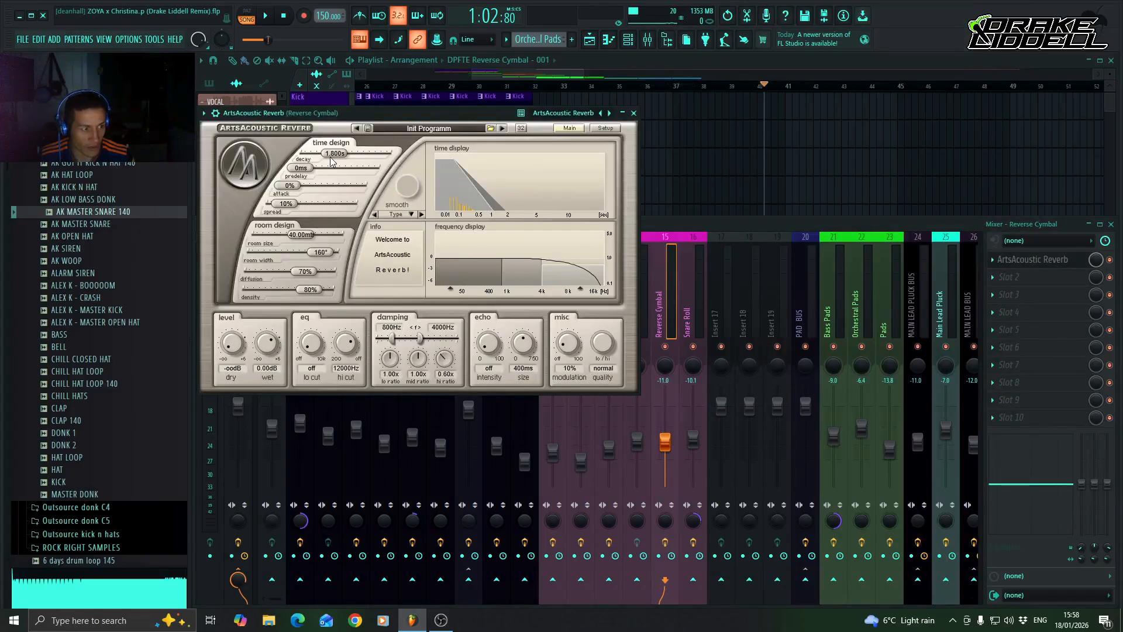
{"action": "left_click_drag", "start_coordinate": [331, 158], "coordinate": [345, 163]}
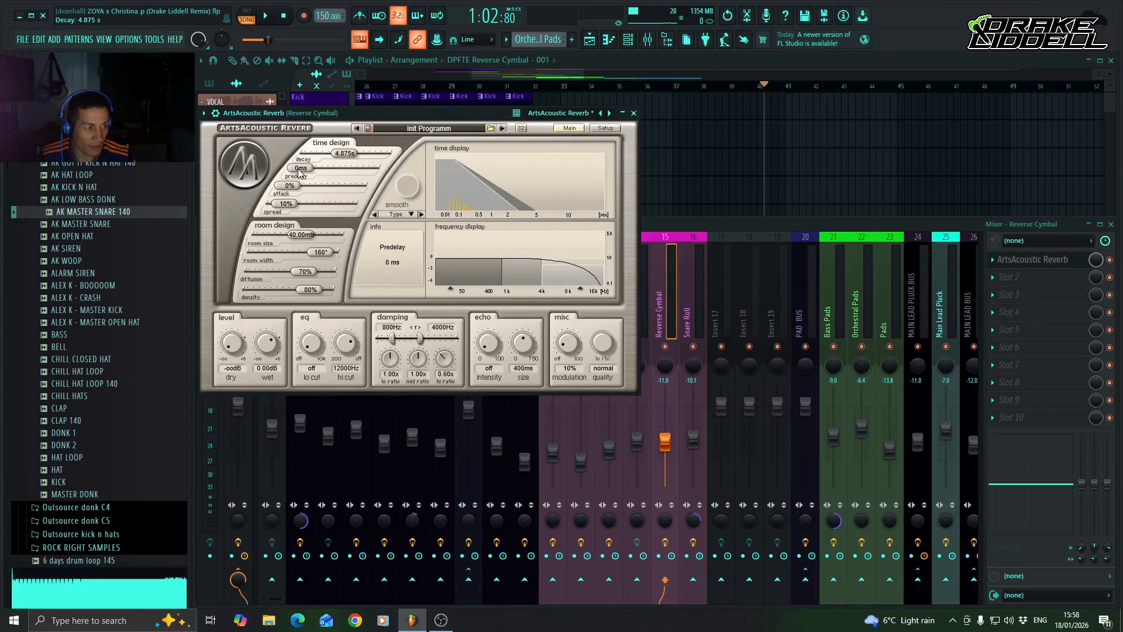
{"action": "left_click_drag", "start_coordinate": [300, 169], "coordinate": [292, 175]}
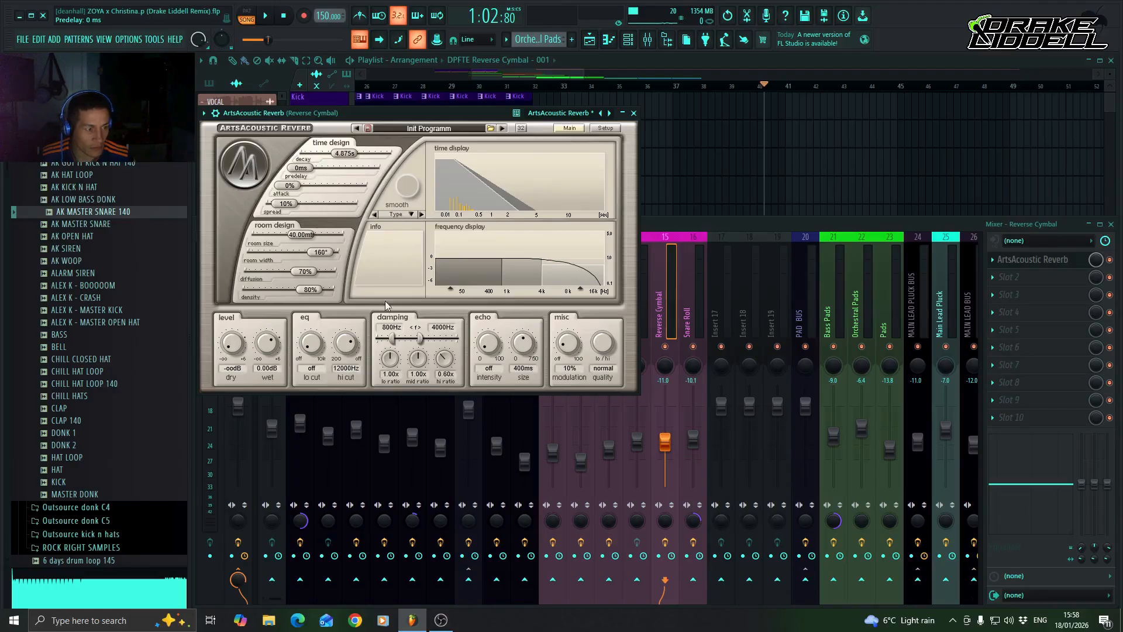
{"action": "left_click_drag", "start_coordinate": [231, 348], "coordinate": [230, 348]}
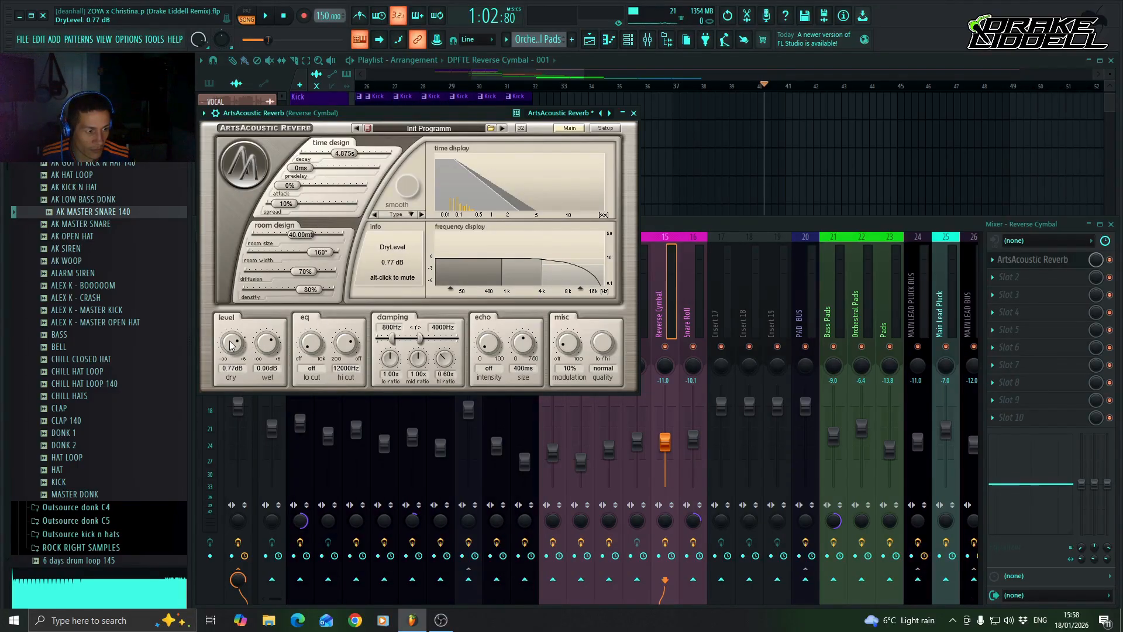
{"action": "left_click_drag", "start_coordinate": [265, 343], "coordinate": [264, 355]}
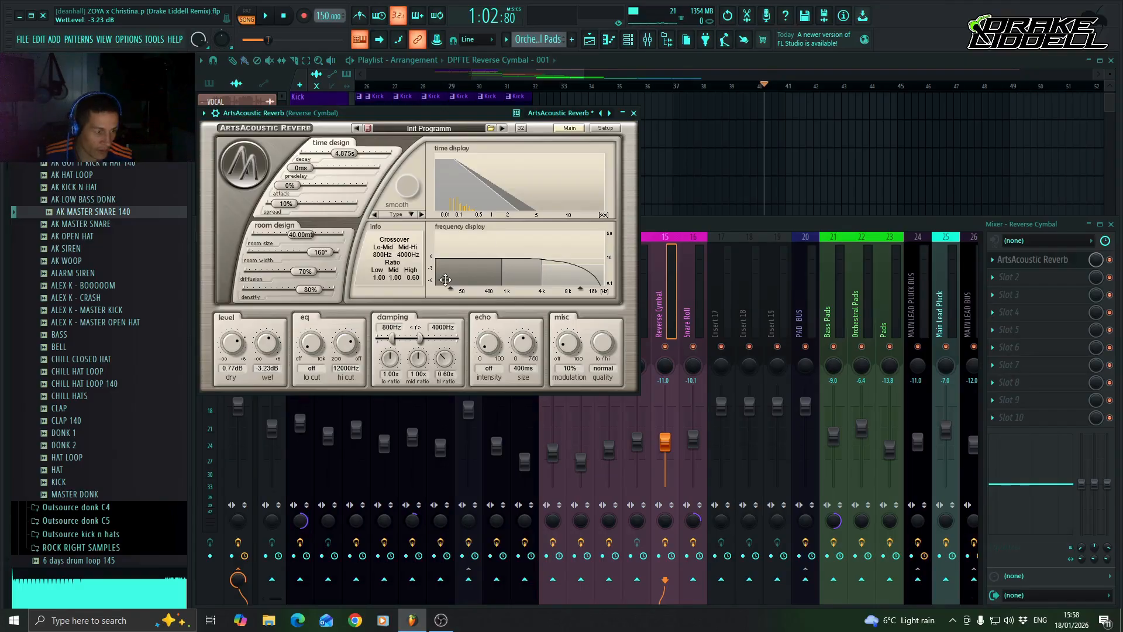
Shape the reverb with lo cut 365 Hz, hi cut 8336 Hz, damping crossovers at 174 Hz and 6919 Hz, and low ratio 0.48x
{"action": "left_click_drag", "start_coordinate": [450, 289], "coordinate": [457, 266]}
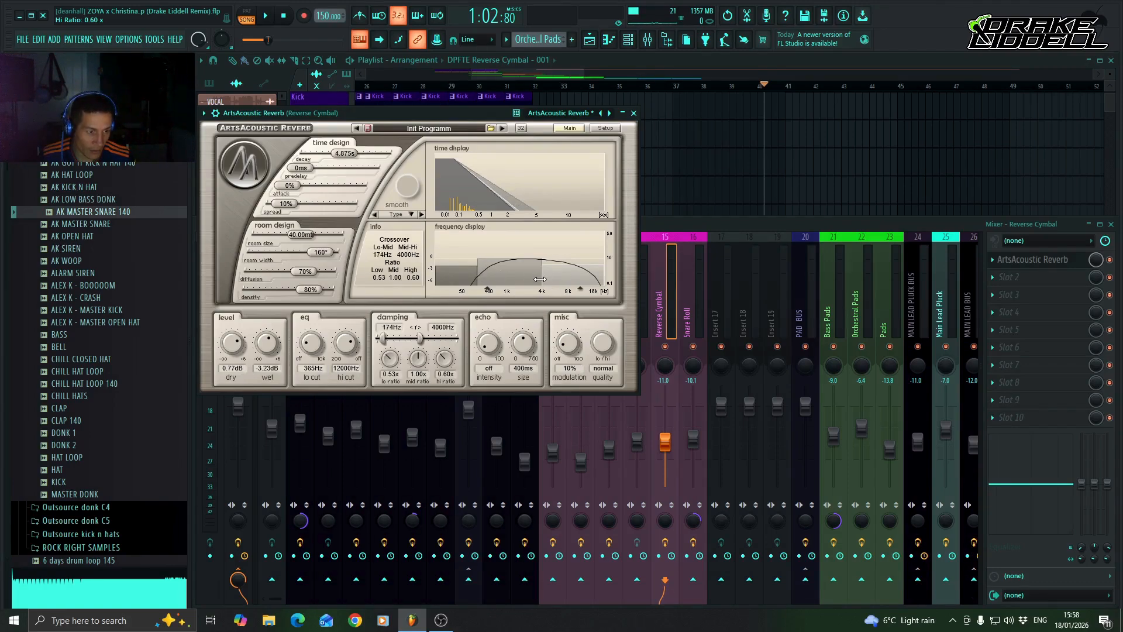
{"action": "left_click_drag", "start_coordinate": [539, 280], "coordinate": [569, 295]}
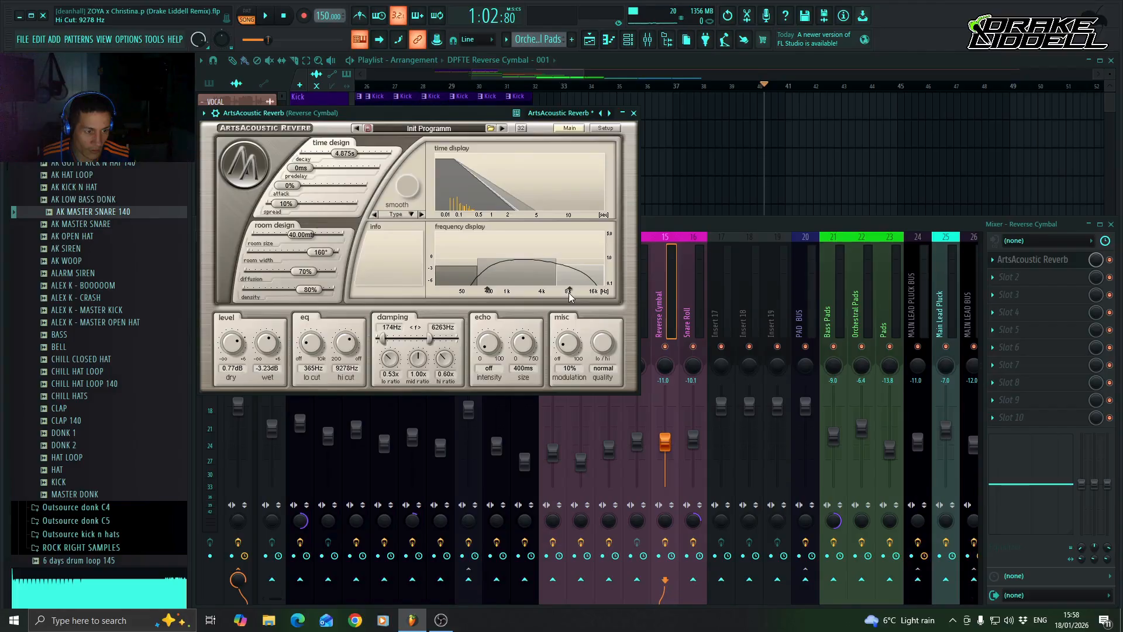
{"action": "left_click_drag", "start_coordinate": [554, 279], "coordinate": [566, 291]}
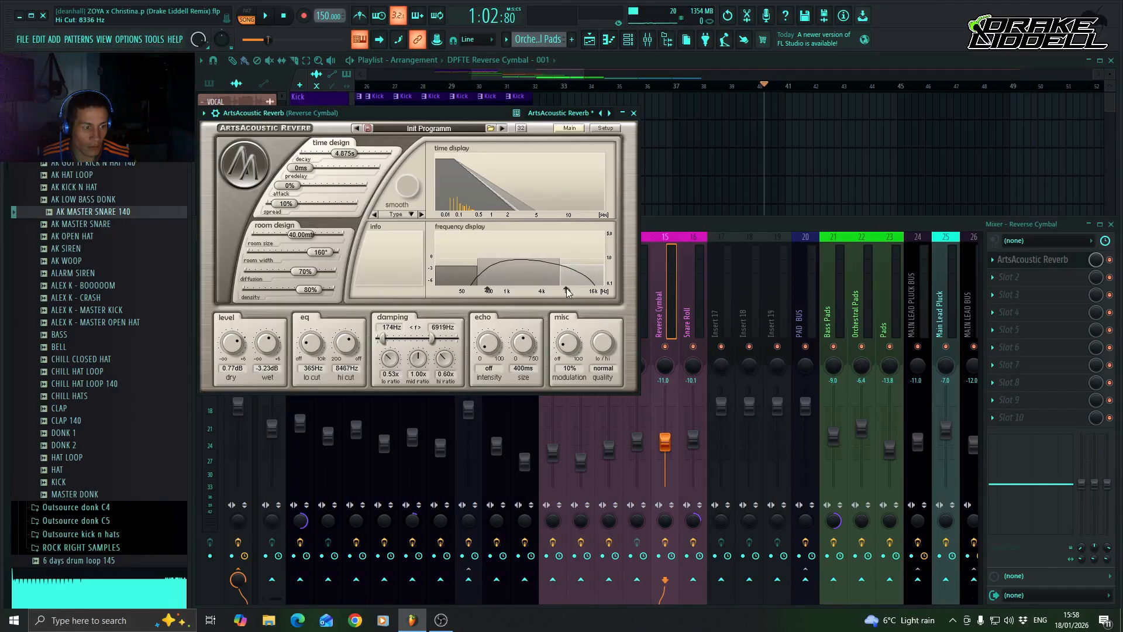
{"action": "left_click_drag", "start_coordinate": [464, 268], "coordinate": [463, 268]}
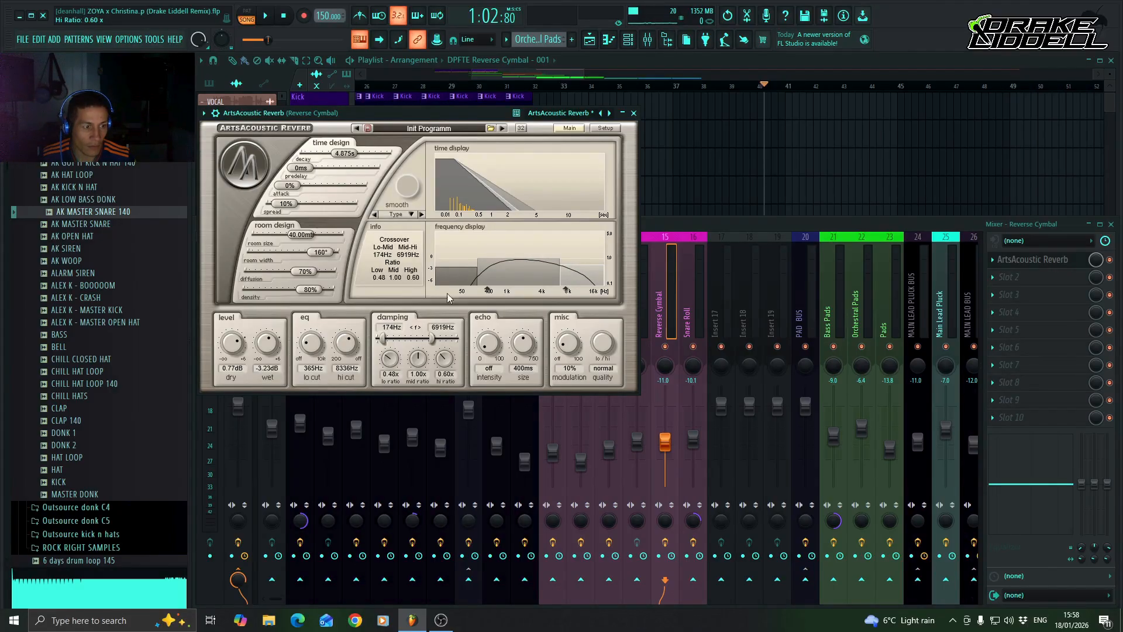
Set the reverb's attack to 5% and audition the reverse cymbal in the playlist from bar 40
{"action": "left_click", "coordinate": [289, 185]}
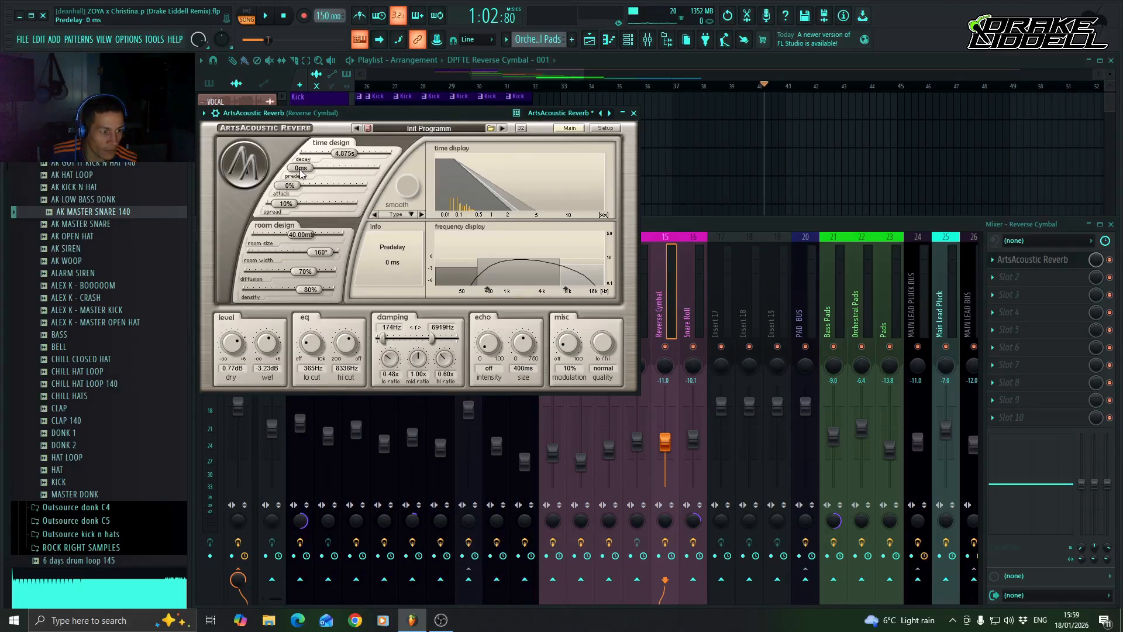
{"action": "scroll", "coordinate": [302, 174], "scroll_direction": "up", "scroll_amount": 1}
{"action": "scroll", "coordinate": [302, 175], "scroll_direction": "down", "scroll_amount": 1}
{"action": "left_click_drag", "start_coordinate": [293, 186], "coordinate": [297, 187]}
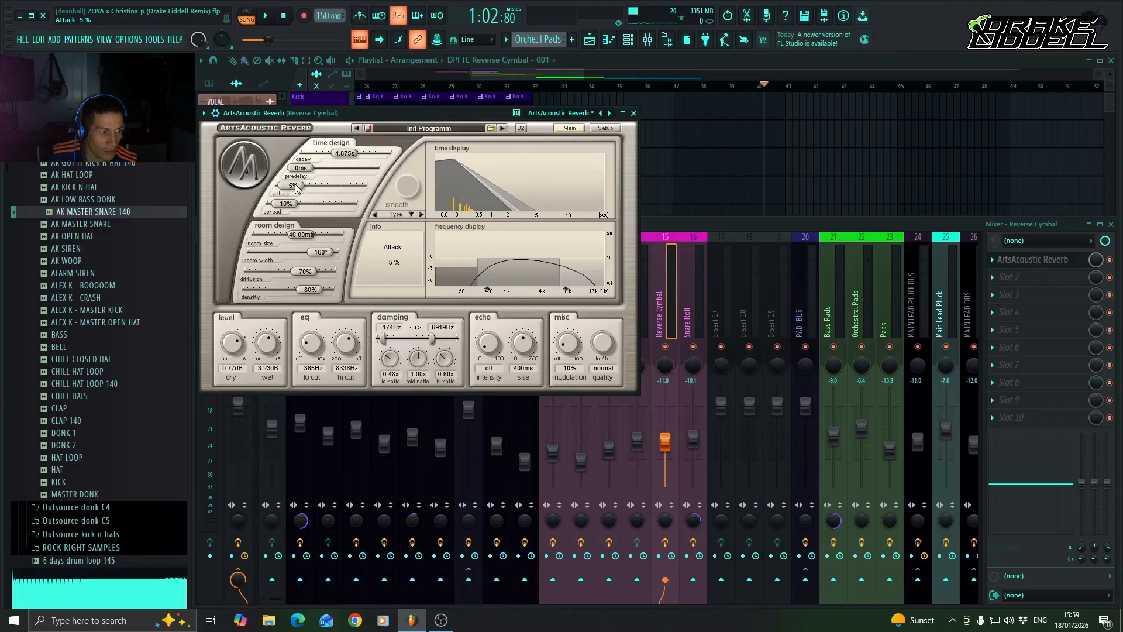
{"action": "left_click_drag", "start_coordinate": [276, 190], "coordinate": [288, 190]}
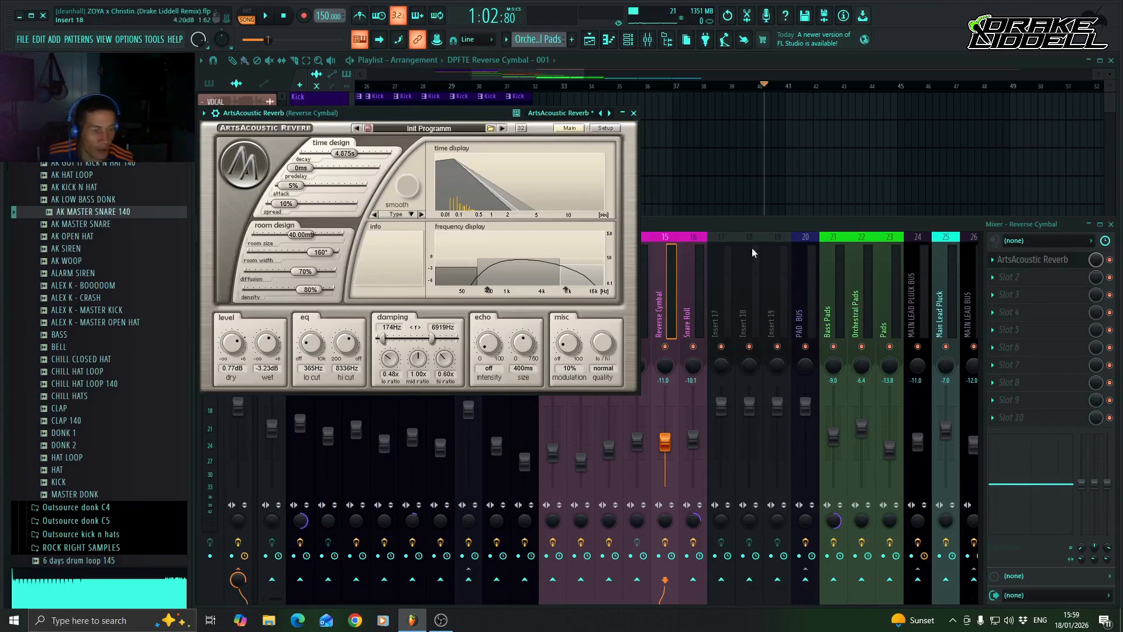
{"action": "left_click", "coordinate": [702, 62]}
{"action": "key", "text": "space"}
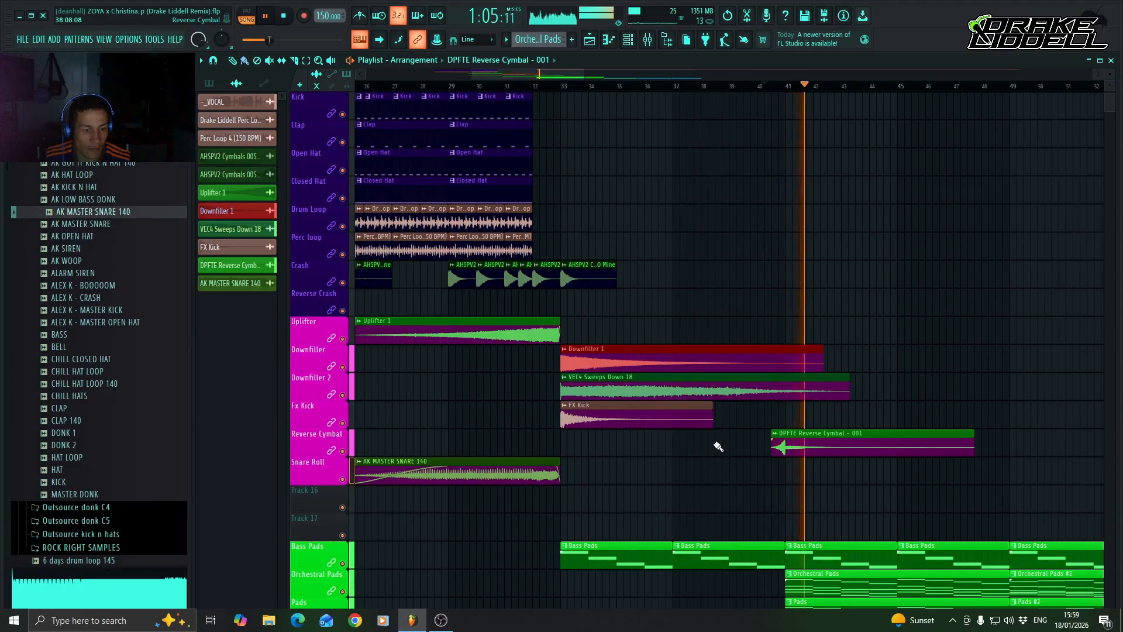
{"action": "key", "text": "space"}
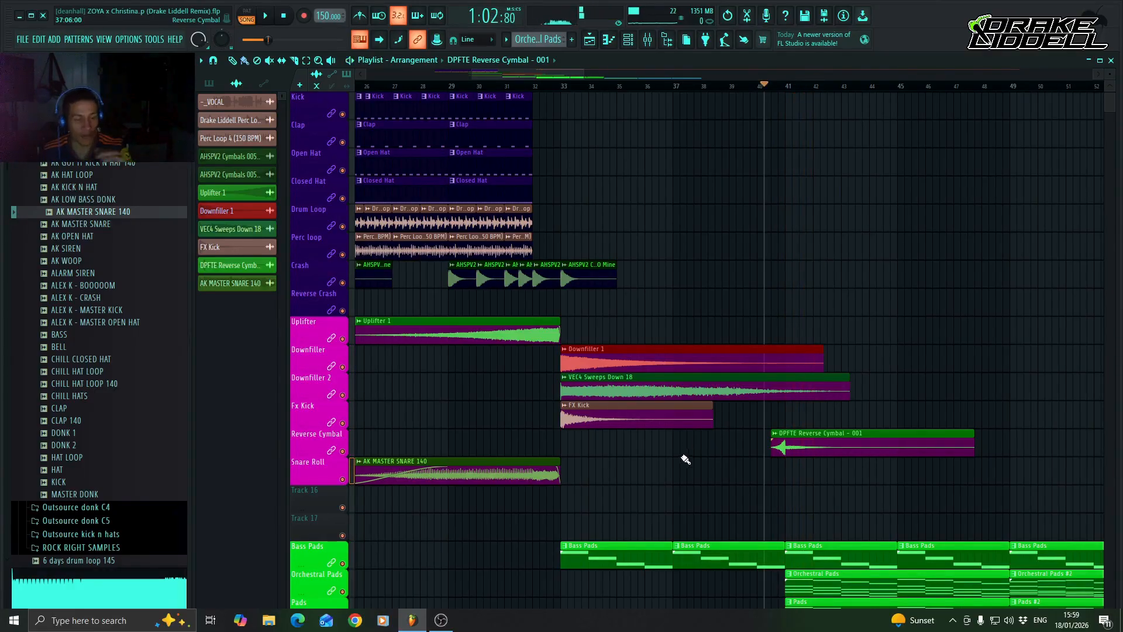
Review the ArtsAcoustic Reverb settings on the Reverse Cymbal mixer track and return to the playlist's pad section
{"action": "left_click", "coordinate": [647, 41]}
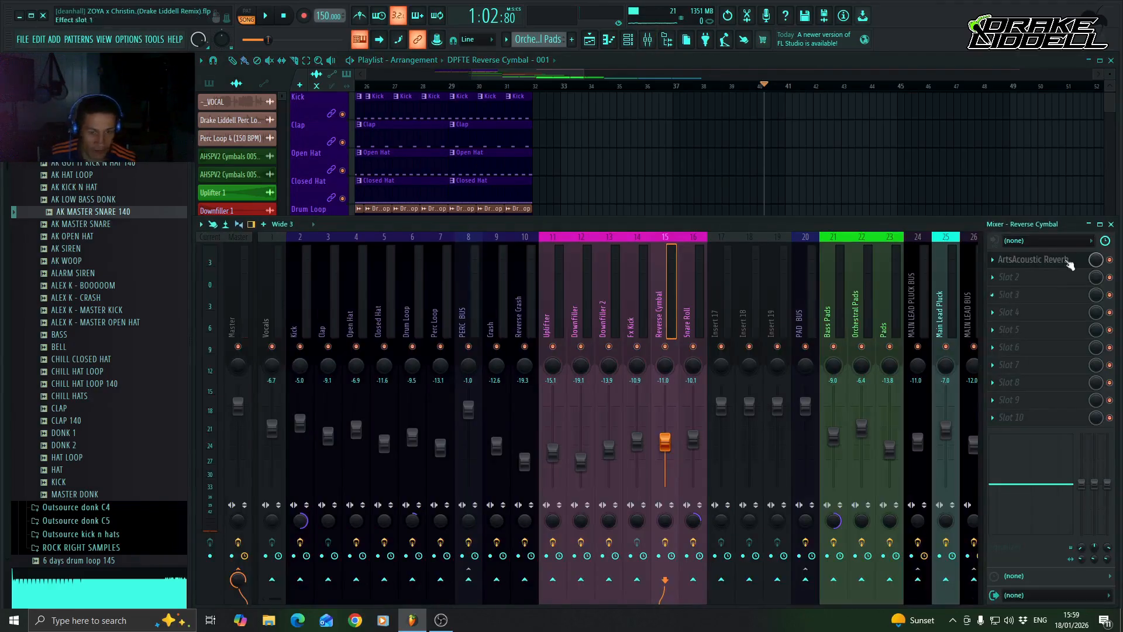
{"action": "left_click", "coordinate": [1033, 259]}
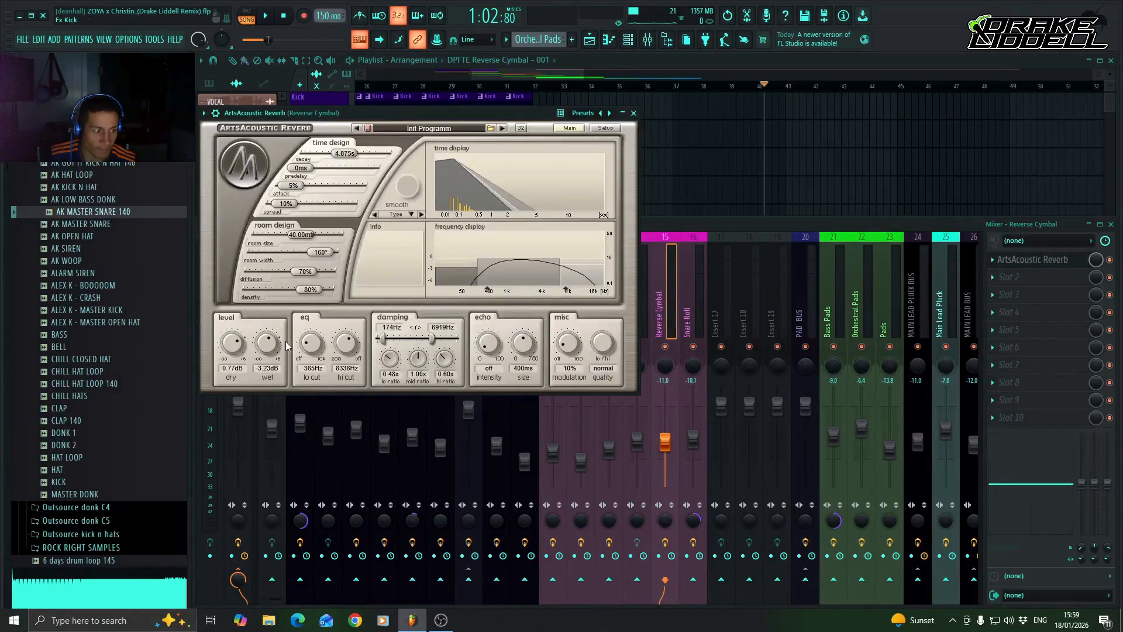
{"action": "left_click_drag", "start_coordinate": [433, 113], "coordinate": [529, 123]}
{"action": "left_click", "coordinate": [730, 122]}
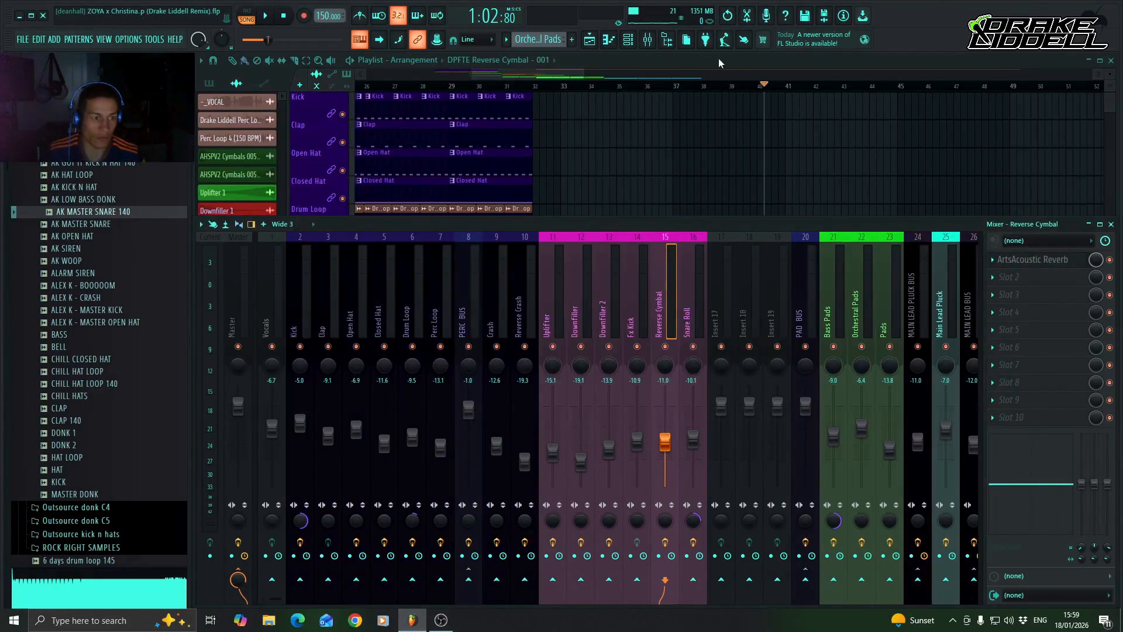
{"action": "key", "text": "F9"}
{"action": "scroll", "coordinate": [714, 319], "scroll_direction": "down", "scroll_amount": 5}
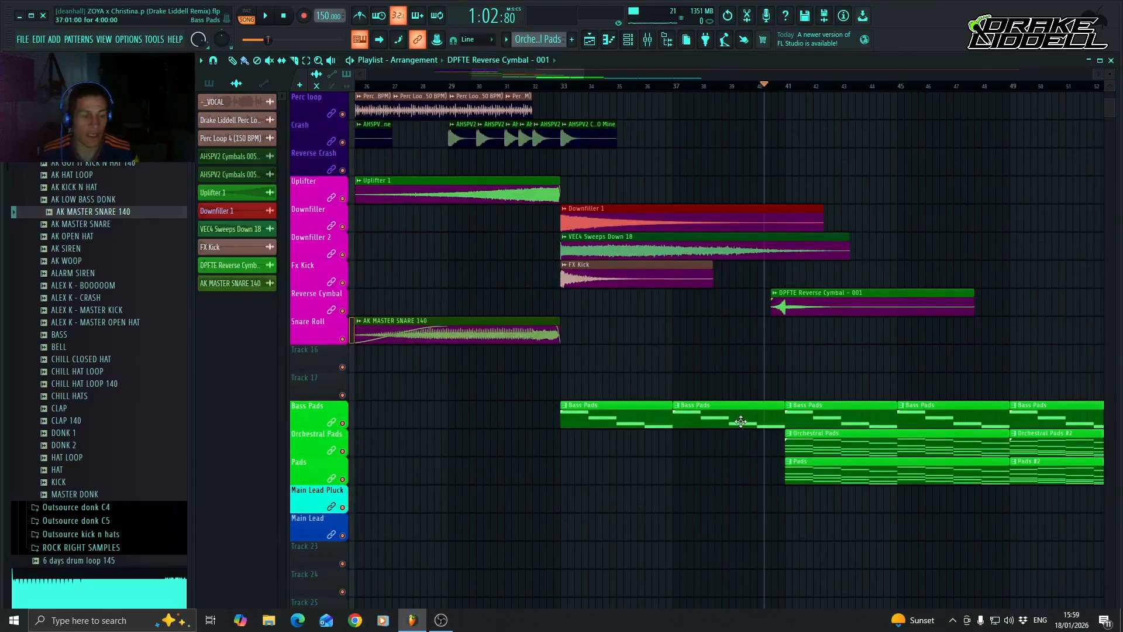
{"action": "mouse_move", "coordinate": [535, 75]}
{"action": "left_mouse_down"}
{"action": "mouse_move", "coordinate": [598, 86]}
{"action": "mouse_move", "coordinate": [532, 79]}
{"action": "mouse_move", "coordinate": [556, 79]}
{"action": "left_mouse_up"}
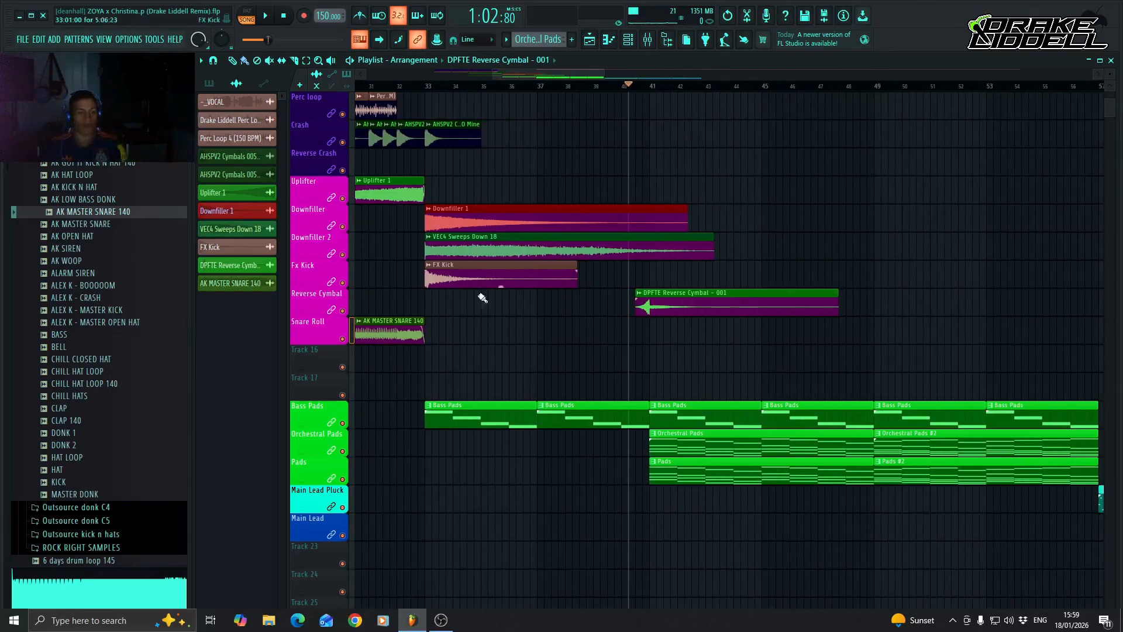